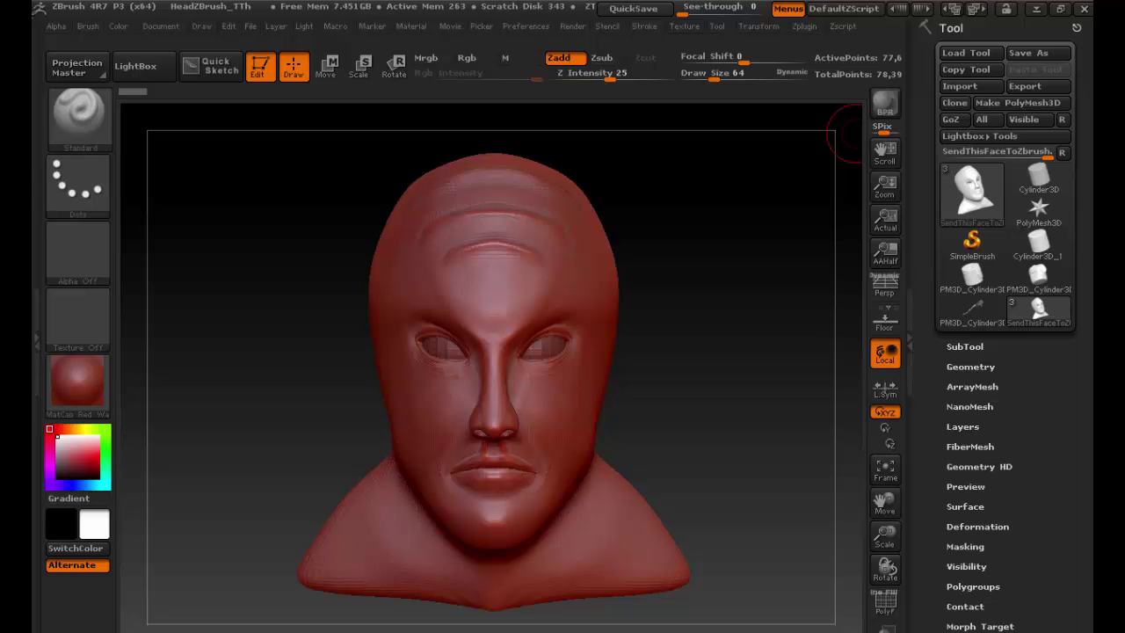
- Set the Standard brush to the DragRect stroke and load Alpha 56
left_click_drag(783, 291, 744, 284)
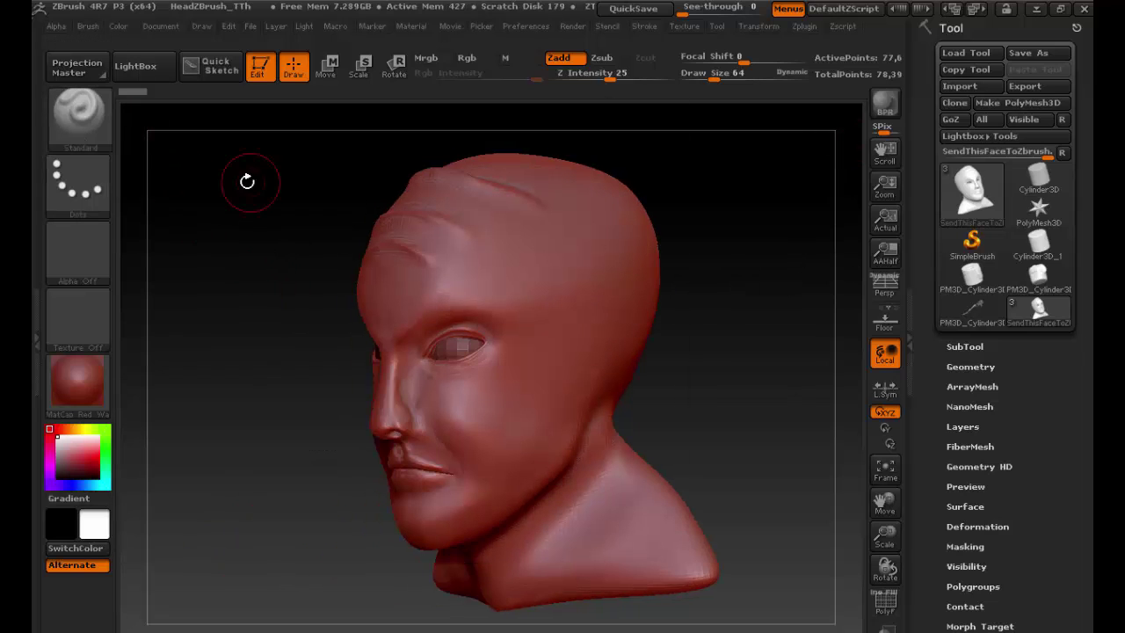
left_click(95, 132)
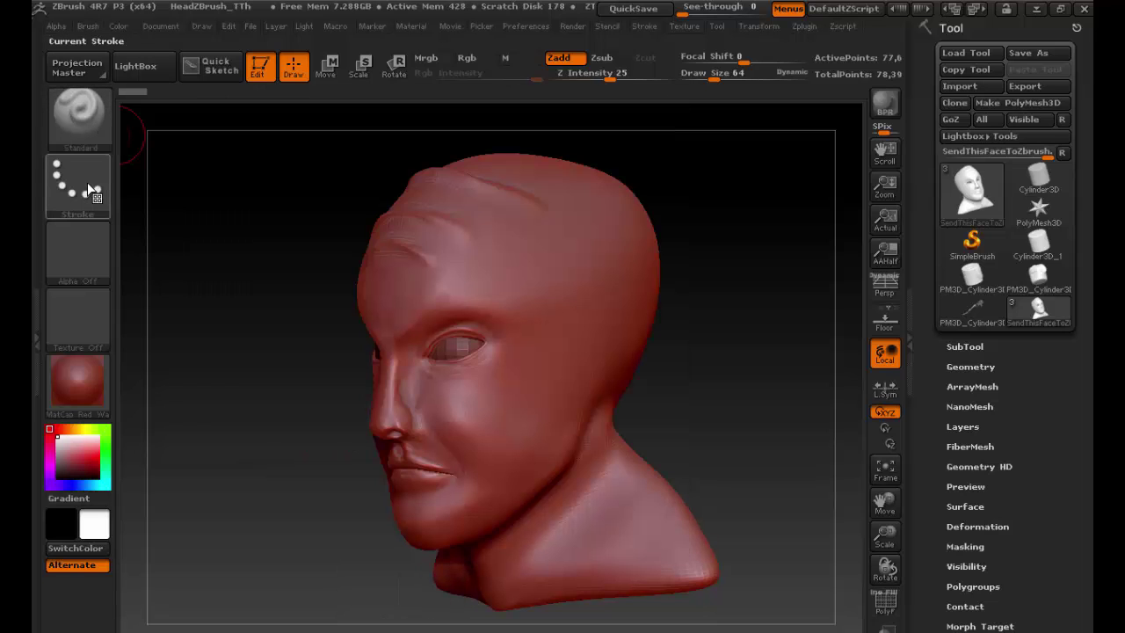
left_click(87, 182)
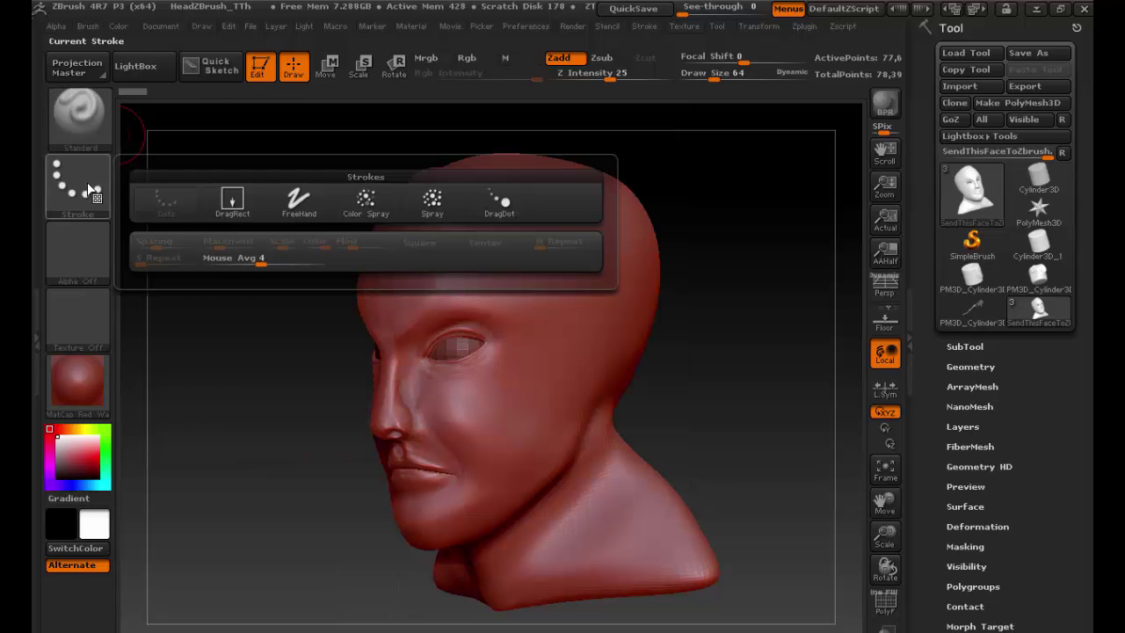
left_click(227, 200)
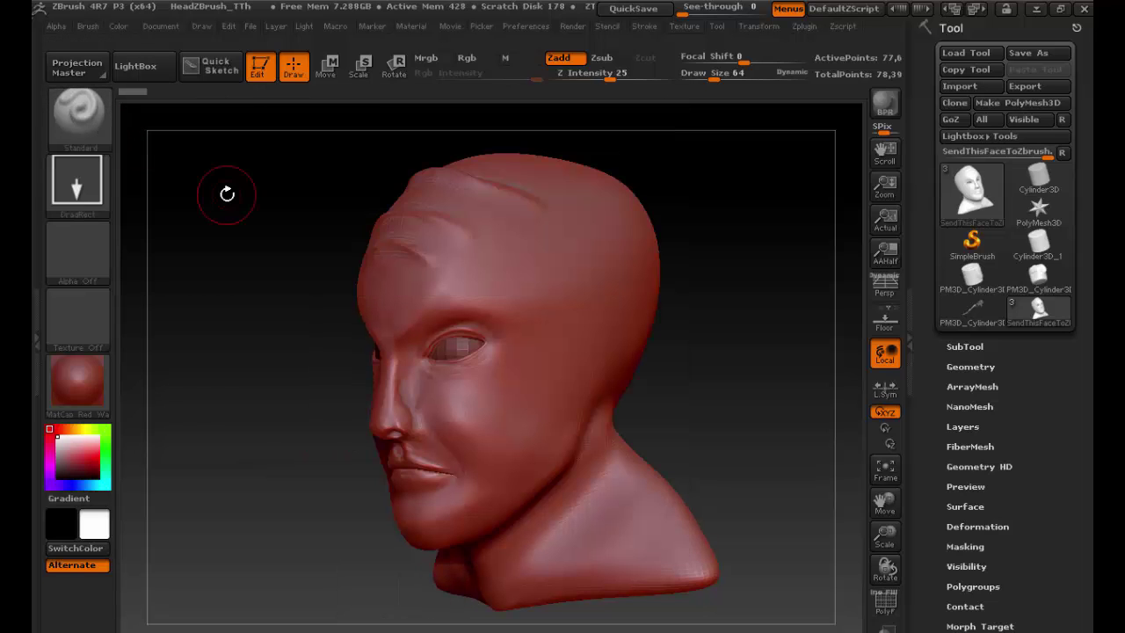
left_click(87, 255)
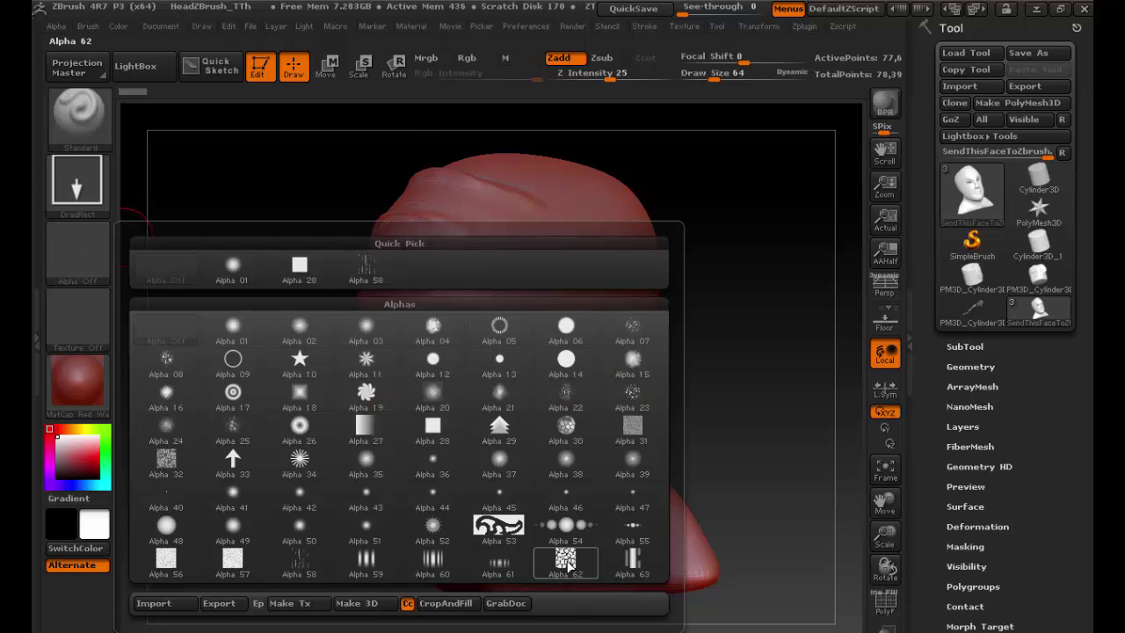
left_click(163, 561)
- Set the brush's Z Intensity to 13 for detailing the side of the face
left_click_drag(662, 358, 717, 272, "alt")
type("u")
type("13")
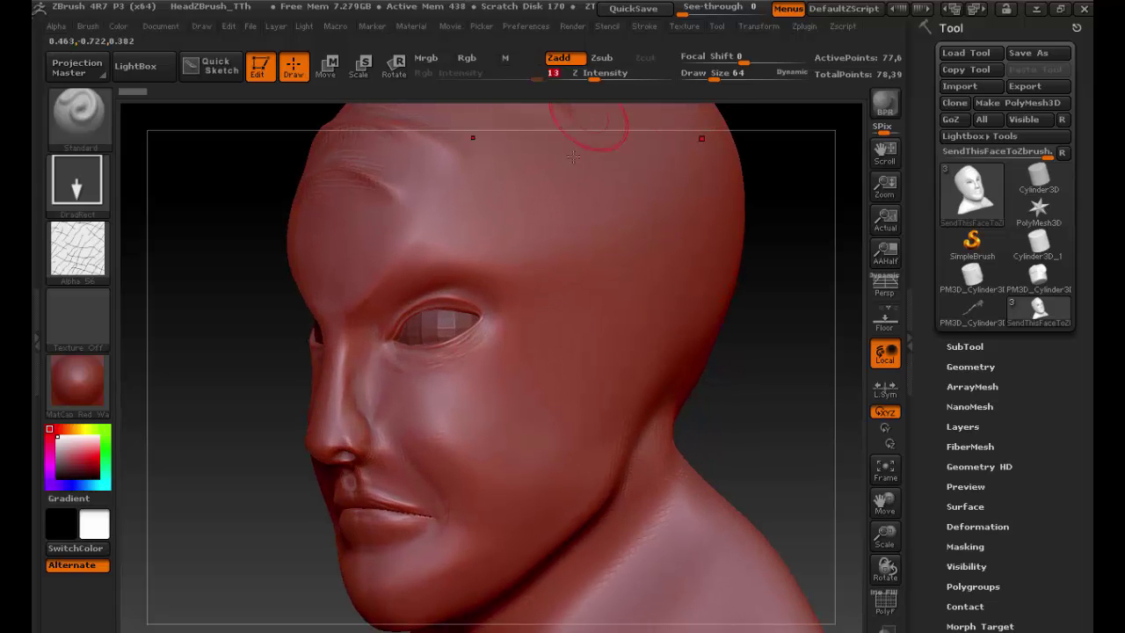
key("Return")
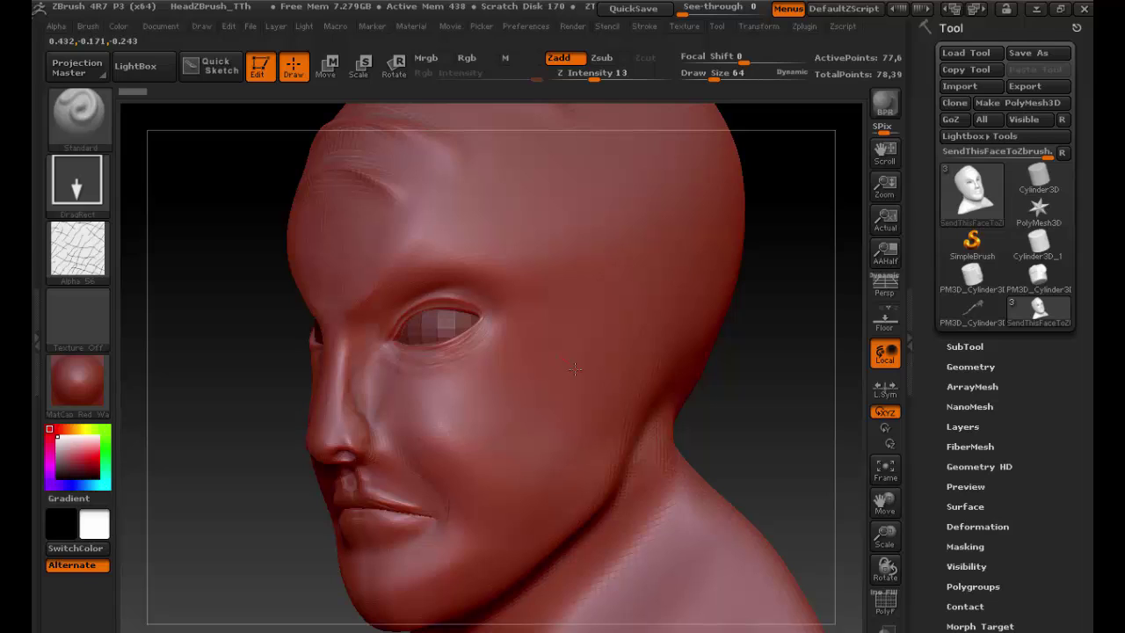
- Try a skin stamp beside the eye, undo it, and subdivide the head mesh three times
mouse_move(605, 380)
left_mouse_down()
mouse_move(631, 342)
mouse_move(603, 328)
left_mouse_up()
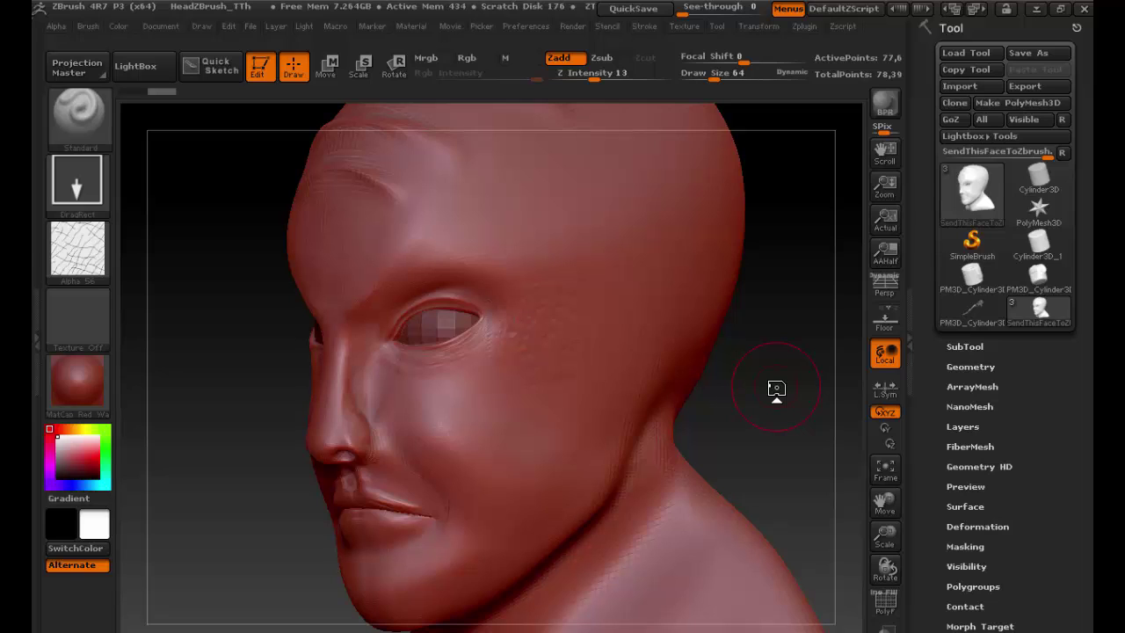
key("ctrl+z")
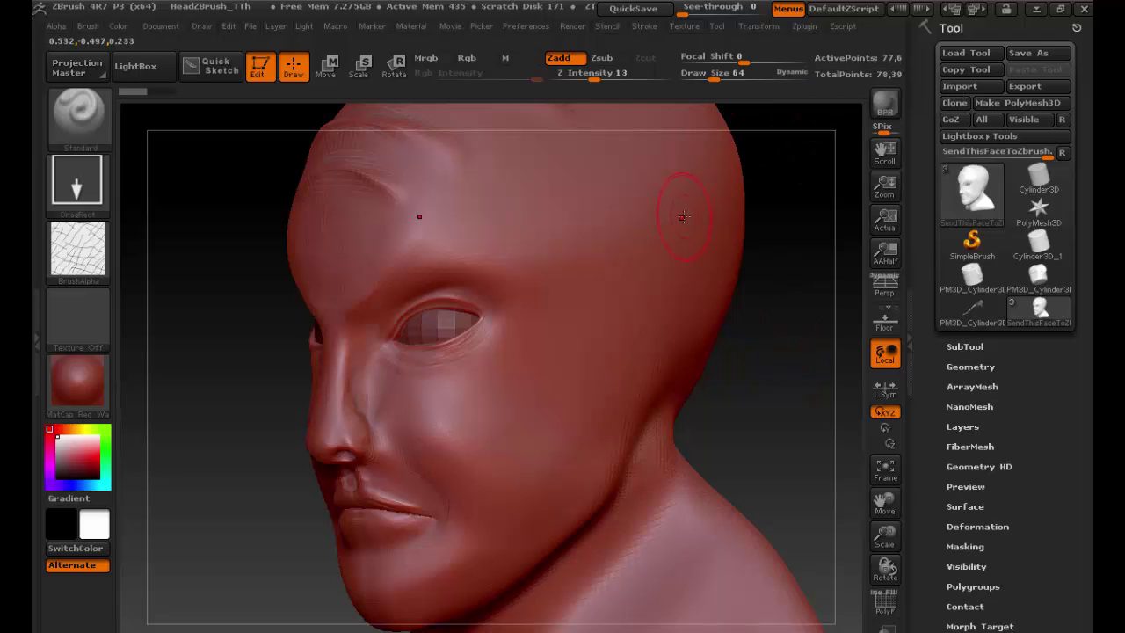
key("ctrl+d")
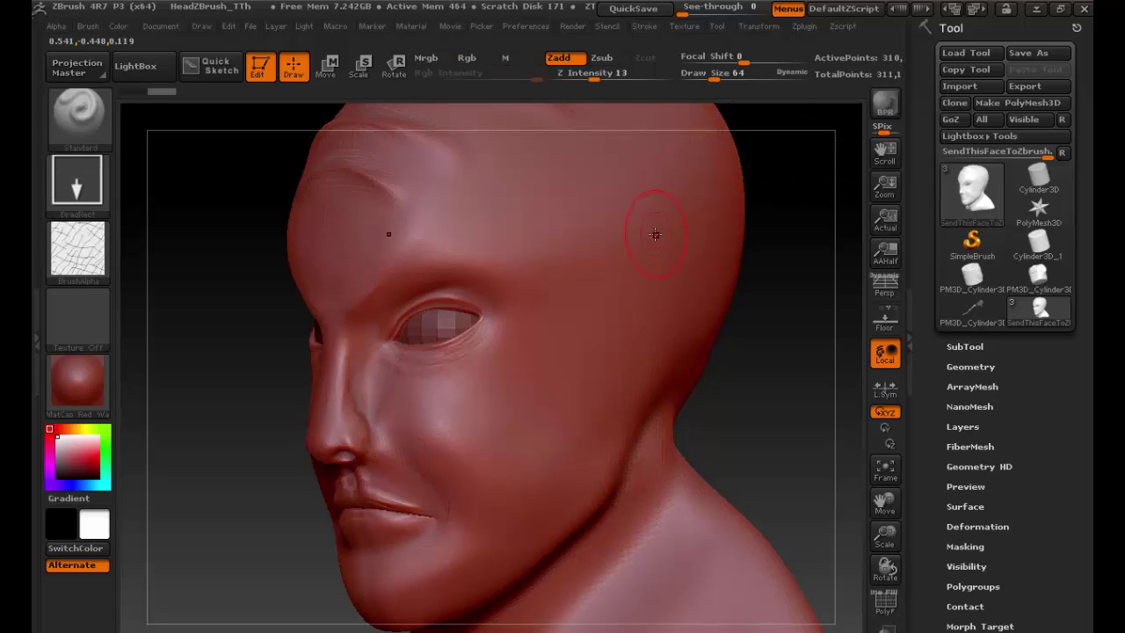
key("ctrl+d")
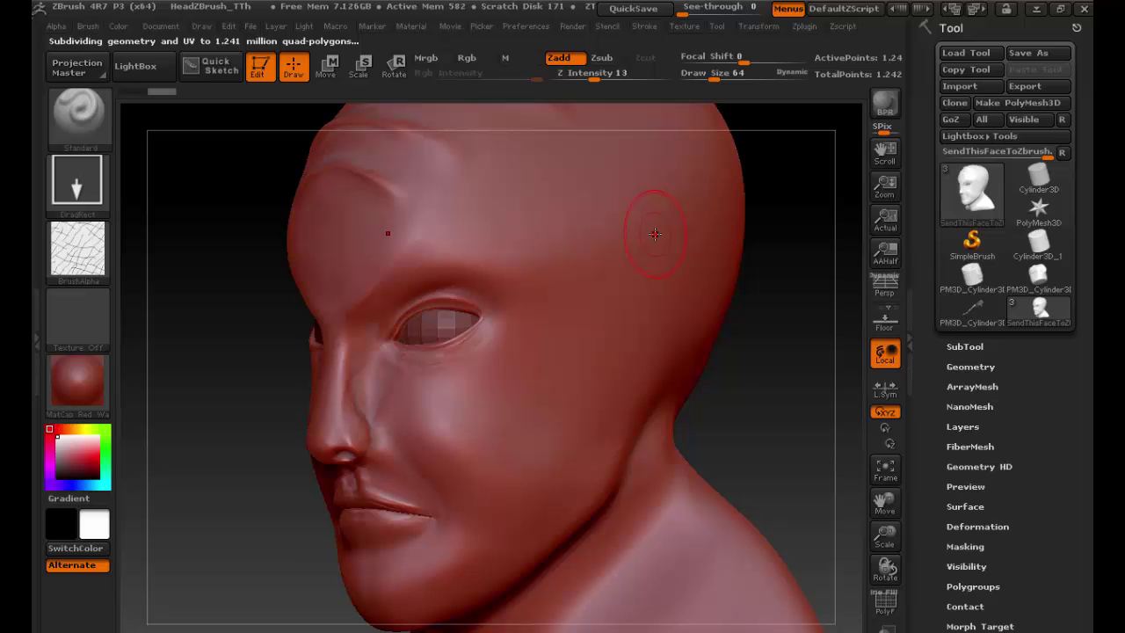
key("ctrl+d")
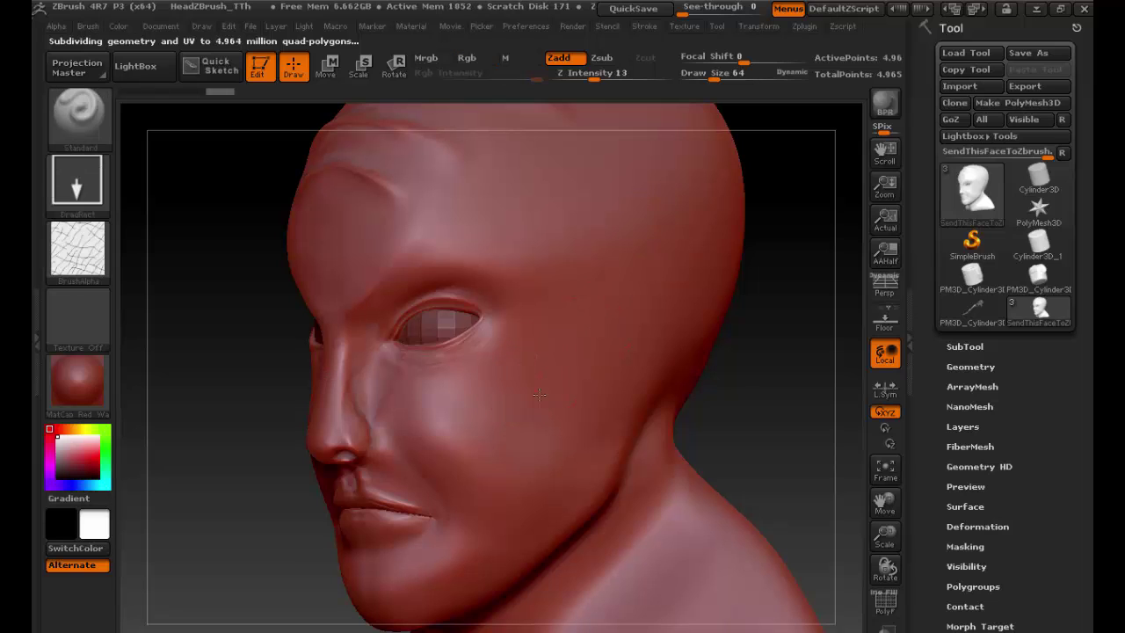
- Stamp overlapping patches of the skin alpha on the upper cheek below and beside the outer eye corner
mouse_move(549, 401)
left_mouse_down()
mouse_move(564, 393)
mouse_move(548, 388)
left_mouse_up()
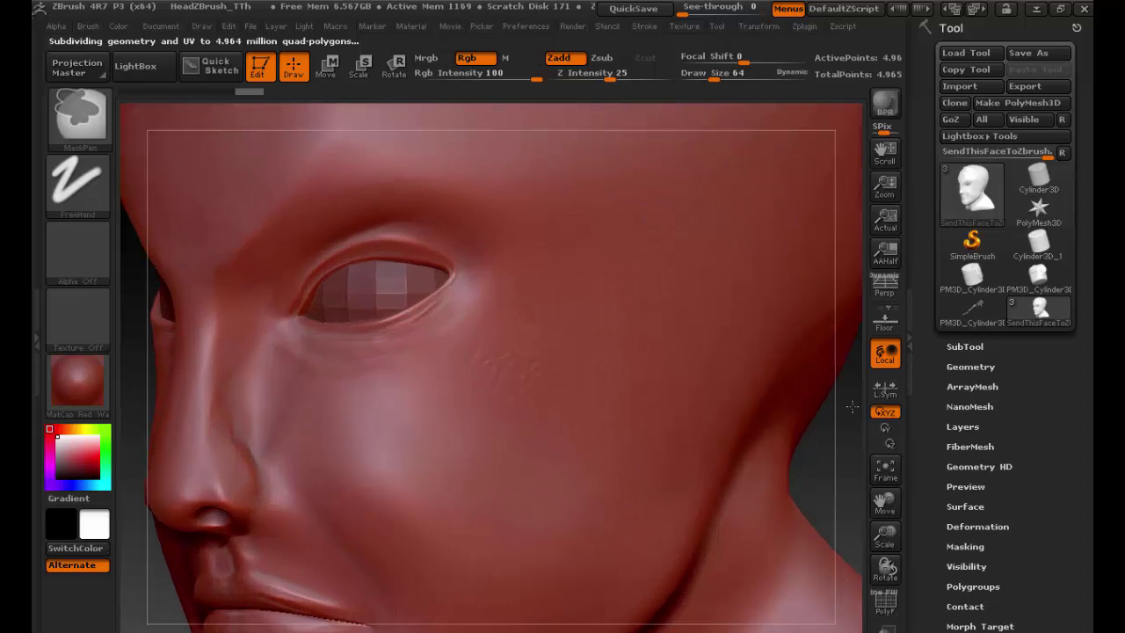
mouse_move(509, 368)
left_mouse_down()
mouse_move(484, 402)
mouse_move(452, 384)
mouse_move(470, 409)
mouse_move(544, 447)
left_mouse_up()
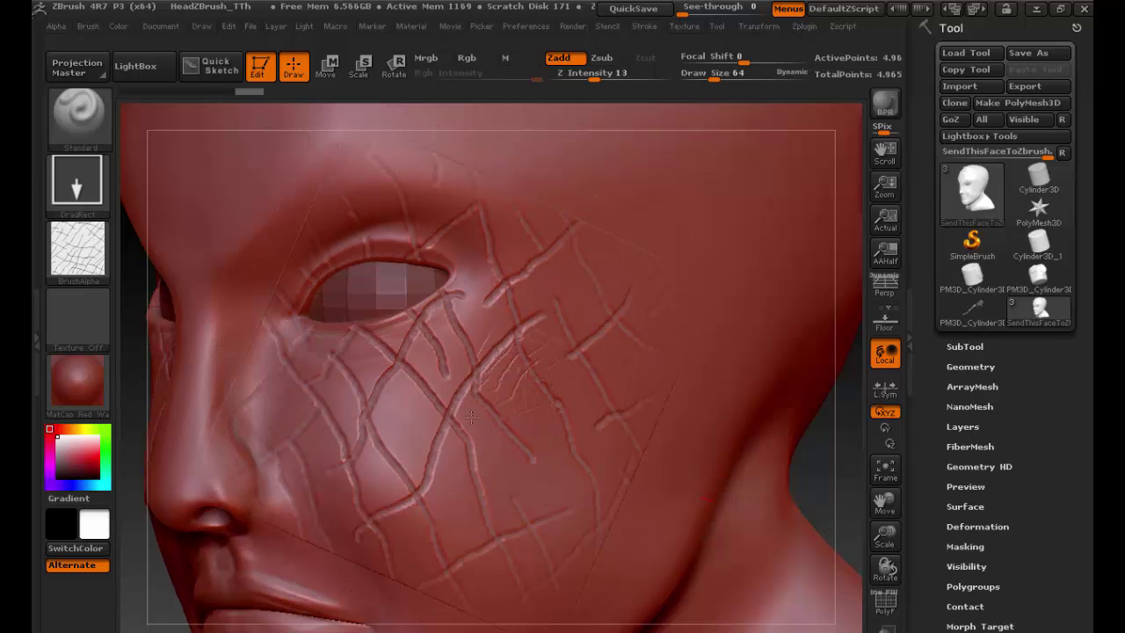
mouse_move(472, 417)
left_mouse_down()
mouse_move(396, 360)
mouse_move(478, 431)
left_mouse_up()
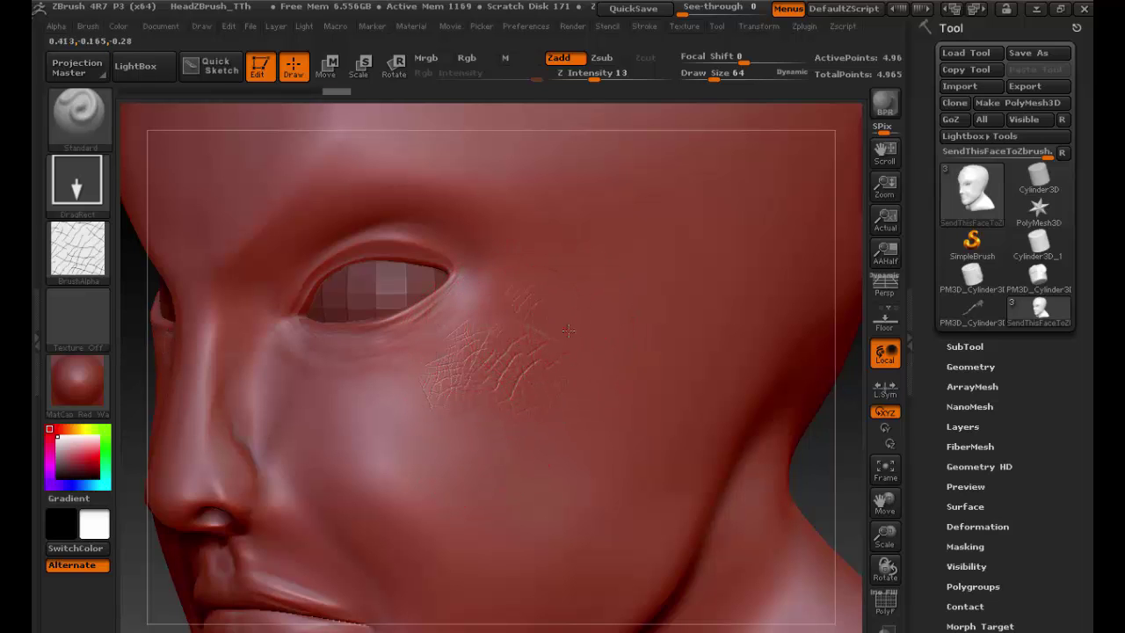
left_click_drag(568, 329, 577, 326)
left_click_drag(594, 367, 577, 401)
left_click_drag(548, 437, 577, 376)
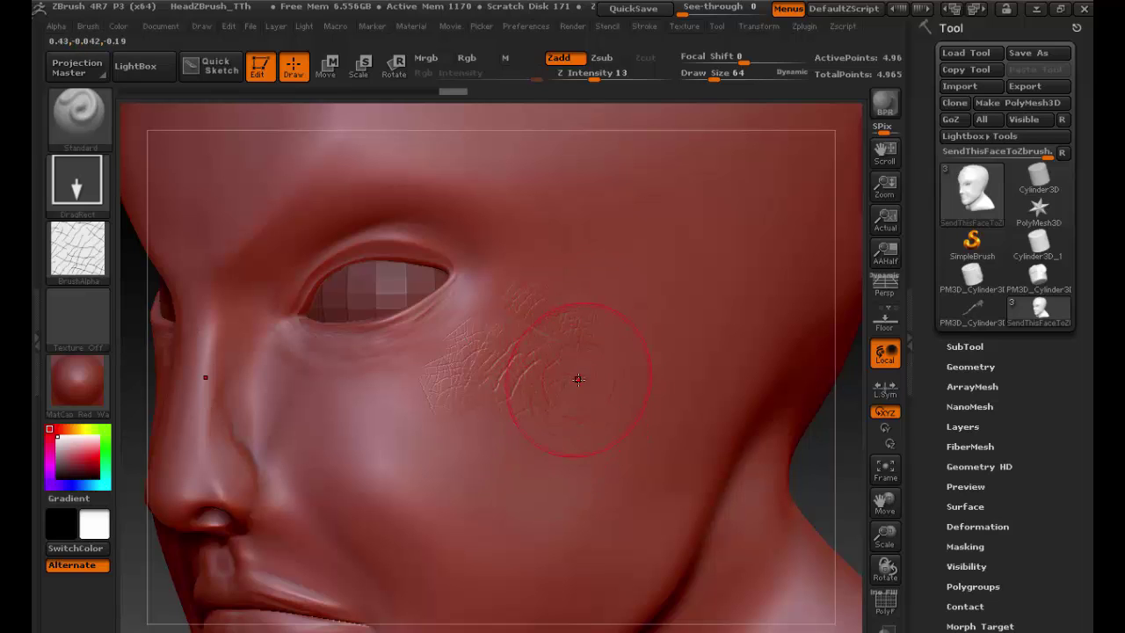
mouse_move(548, 426)
left_mouse_down()
mouse_move(572, 359)
mouse_move(571, 376)
left_mouse_up()
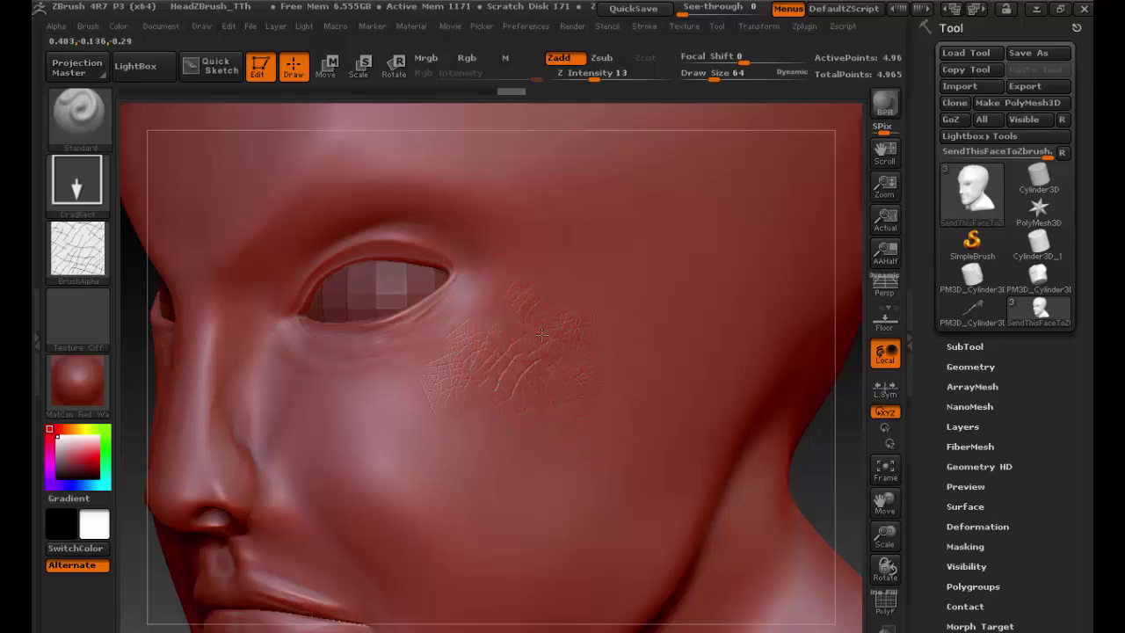
- Set the Smooth brush's Z Intensity to 5 and soften the stamped skin detail on the upper cheek
key("shift")
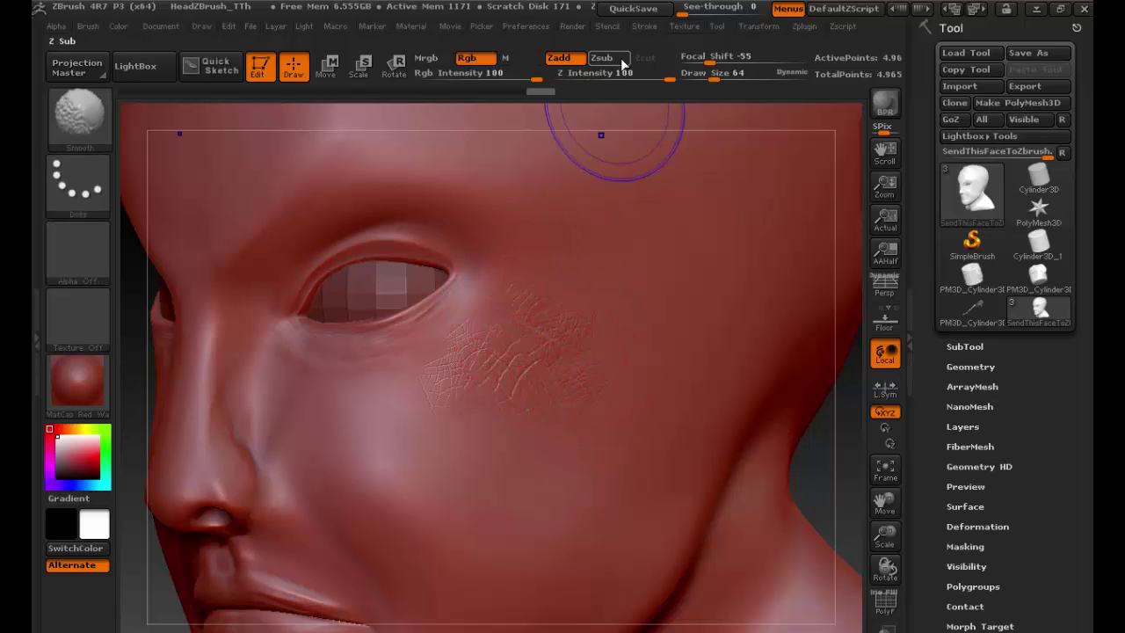
left_click_drag(622, 74, 568, 77)
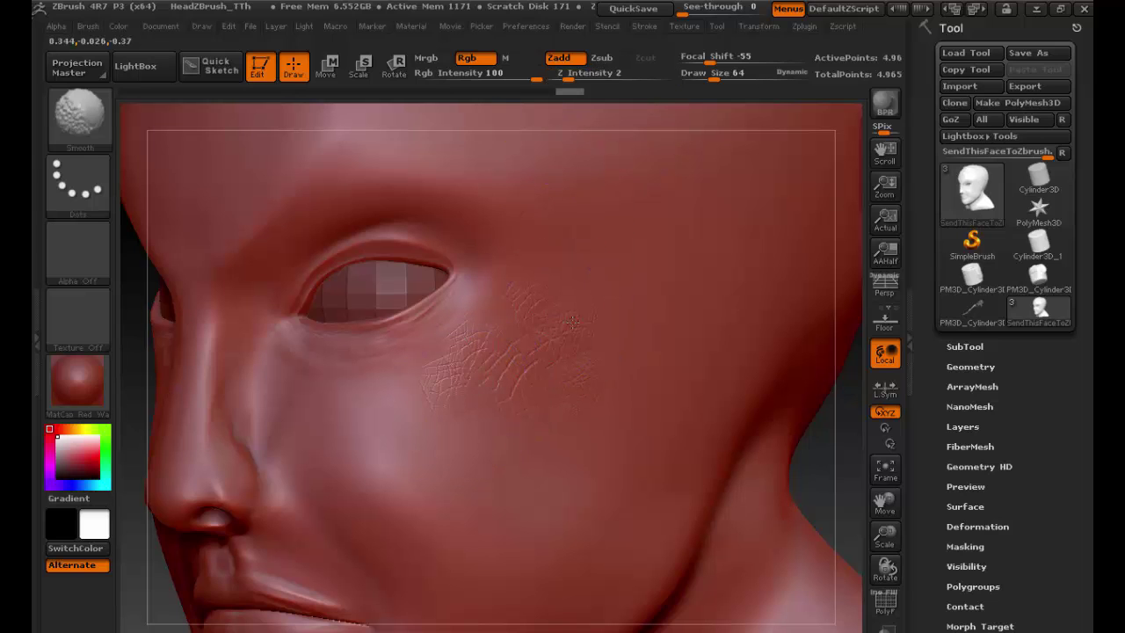
left_click_drag(567, 77, 578, 76)
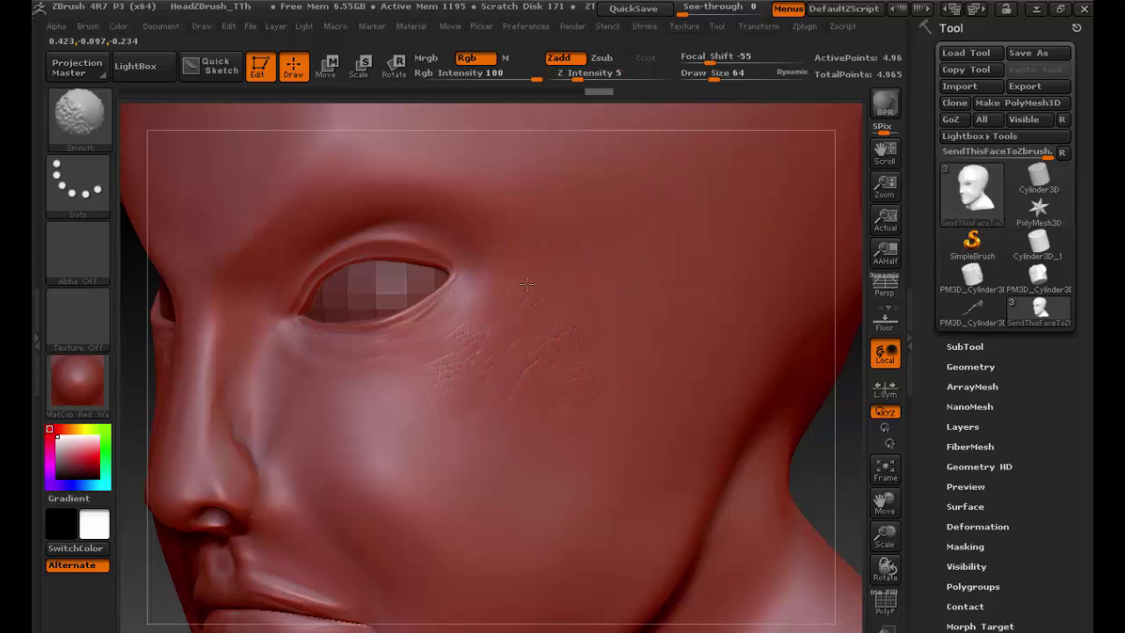
left_click_drag(384, 408, 450, 383)
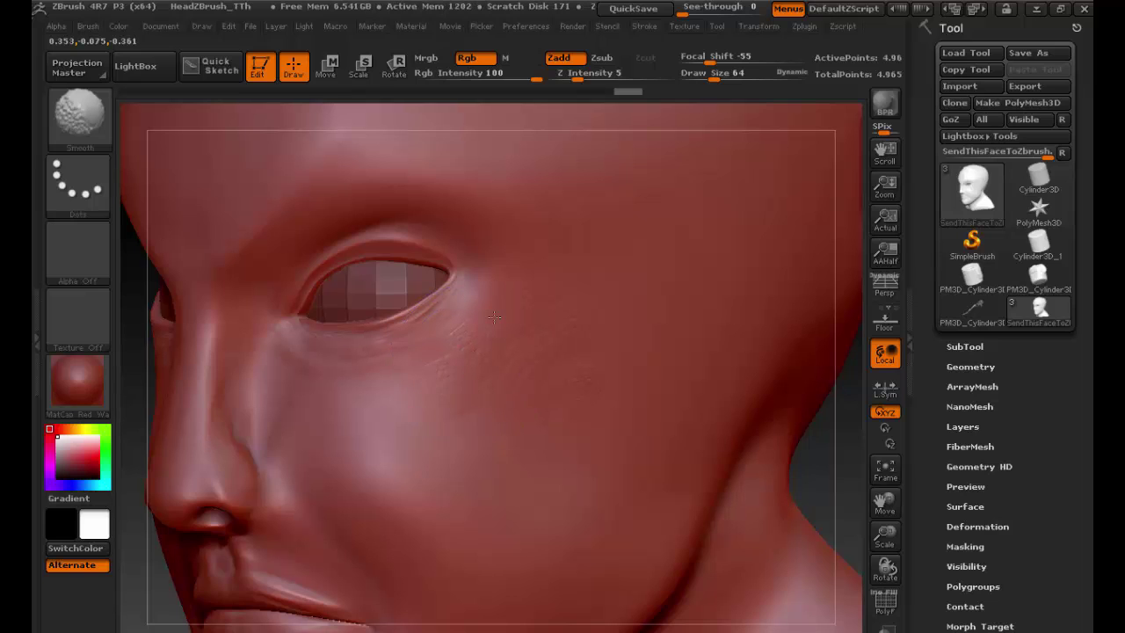
left_click(638, 354, "shift")
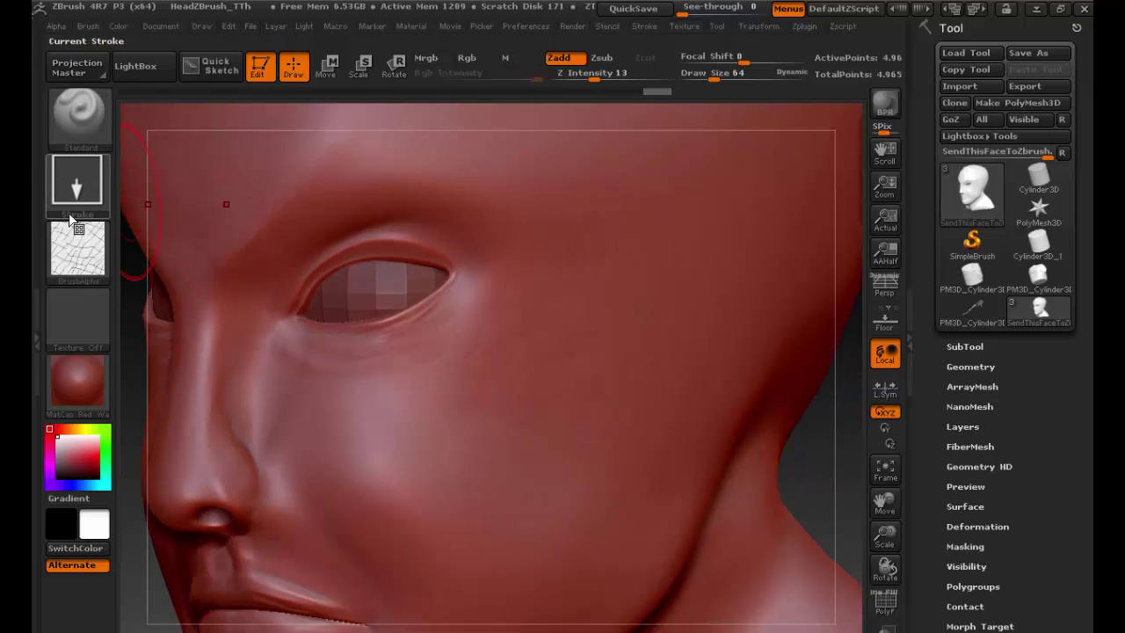
- Try painting the skin alpha across the cheek with the Dots stroke, and undo it
left_click(77, 183)
left_click(171, 203)
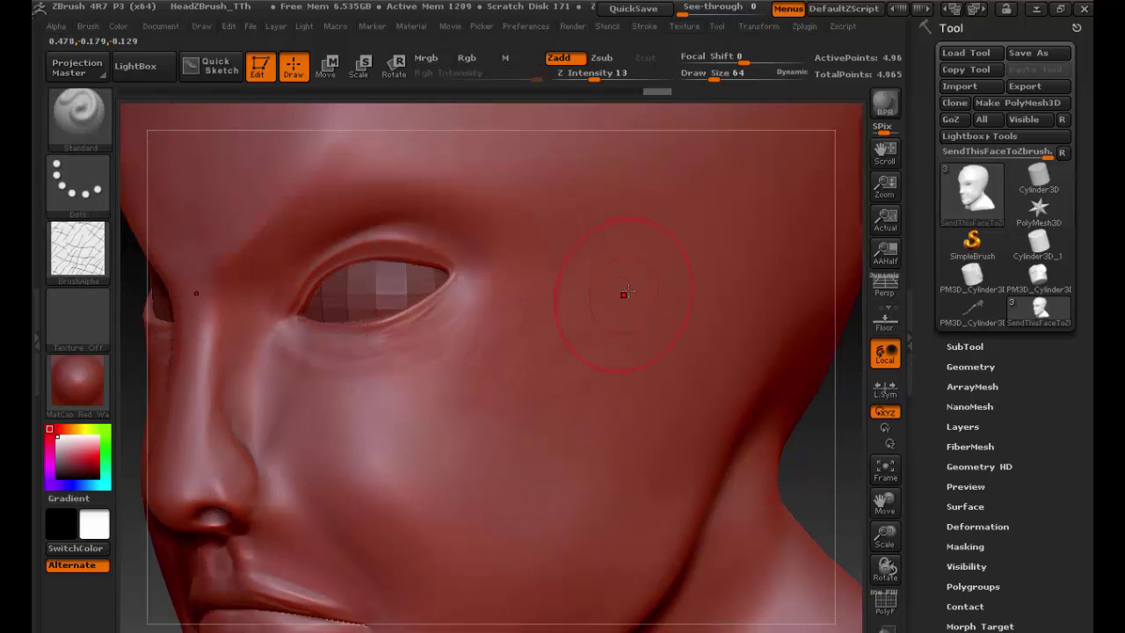
mouse_move(626, 257)
left_mouse_down()
mouse_move(637, 279)
mouse_move(508, 507)
mouse_move(580, 413)
mouse_move(598, 230)
left_mouse_up()
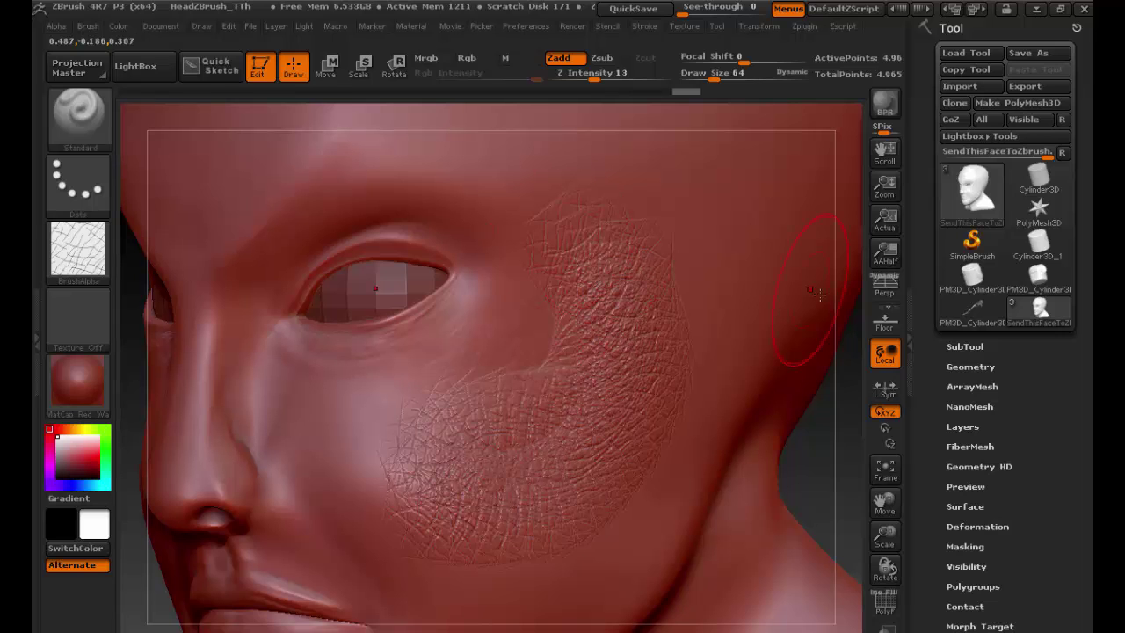
key("ctrl+z")
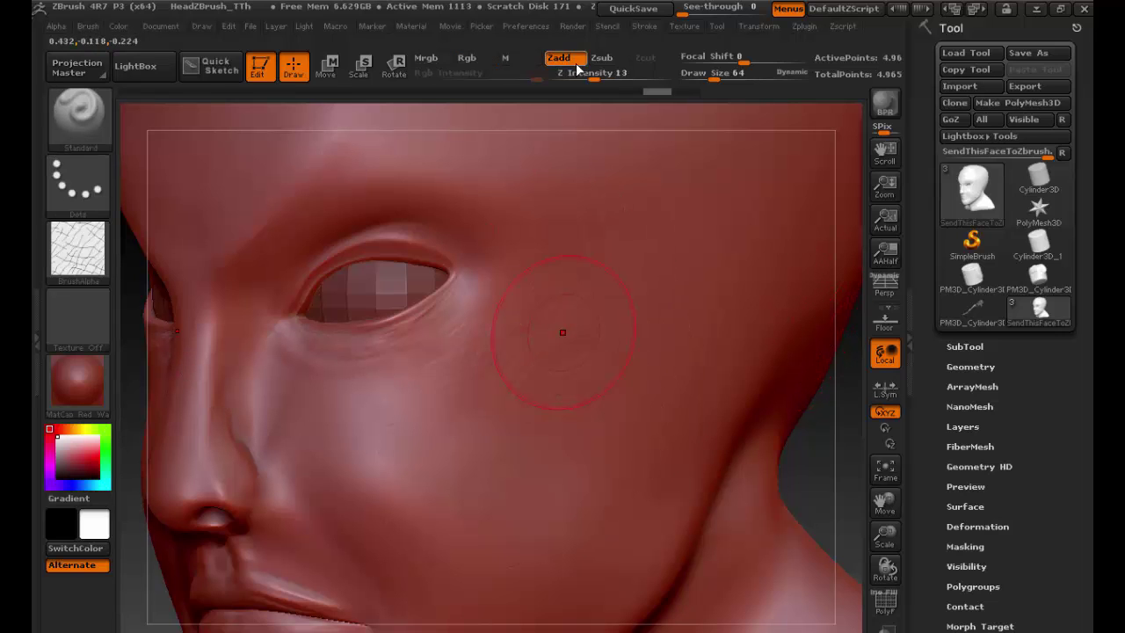
- Set the Standard brush's Z Intensity to 4, undo the trial stroke on the cheek, and return to the DragRect stroke
left_click(573, 77)
type("4")
key("Return")
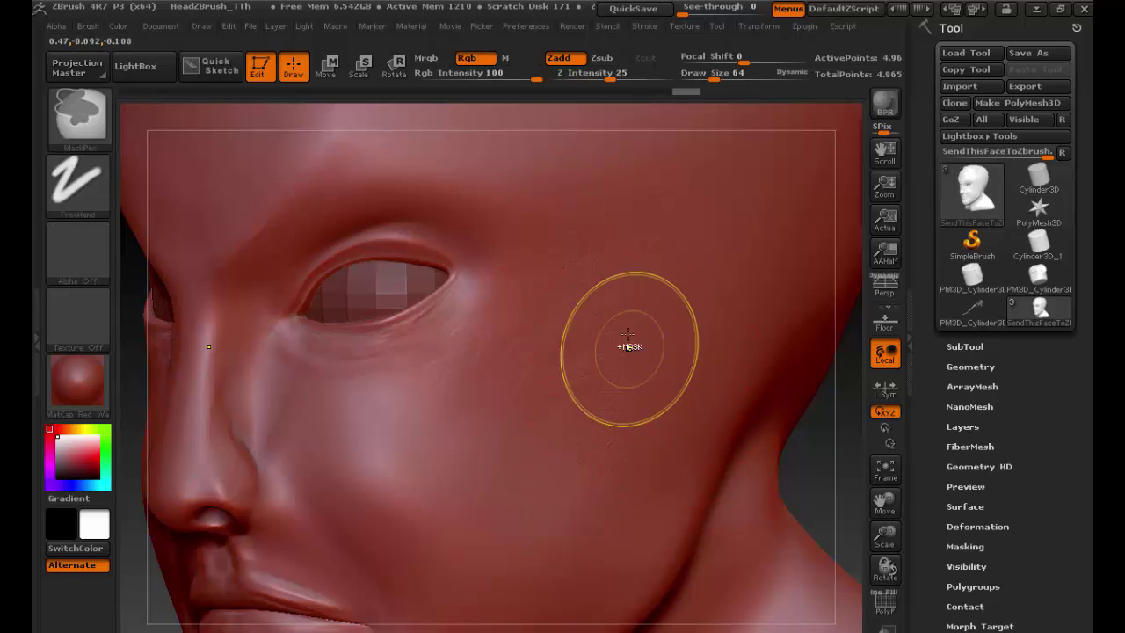
key("ctrl+z")
left_click_drag(819, 457, 346, 404)
left_click(83, 189)
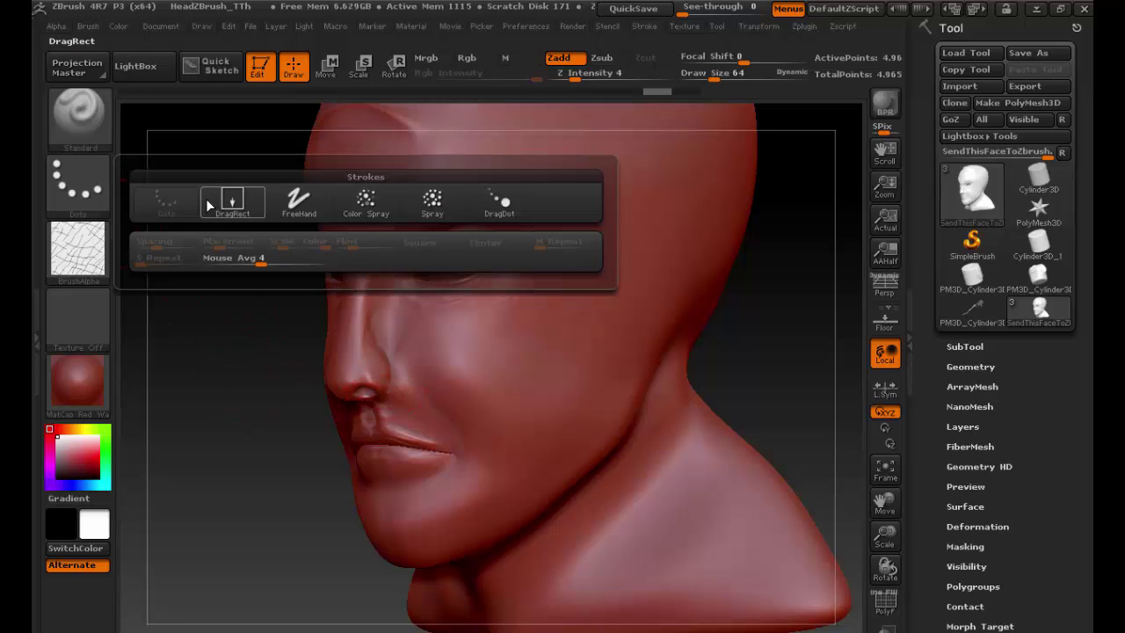
left_click(215, 199)
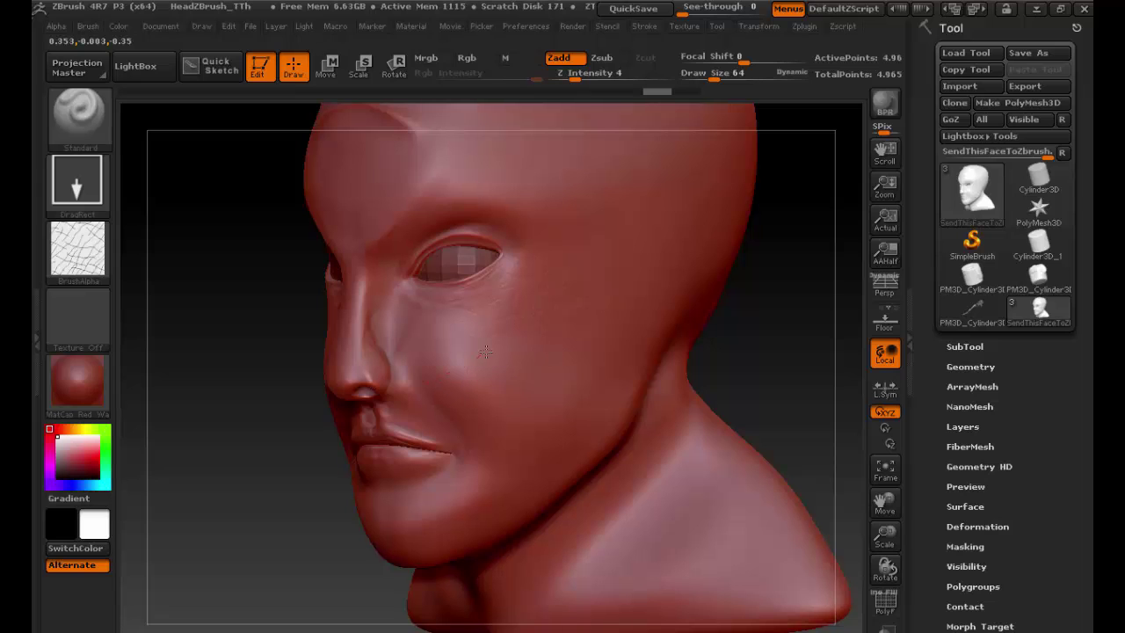
- Stamp fine skin wrinkles with the current alpha on the cheeks and around the outer eye corners
left_click_drag(475, 356, 726, 361)
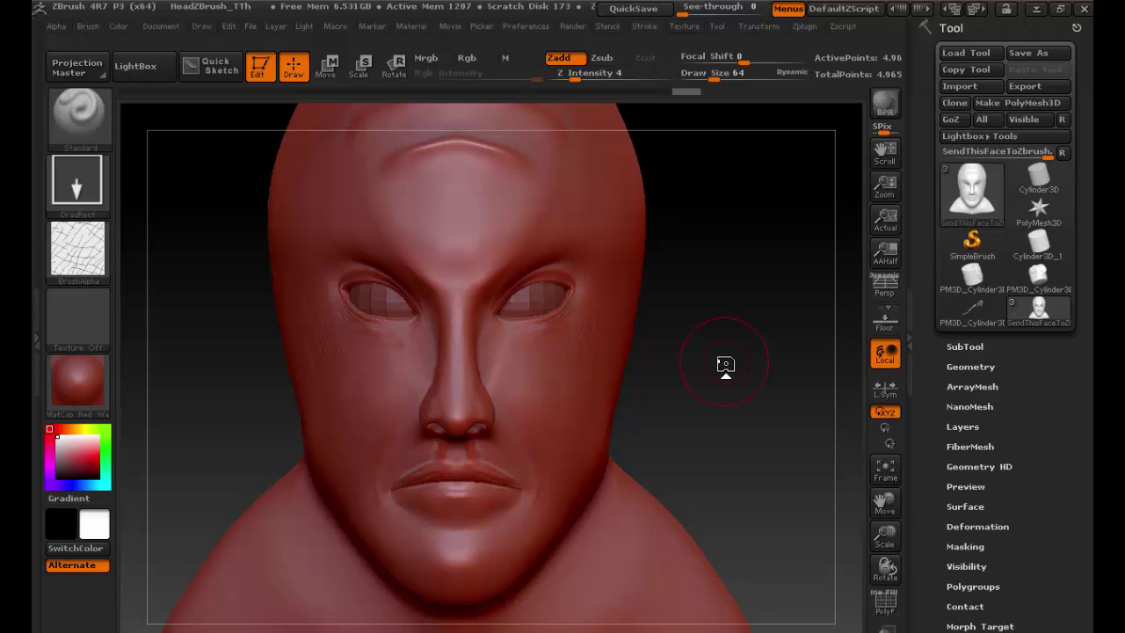
left_click_drag(748, 291, 650, 374)
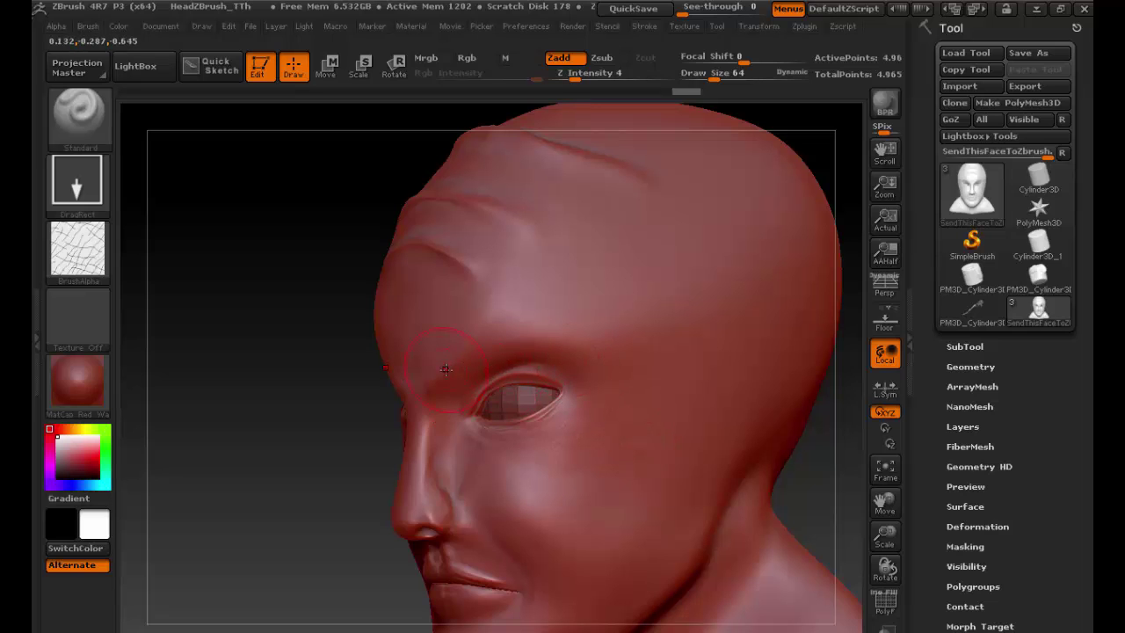
left_click_drag(281, 377, 729, 410, "shift")
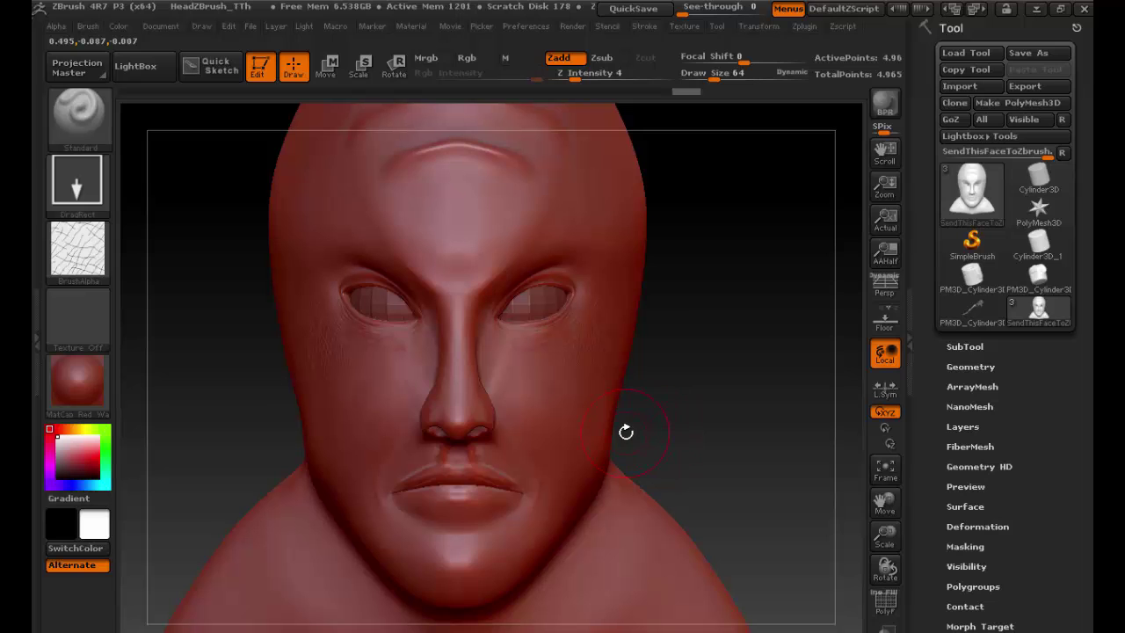
- Load Alpha 58 and stamp its vertical wrinkle lines on the middle of the lower lip
left_click(94, 249)
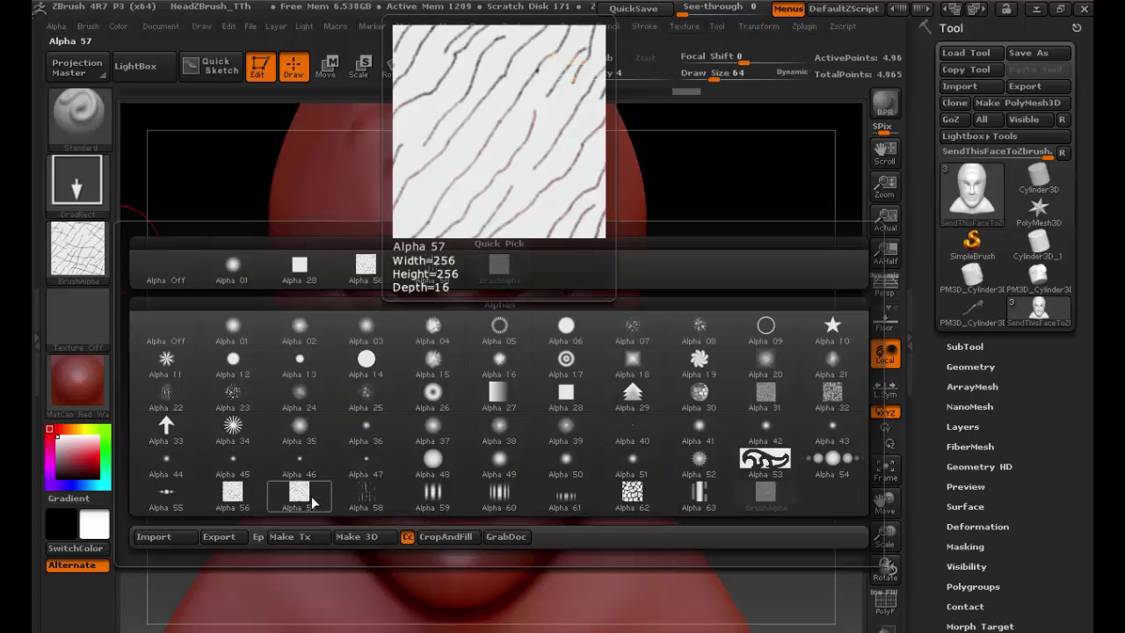
left_click(372, 502)
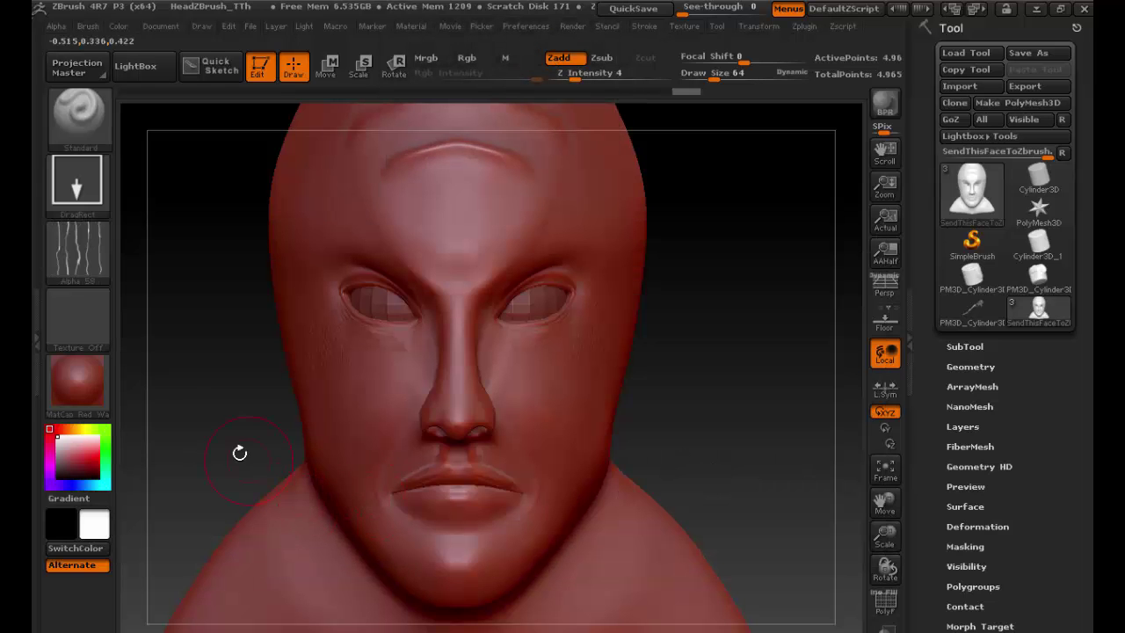
key("ctrl")
right_click_drag(273, 422, 486, 462, "ctrl")
mouse_move(711, 500)
right_mouse_down("ctrl")
mouse_move(800, 319)
mouse_move(765, 402)
mouse_move(744, 422)
mouse_move(591, 346)
right_mouse_up("ctrl")
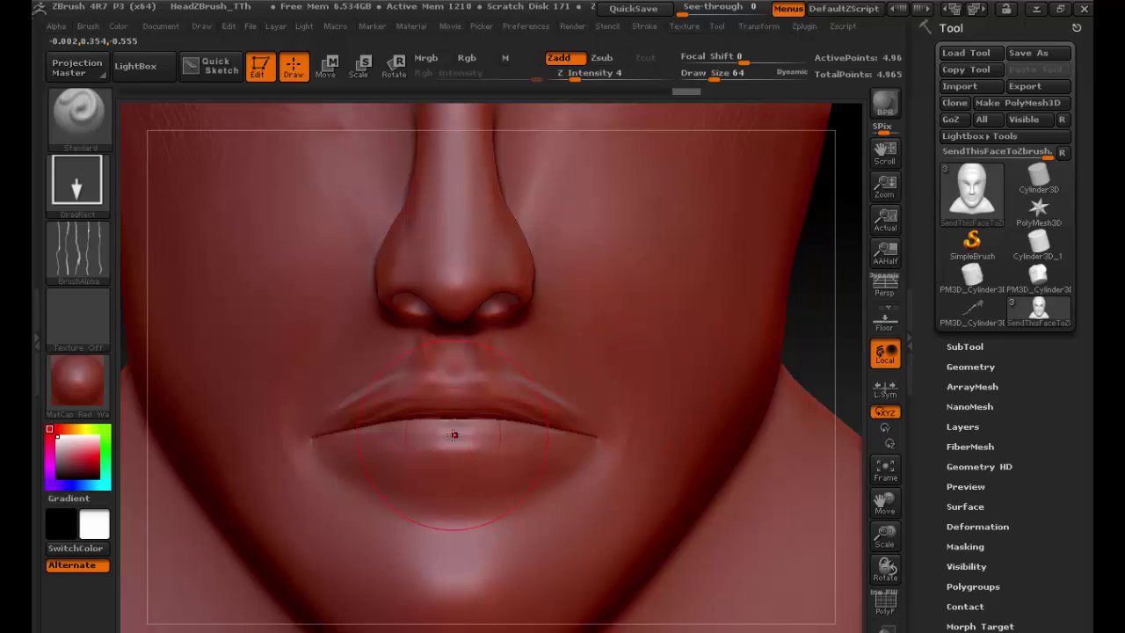
left_click_drag(456, 436, 480, 435)
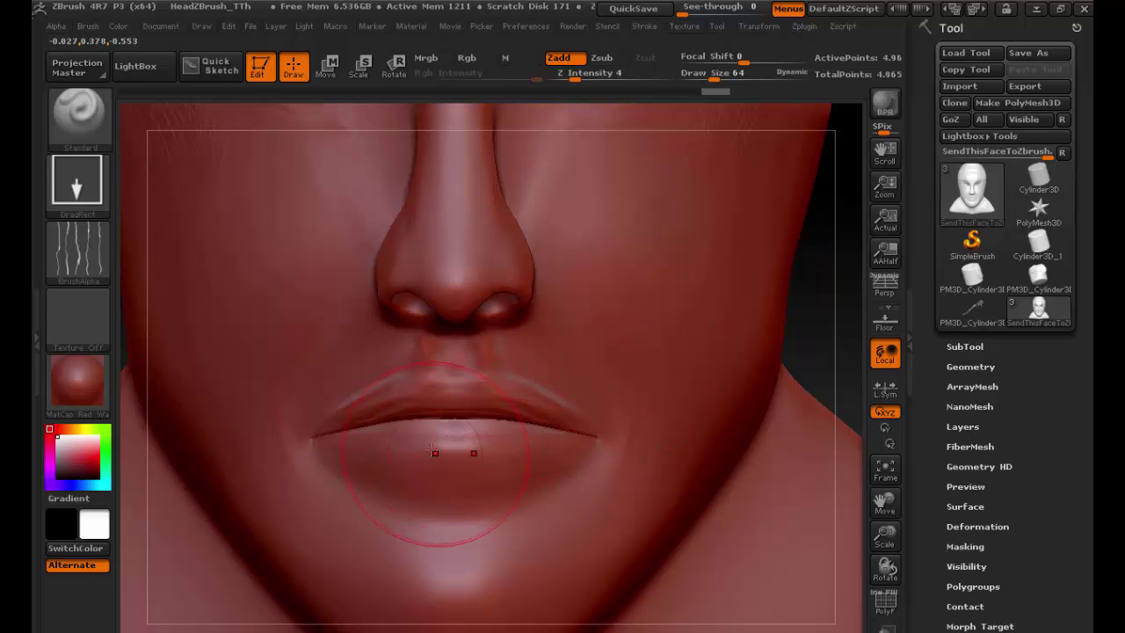
- Set the Draw Size to 25 and Z Intensity to 11, and stamp vertical wrinkle lines on the middle of the lower lip
key("s")
left_click_drag(410, 430, 404, 432)
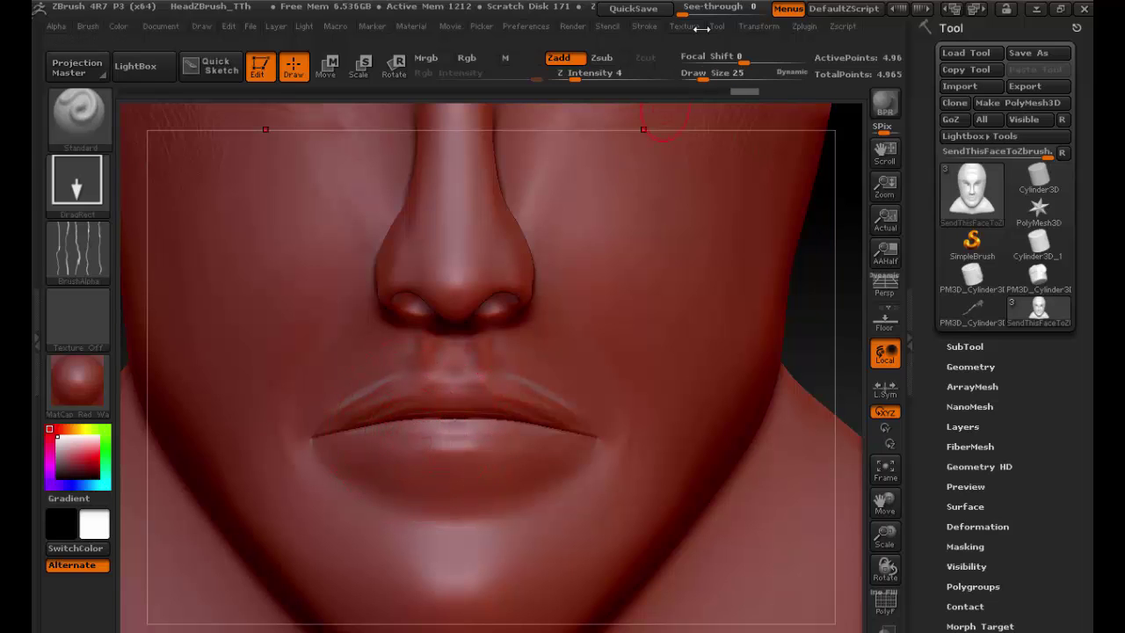
left_click(591, 77)
type("11")
key("Return")
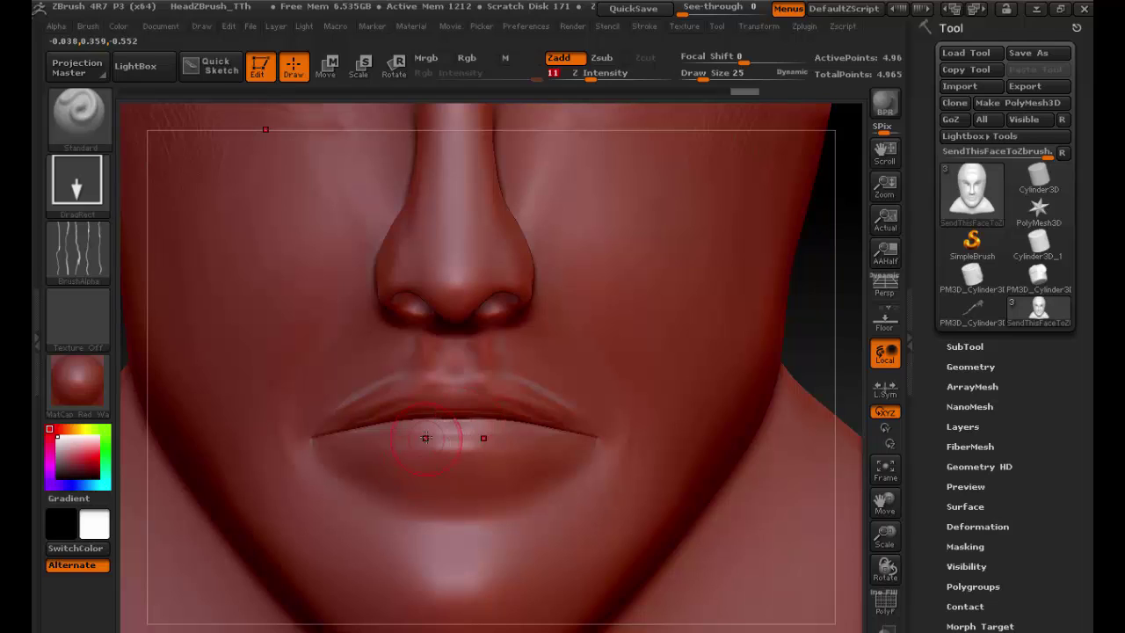
mouse_move(414, 452)
left_mouse_down()
mouse_move(365, 439)
mouse_move(362, 464)
mouse_move(444, 463)
left_mouse_up()
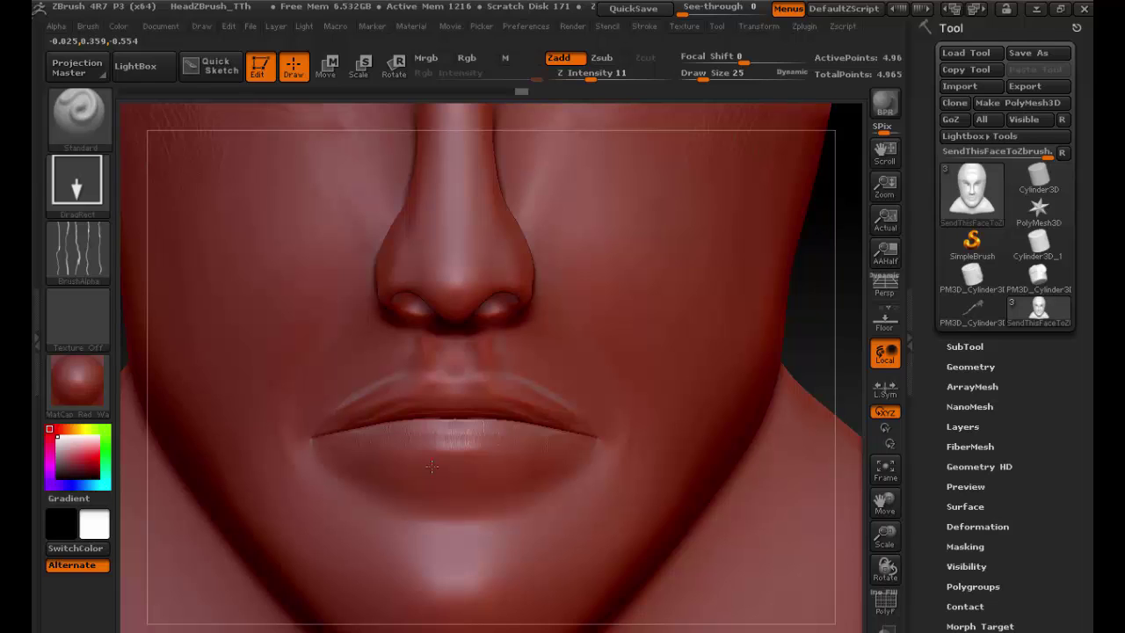
left_click_drag(431, 466, 431, 428)
- Stamp the vertical wrinkle lines across the middle and side of the upper lip
left_click_drag(418, 386, 428, 439)
left_click_drag(382, 395, 381, 415)
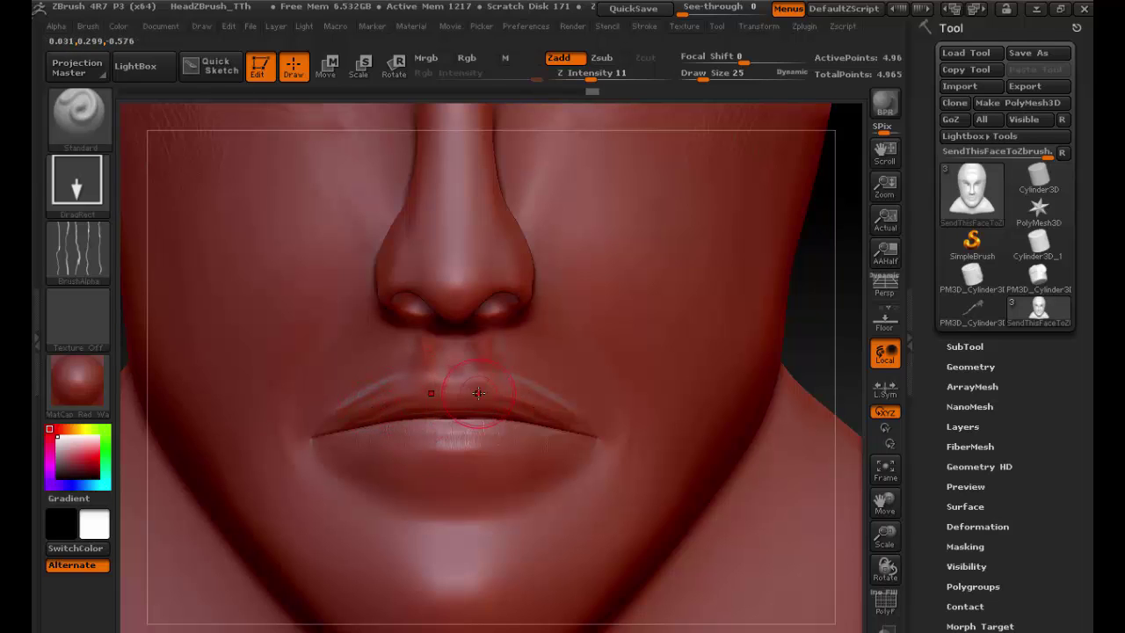
left_click_drag(474, 420, 472, 432)
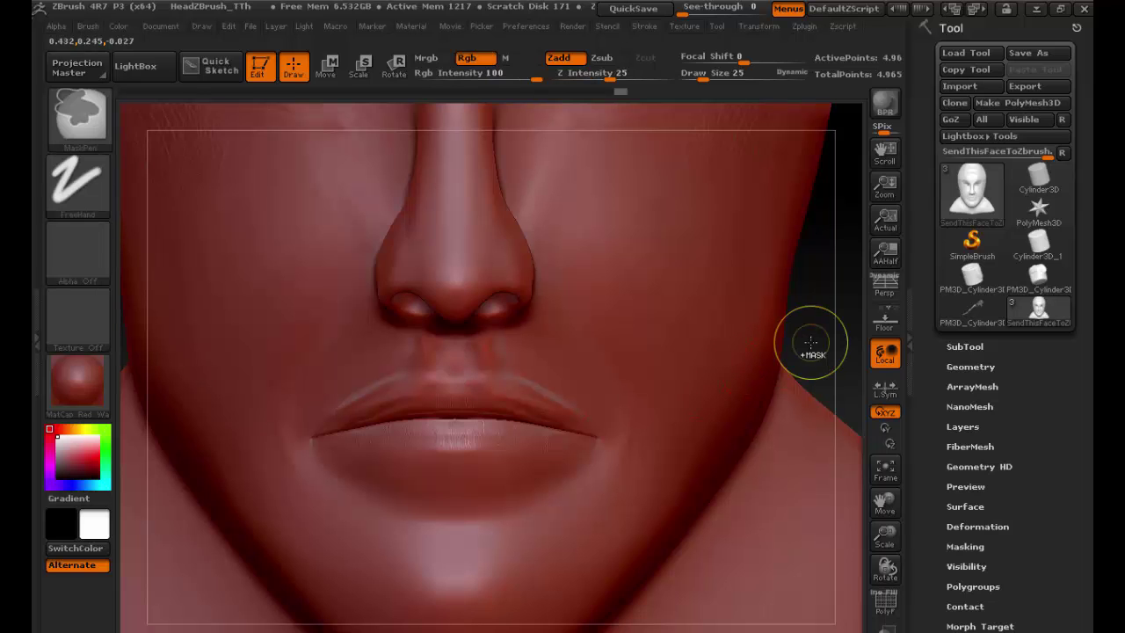
- Stamp additional vertical wrinkle lines on the lower lip, from its middle outward toward the mouth corner
left_click_drag(811, 339, 750, 344)
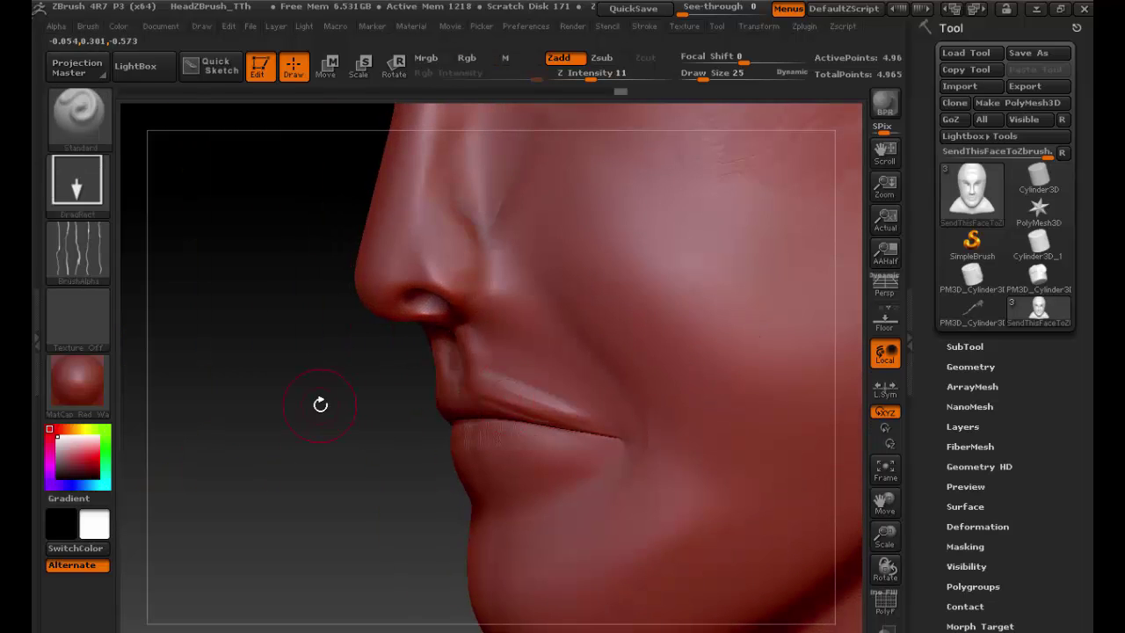
left_click_drag(322, 401, 489, 400, "ctrl+alt")
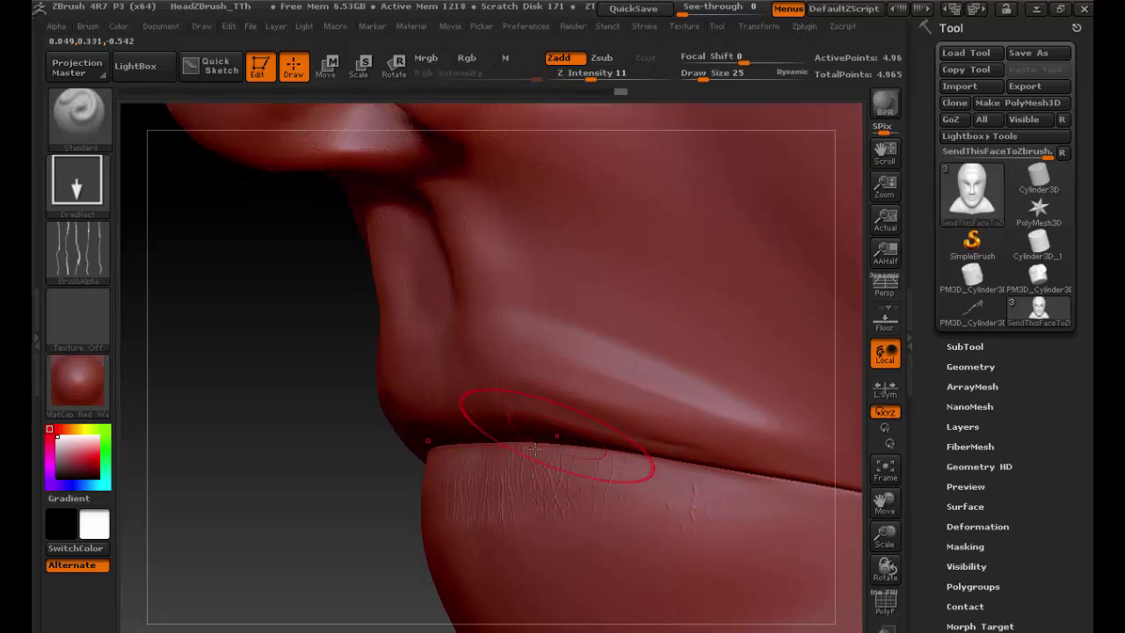
mouse_move(520, 474)
left_mouse_down()
mouse_move(492, 472)
mouse_move(497, 488)
left_mouse_up()
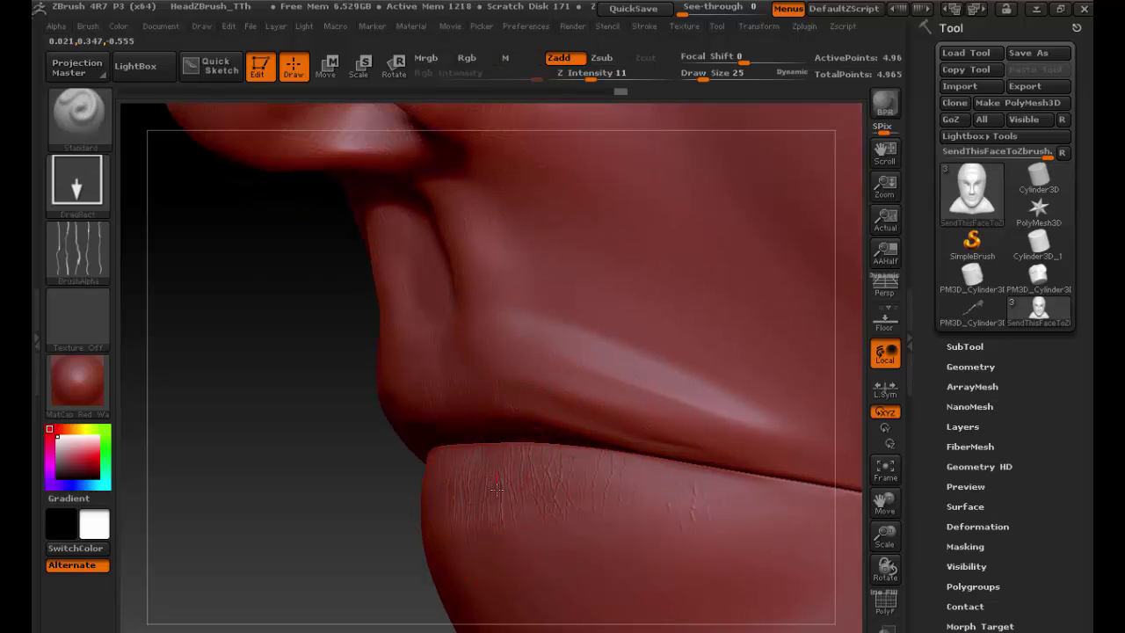
left_click_drag(567, 491, 577, 546)
left_click_drag(629, 499, 633, 532)
- Soften the stamped wrinkle lines on the lips with the Smooth brush
key("shift")
left_click_drag(512, 470, 575, 499, "shift")
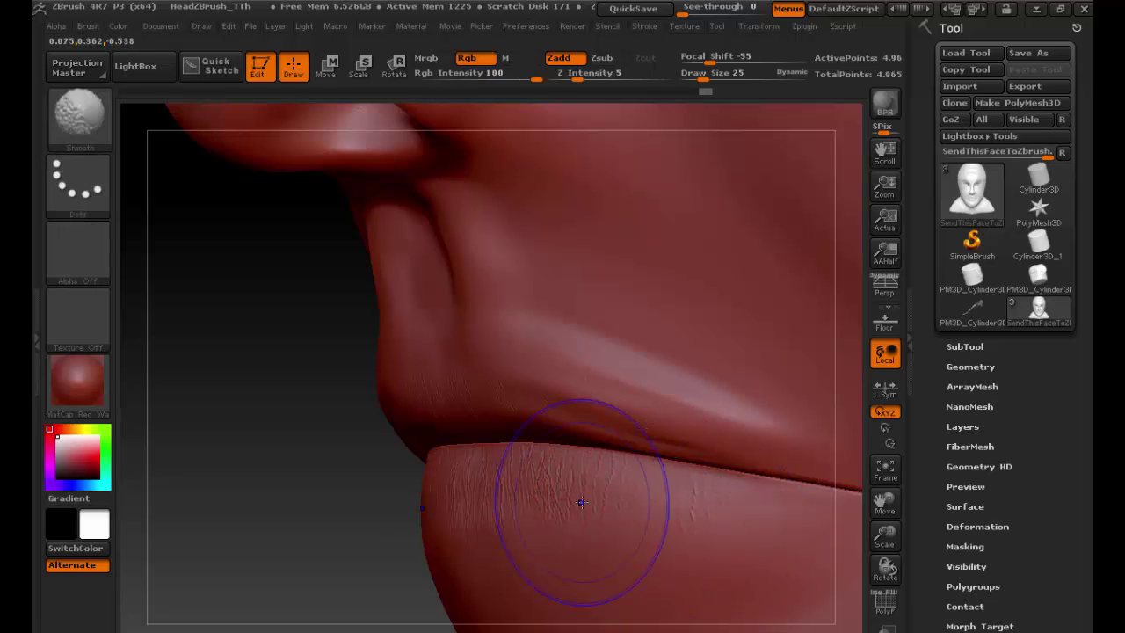
left_click_drag(425, 391, 386, 397, "shift")
left_click_drag(458, 482, 589, 507, "shift")
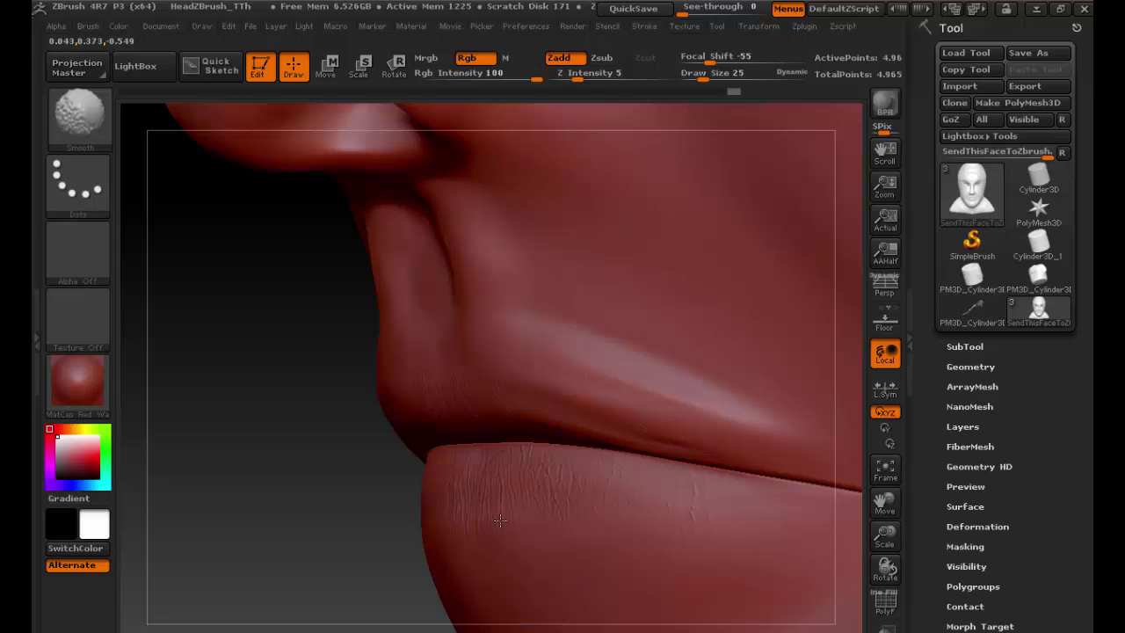
mouse_move(351, 495)
right_mouse_down("ctrl")
mouse_move(341, 455)
mouse_move(466, 464)
right_mouse_up("ctrl")
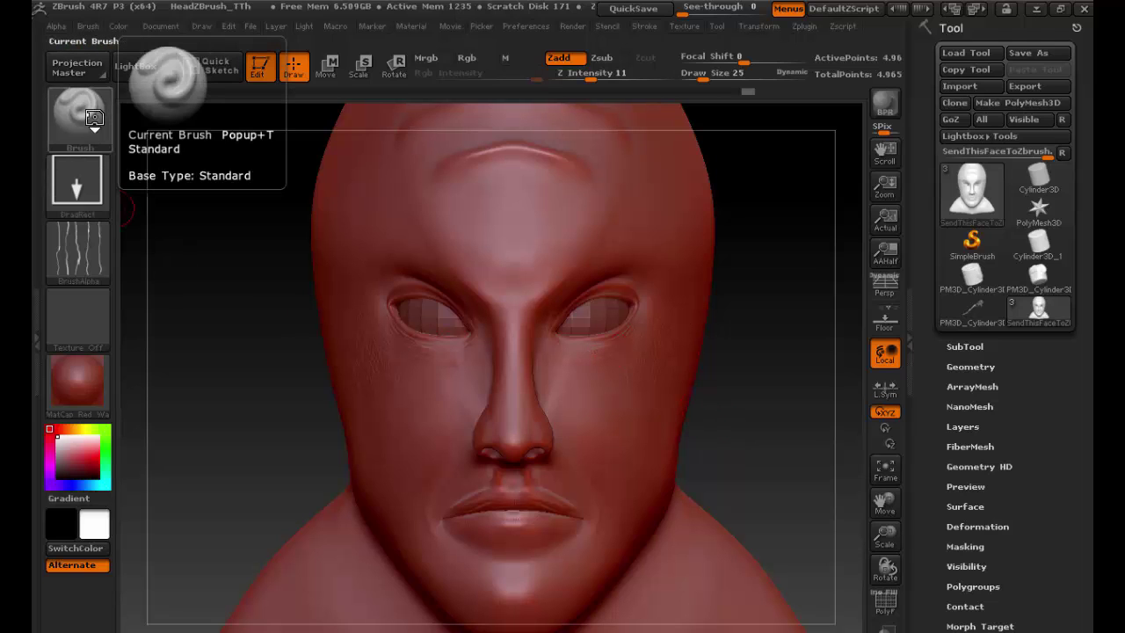
- Switch the Standard brush to the Dots stroke and turn its alpha off
left_click(85, 204)
left_click(164, 198)
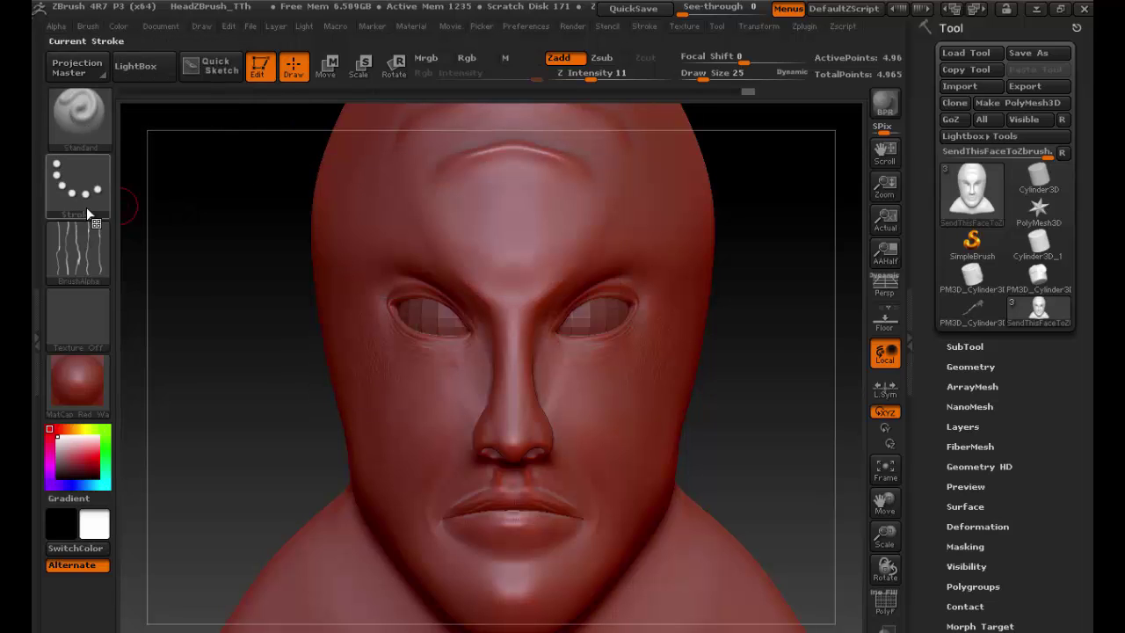
left_click(77, 251)
left_click(154, 256)
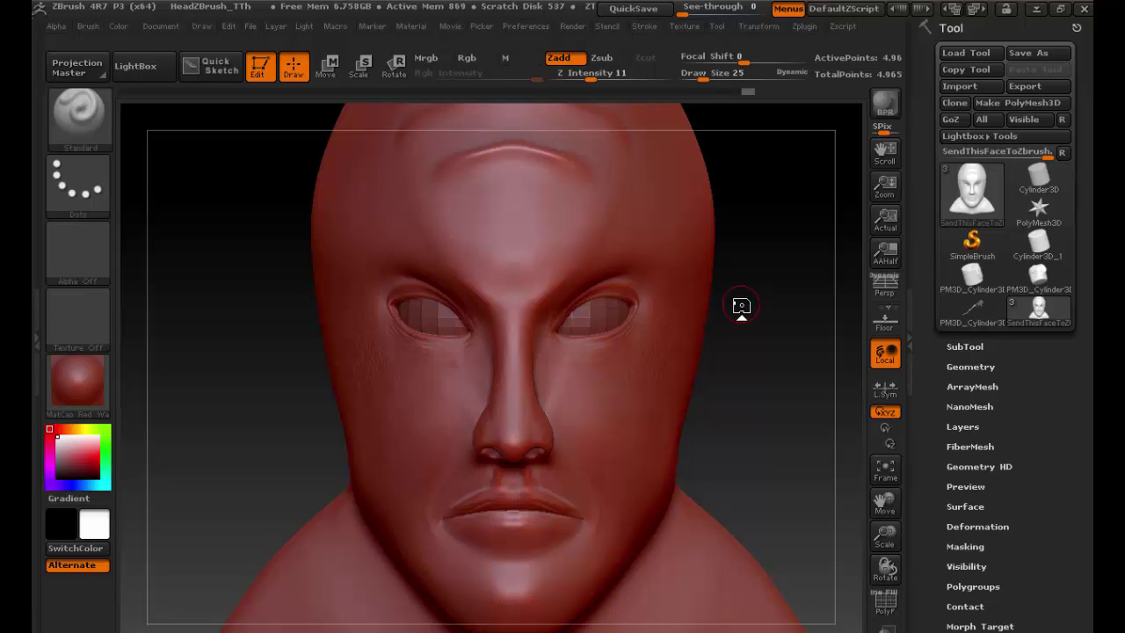
- Apply the MatCap Sculpy material to the head and set the current color to RGB 231, 202, 202
left_click(85, 373)
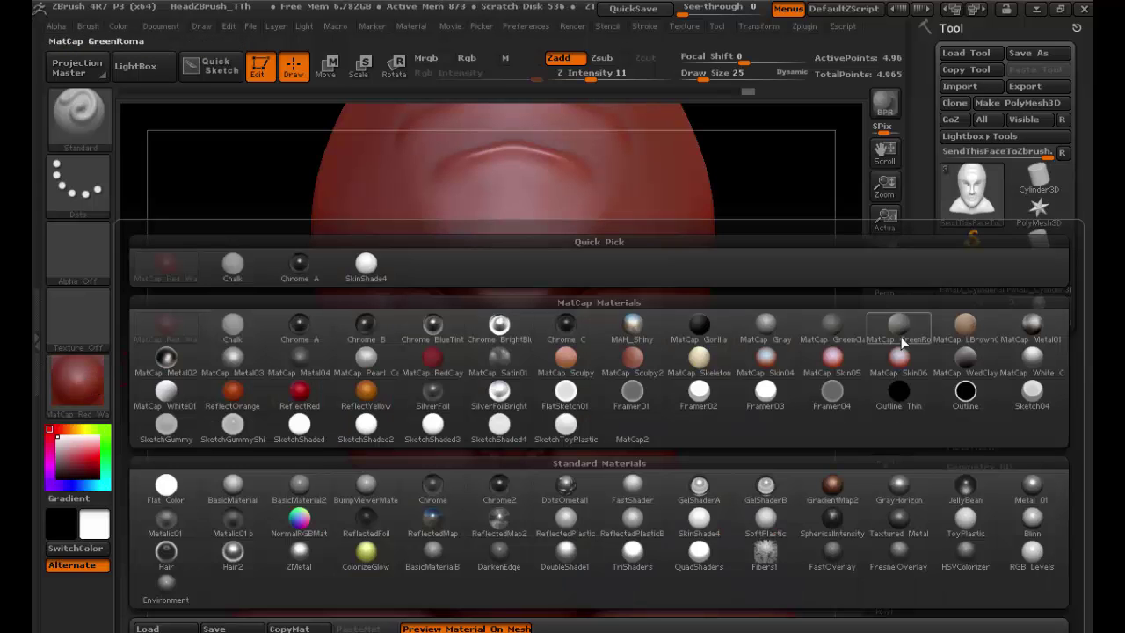
mouse_move(204, 423)
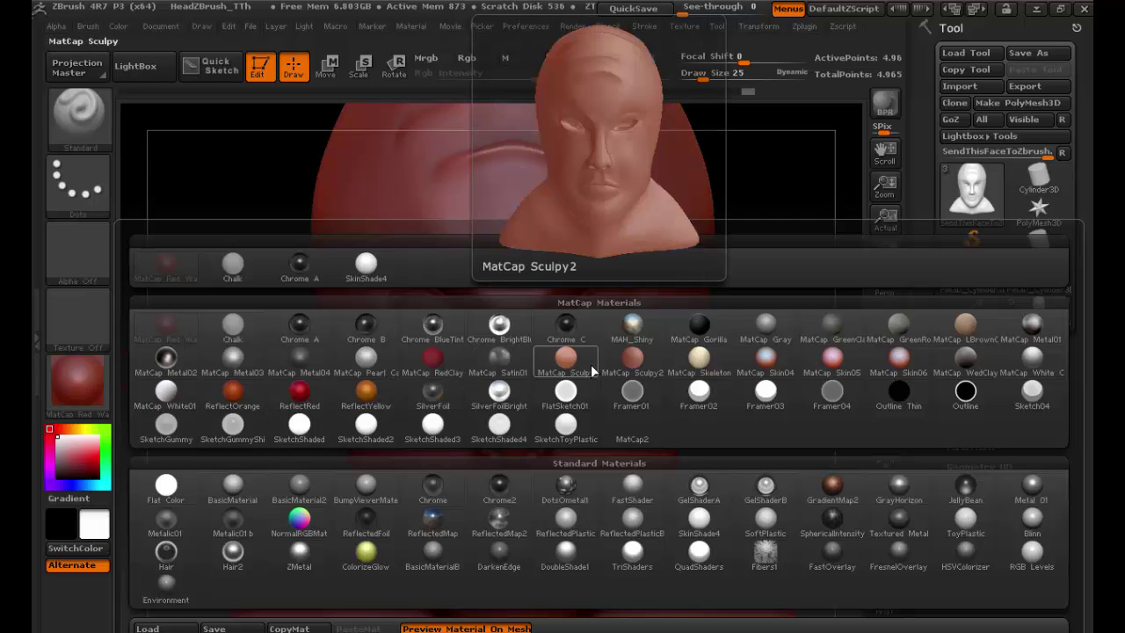
left_click(567, 369)
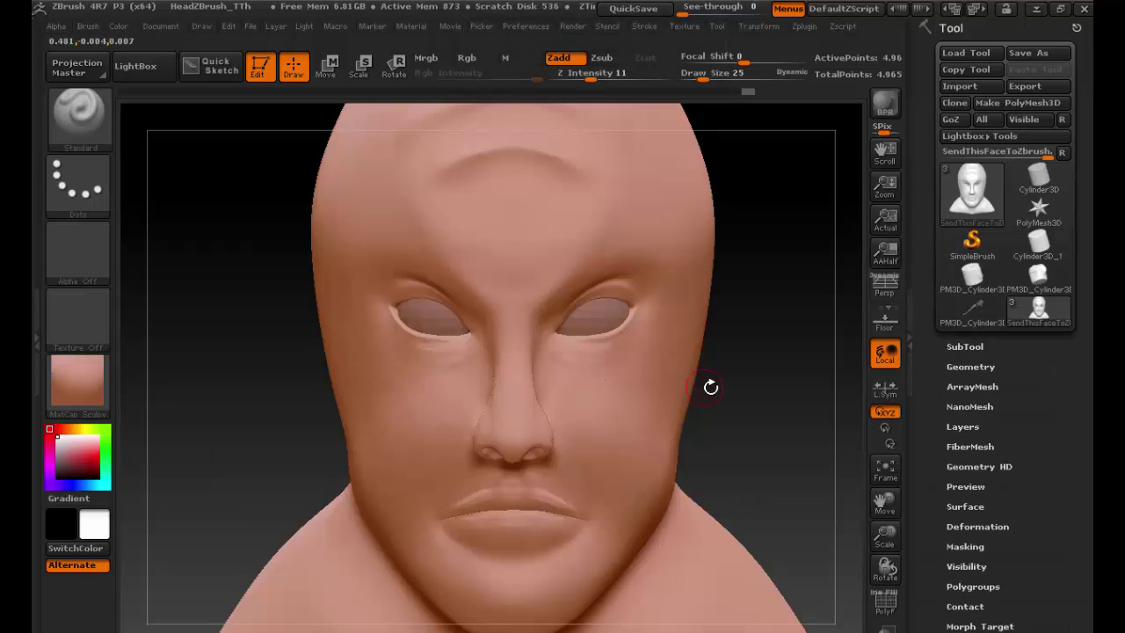
left_click_drag(802, 412, 782, 432)
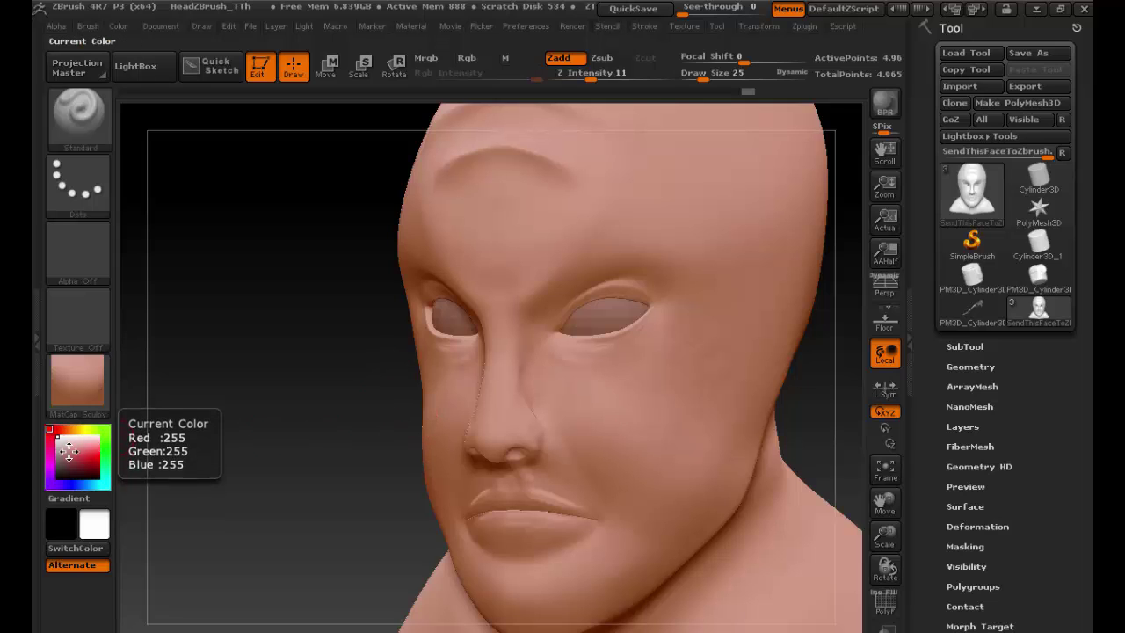
left_click_drag(77, 458, 72, 442)
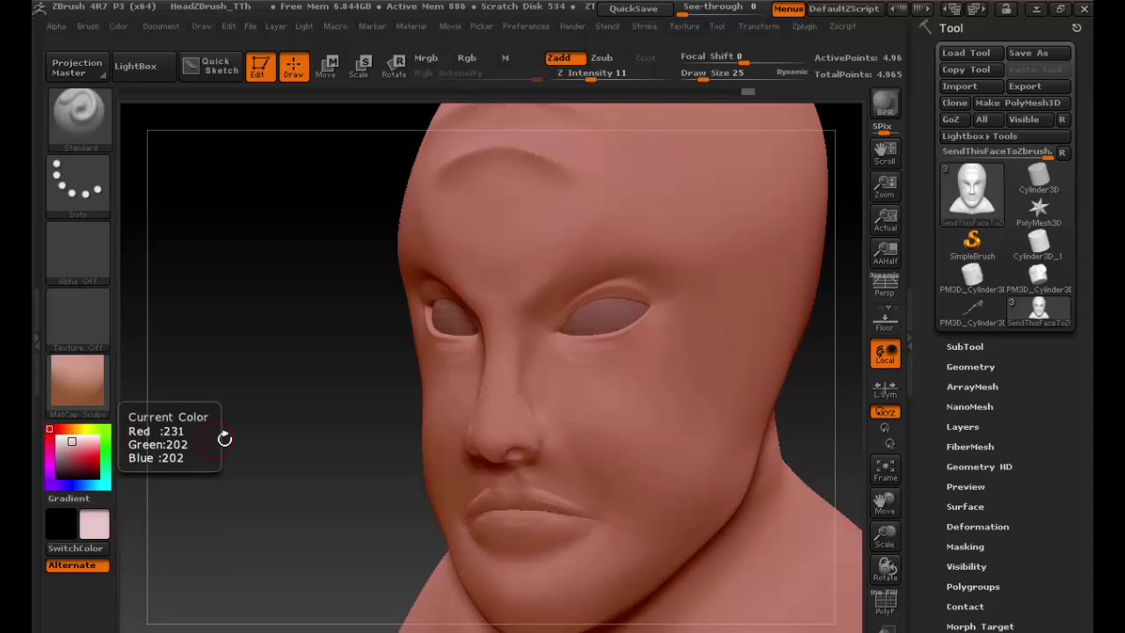
left_click_drag(223, 436, 281, 437)
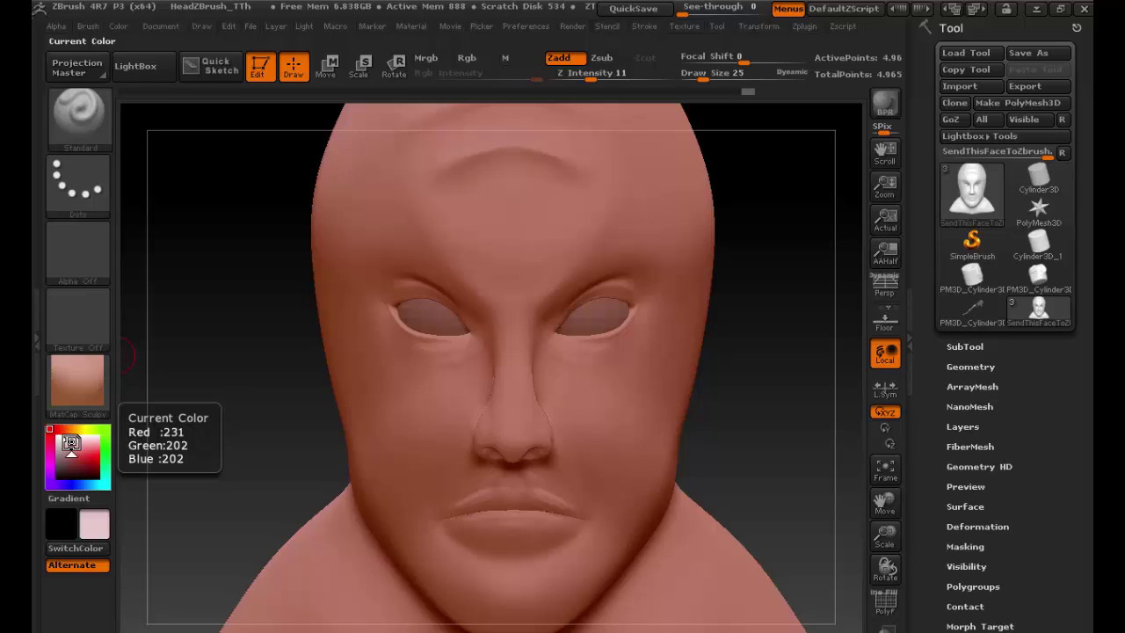
- Show the Material palette beside the canvas and expand the material's Modifiers settings
left_click(38, 336)
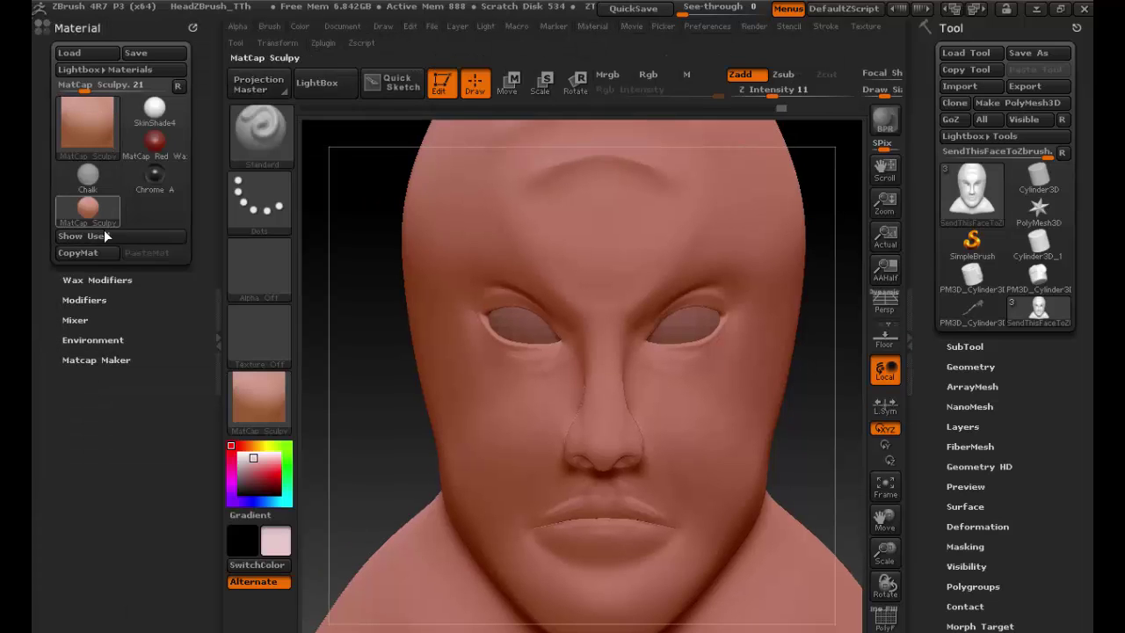
left_click(97, 279)
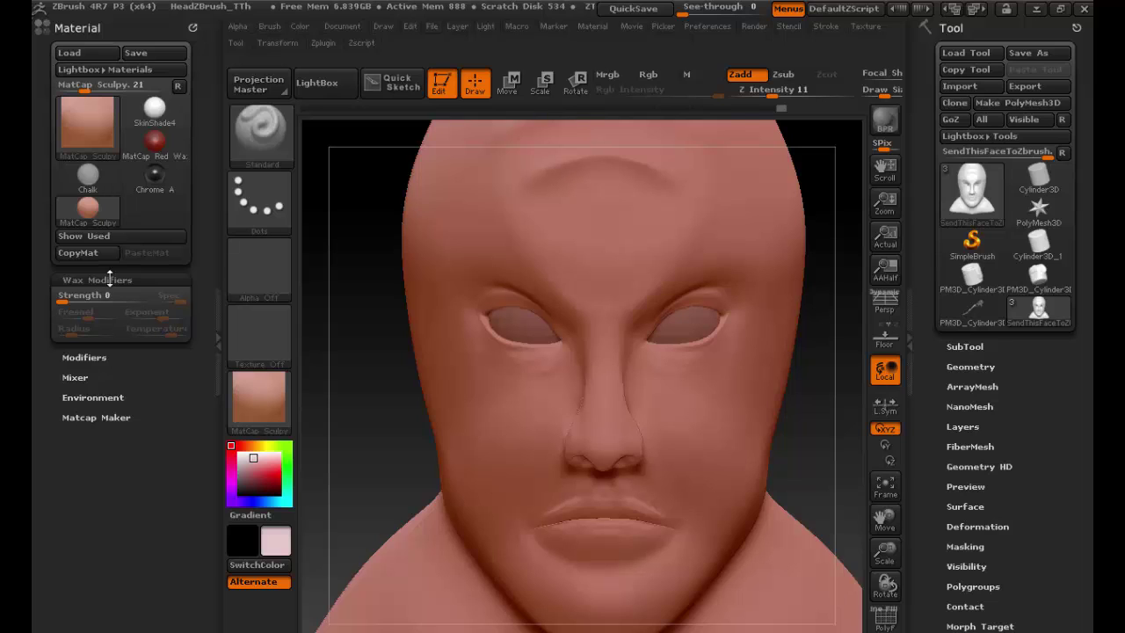
left_click(109, 280)
left_click(99, 299)
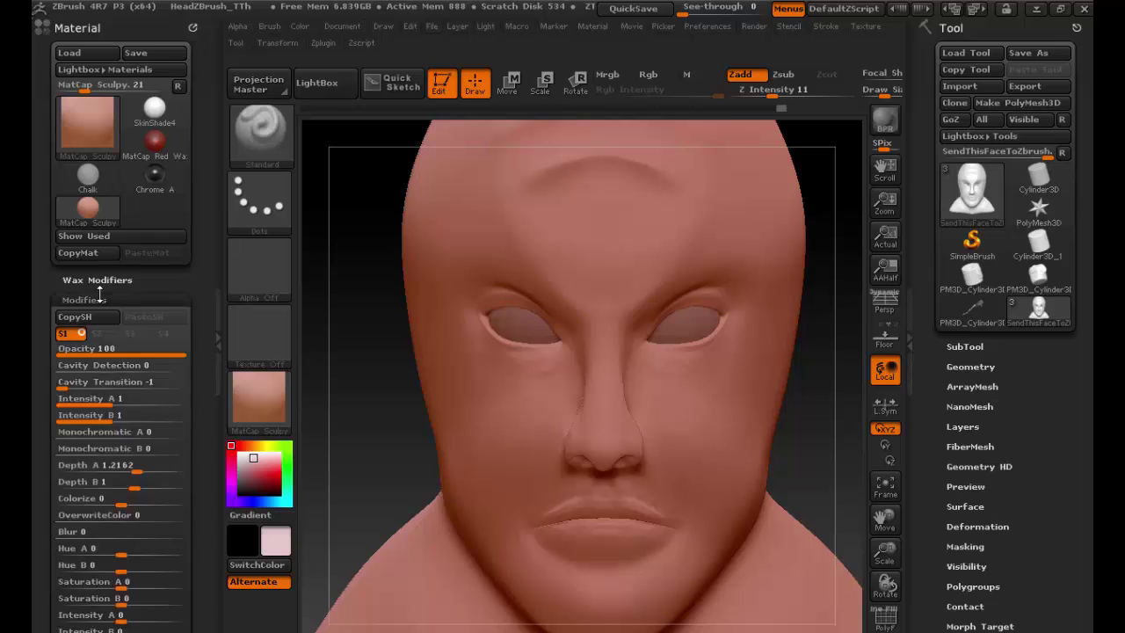
- Replace the MatCap Sculpy material's shading texture with Texture 40
mouse_move(74, 580)
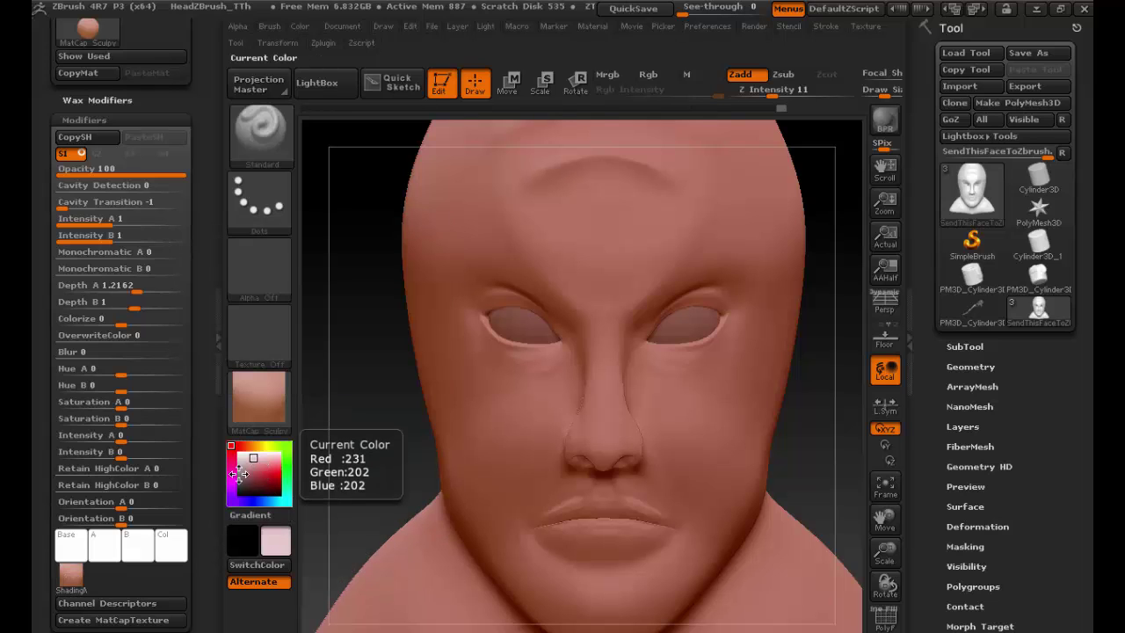
left_click(74, 580)
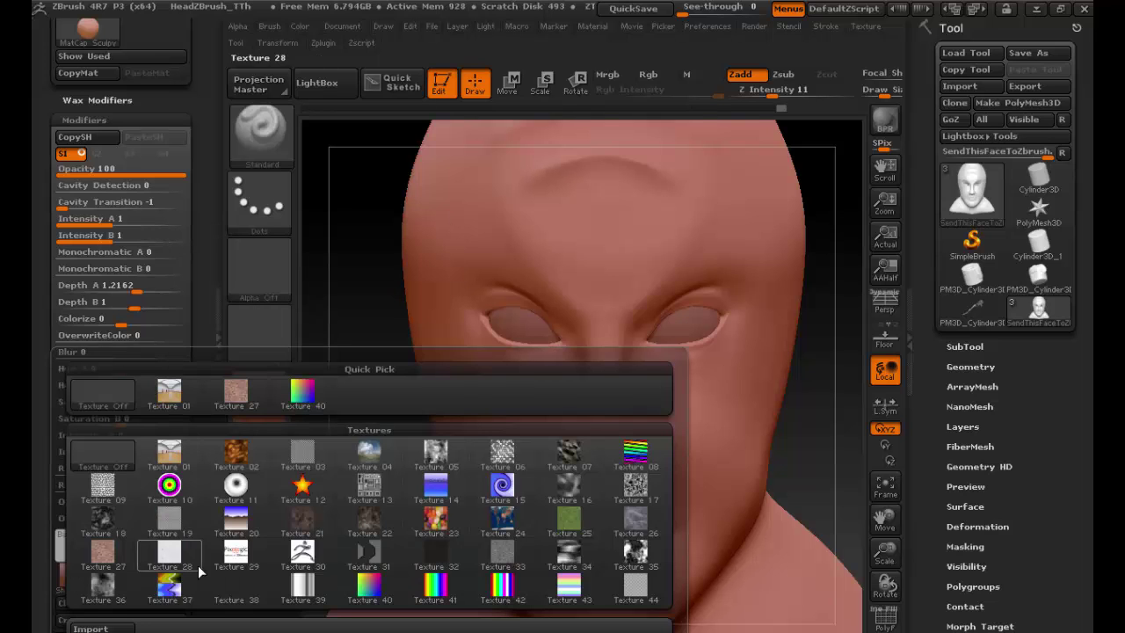
left_click(299, 394)
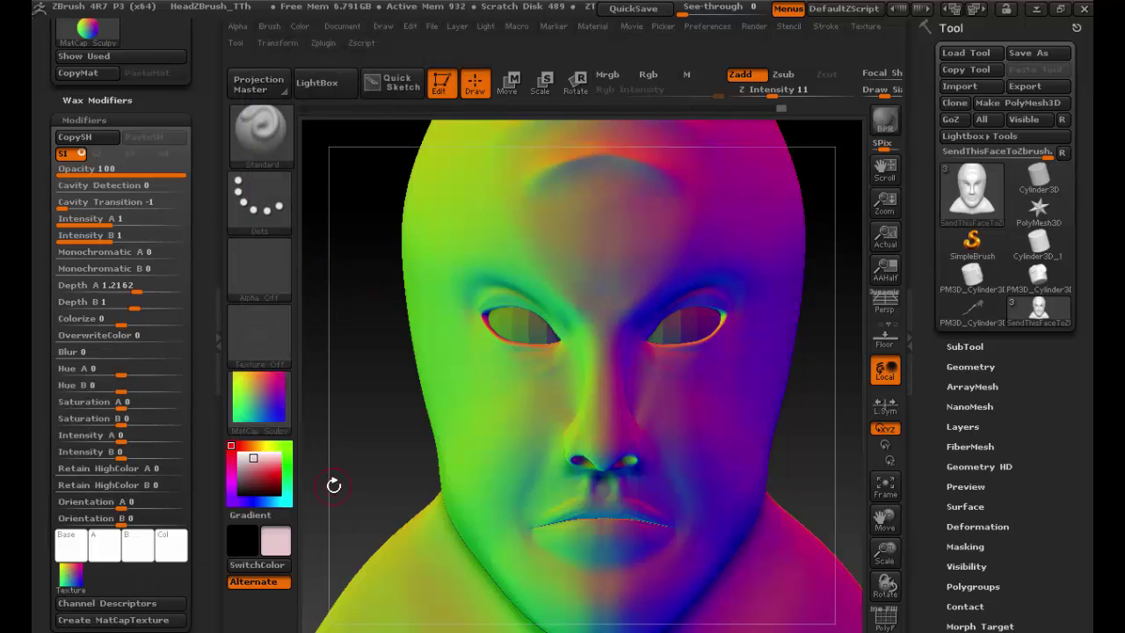
left_click(74, 580)
left_click(79, 579)
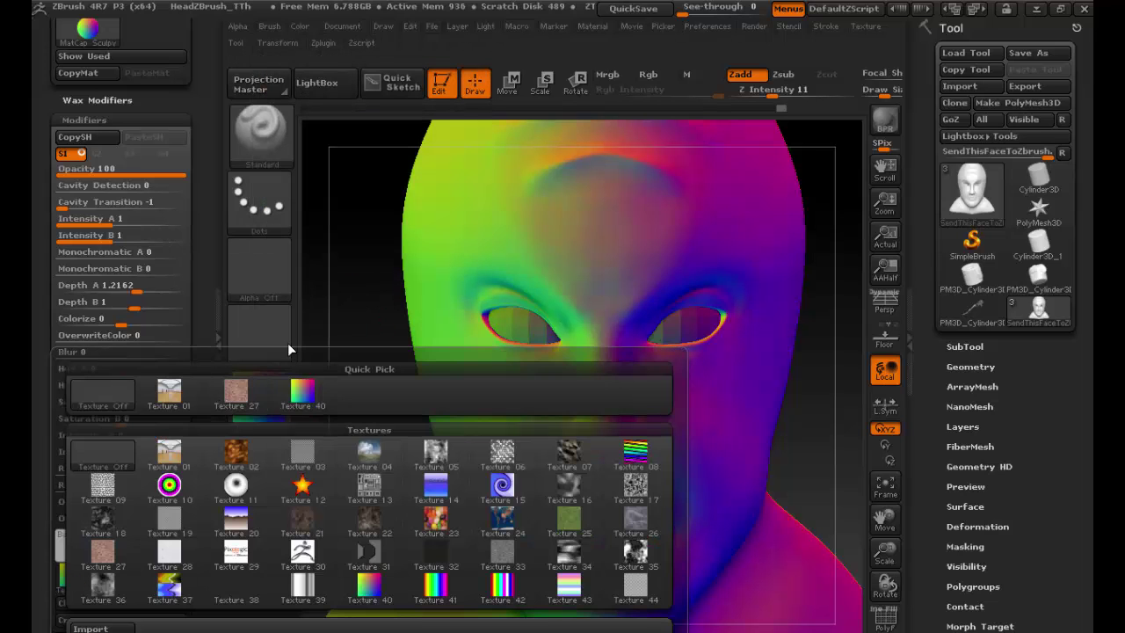
key("ctrl")
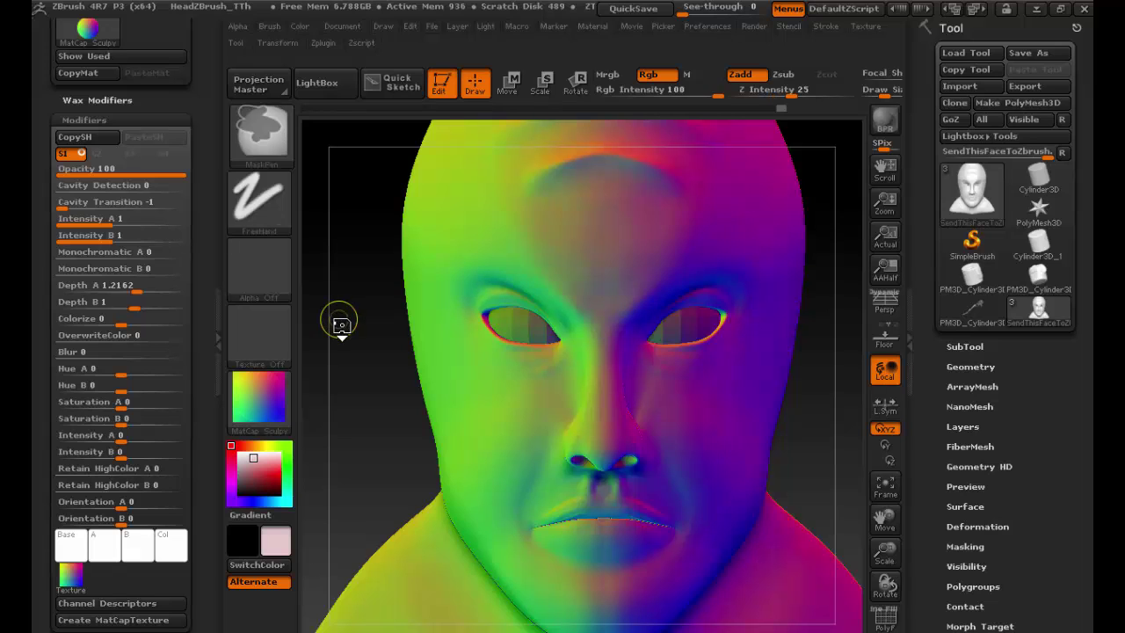
key("shift")
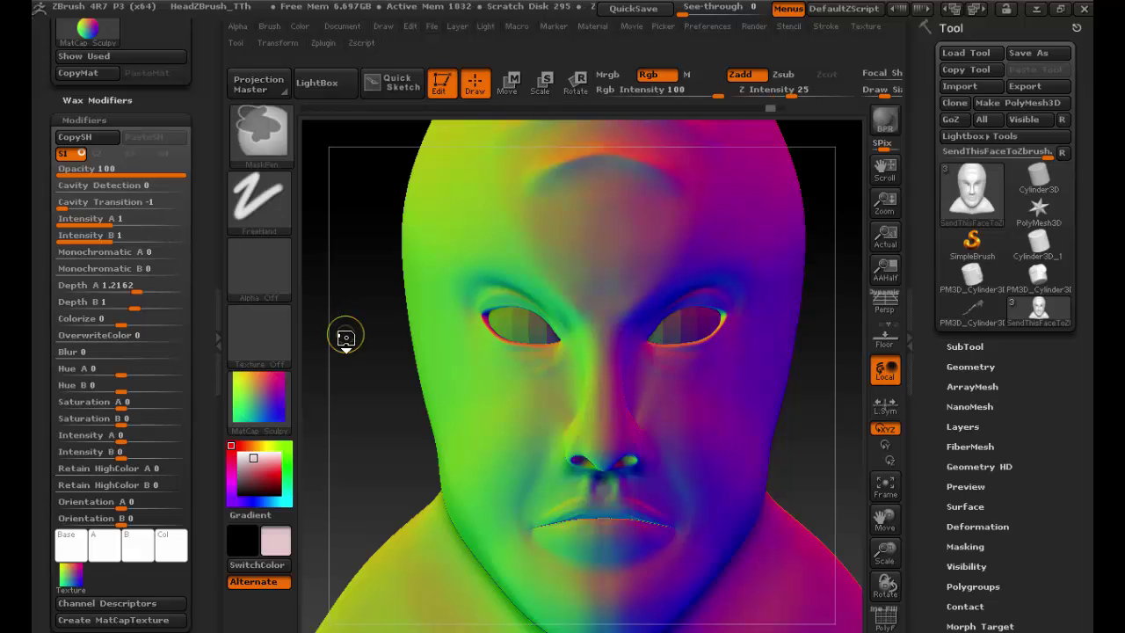
left_click(72, 585)
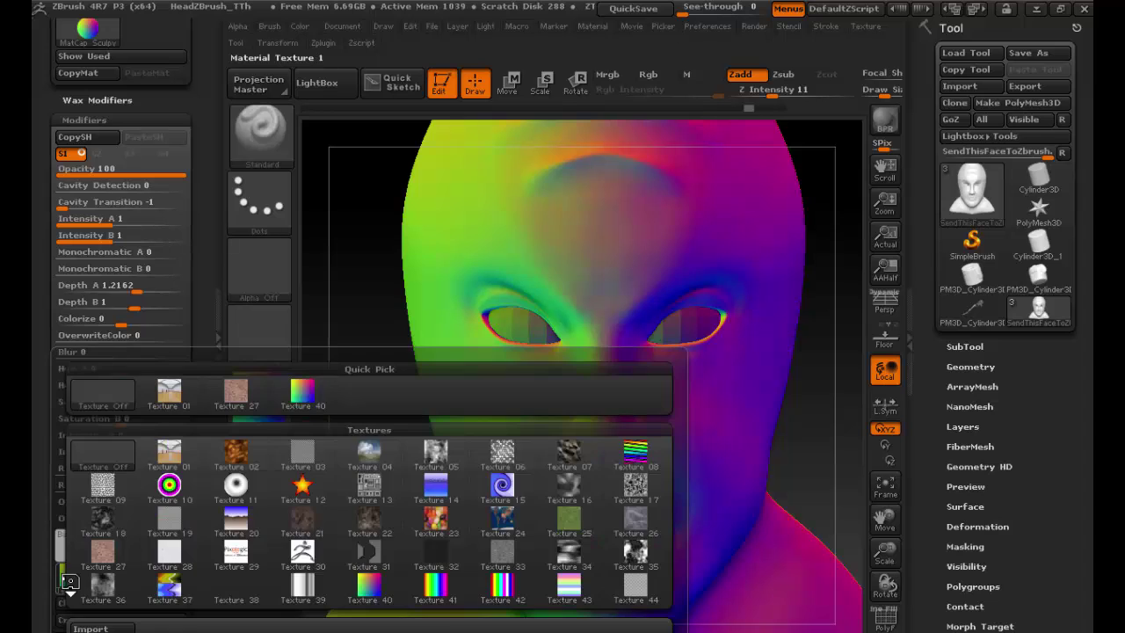
- Apply the MatCap Sculpy2 material to the head and turn the head to a three-quarter view
left_click(264, 424)
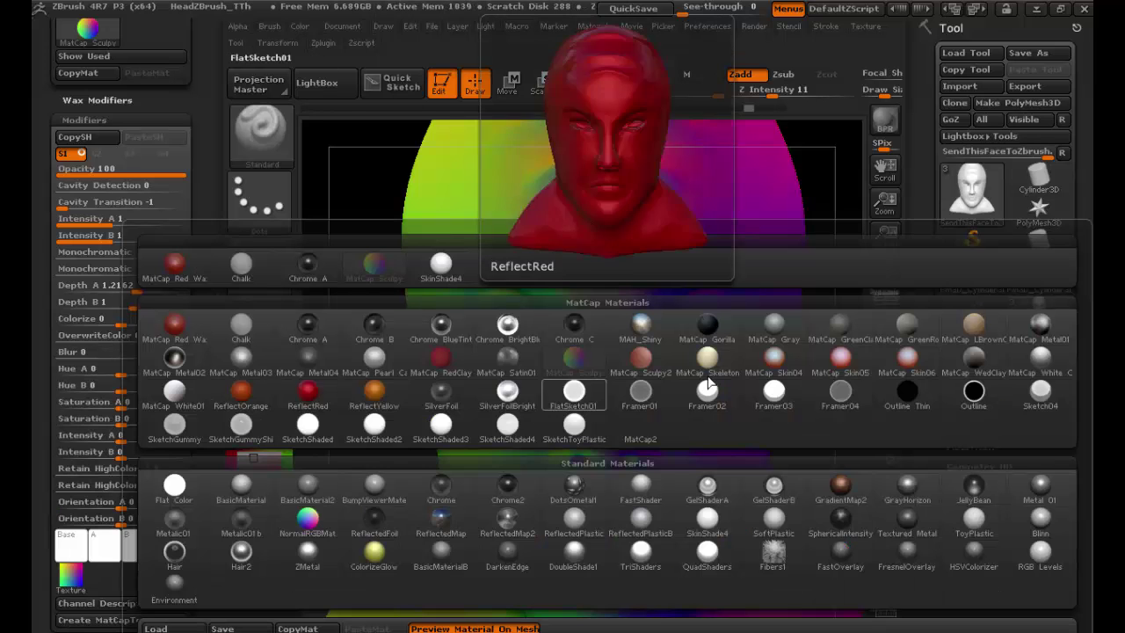
left_click(641, 356)
left_click_drag(385, 477, 364, 469)
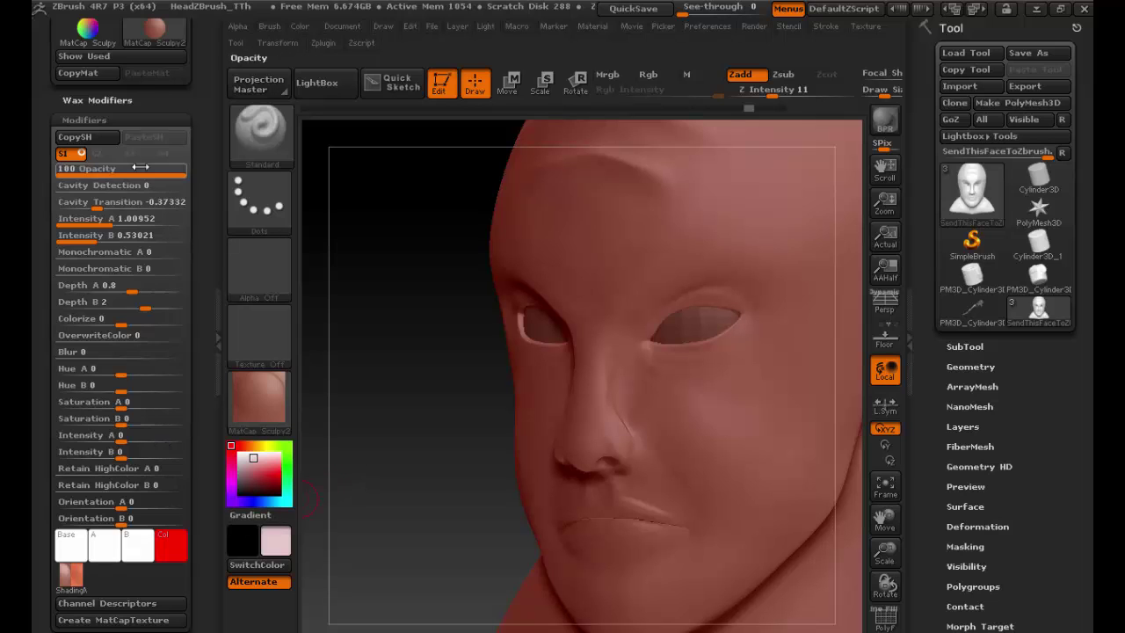
- Raise the MatCap Sculpy2 material's Cavity Detection to about 0.92 in its modifiers
left_click(84, 120)
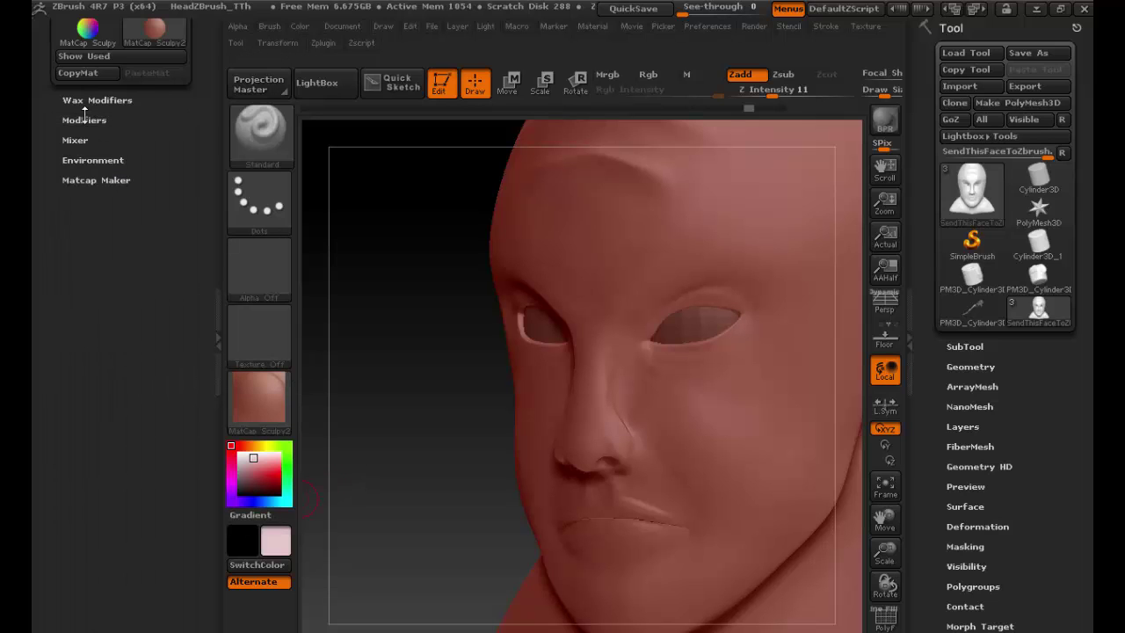
left_click(83, 119)
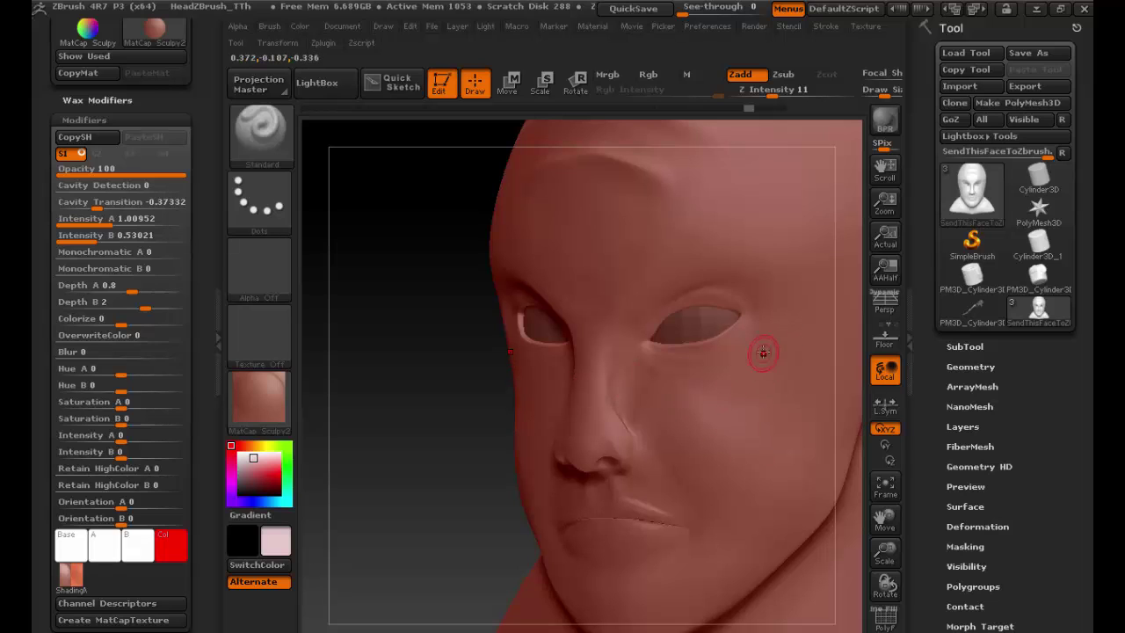
left_click(111, 185)
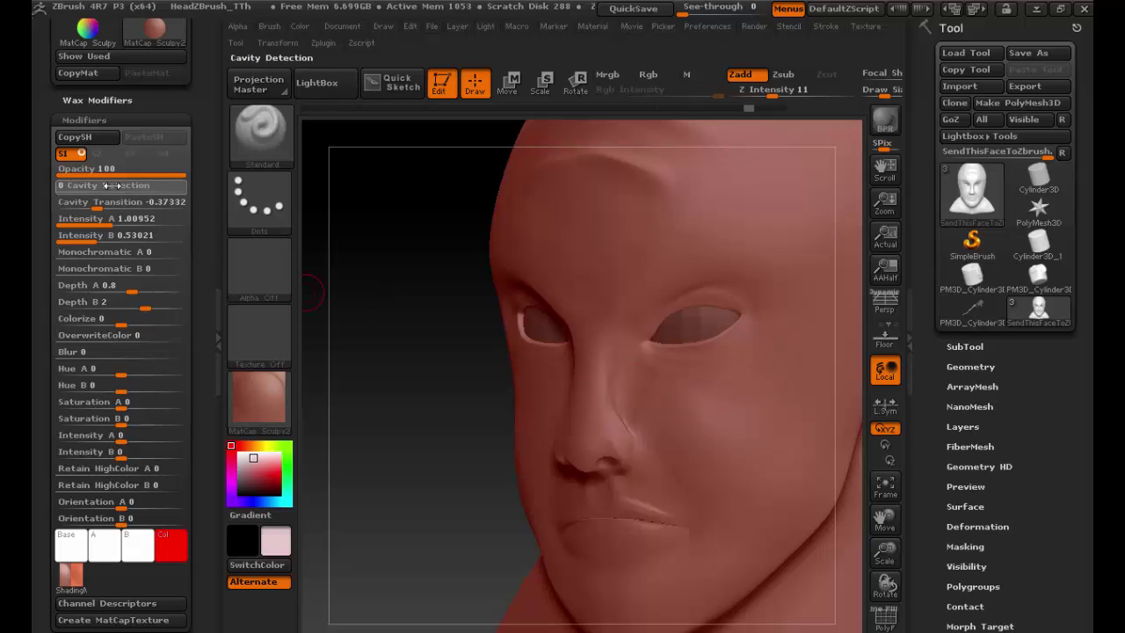
left_click_drag(112, 185, 170, 187)
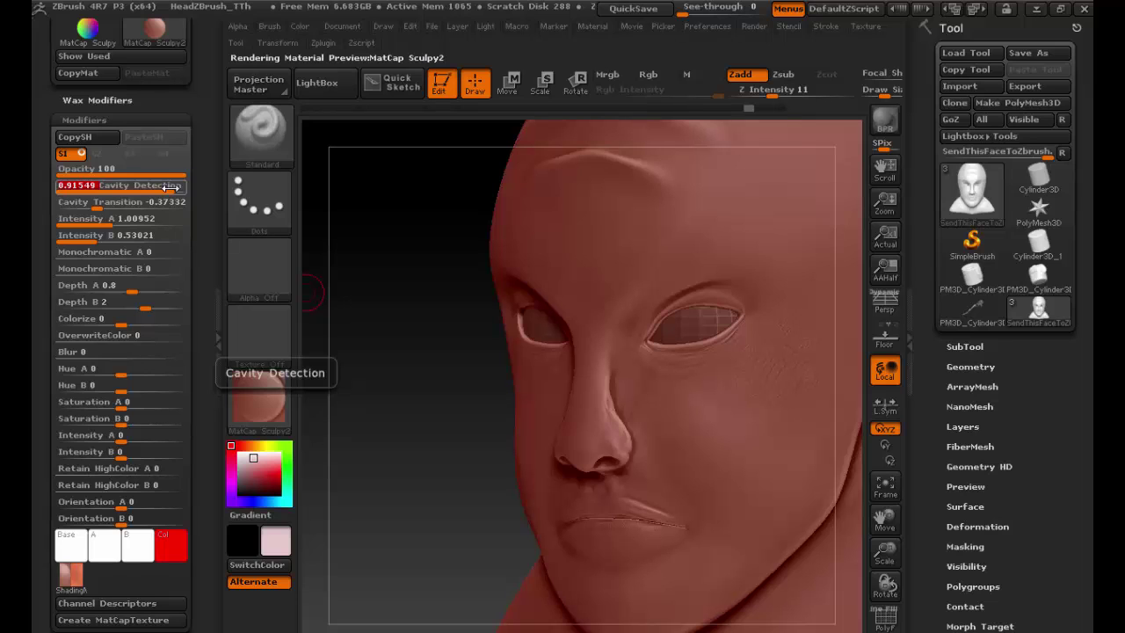
- Lower the MatCap Sculpy2 material's Cavity Detection to about 0.47 and hide the Material palette beside the canvas
left_click_drag(167, 187, 117, 188)
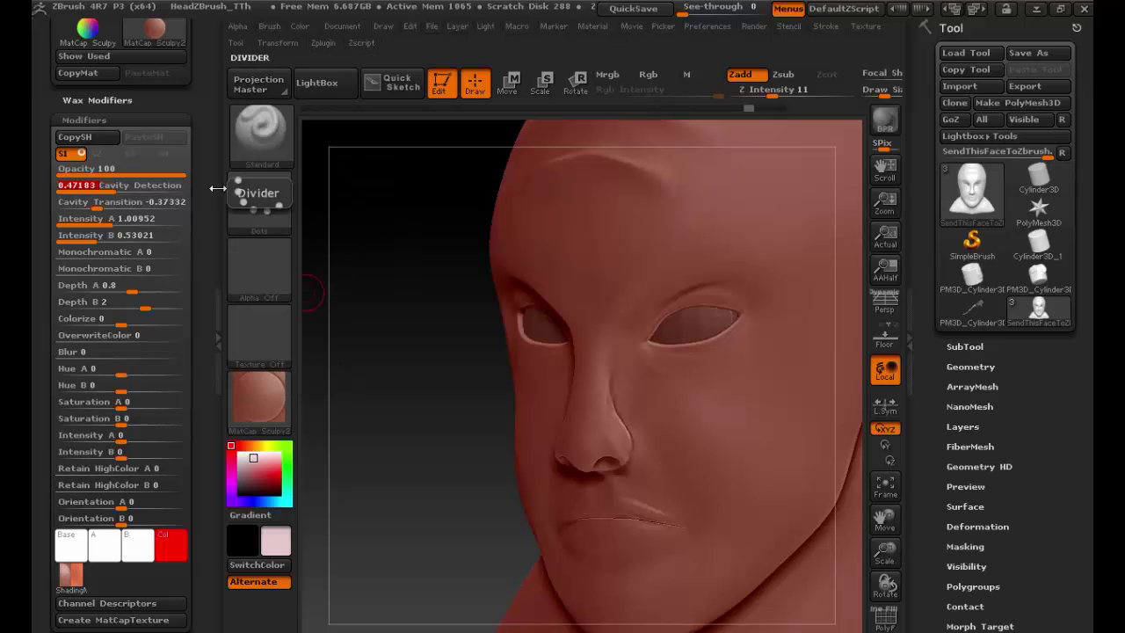
left_click(216, 244)
- Set the current colour to near-white and bring the whole head into a front view
left_click_drag(91, 461, 58, 437)
left_click_drag(267, 422, 277, 396)
mouse_move(786, 426)
right_mouse_down("ctrl")
mouse_move(701, 419)
mouse_move(693, 451)
mouse_move(696, 420)
right_mouse_up("ctrl")
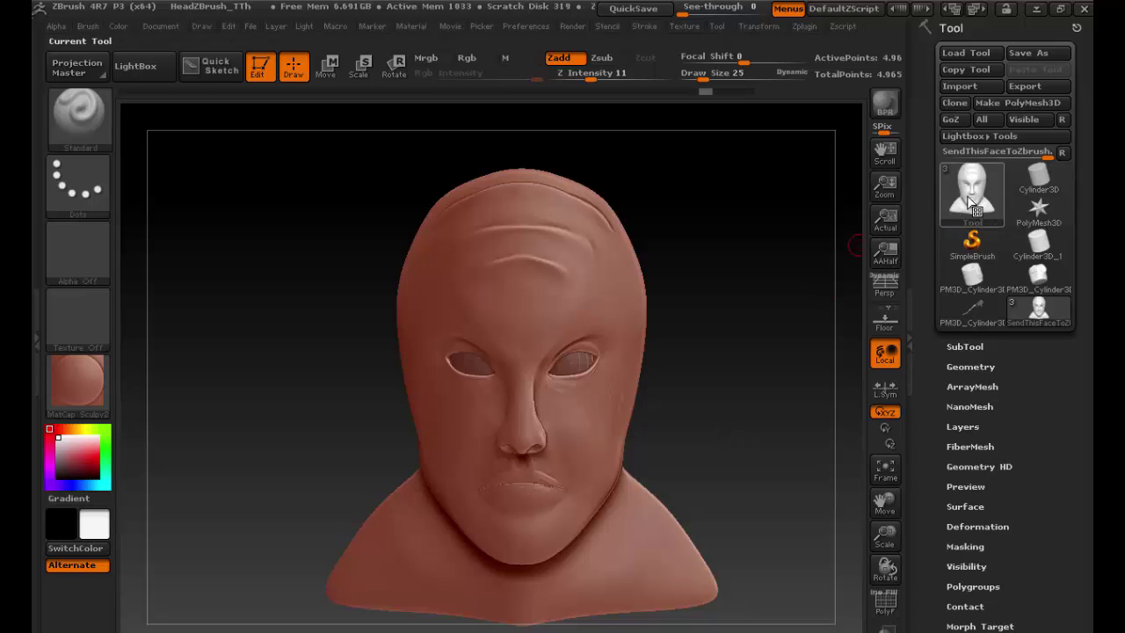
- Show the SubTool list and fill the head subtool using the near-white colour
mouse_move(984, 204)
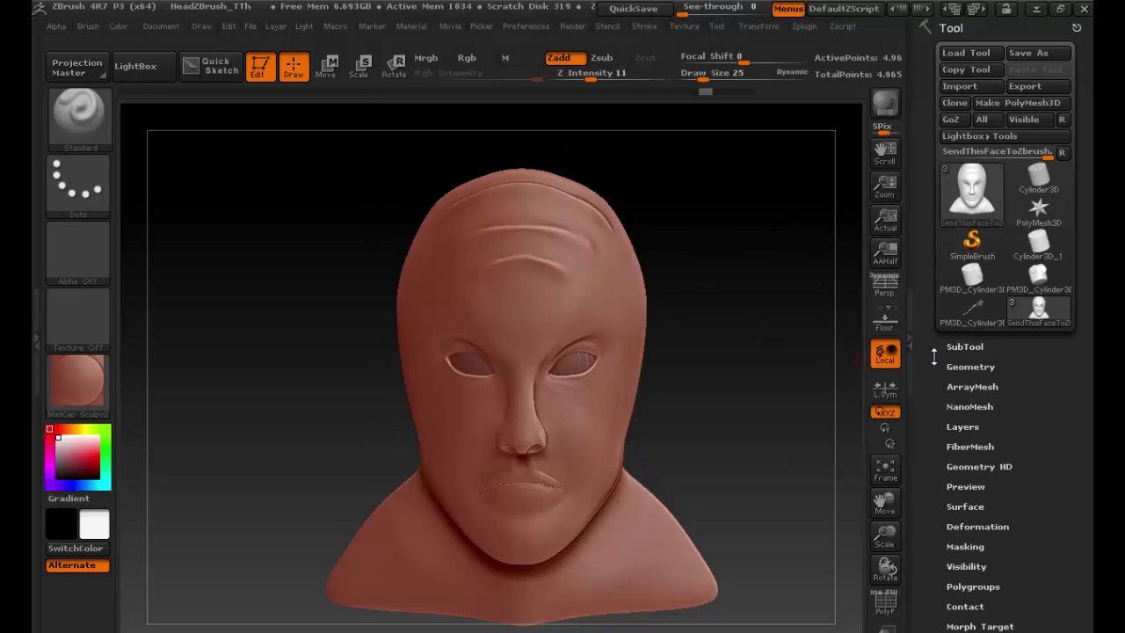
left_click(960, 346)
mouse_move(965, 187)
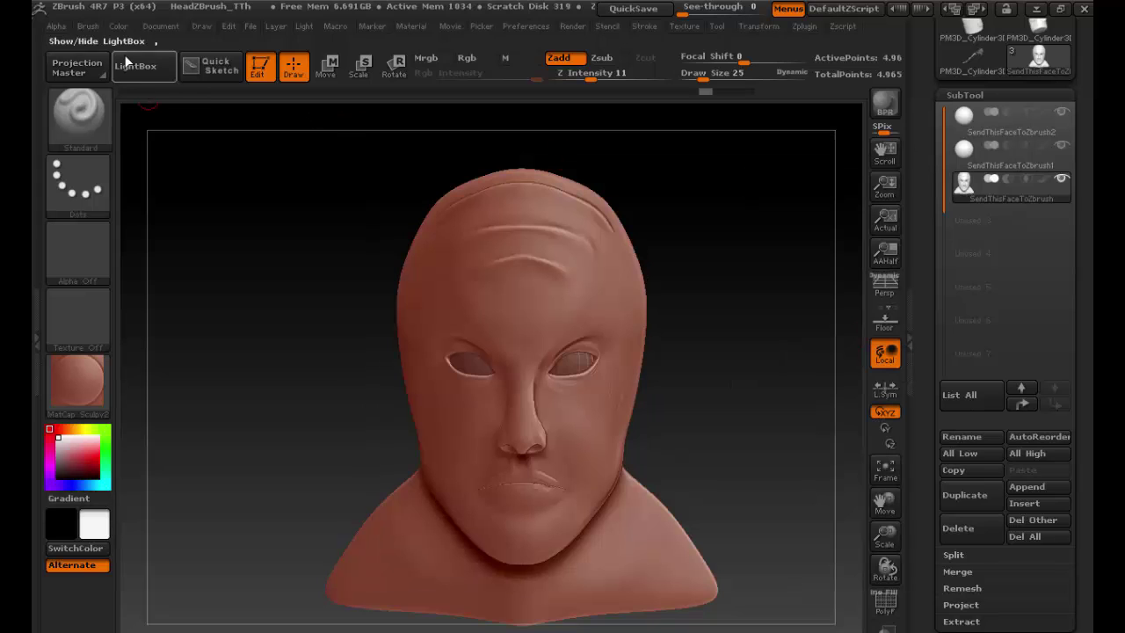
left_click(121, 27)
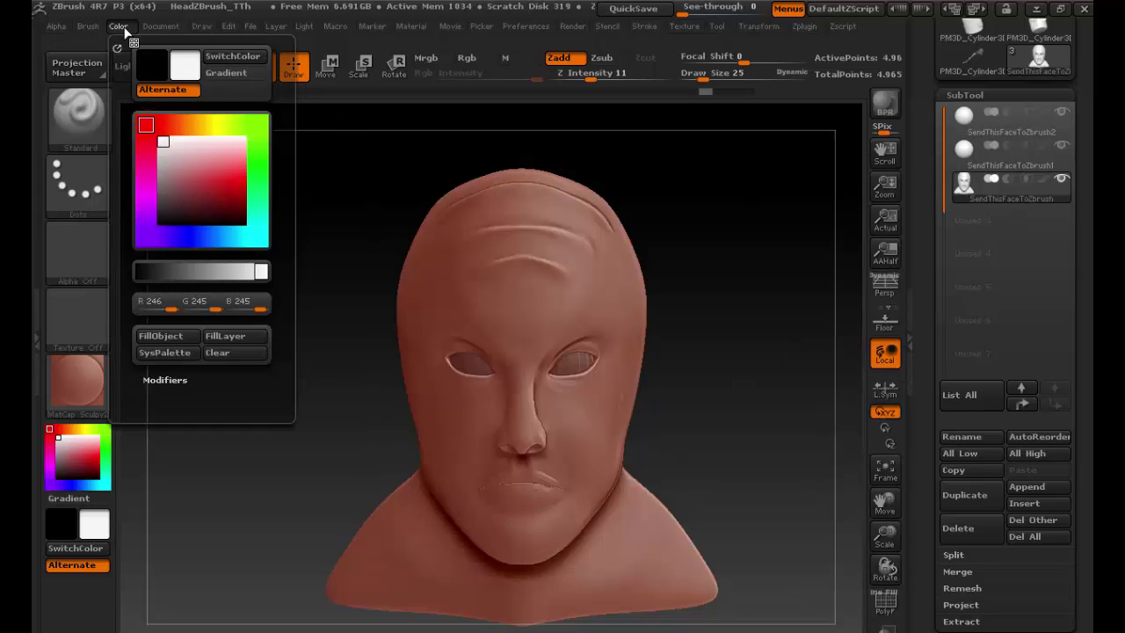
left_click(170, 339)
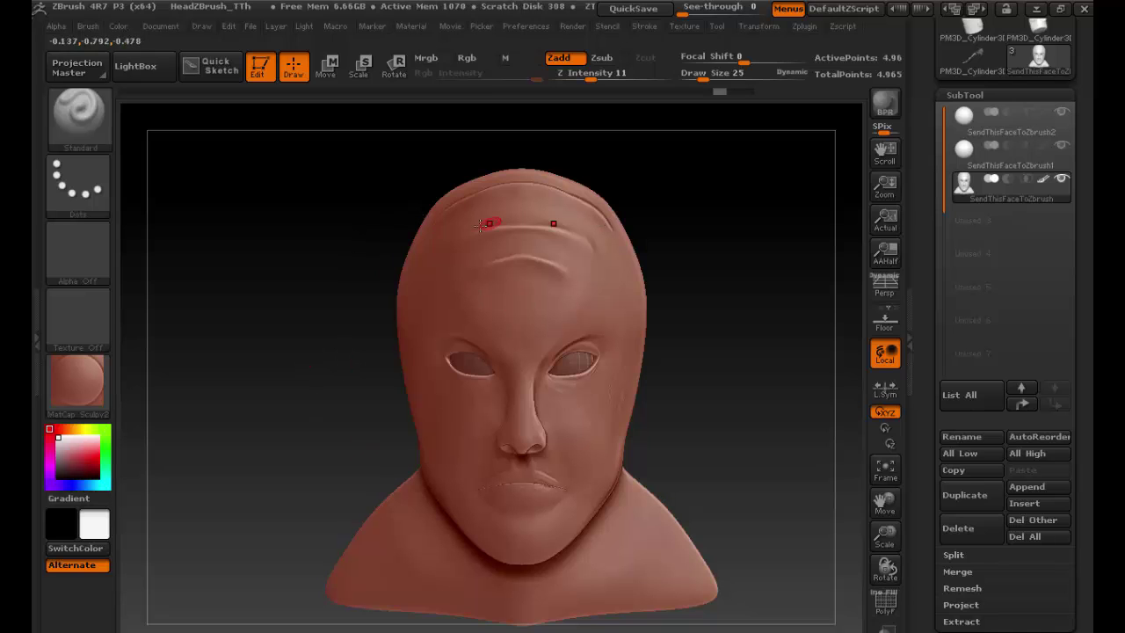
mouse_move(965, 189)
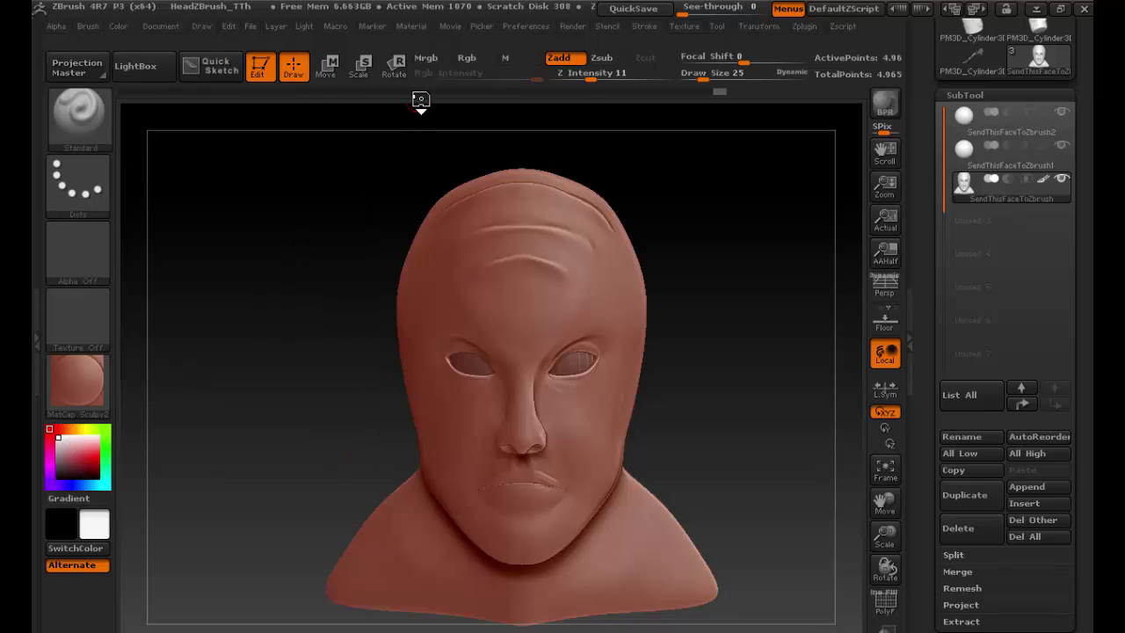
- Enable the Mrgb channel and fill the head with the current colour and MatCap Sculpy2 material
left_click(431, 59)
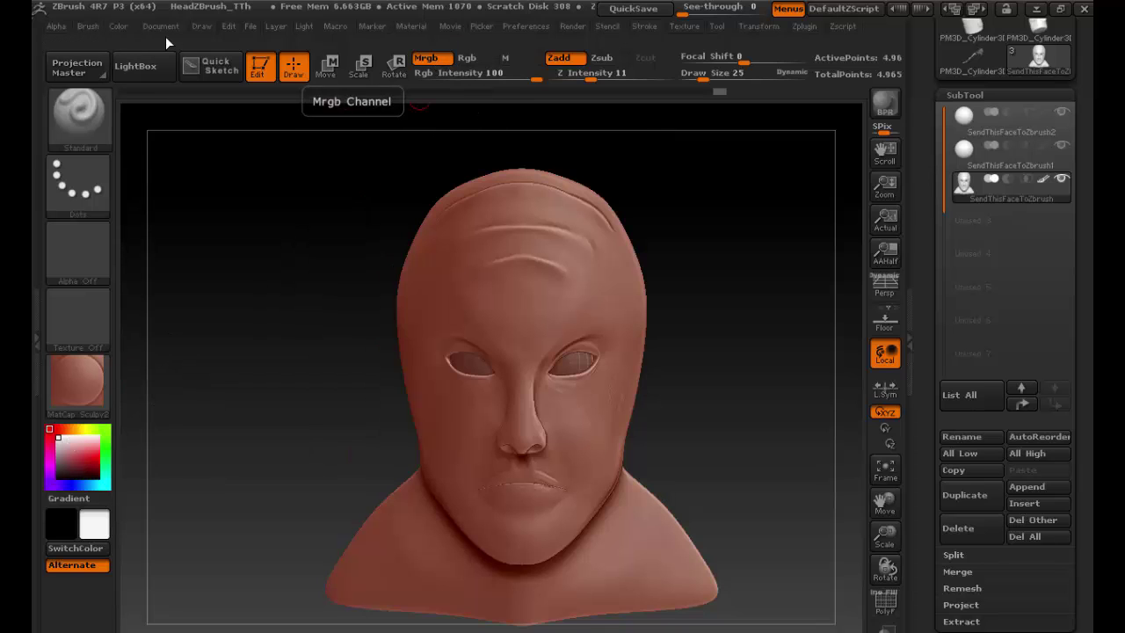
left_click(120, 26)
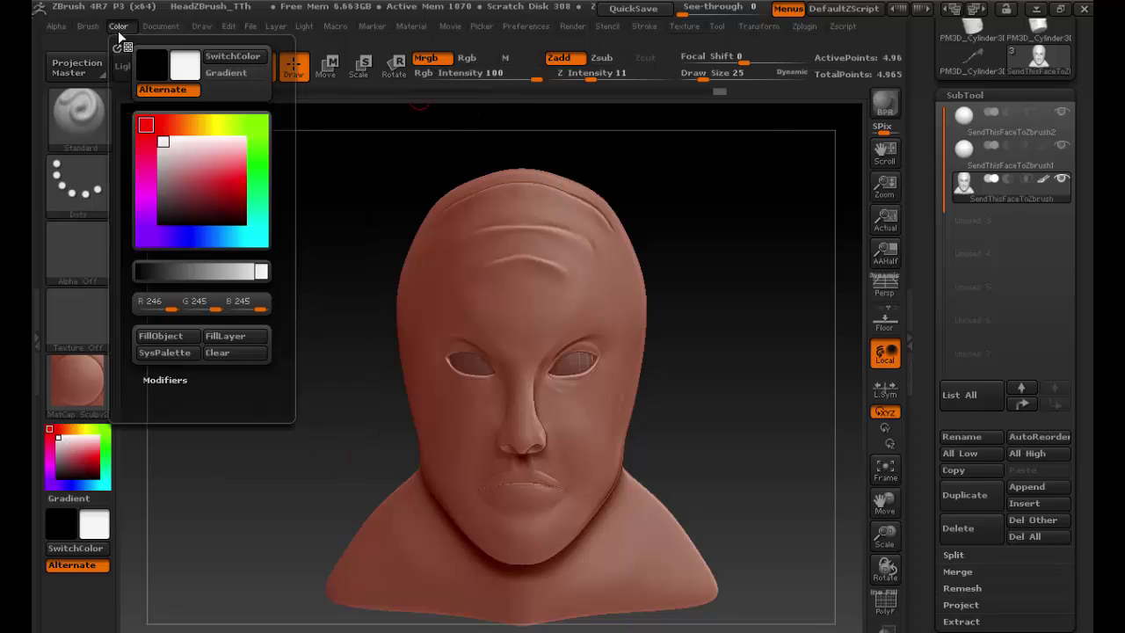
left_click(161, 335)
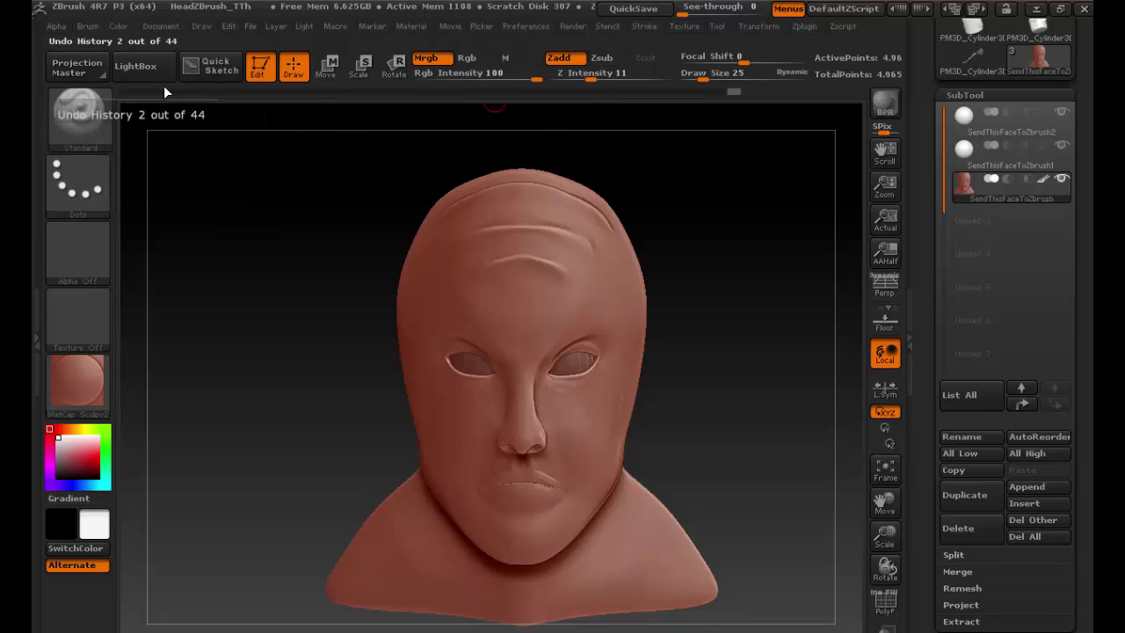
- Set the Standard brush to Rgb-only painting with Zadd off, and try out colours, settling on a muted rose red
left_click(567, 58)
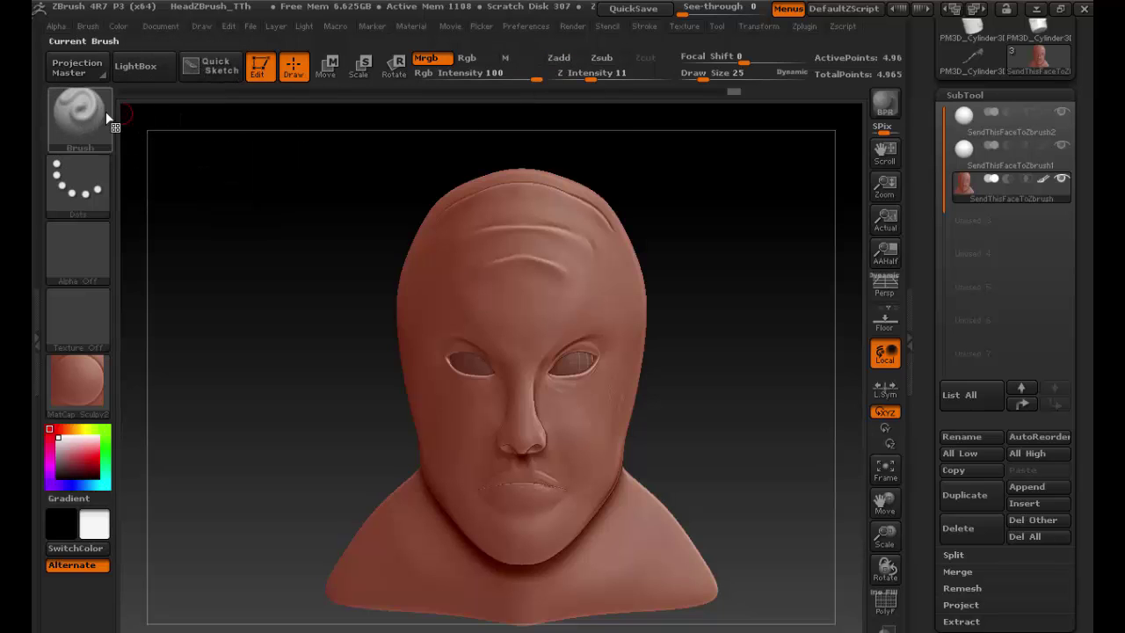
left_click(467, 57)
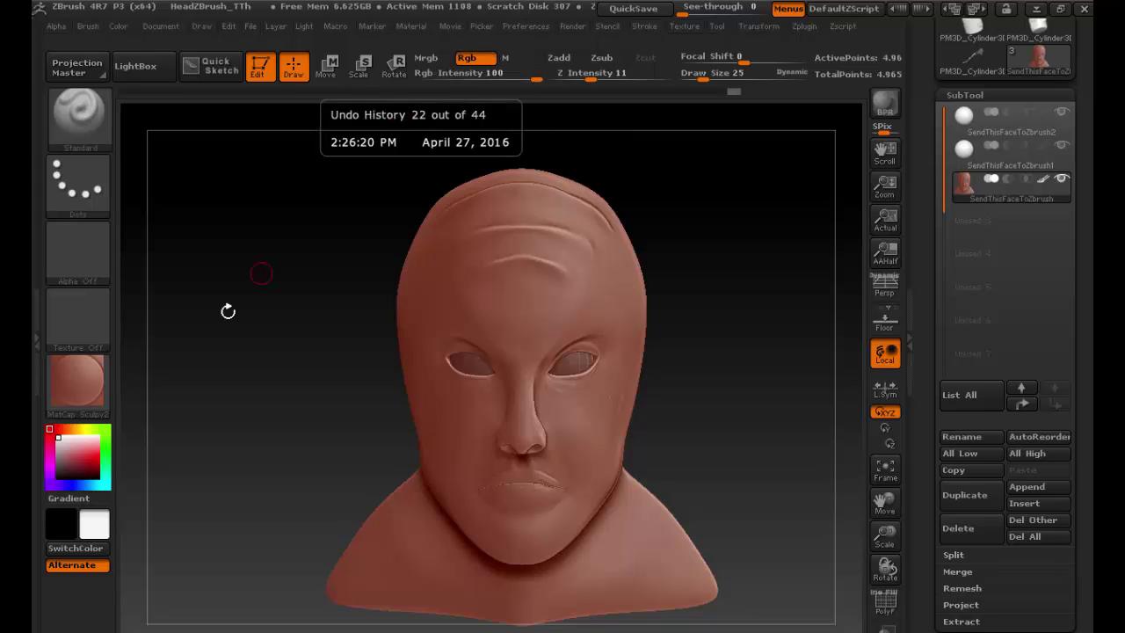
left_click(78, 458)
left_click(85, 467)
left_click(77, 449)
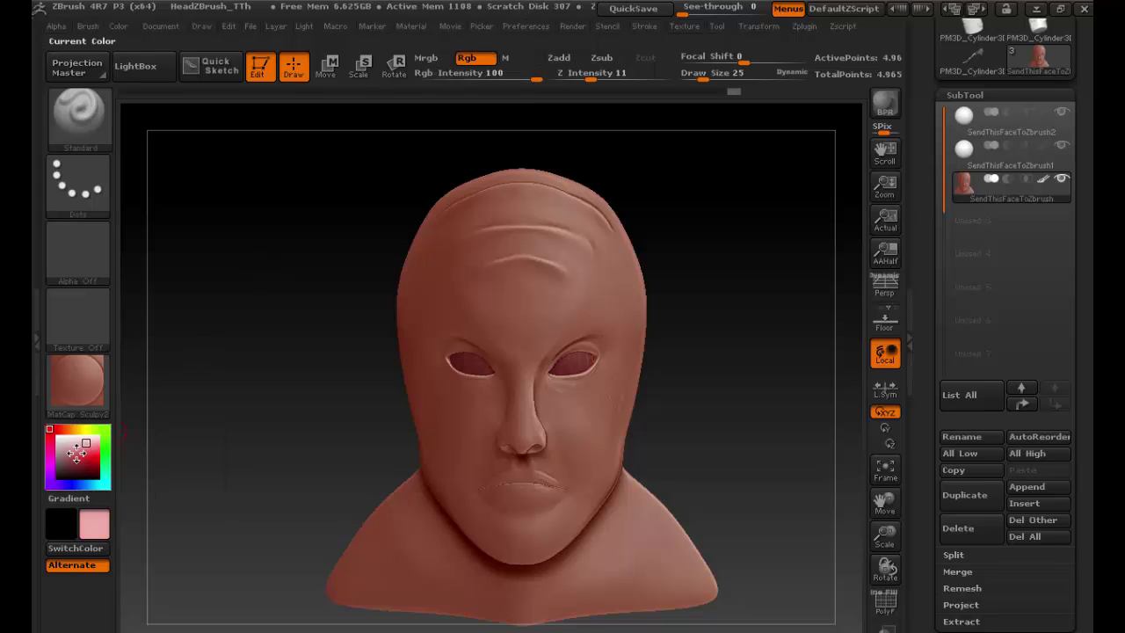
left_click(71, 468)
left_click(88, 453)
left_click(90, 443)
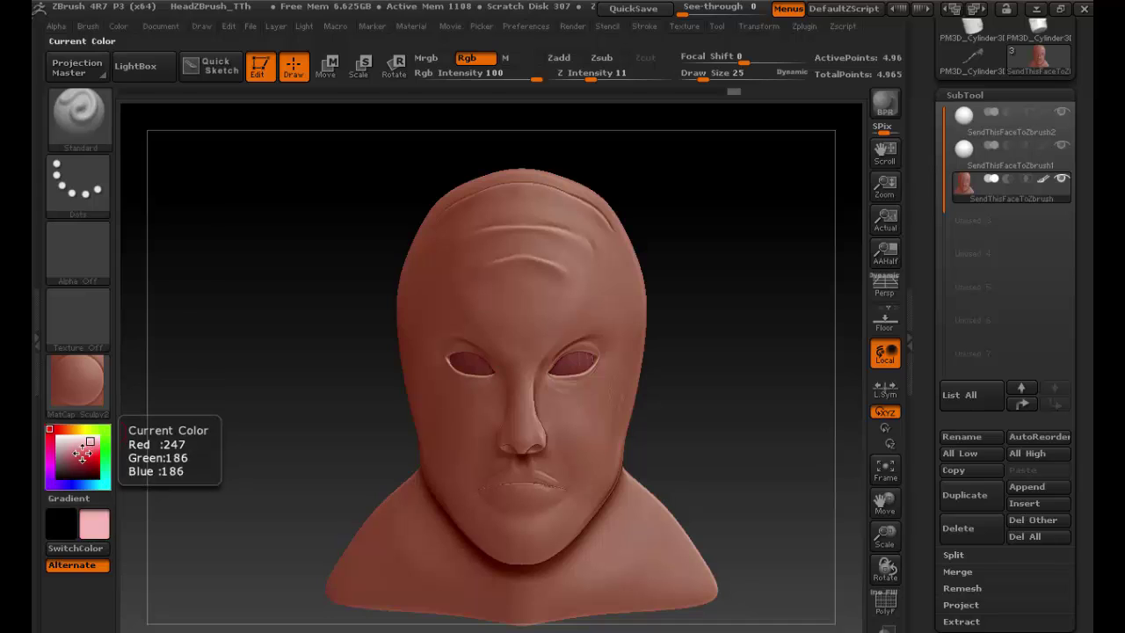
left_click(83, 469)
left_click(72, 452)
left_click(70, 444)
left_click(84, 450)
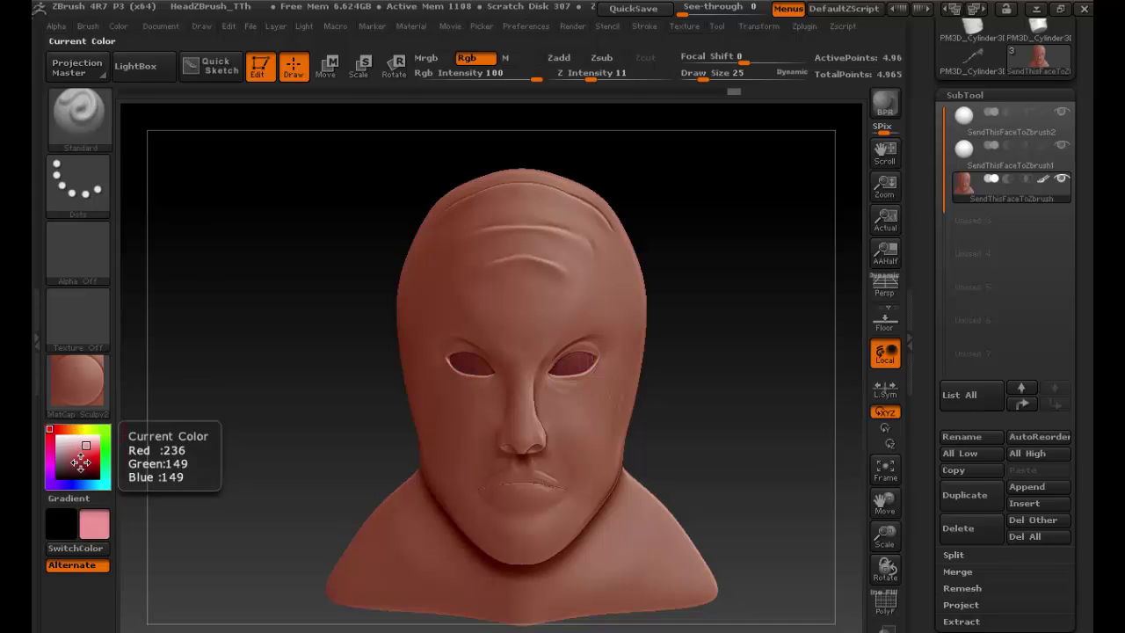
left_click(84, 468)
left_click(56, 461)
left_click_drag(57, 462, 92, 446)
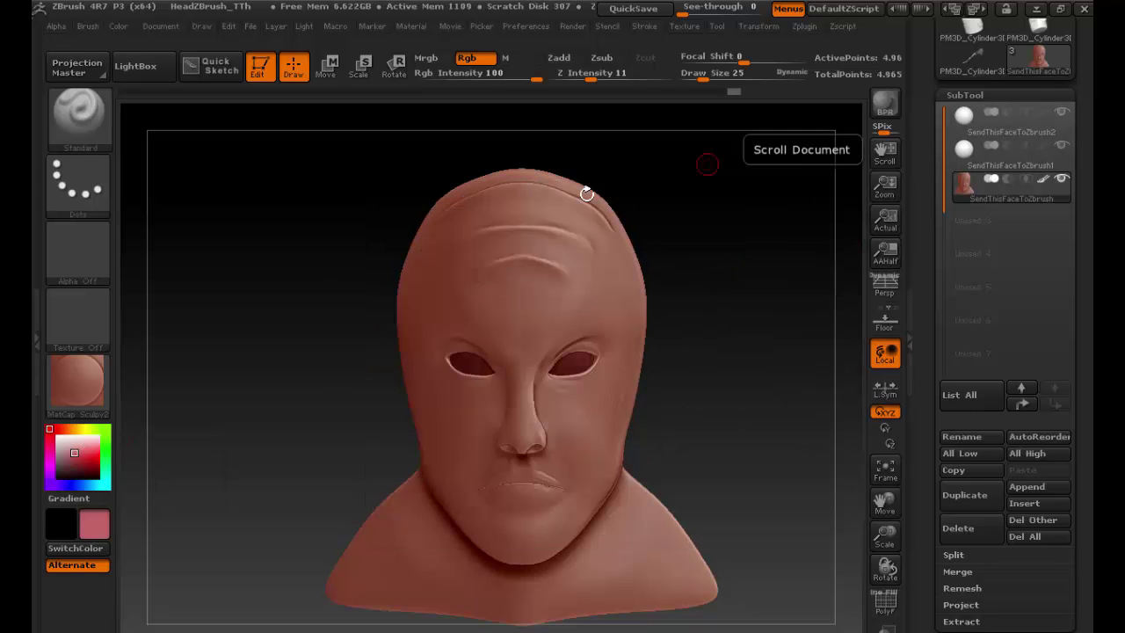
- Make the eyeball subtool SendThisFaceToZbrush1 active and choose the SilverFoil material for it
left_click(77, 390)
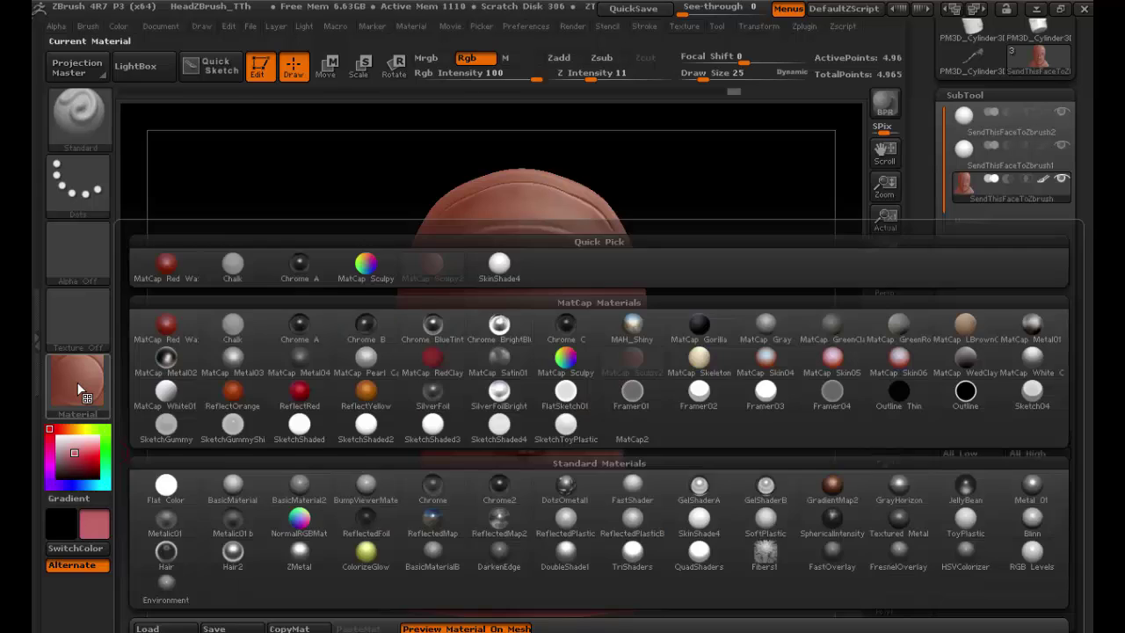
left_click(851, 176, "alt")
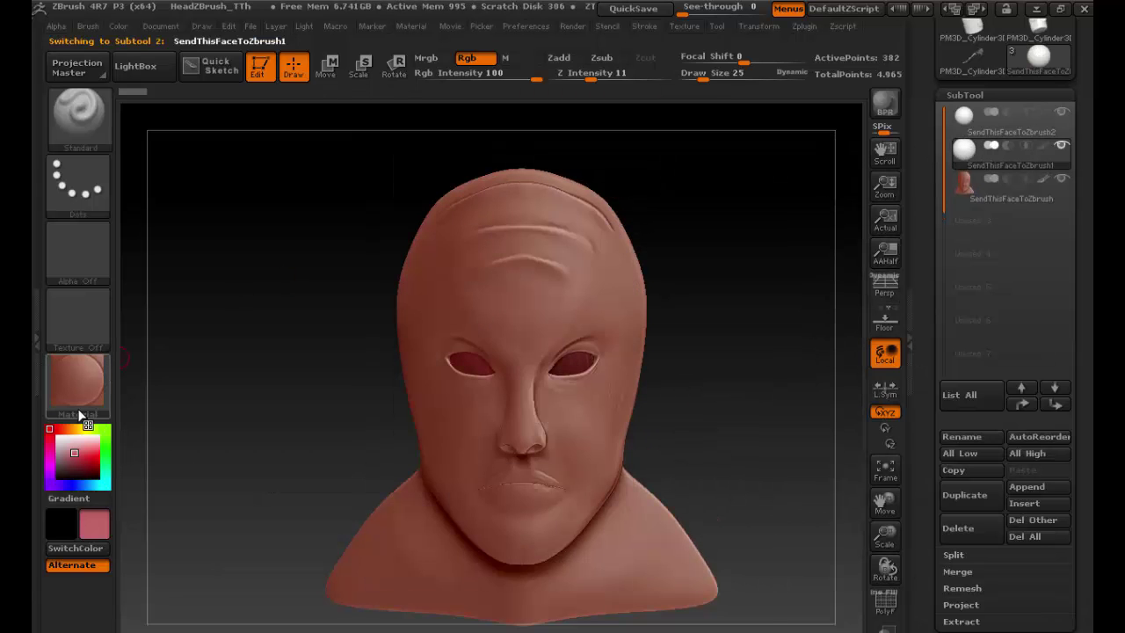
left_click(79, 383)
mouse_move(446, 393)
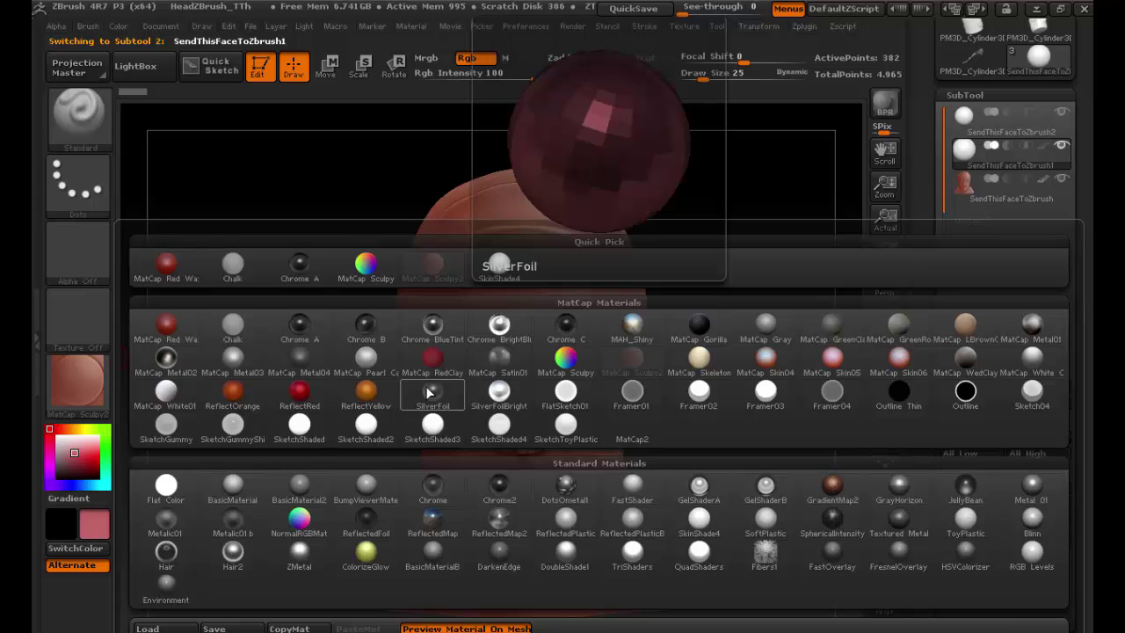
left_click(428, 393)
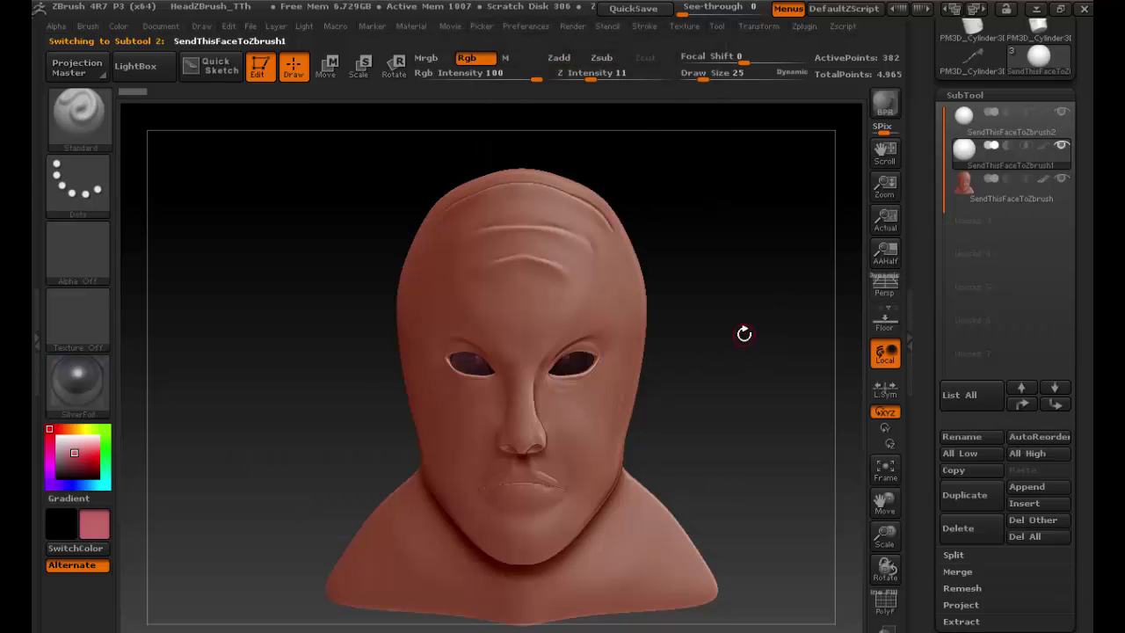
- Choose a medium grey of about R 137, G 132, B 132 for the eyeballs, checking it from different angles
left_click_drag(744, 331, 341, 376)
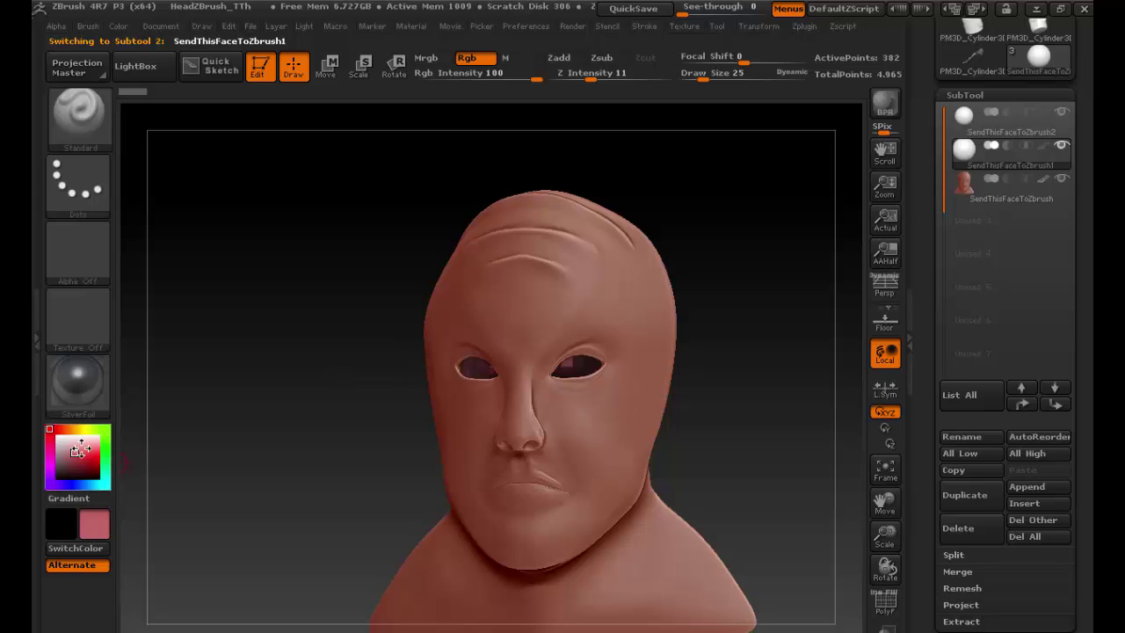
left_click(57, 434)
left_click_drag(261, 395, 229, 406)
mouse_move(60, 456)
left_mouse_down()
mouse_move(55, 477)
mouse_move(56, 460)
left_mouse_up()
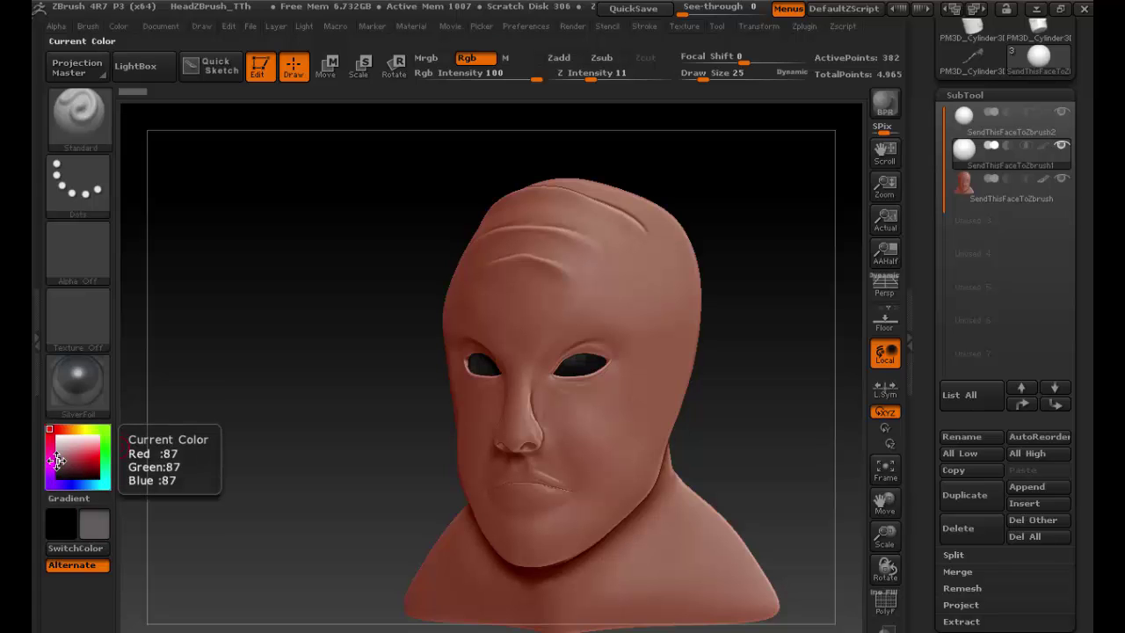
mouse_move(258, 395)
left_mouse_down()
mouse_move(237, 391)
mouse_move(246, 360)
mouse_move(224, 378)
mouse_move(241, 395)
mouse_move(258, 372)
mouse_move(303, 354)
mouse_move(307, 373)
mouse_move(297, 392)
mouse_move(278, 392)
left_mouse_up()
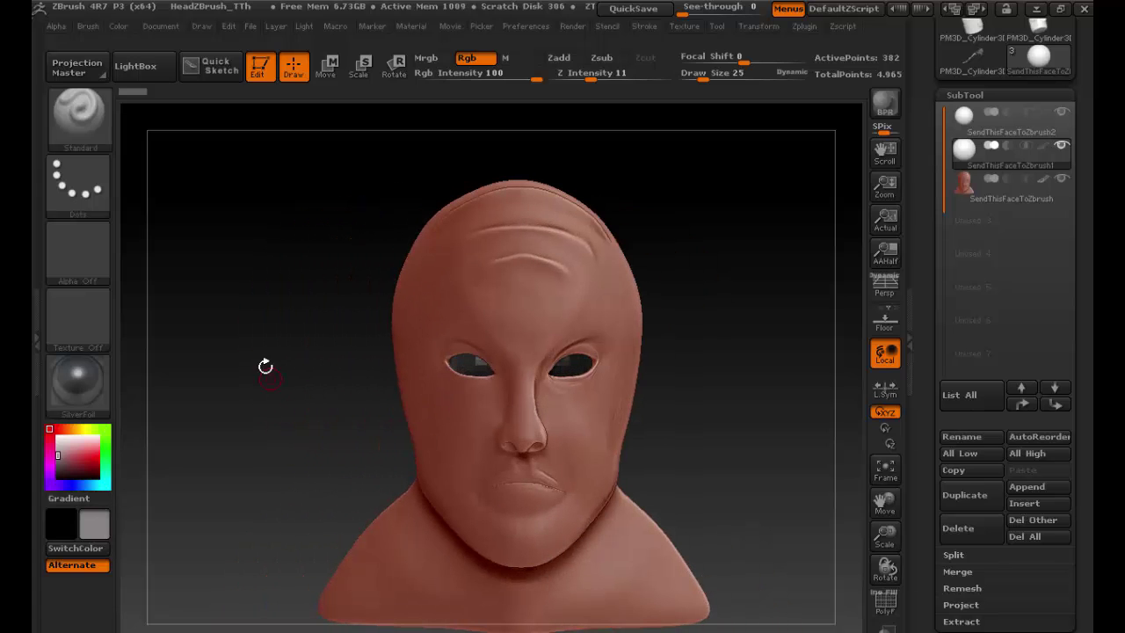
- Enable the Mrgb channel and fill the SendThisFaceToZbrush1 eyeball with the grey colour and SilverFoil material
left_click(118, 26)
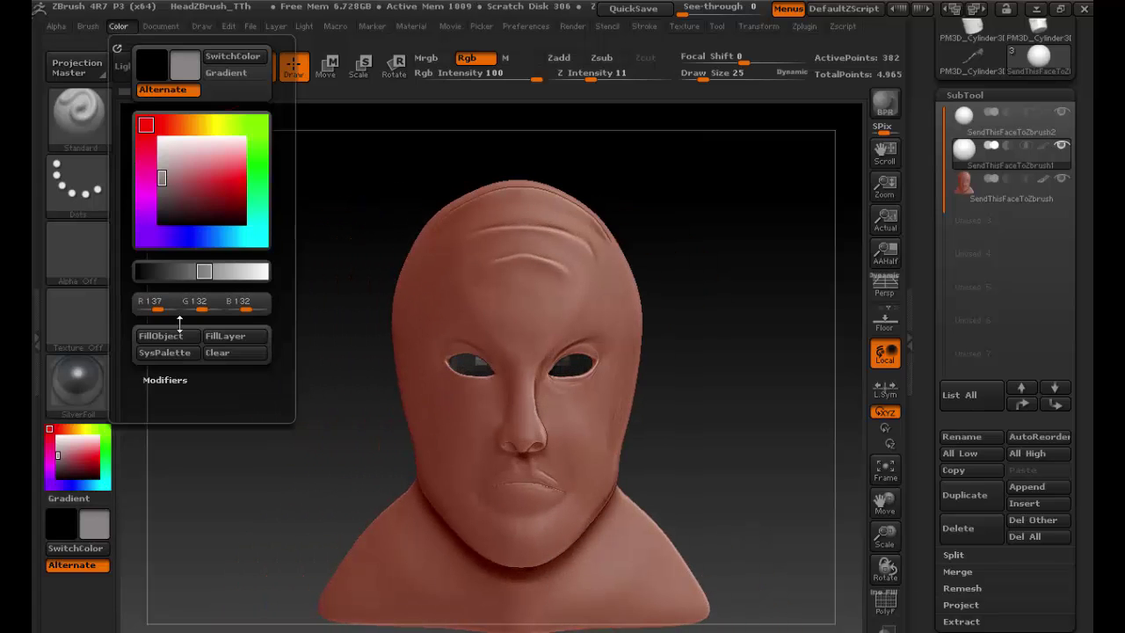
left_click(425, 57)
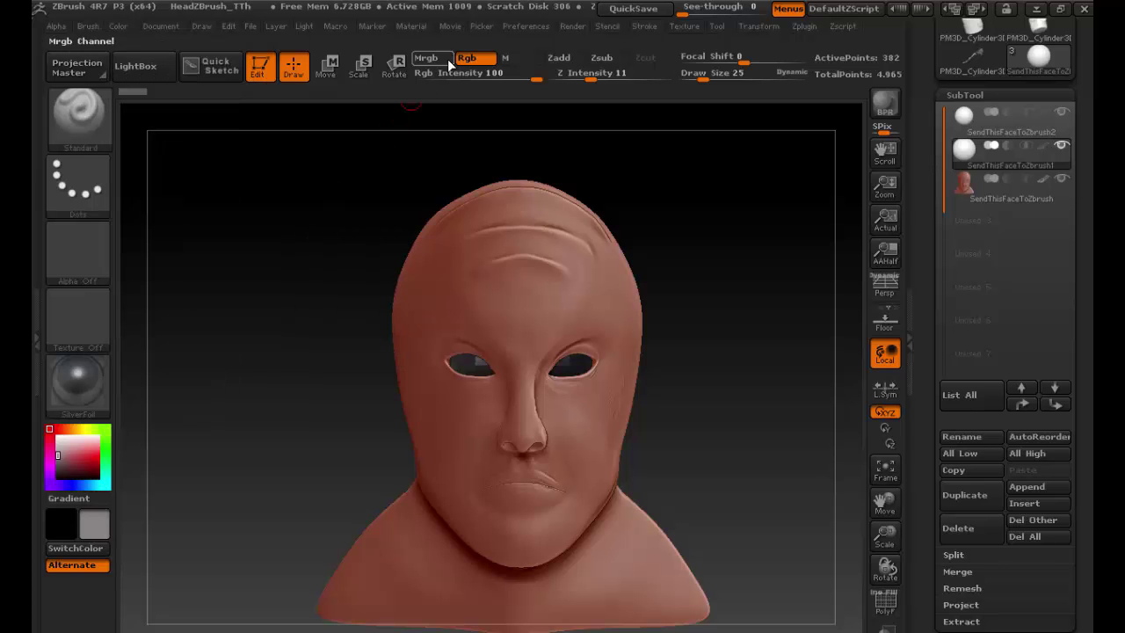
left_click(118, 25)
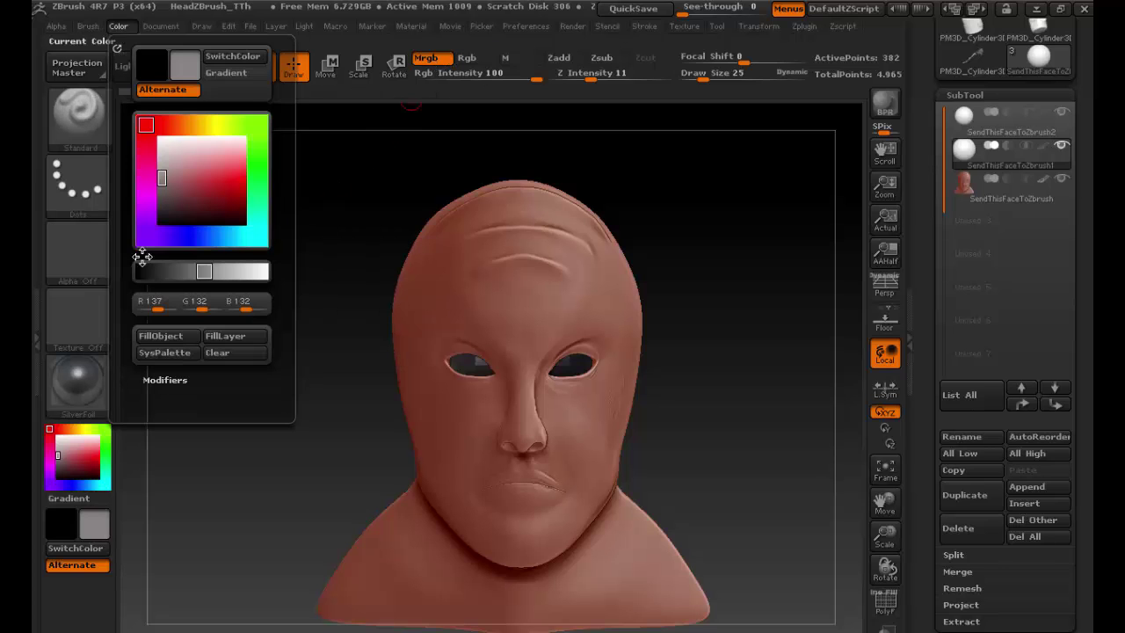
left_click(154, 340)
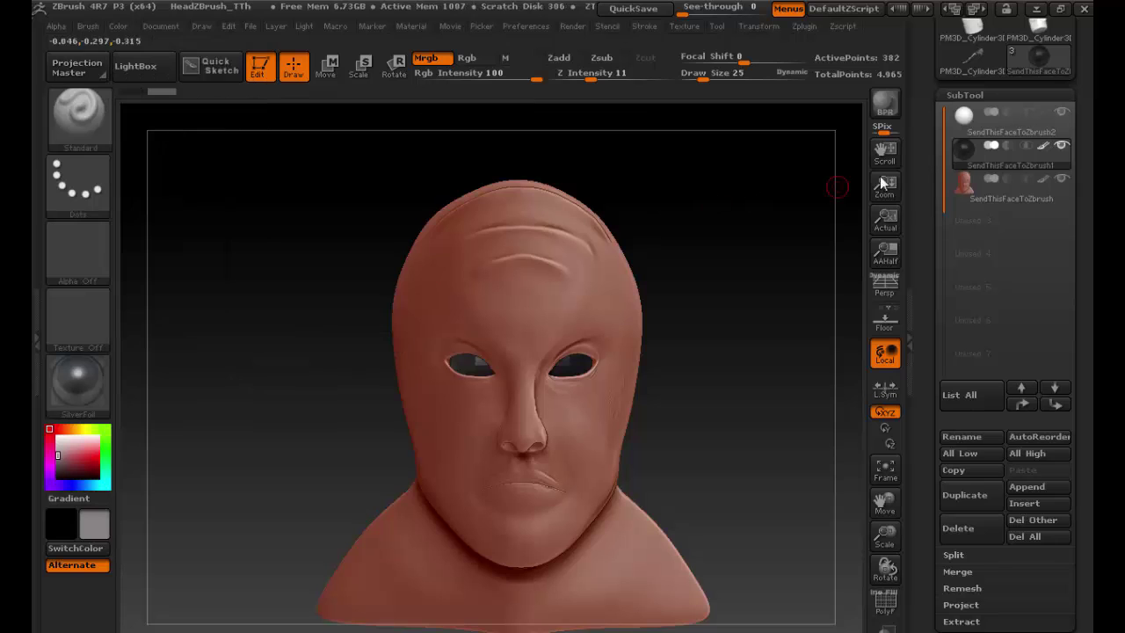
- Fill the second eyeball subtool, SendThisFaceToZbrush2, with the same grey colour and SilverFoil material
left_click(960, 126)
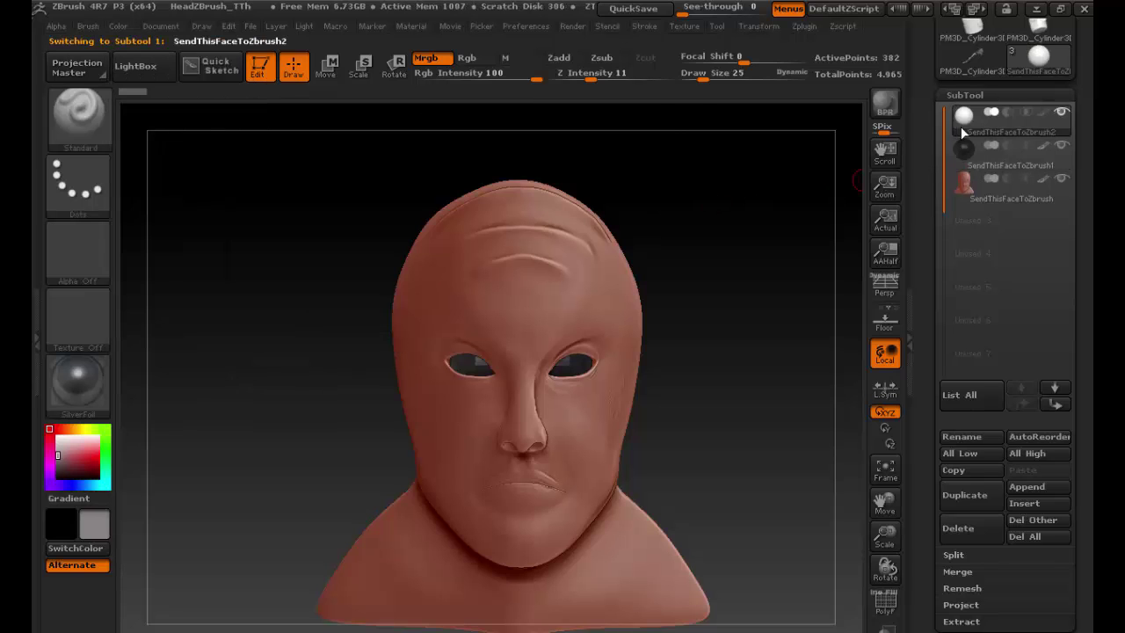
left_click(122, 24)
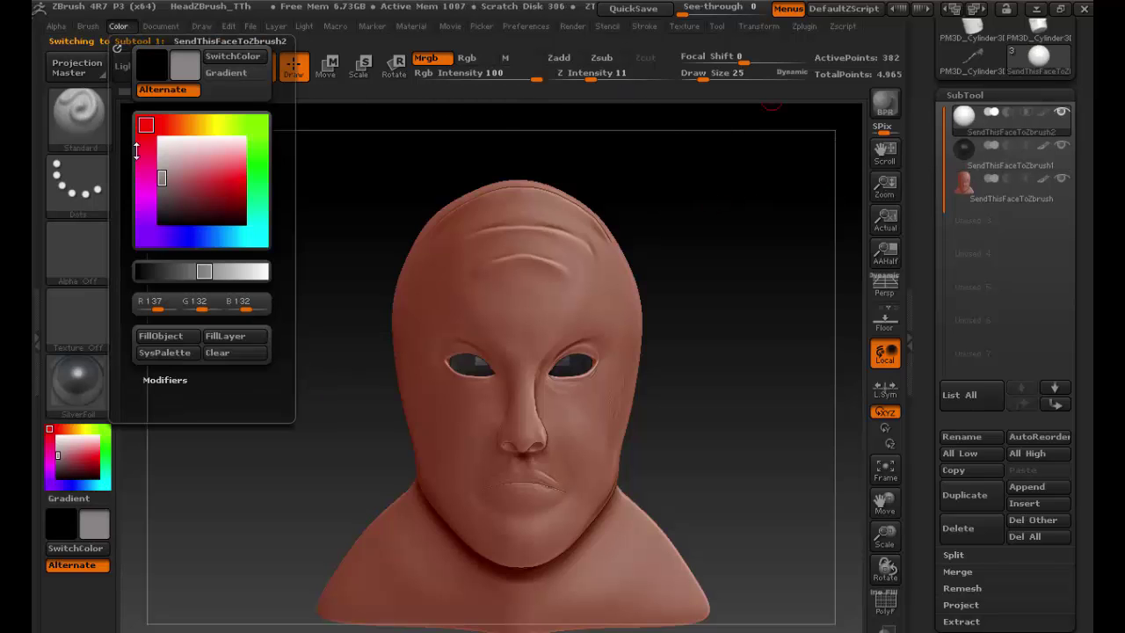
left_click(178, 339)
- Make the head subtool SendThisFaceToZbrush active again and choose a deep rose-red paint colour
left_click(961, 152)
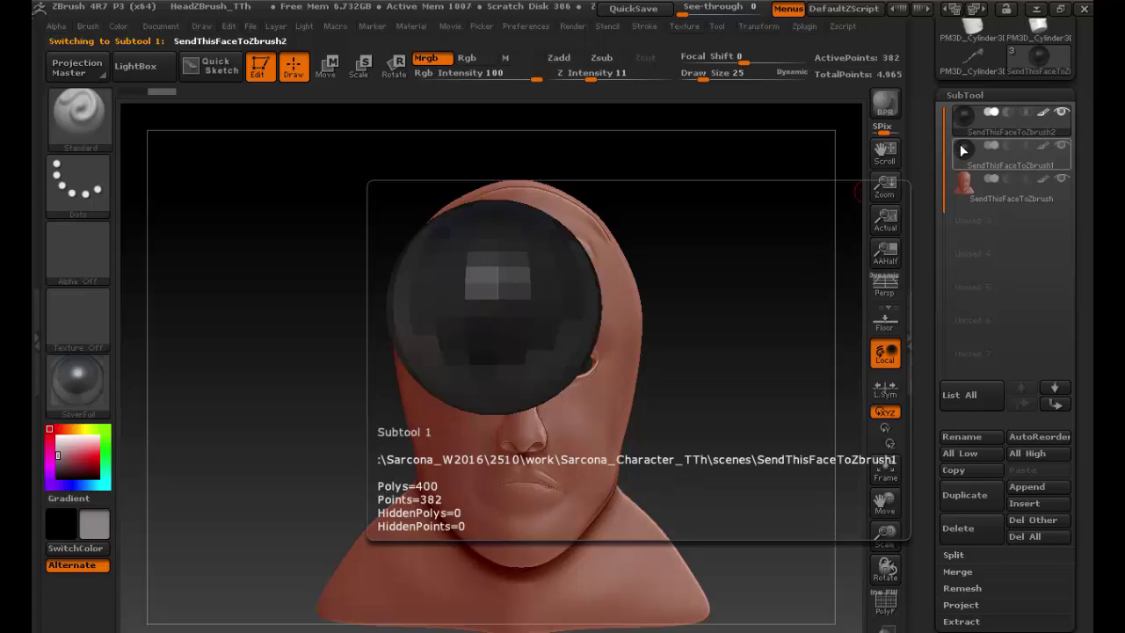
left_click(962, 179)
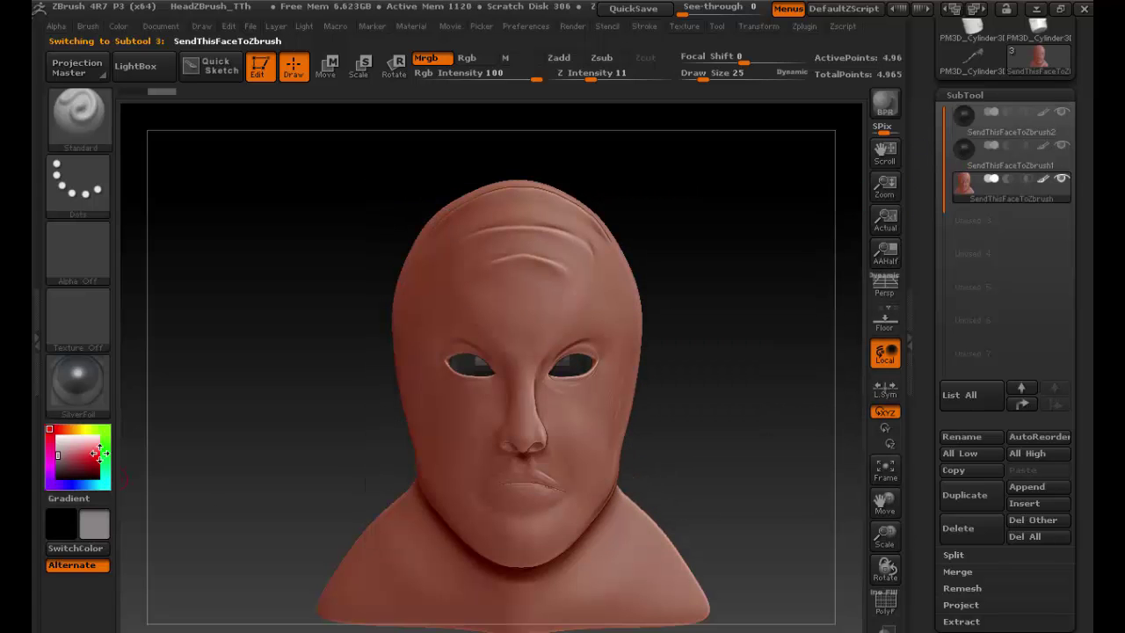
mouse_move(88, 453)
left_mouse_down()
mouse_move(78, 467)
mouse_move(75, 456)
left_mouse_up()
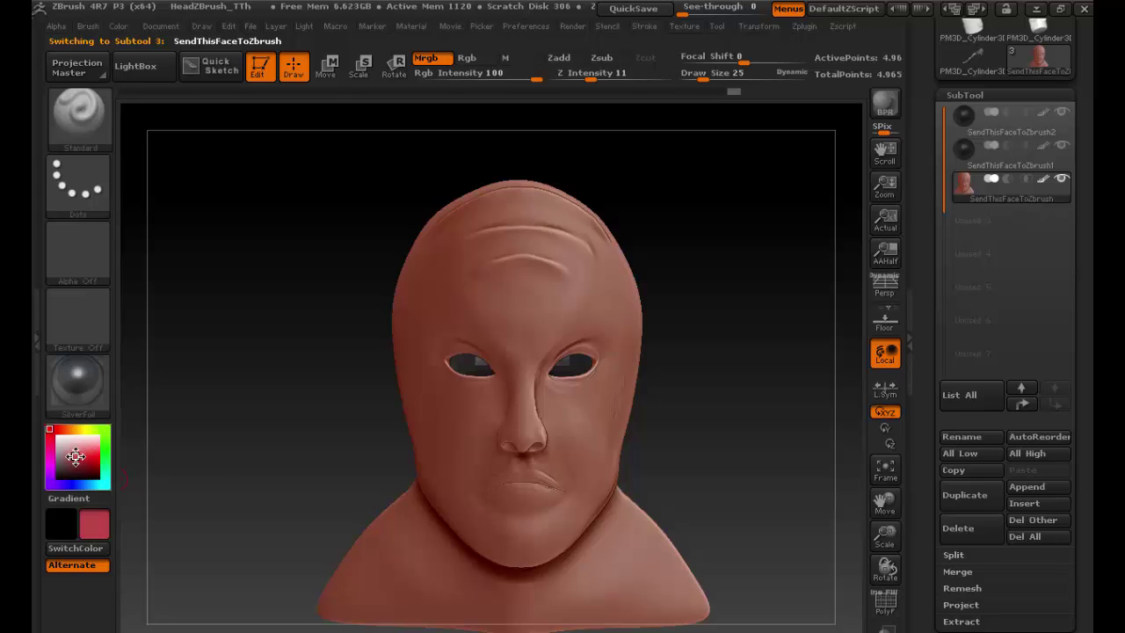
- Set the brush's Draw Size to 135 and switch painting to the Rgb channel only
key("s")
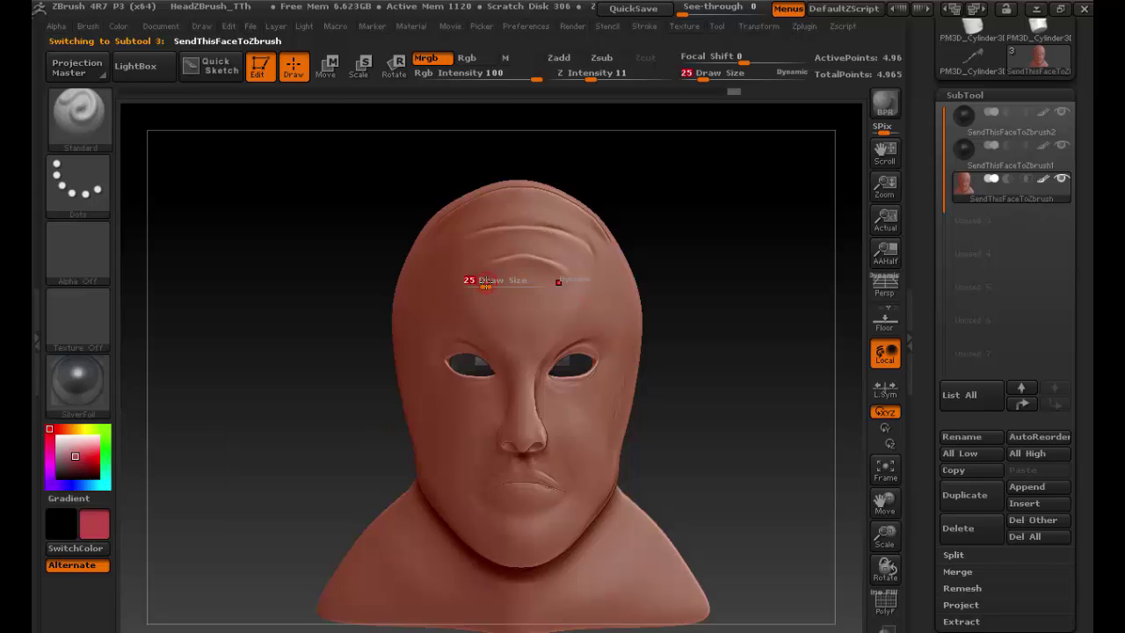
left_click_drag(488, 283, 545, 283)
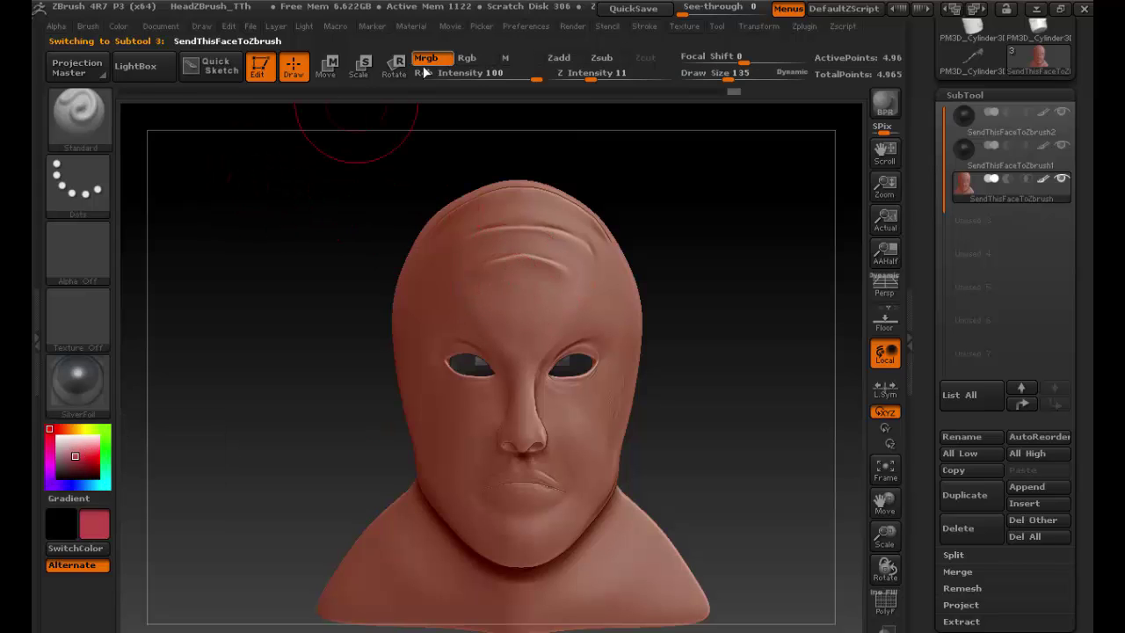
left_click(475, 63)
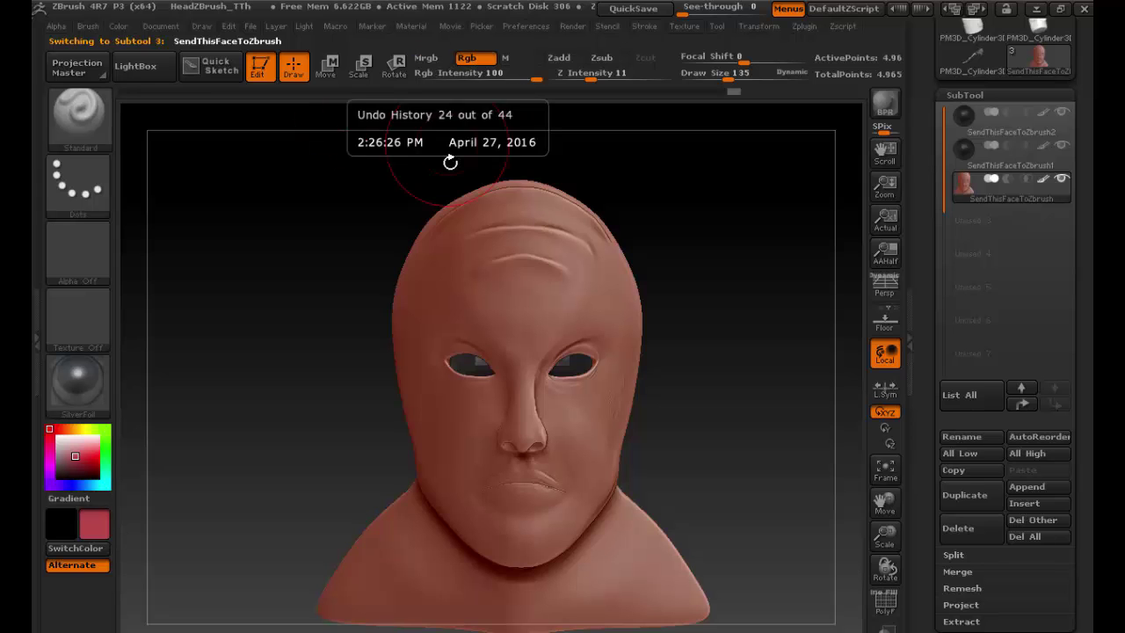
- Try to paint the deep rose-red across the whole face at full Rgb Intensity
mouse_move(591, 234)
left_mouse_down()
mouse_move(458, 260)
mouse_move(527, 395)
mouse_move(334, 344)
left_mouse_up()
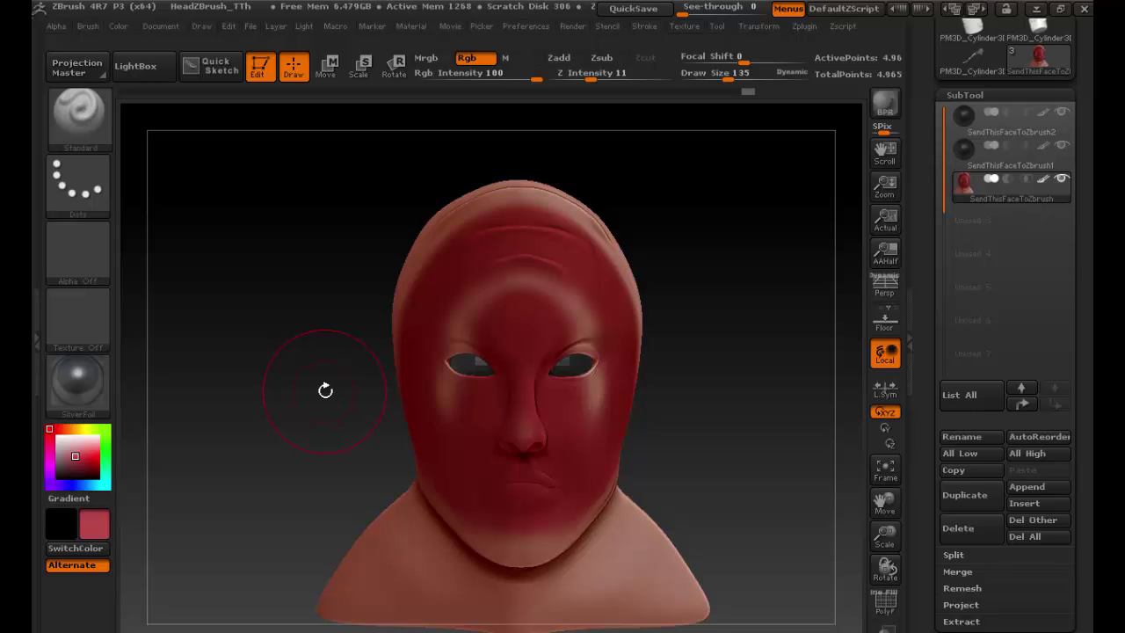
key("ctrl")
left_click_drag(324, 391, 325, 390, "ctrl")
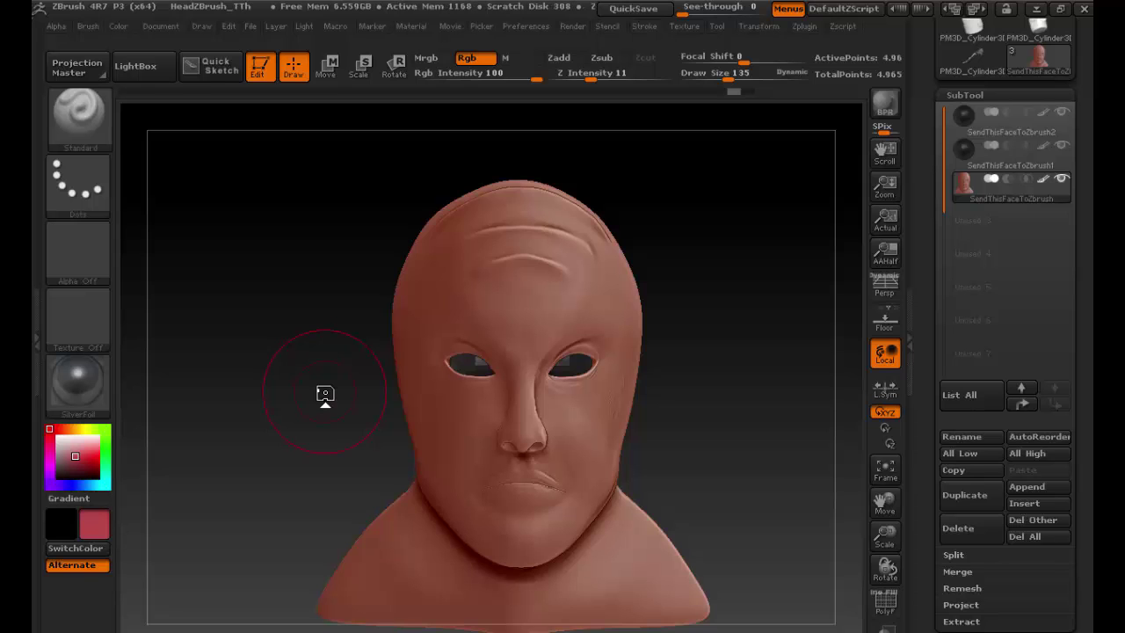
- Lower the Rgb Intensity to 10 and paint a soft rose-red blush on both cheeks
left_click(474, 73)
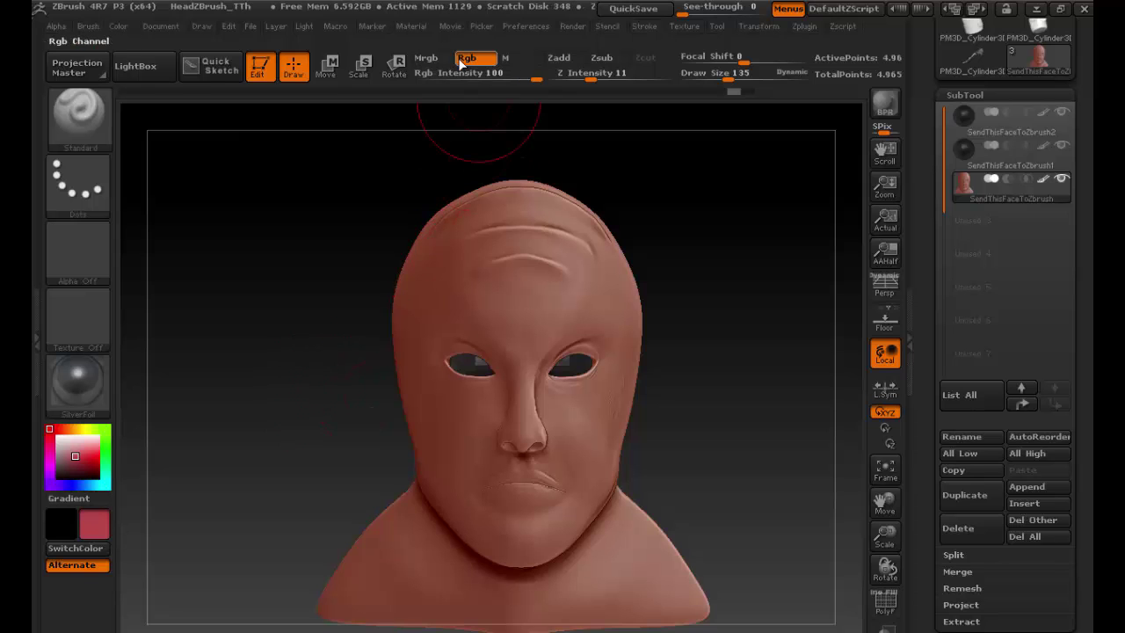
type("23")
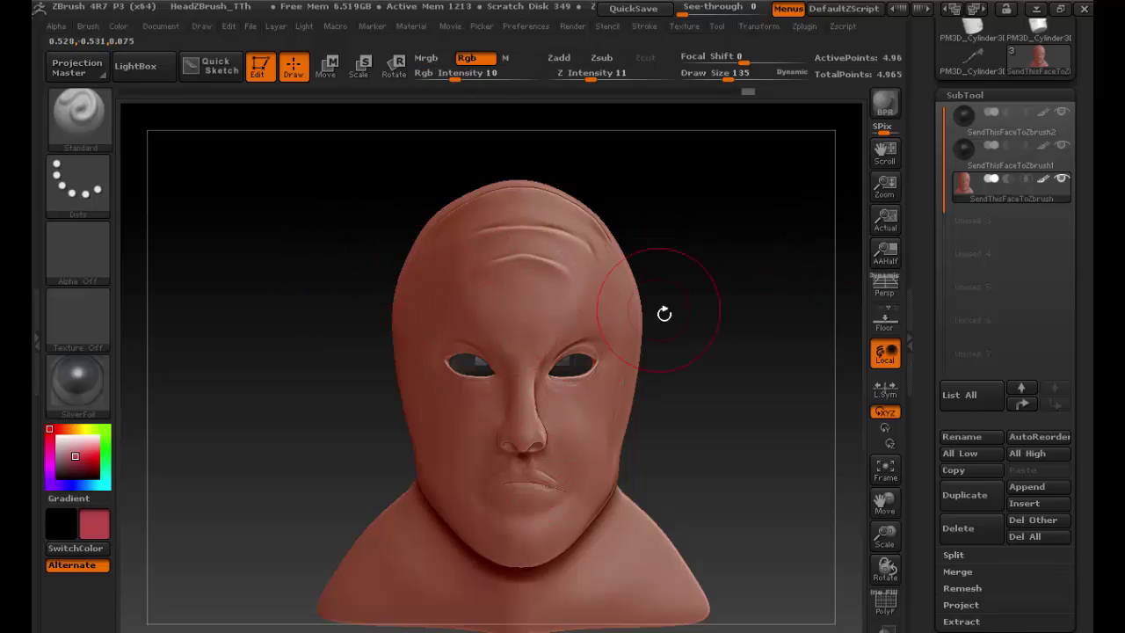
left_click_drag(665, 313, 628, 397)
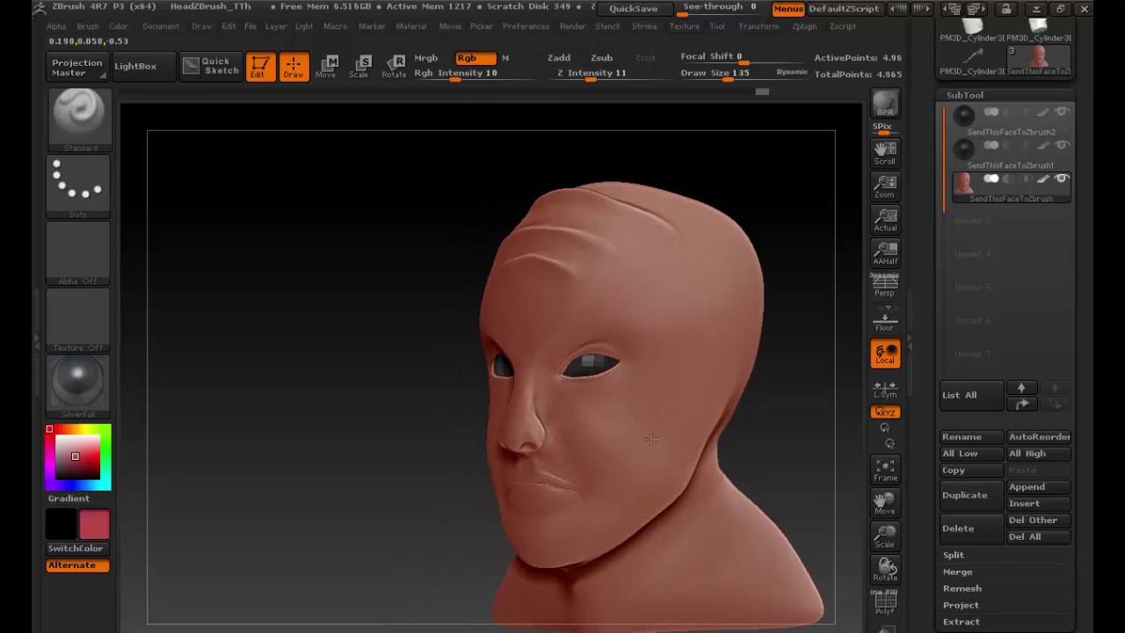
left_click_drag(657, 447, 642, 452)
left_click_drag(575, 420, 615, 482)
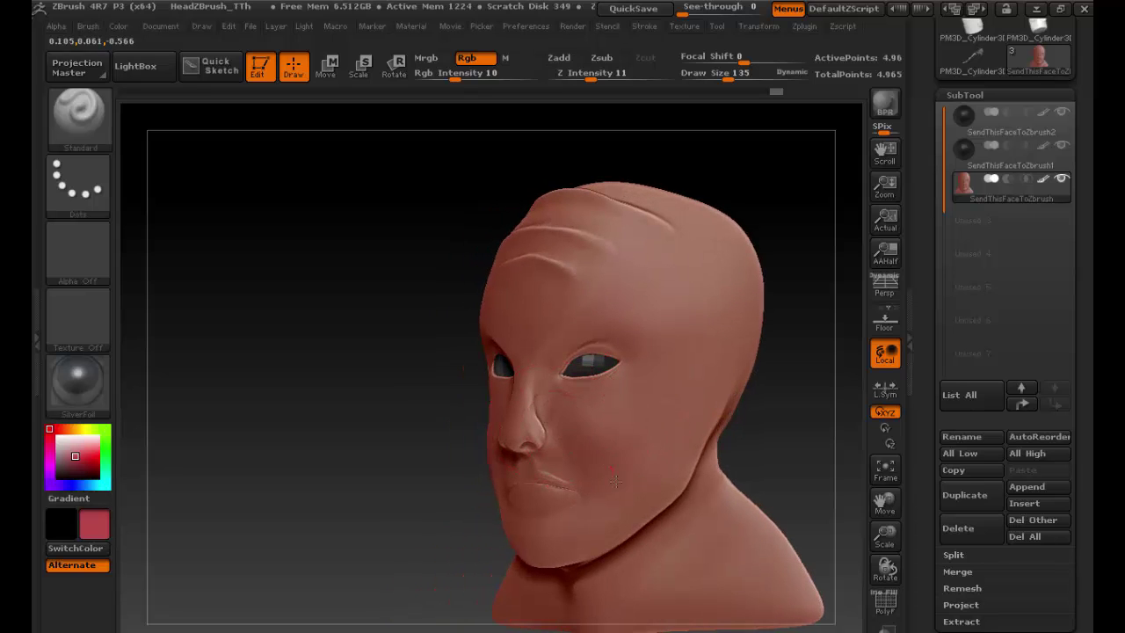
key("ctrl+z")
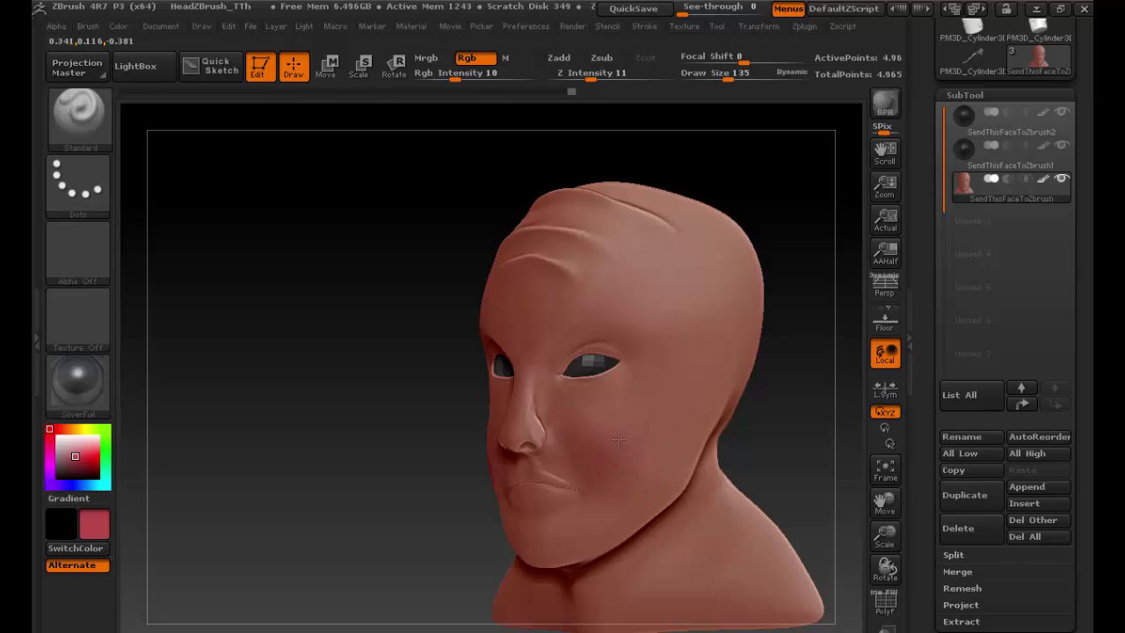
left_click_drag(343, 476, 360, 447, "shift")
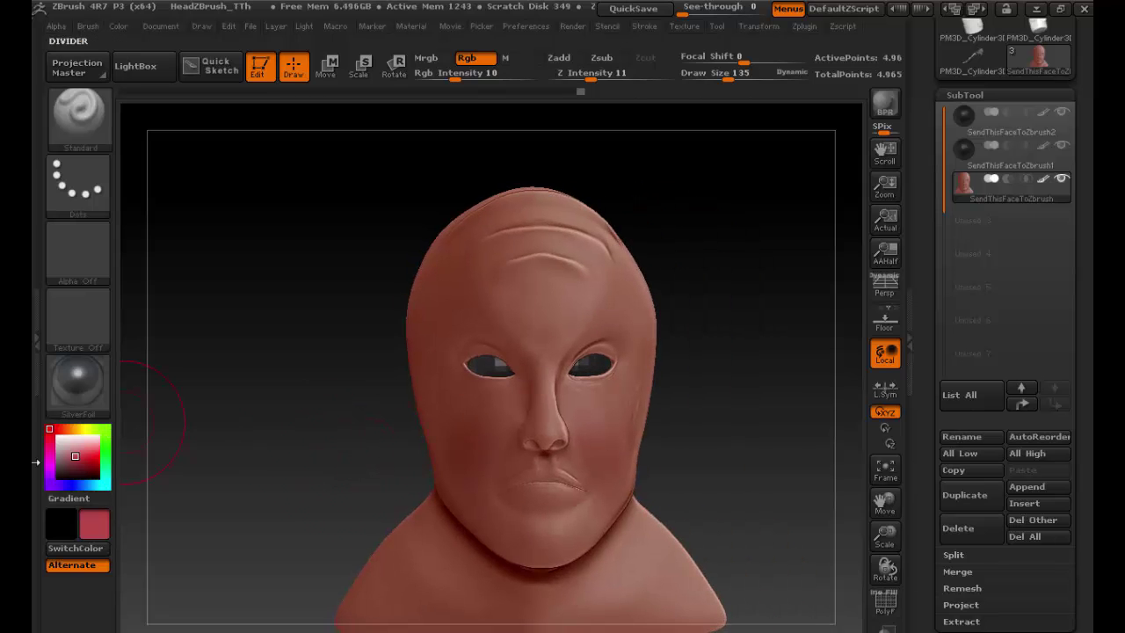
- Choose a very dark grey colour and, with Draw Size 58, shade the upper eyelids and inner eye corners
left_click_drag(62, 459, 56, 472)
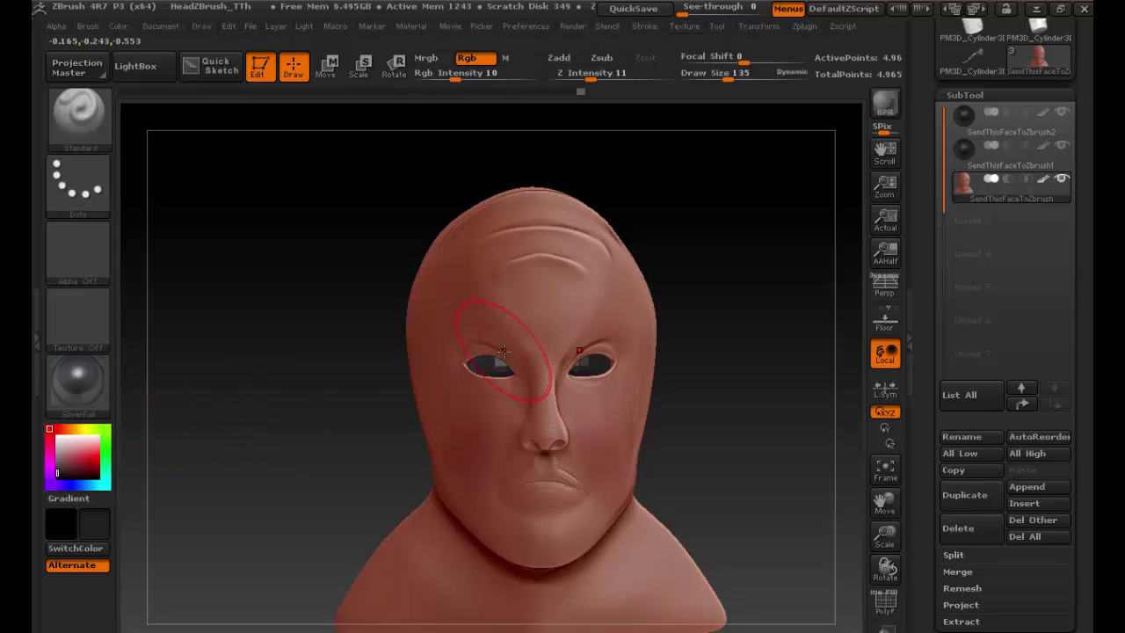
key("s")
left_click_drag(506, 354, 472, 348)
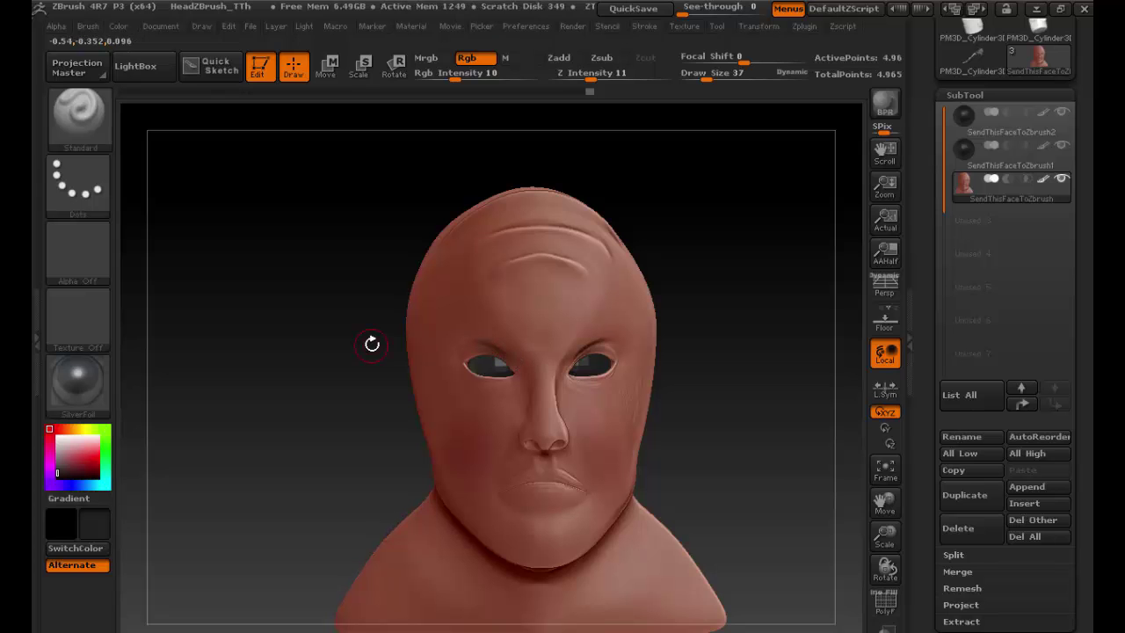
right_click_drag(372, 344, 505, 397, "ctrl")
key("s")
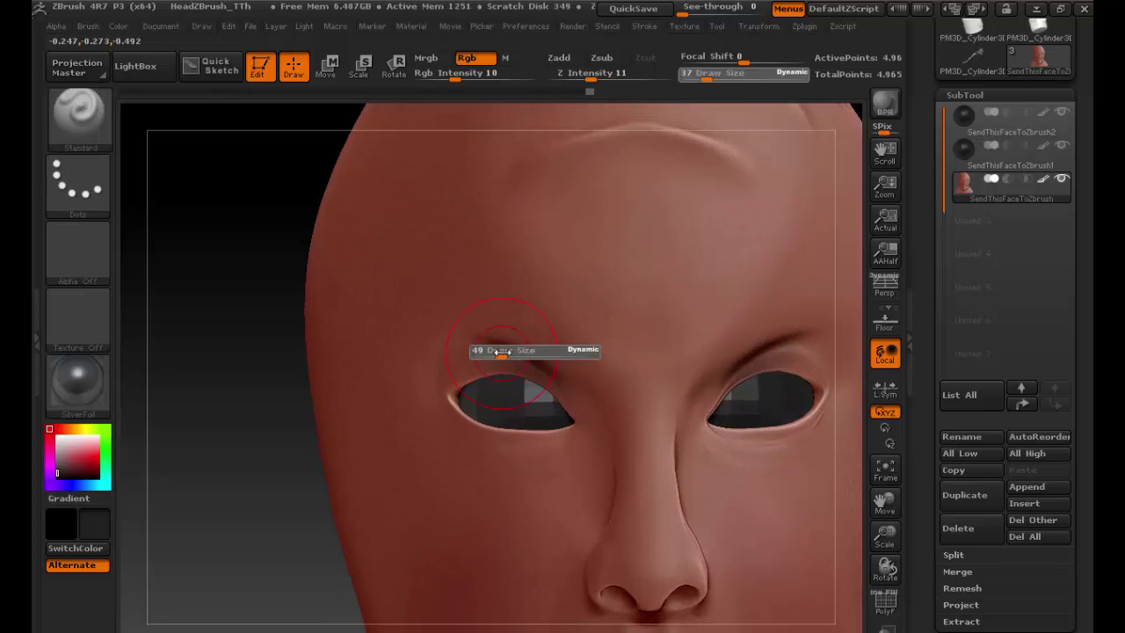
left_click_drag(498, 352, 504, 352)
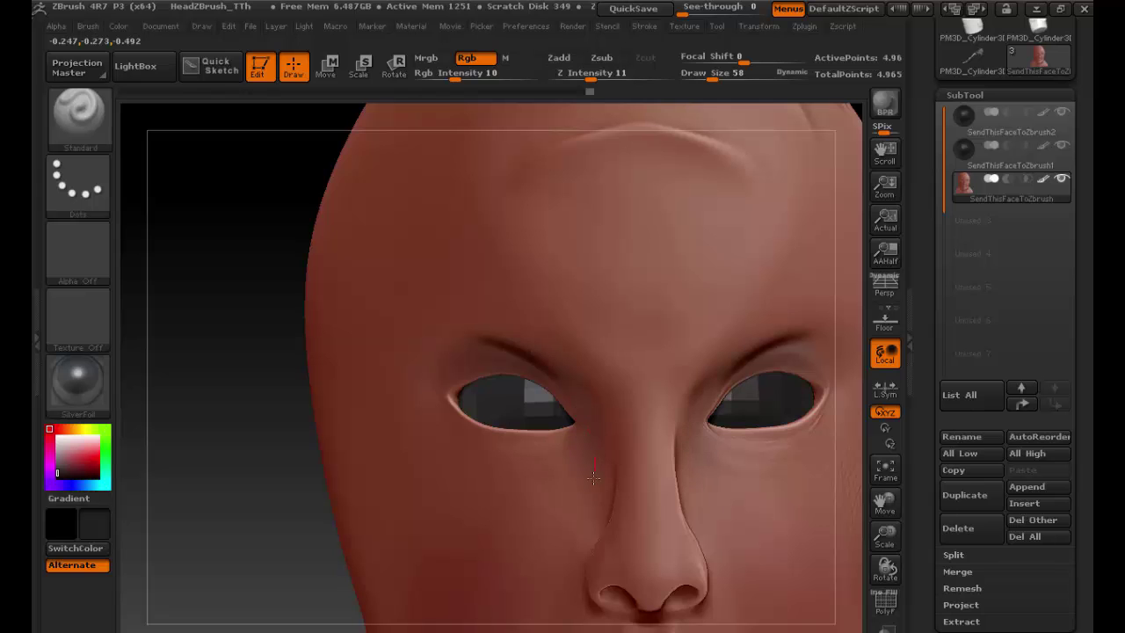
- Choose a muted yellow-green colour and paint it softly over the upper and lower lips
right_click_drag(284, 394, 171, 361, "ctrl")
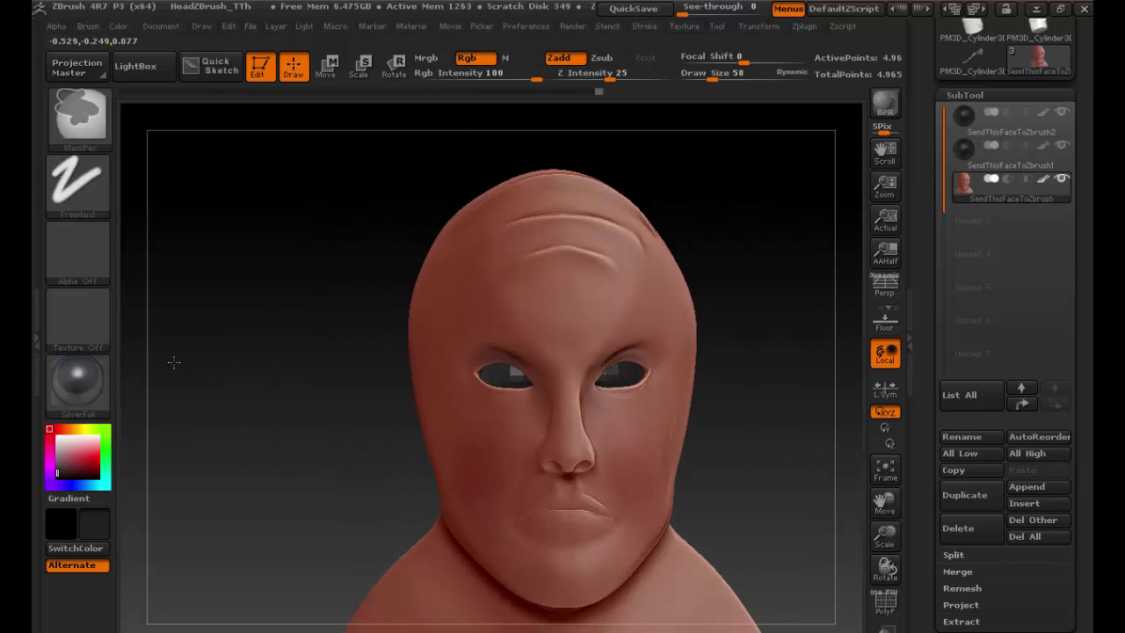
mouse_move(789, 380)
right_mouse_down()
mouse_move(668, 413)
mouse_move(654, 450)
mouse_move(319, 469)
mouse_move(228, 437)
right_mouse_up()
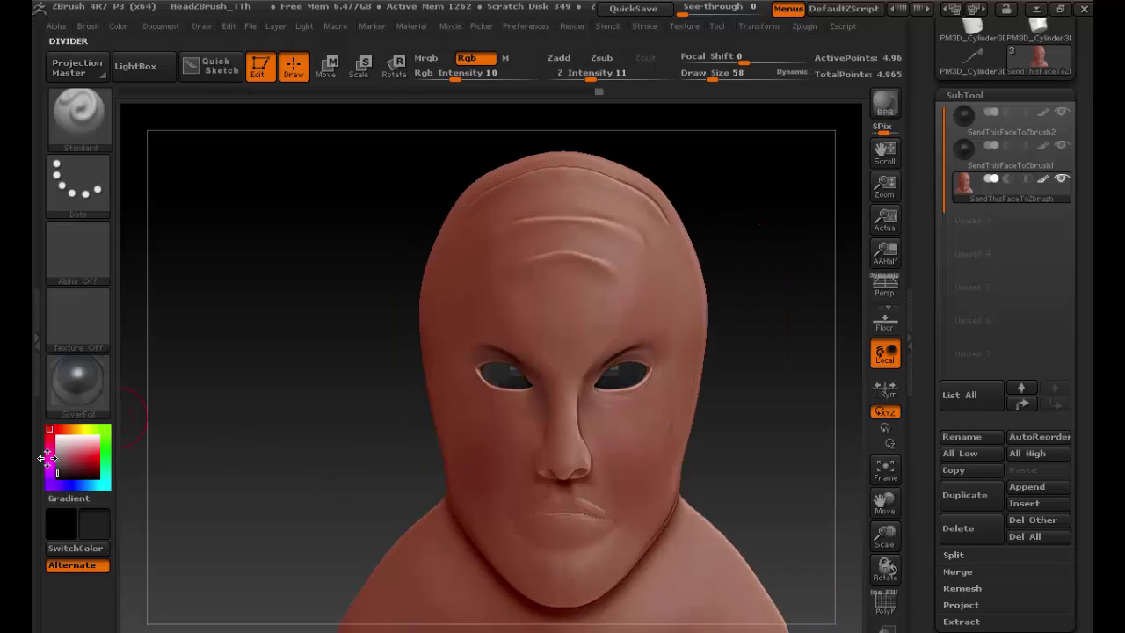
left_click(81, 463)
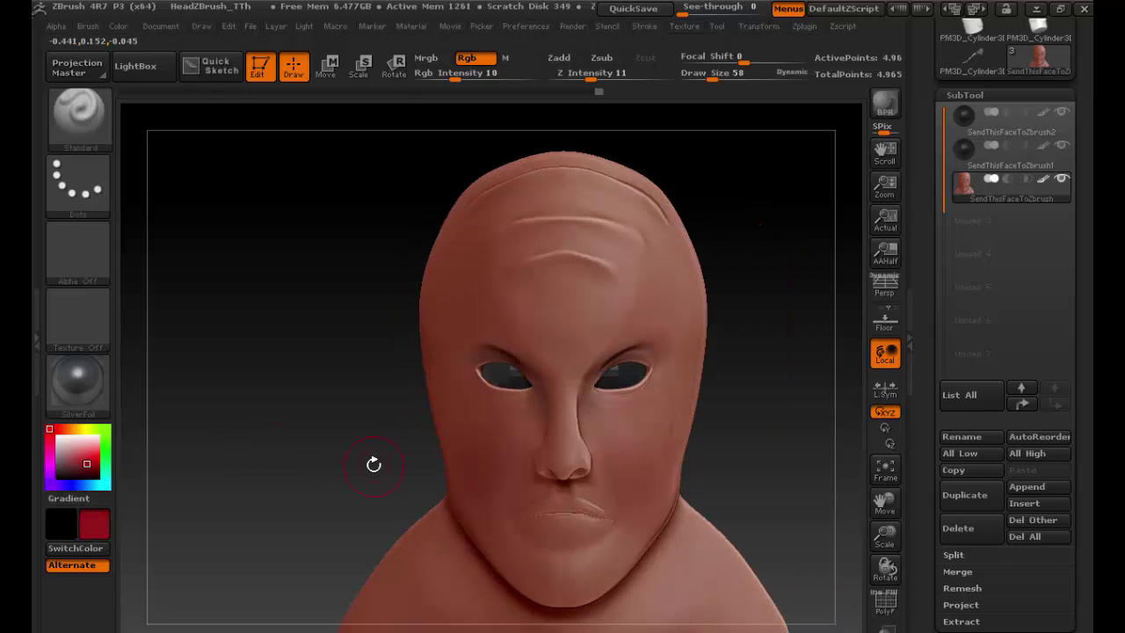
right_click_drag(372, 462, 281, 345, "alt")
left_click(87, 449)
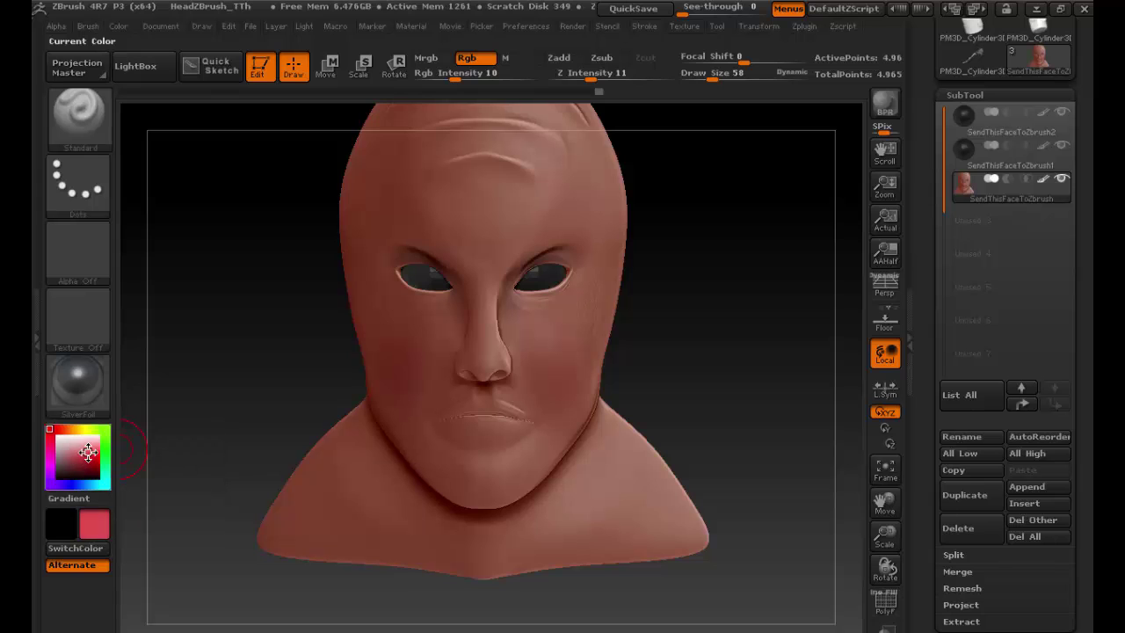
left_click_drag(97, 429, 76, 458)
right_click_drag(265, 409, 442, 410, "ctrl")
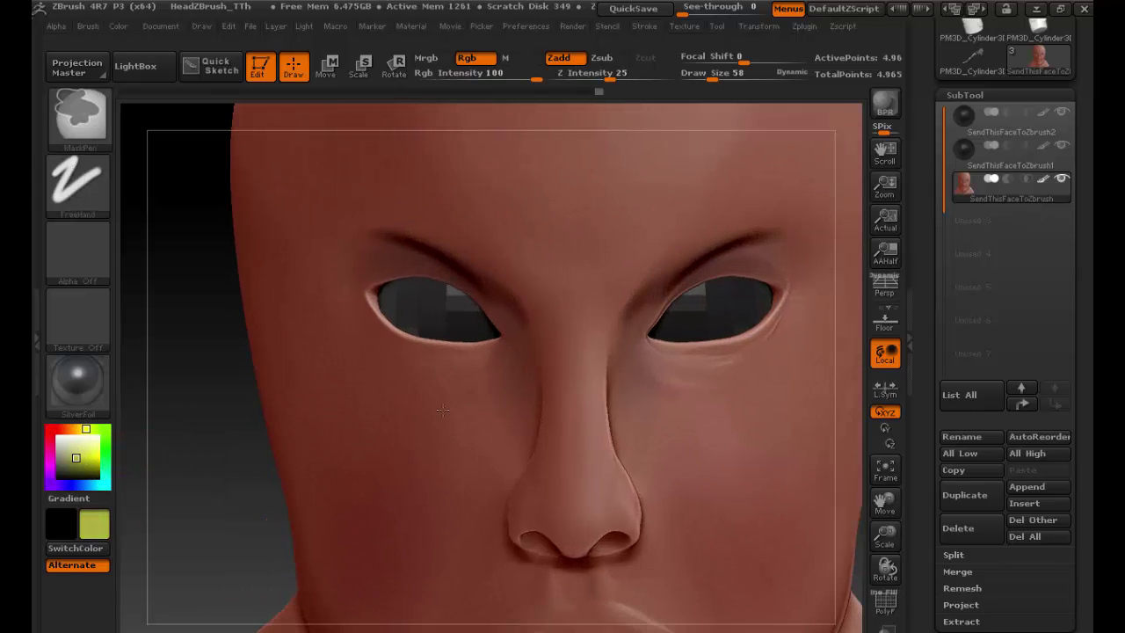
mouse_move(263, 492)
right_mouse_down("alt")
mouse_move(251, 359)
mouse_move(295, 290)
right_mouse_up("alt")
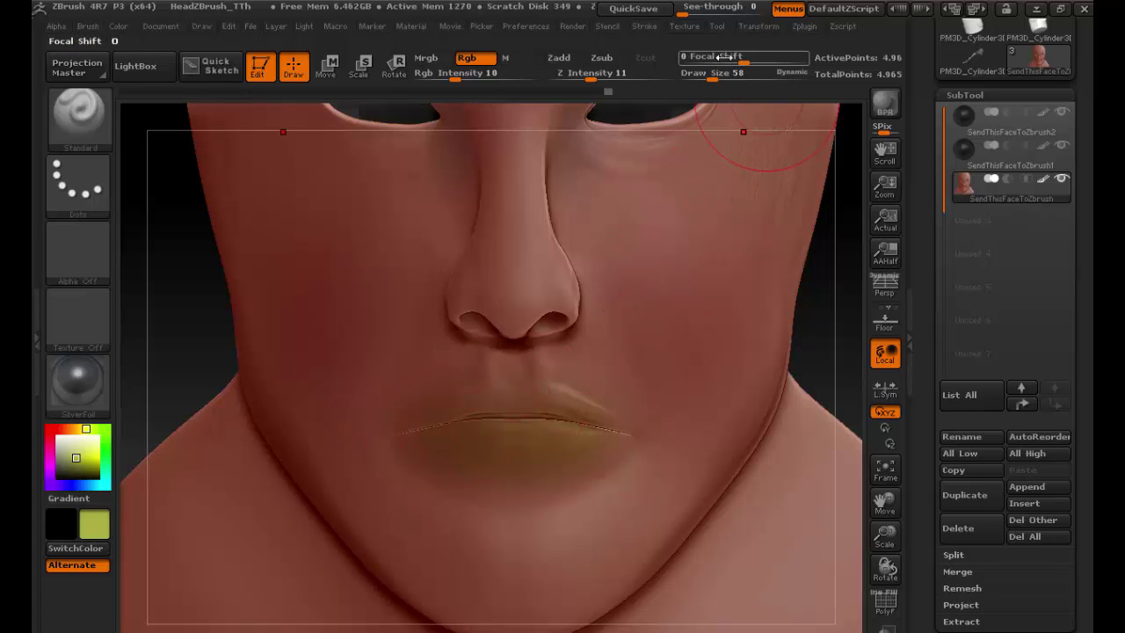
- Set Focal Shift to -100 and Draw Size to 15, strengthen the yellow-green along the lips, and turn off Local rotation
mouse_move(720, 56)
left_mouse_down()
mouse_move(687, 57)
mouse_move(794, 58)
mouse_move(681, 58)
left_mouse_up()
key("s")
left_click_drag(477, 404, 454, 404)
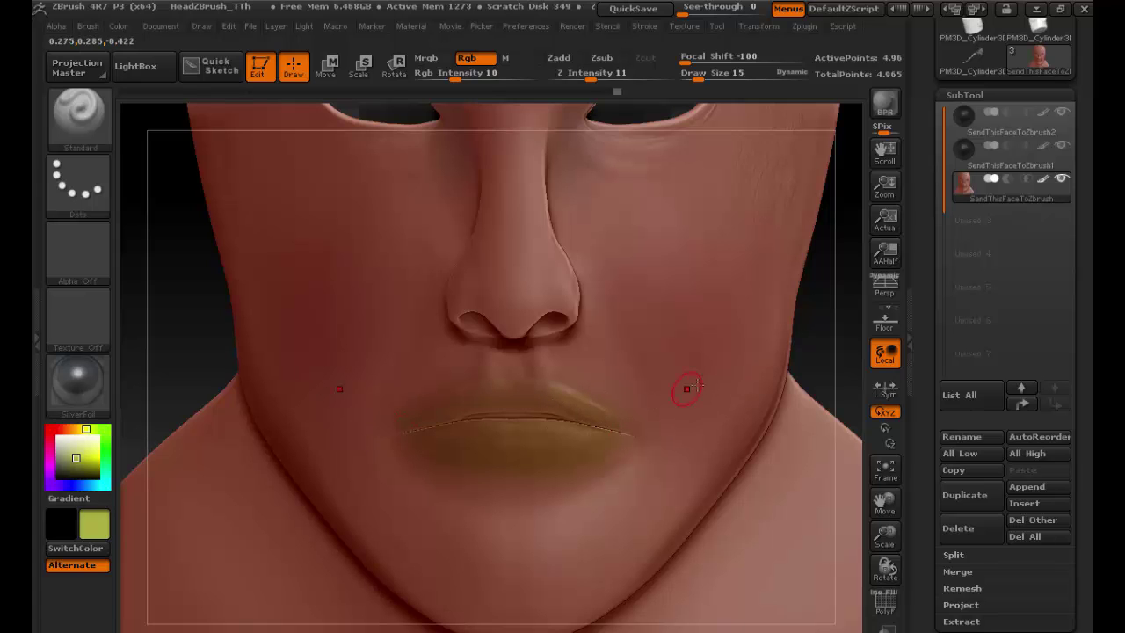
left_click(885, 352)
left_click_drag(835, 346, 797, 350)
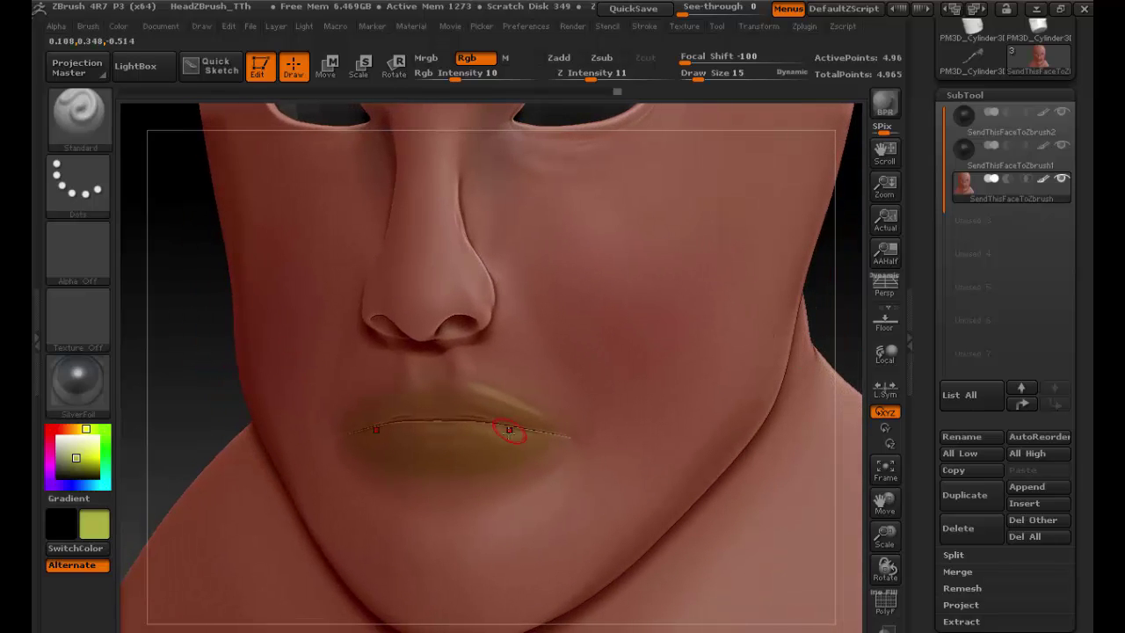
- Set Draw Size to 88, blend the lip paint with the Smooth brush, and turn off Zadd for smoothing
key("s")
left_click_drag(508, 414, 515, 413)
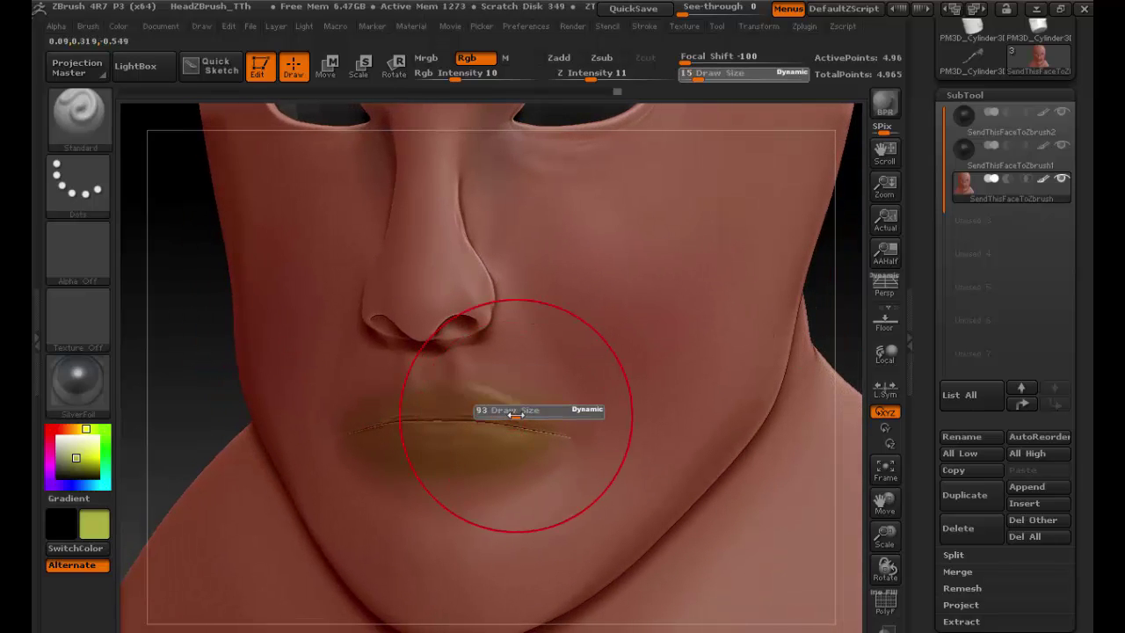
left_click_drag(523, 467, 552, 441, "shift")
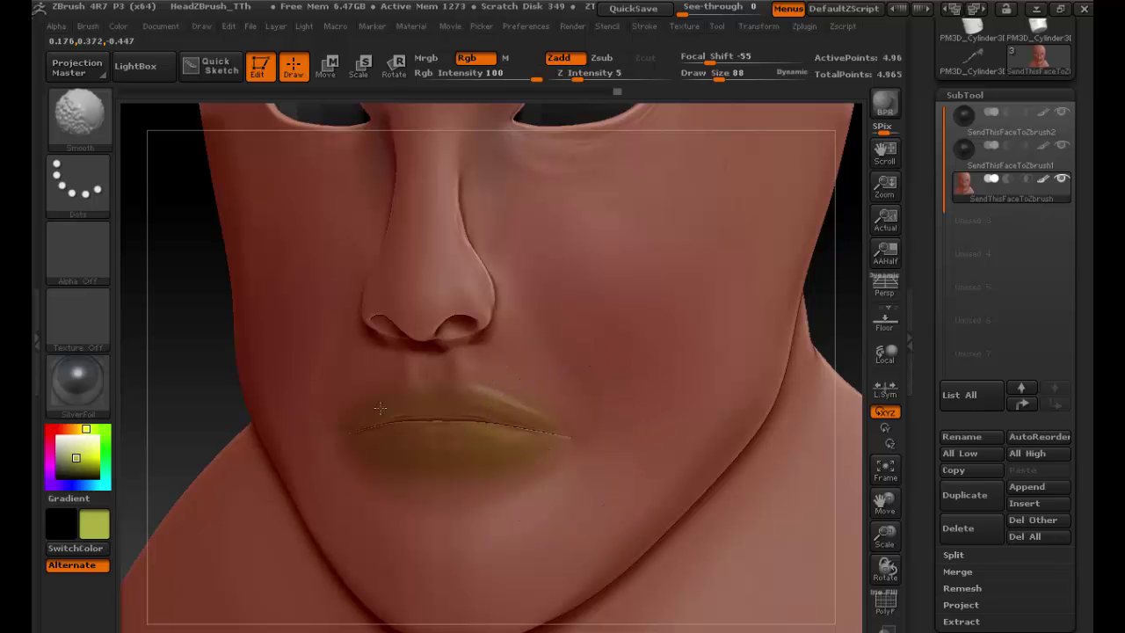
key("ctrl")
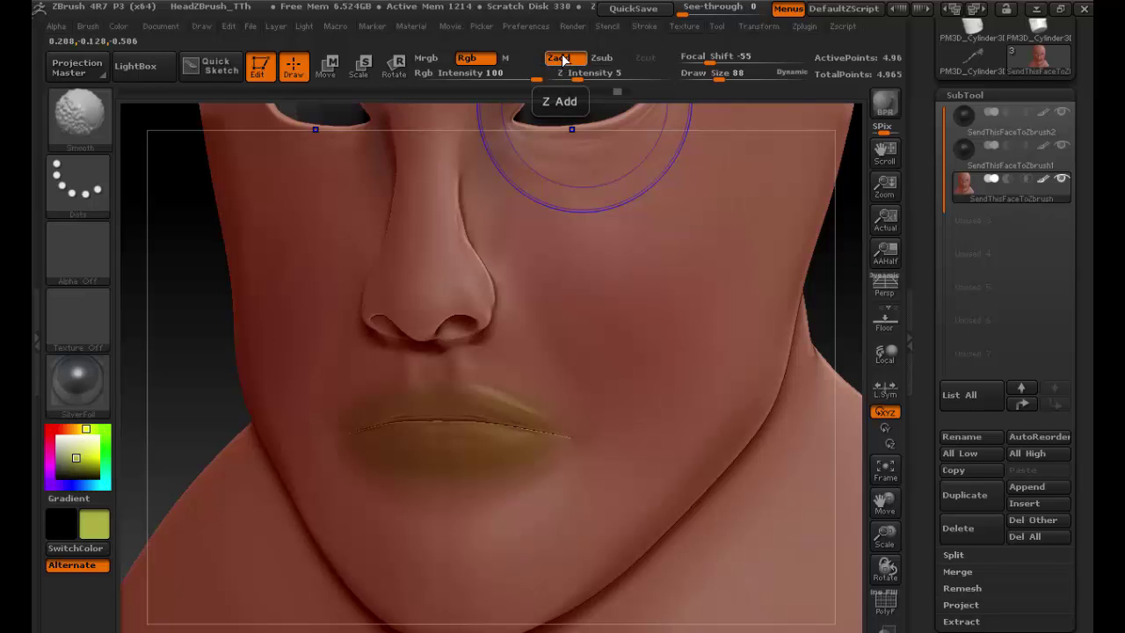
key("shift")
key("shift")
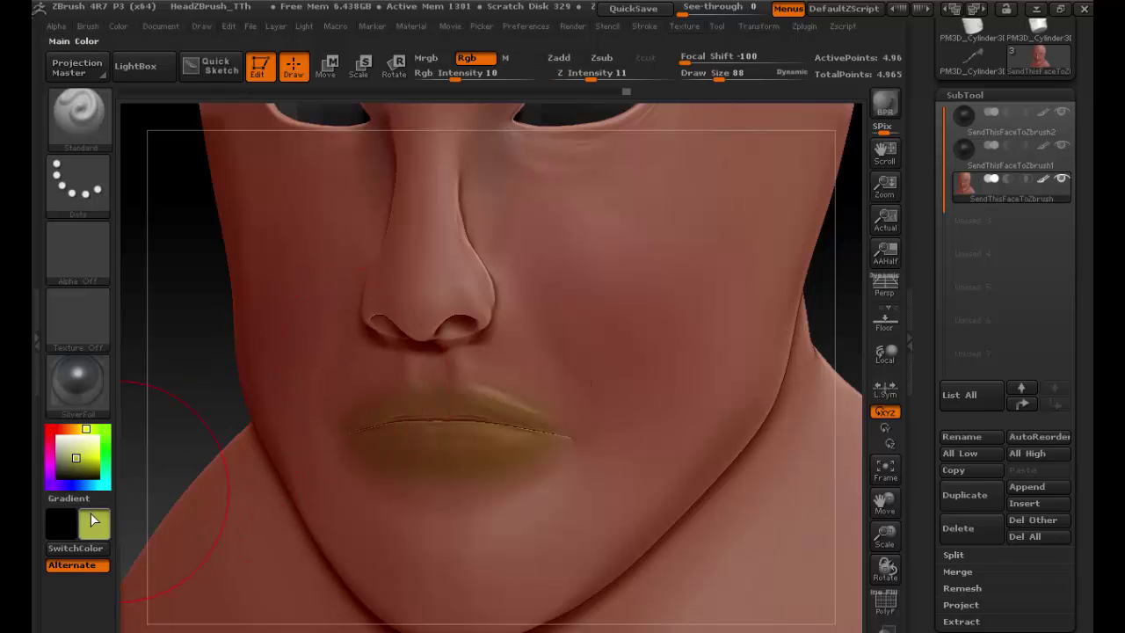
- Try to cover the yellow-green lip paint with a pale pink colour using the large brush
mouse_move(99, 526)
left_mouse_down()
mouse_move(309, 444)
mouse_move(665, 271)
mouse_move(691, 208)
mouse_move(711, 251)
mouse_move(710, 294)
mouse_move(775, 263)
left_mouse_up()
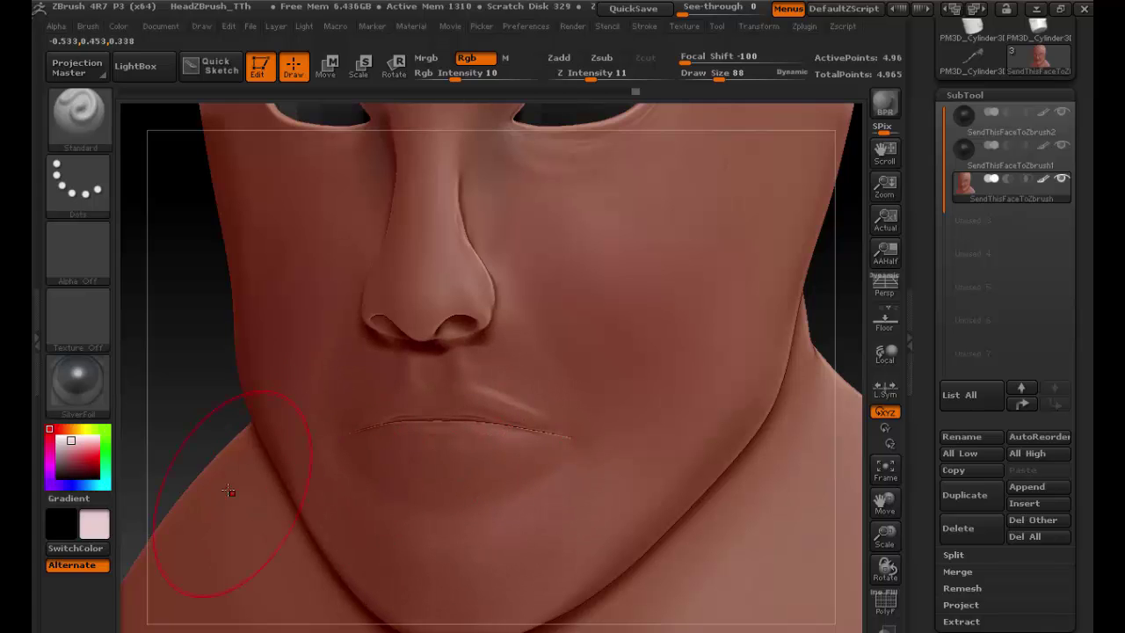
left_click_drag(182, 414, 170, 414)
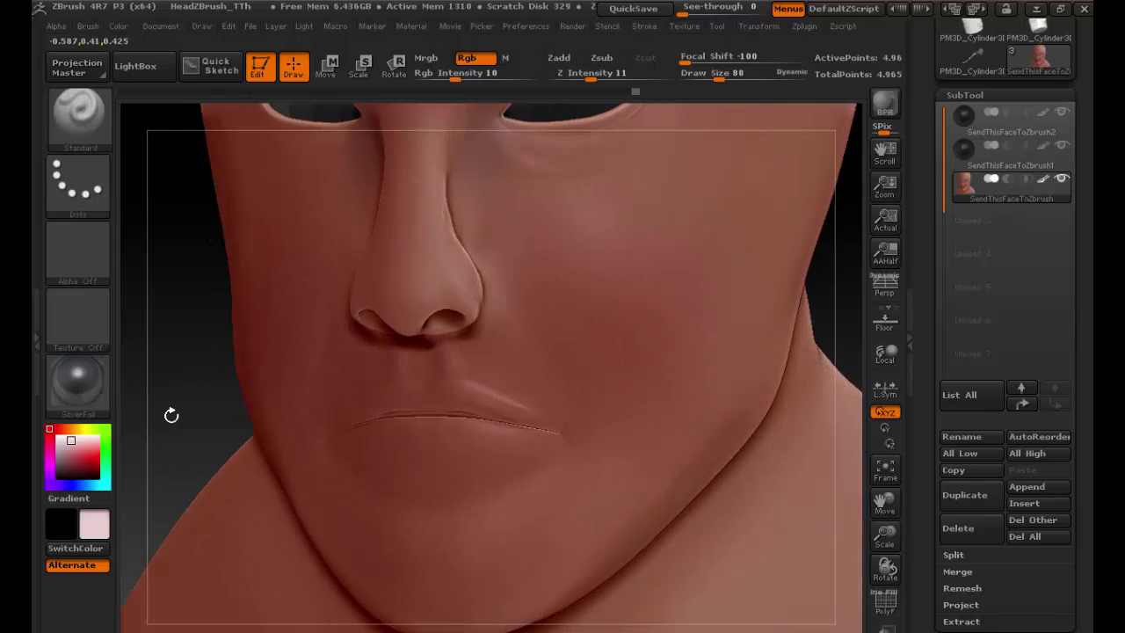
key("ctrl+z")
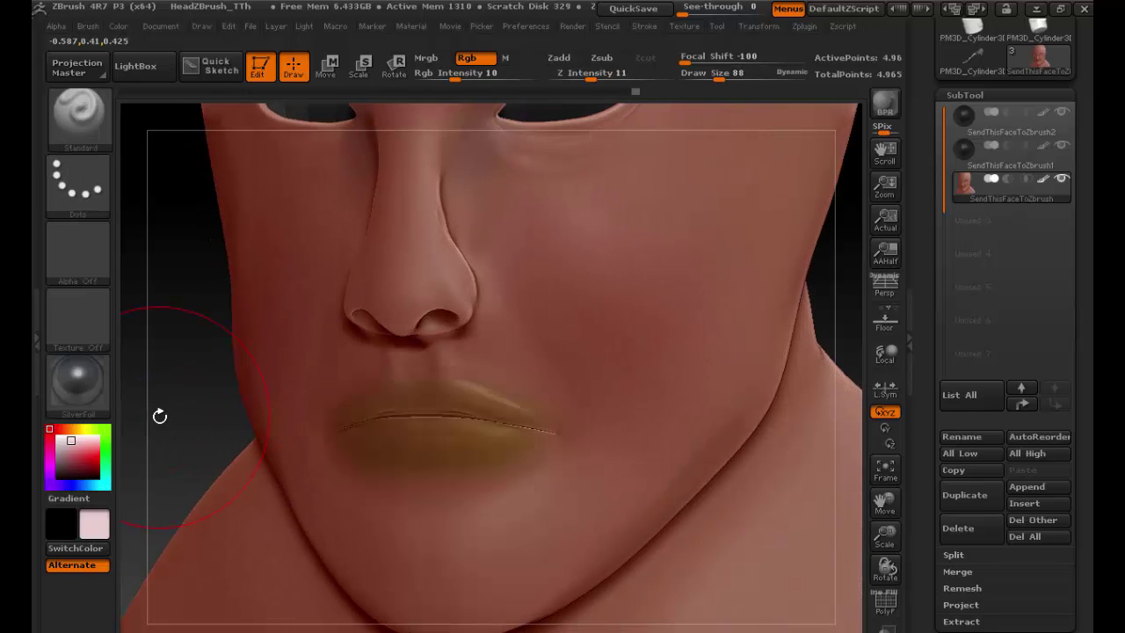
- Choose a near-white pink and, with Draw Size 30, lightly paint around the edges of the yellow-green lips
left_click(59, 439)
type("s")
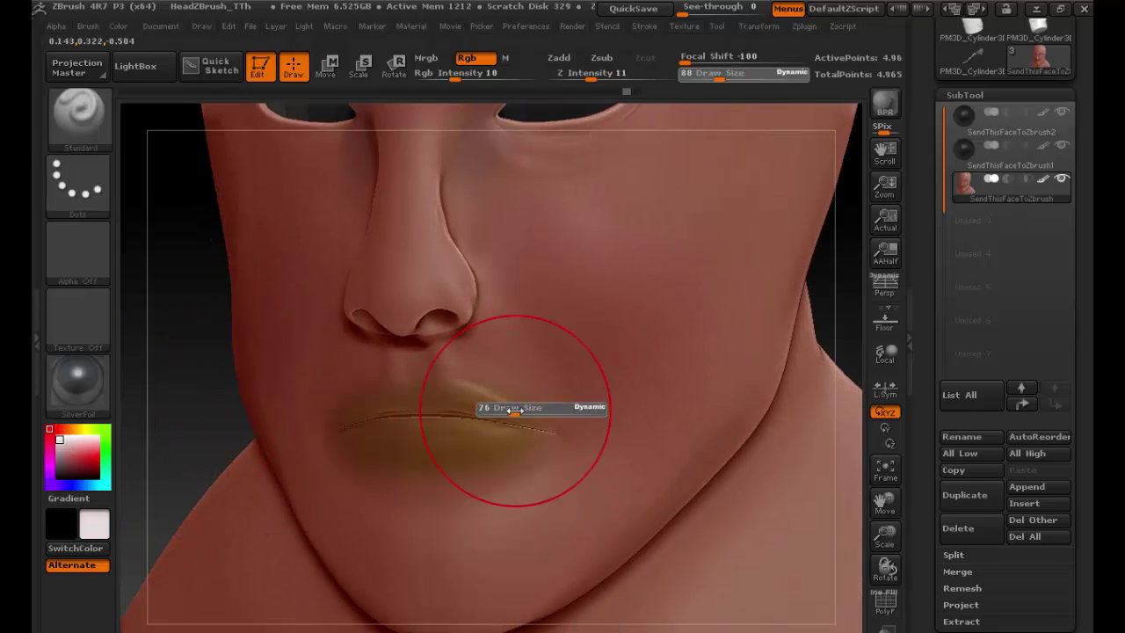
type("30")
key("Return")
left_click_drag(522, 399, 525, 397)
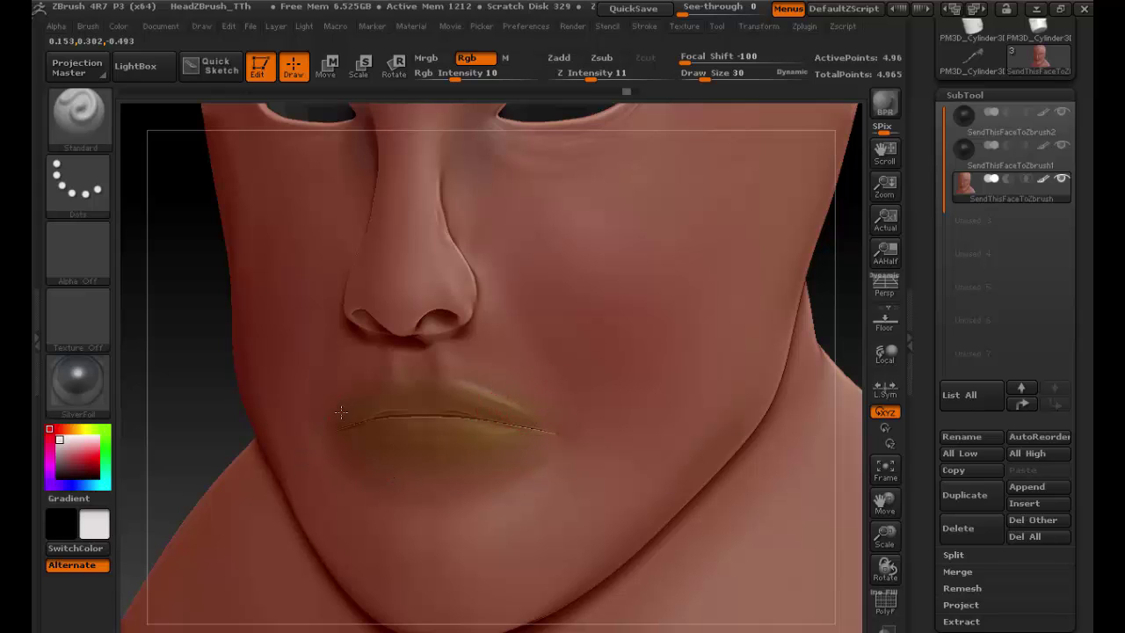
- Increase Draw Size to 58 and paint the near-white pink over the lips to tone down the yellow-green
left_click_drag(849, 343, 764, 345)
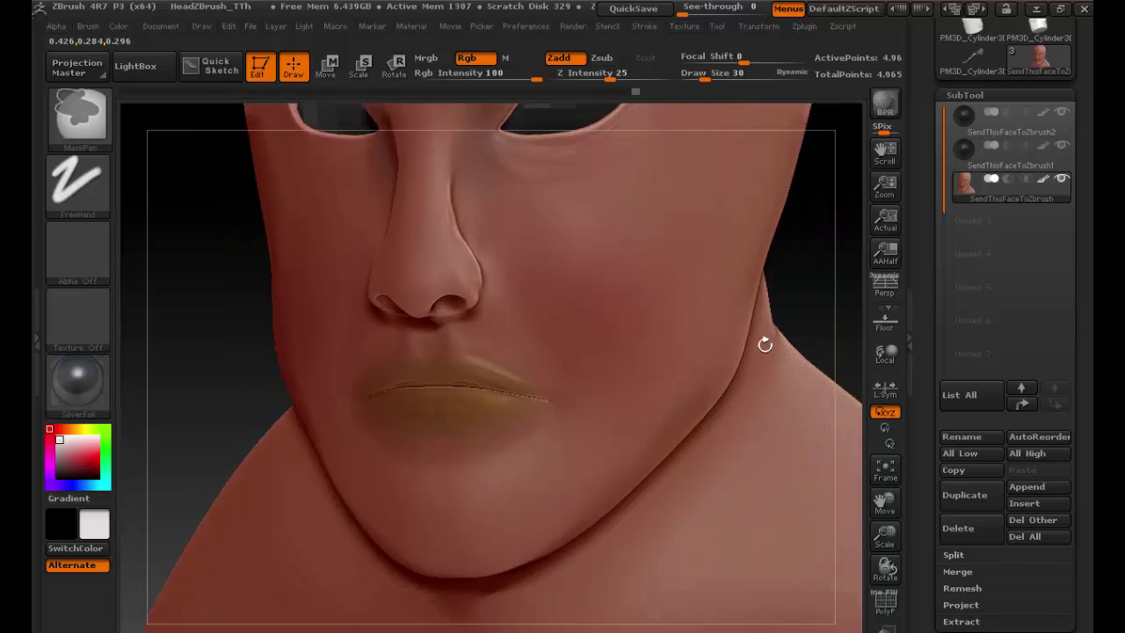
key("f")
mouse_move(739, 252)
left_mouse_down()
mouse_move(713, 282)
mouse_move(720, 348)
mouse_move(747, 322)
left_mouse_up()
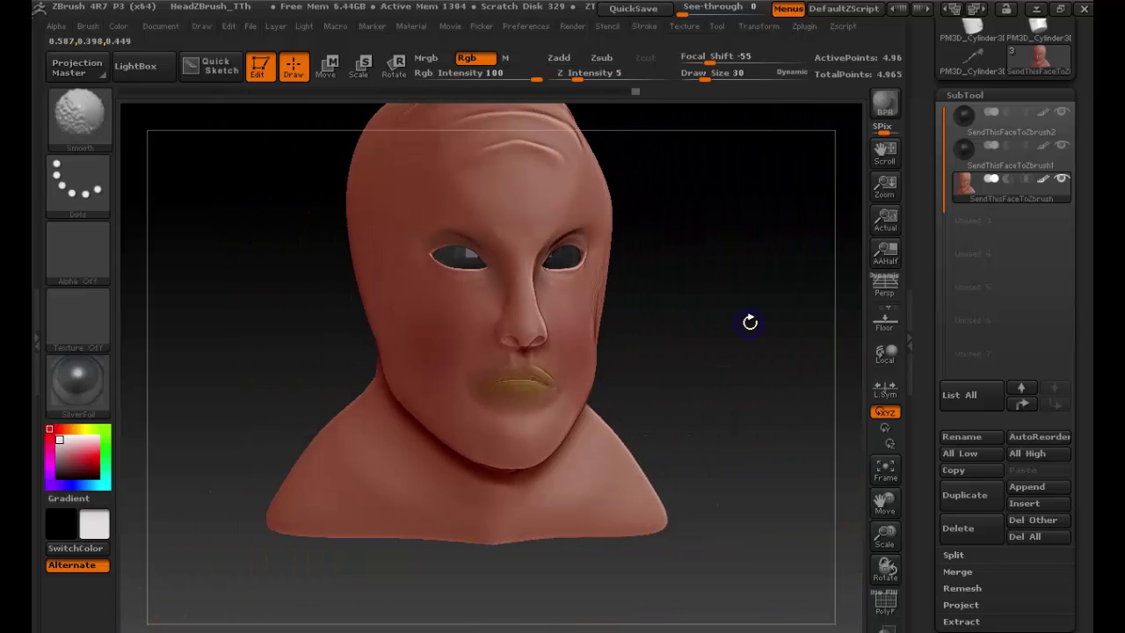
key("s")
left_click(505, 379)
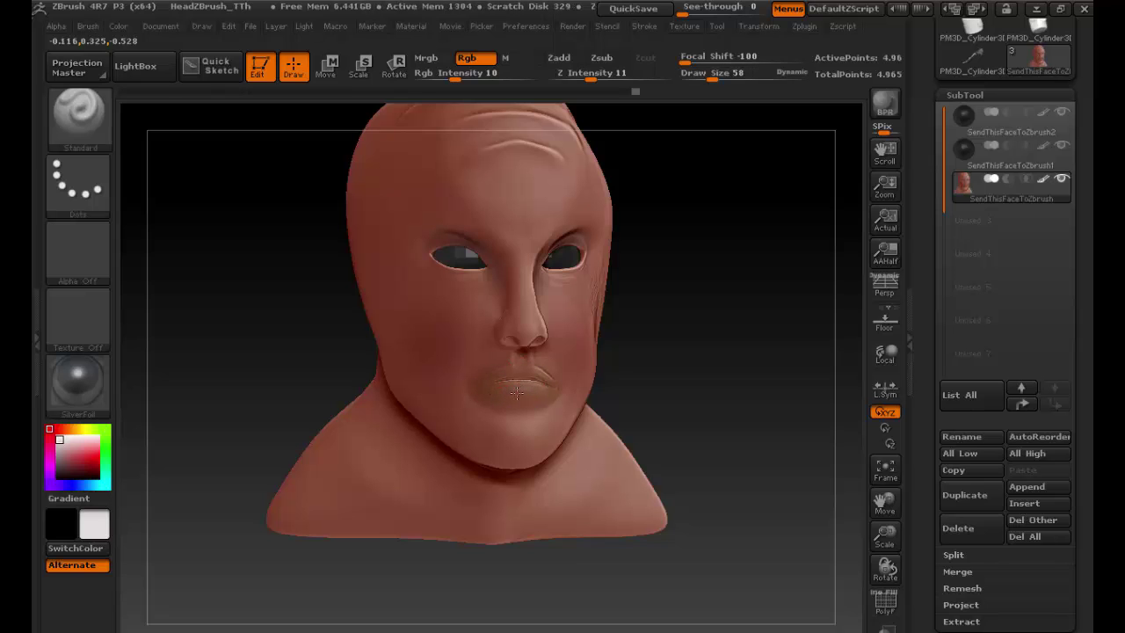
- Choose a near-black colour and paint it over the middle of both lips
left_click(60, 475)
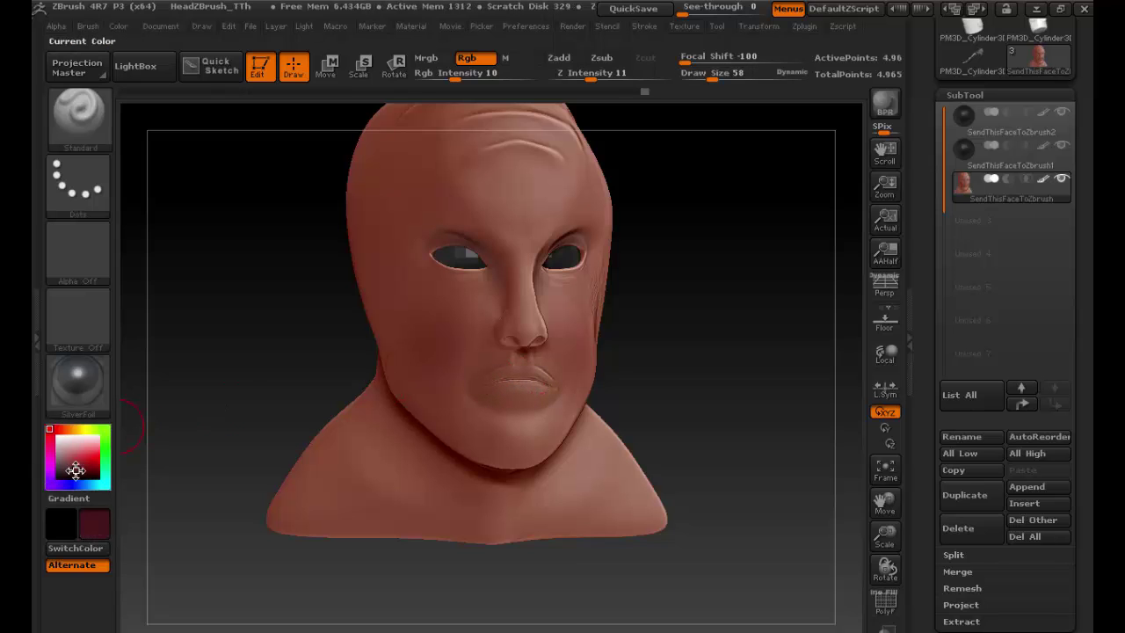
right_click_drag(452, 377, 492, 413, "ctrl")
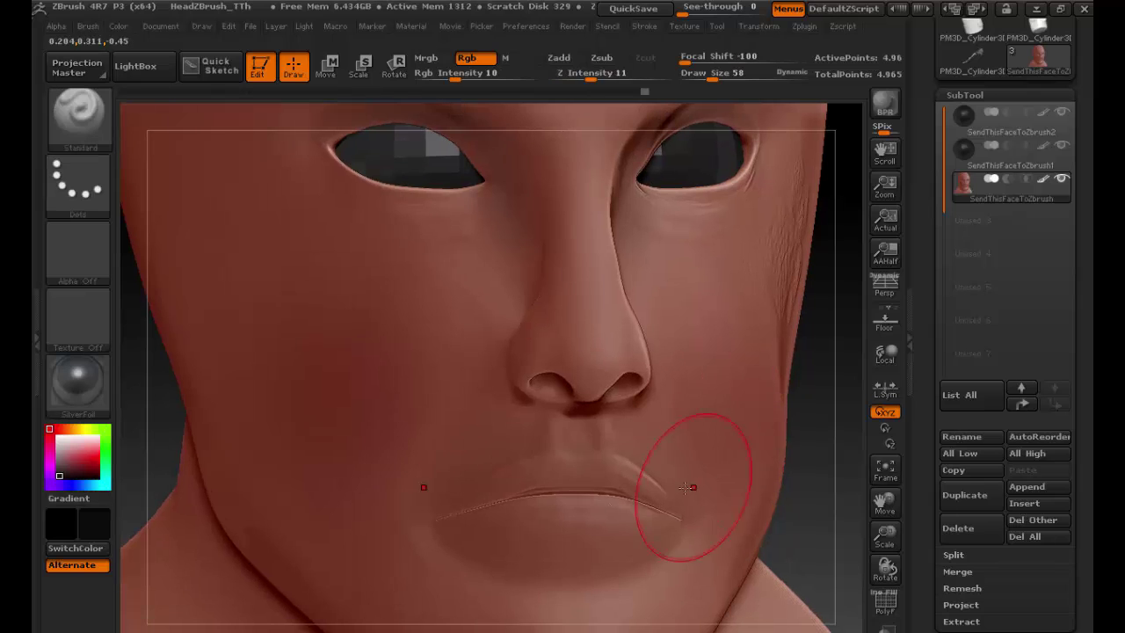
mouse_move(542, 504)
left_mouse_down()
mouse_move(571, 509)
mouse_move(615, 492)
mouse_move(646, 509)
mouse_move(608, 514)
left_mouse_up()
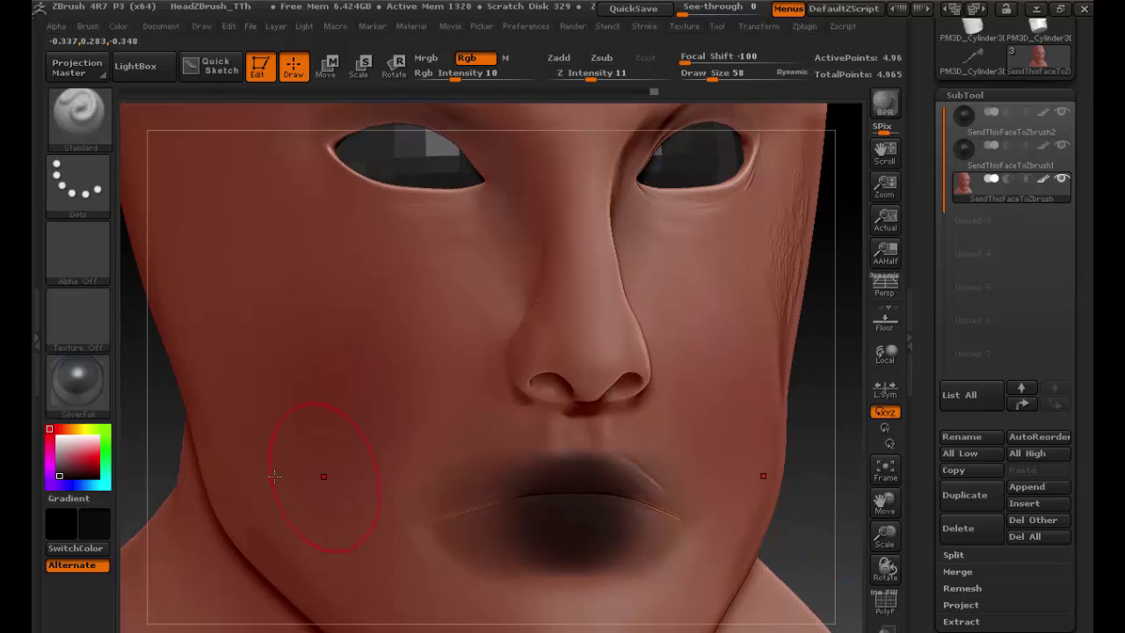
- Undo the near-black paint strokes over the middle of both lips
left_click(80, 459)
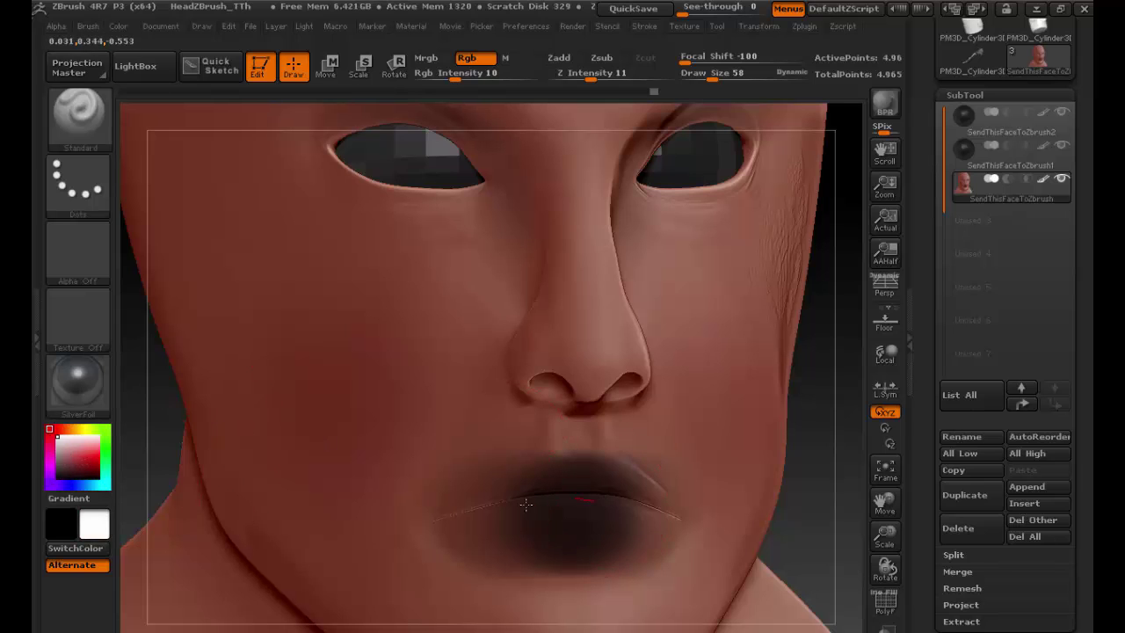
key("ctrl+z")
key("ctrl+z")
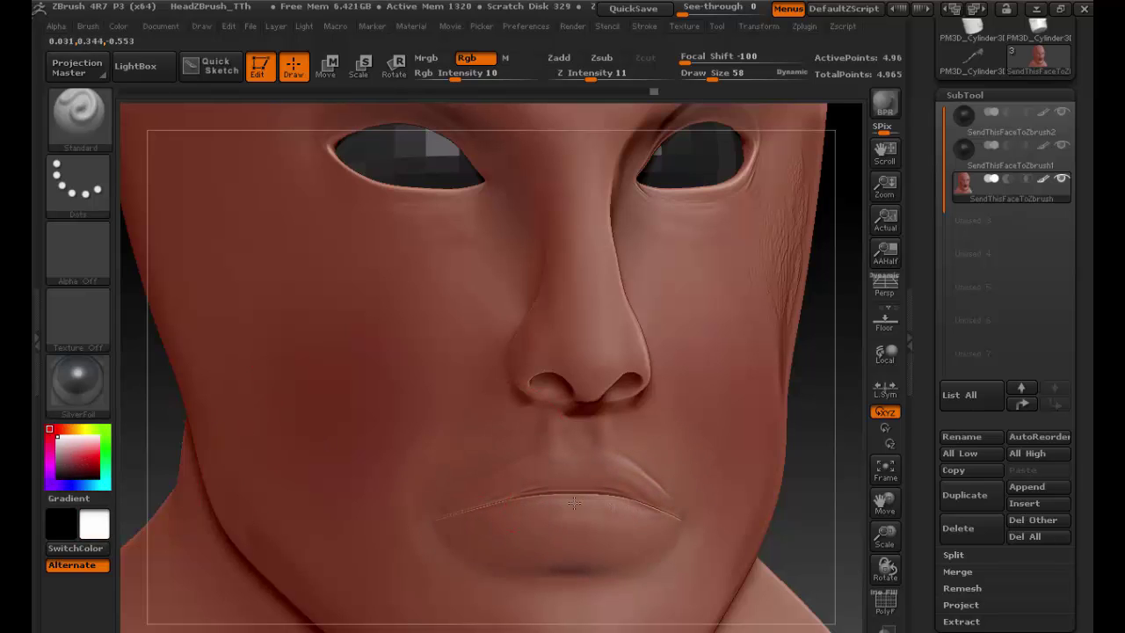
key("ctrl+z")
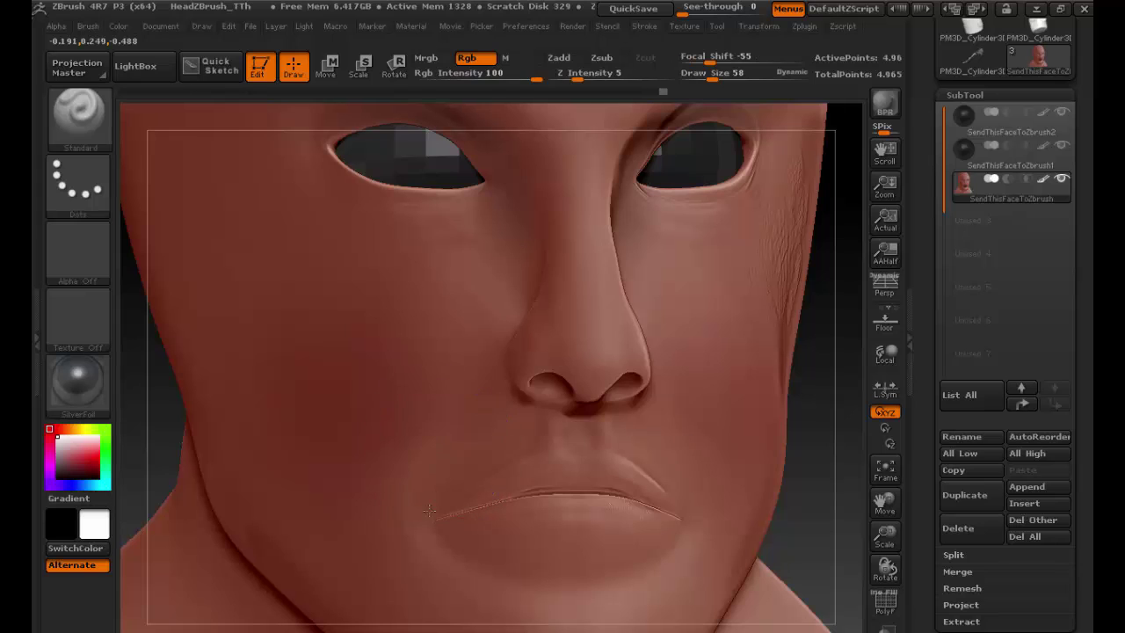
- Choose a muted grey-mauve colour and paint it over both lips, using Draw Size 52 for the middle and 27 for the rest
left_click(66, 452)
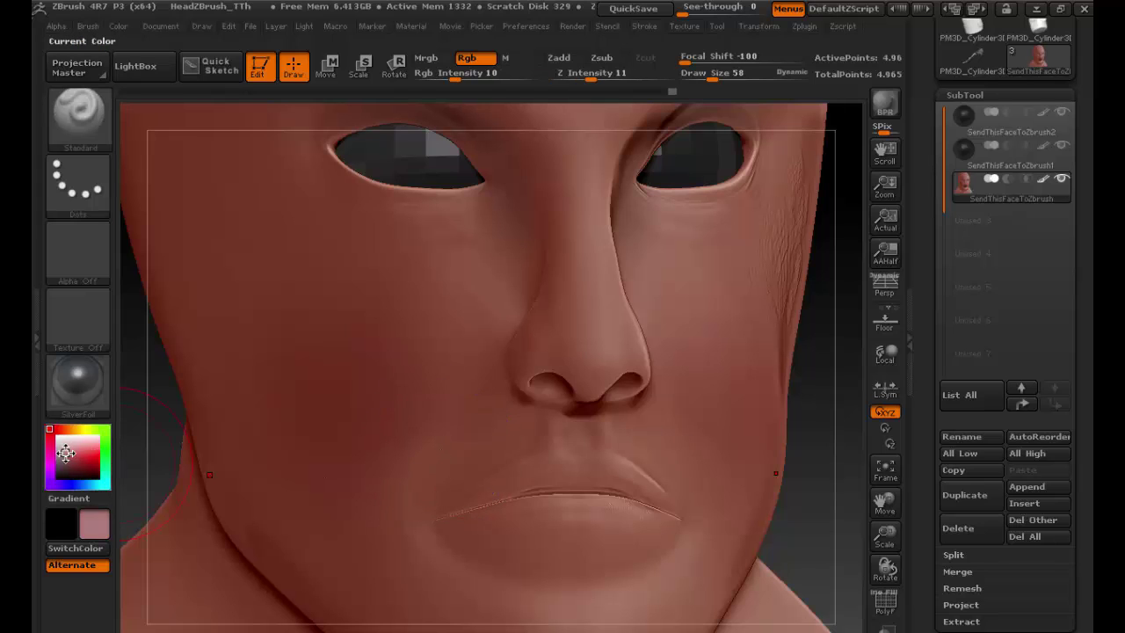
mouse_move(65, 452)
left_mouse_down()
mouse_move(66, 443)
mouse_move(59, 461)
left_mouse_up()
key("s")
left_click(579, 492)
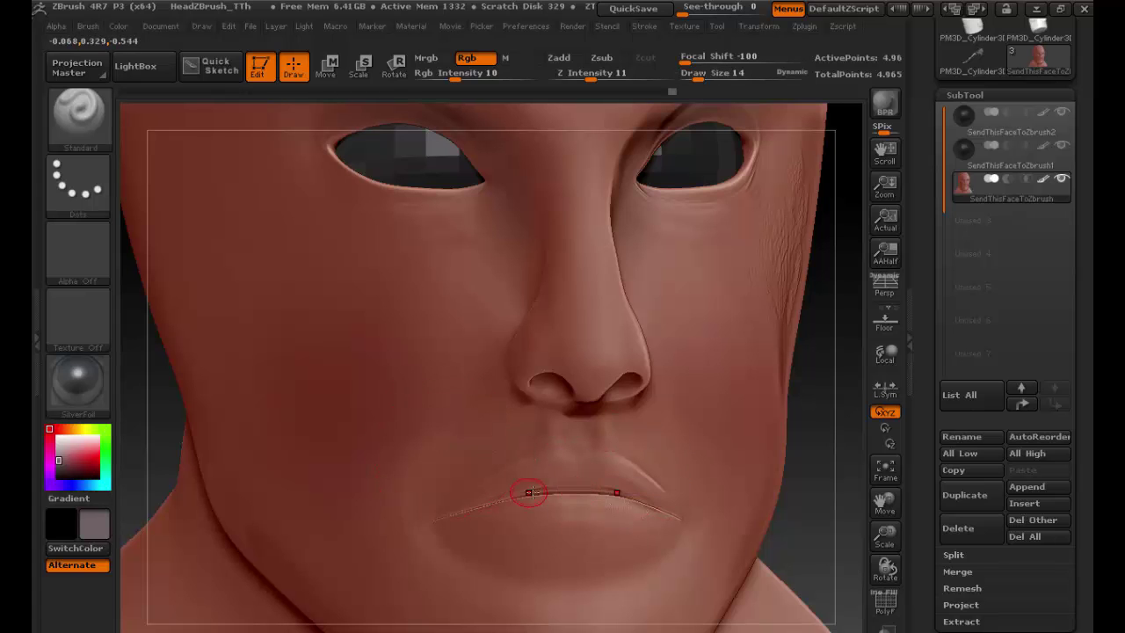
key("s")
left_click_drag(531, 492, 572, 487)
key("space")
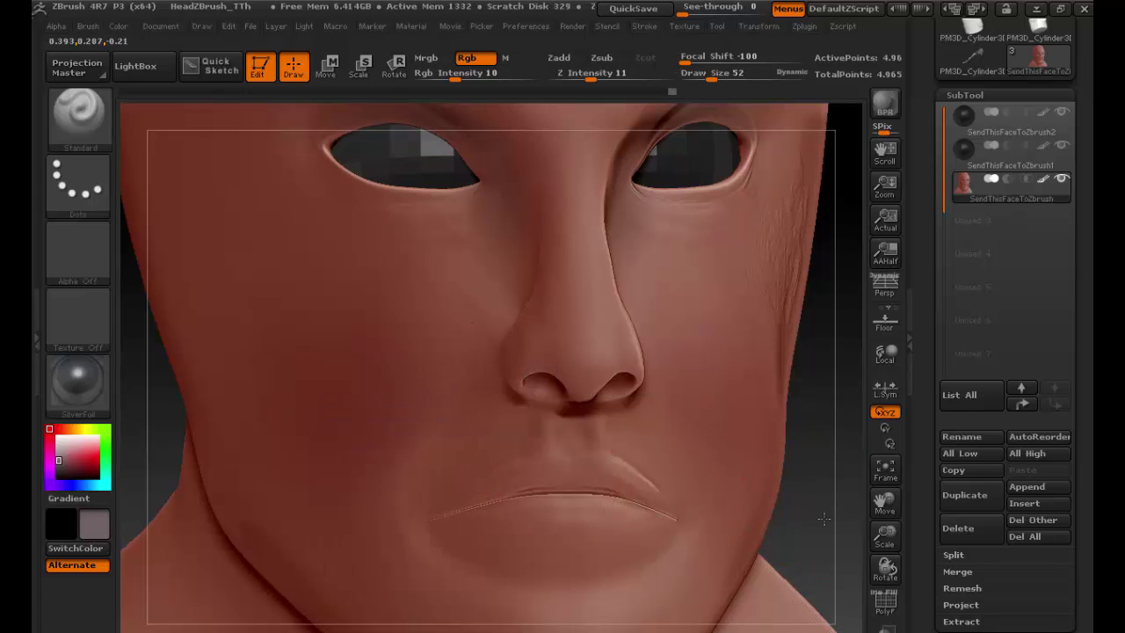
left_click_drag(823, 519, 801, 519)
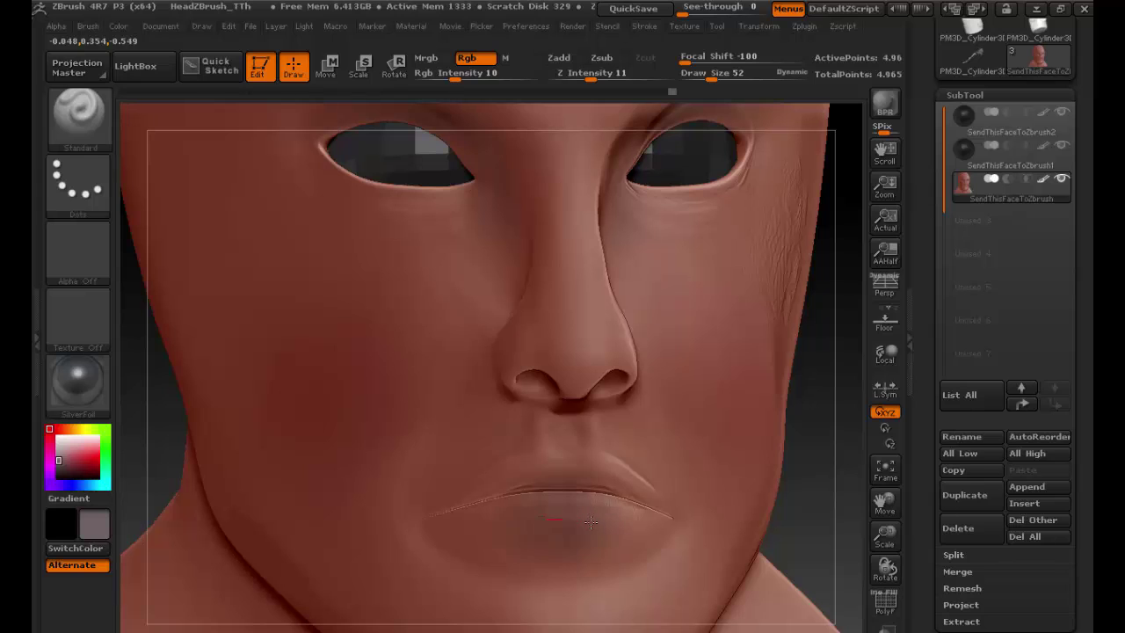
key("s")
left_click(534, 479)
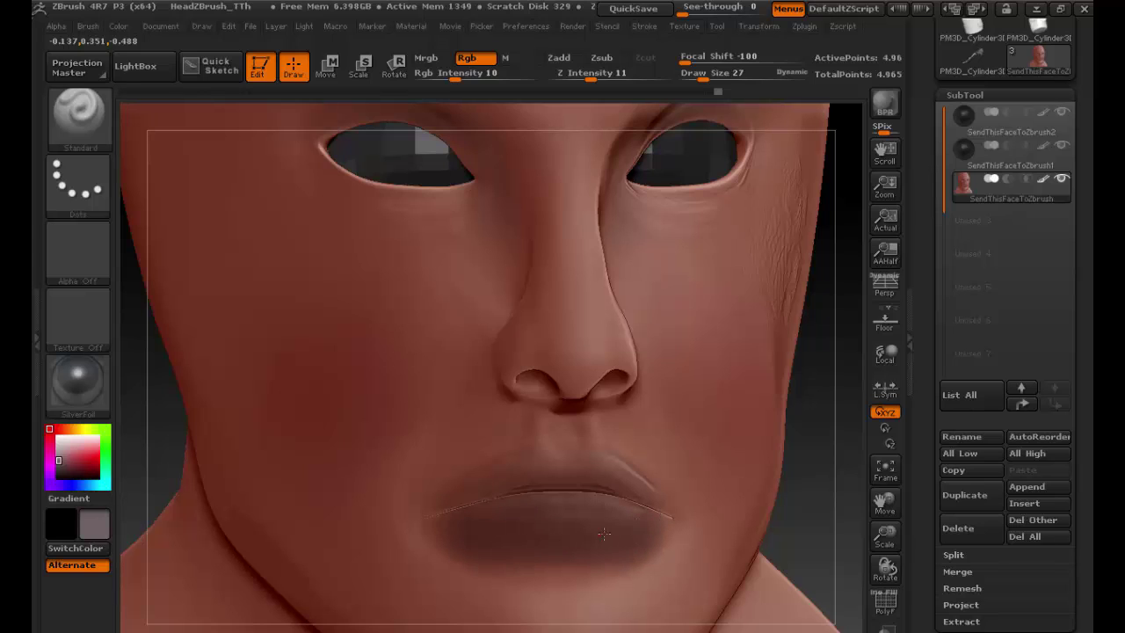
- Switch the stroke type to FreeHand and smooth the mauve lip paint with Draw Size 84
left_click(78, 182)
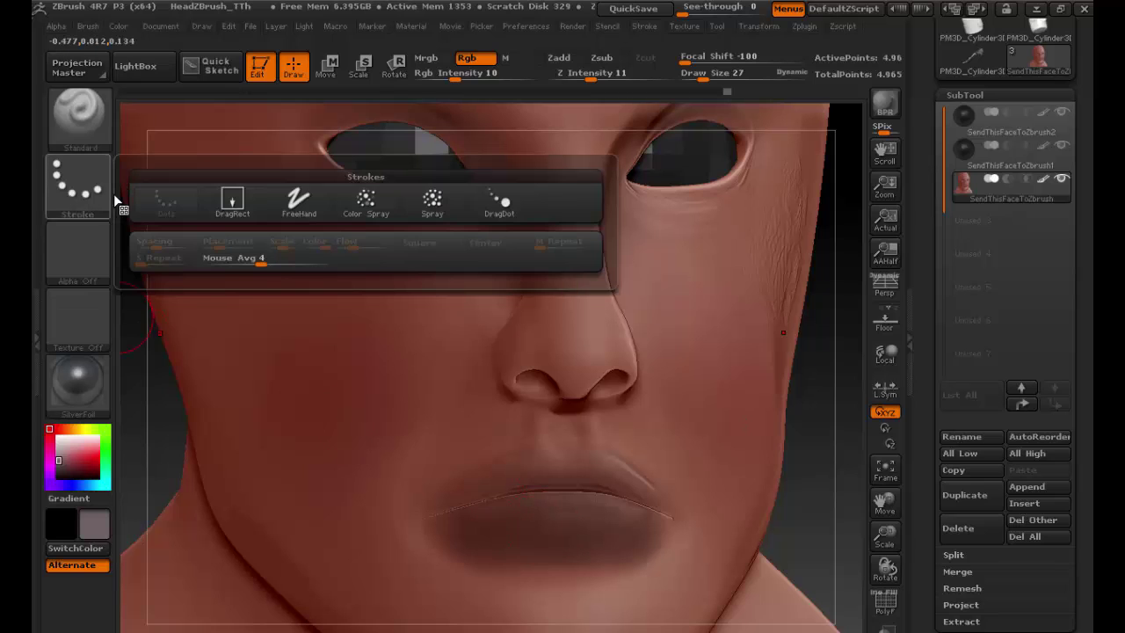
left_click(300, 213)
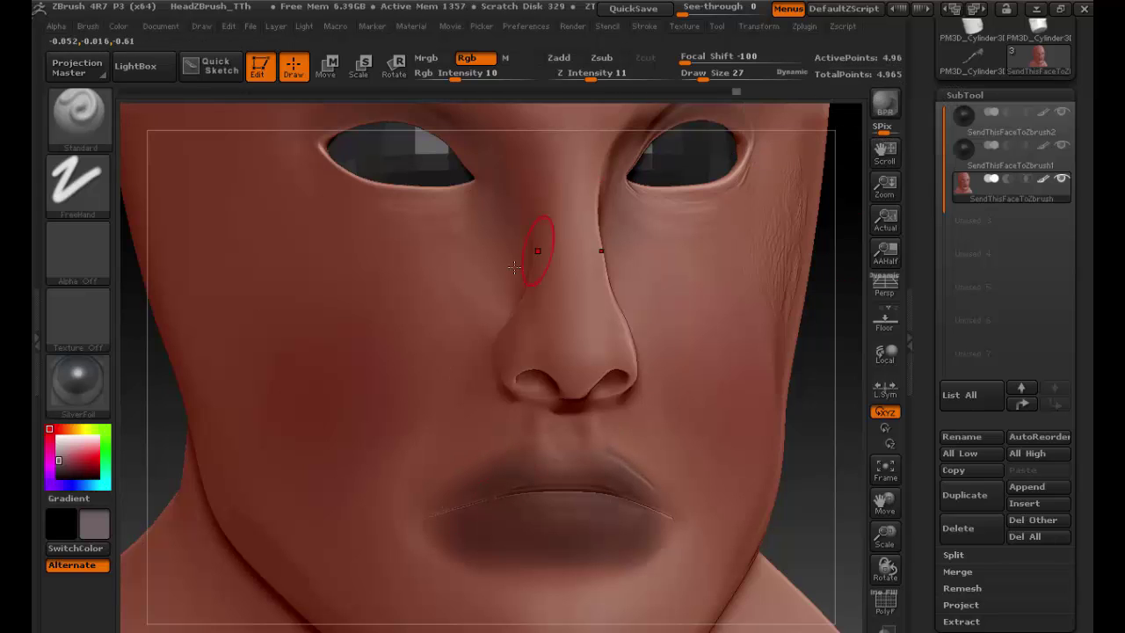
key("shift")
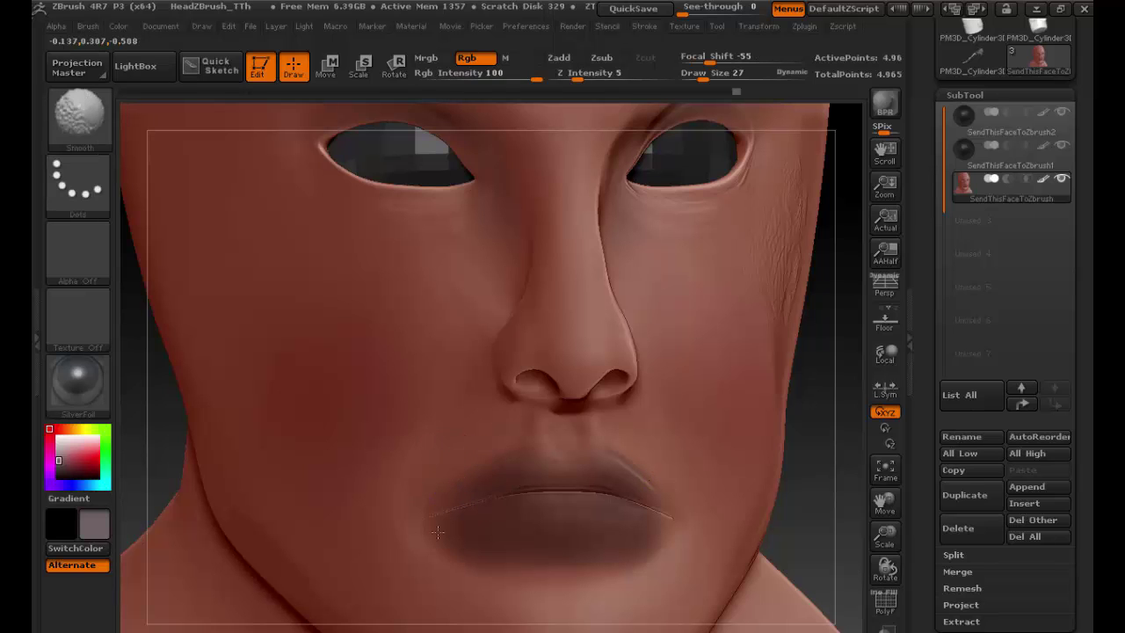
key("s")
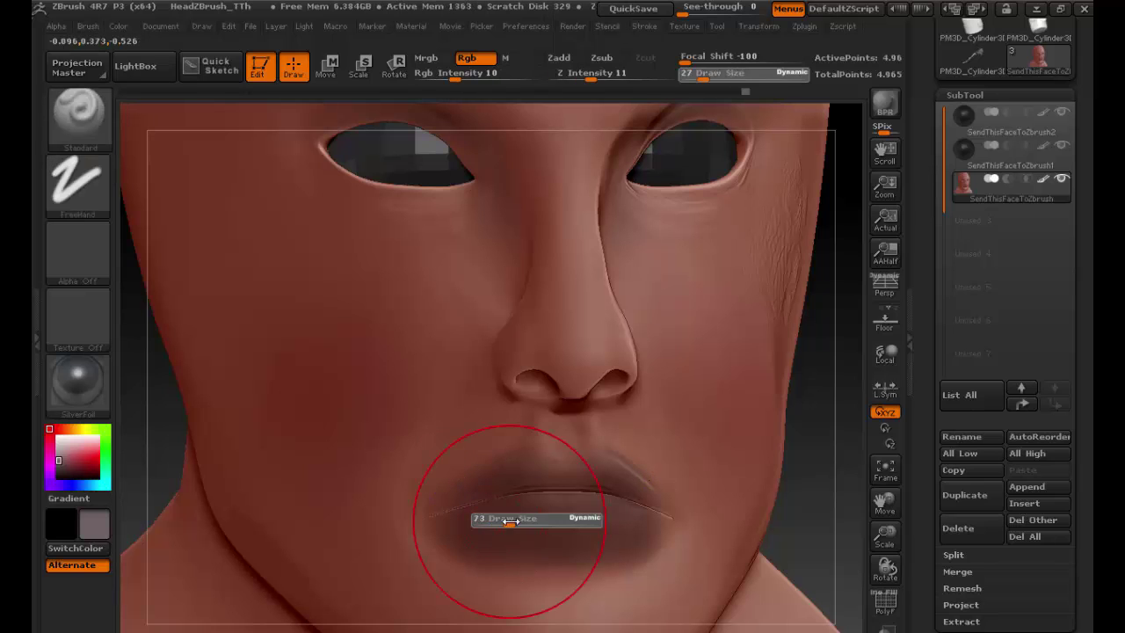
left_click_drag(484, 522, 494, 522)
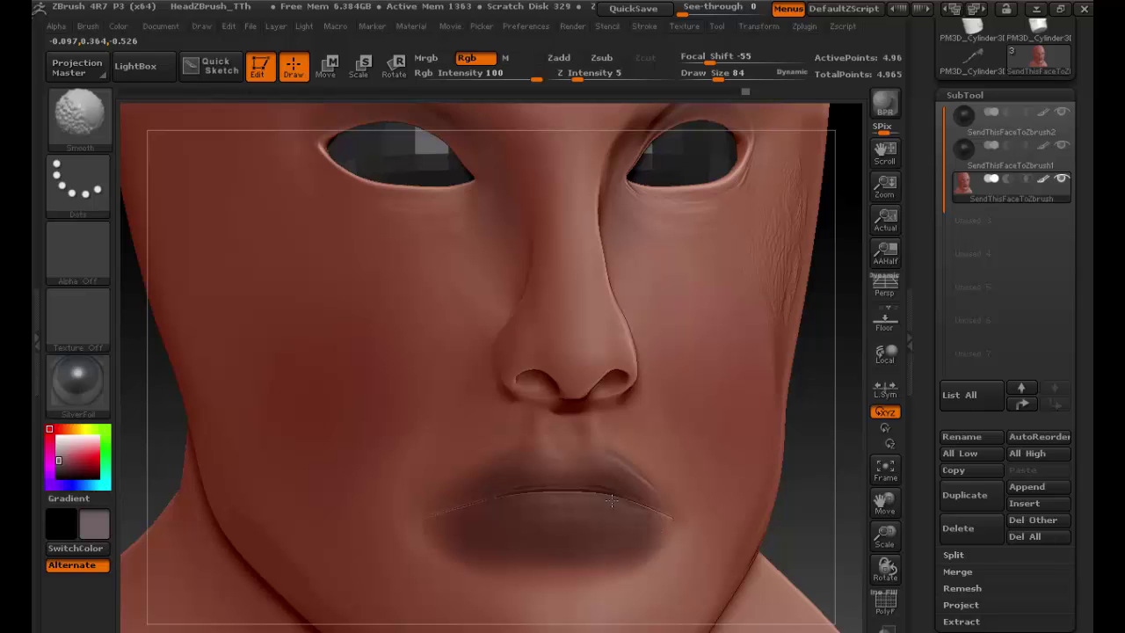
- Reduce Draw Size to 25 and lower the head mesh to its lowest subdivision level
key("s")
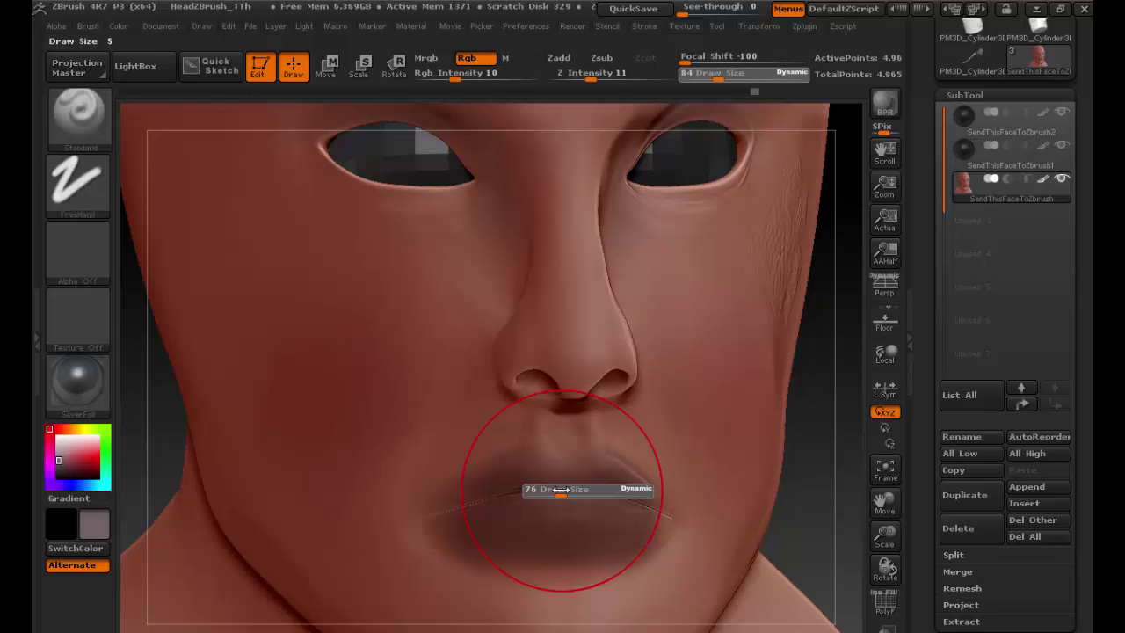
left_click_drag(531, 497, 519, 497)
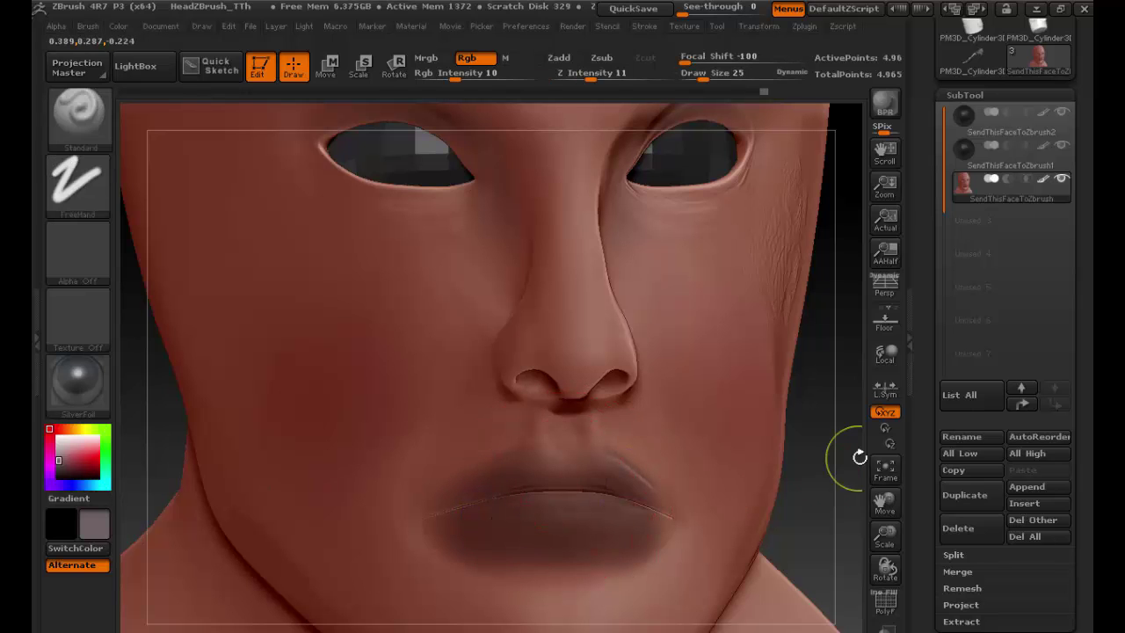
mouse_move(848, 461)
left_mouse_down("alt")
mouse_move(746, 460)
mouse_move(677, 381)
mouse_move(702, 370)
mouse_move(712, 293)
mouse_move(735, 432)
mouse_move(683, 419)
mouse_move(638, 352)
left_mouse_up("alt")
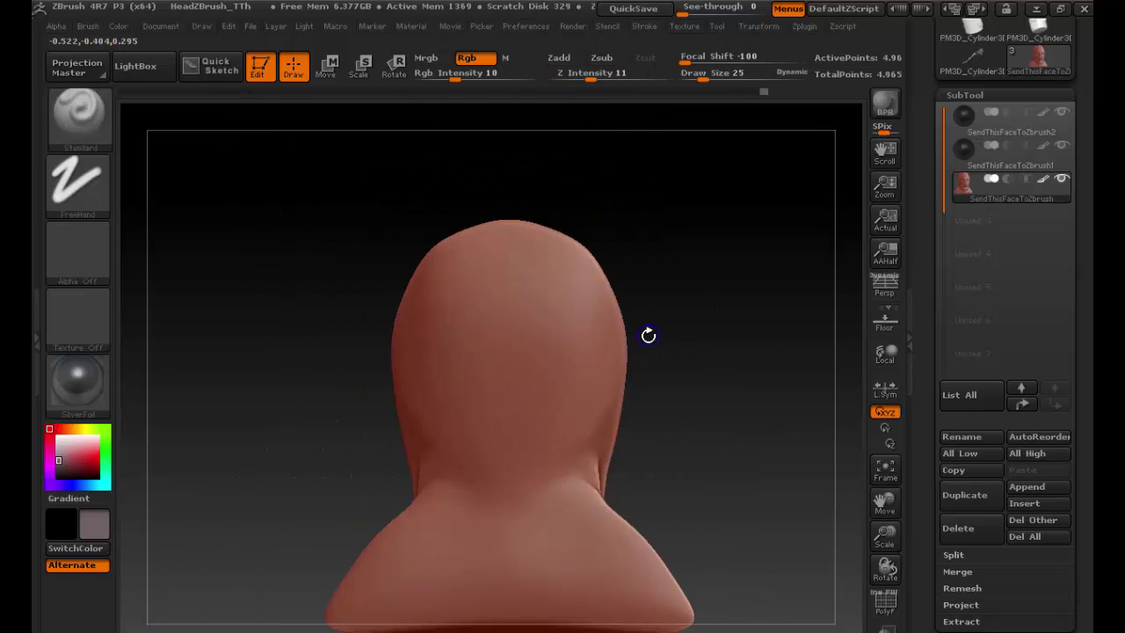
key("shift")
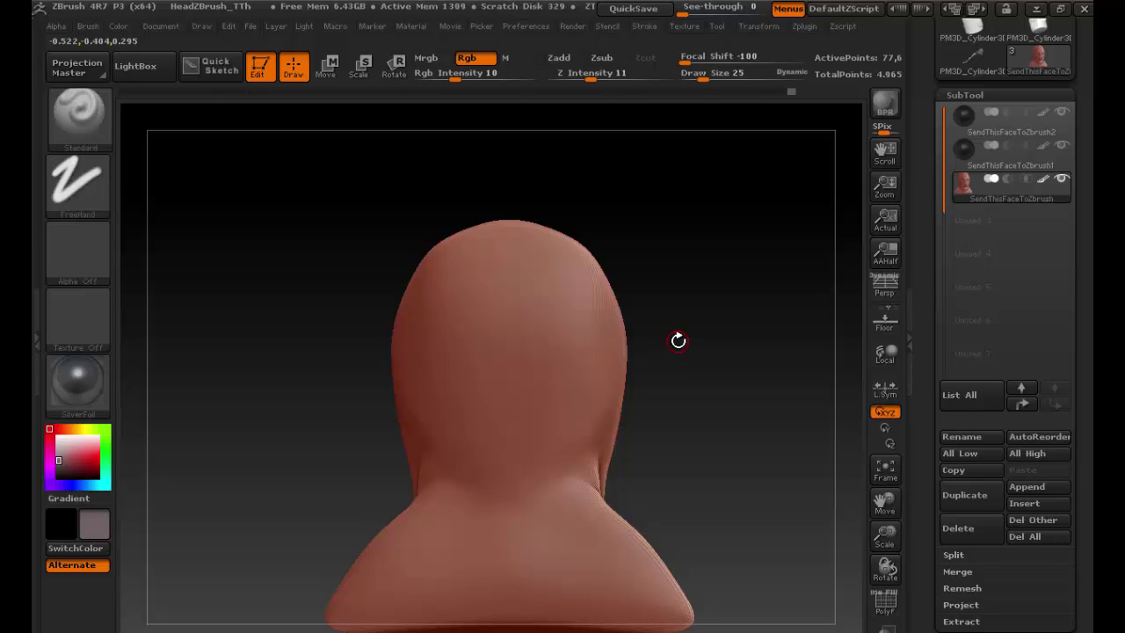
key("shift+d")
key("shift+d")
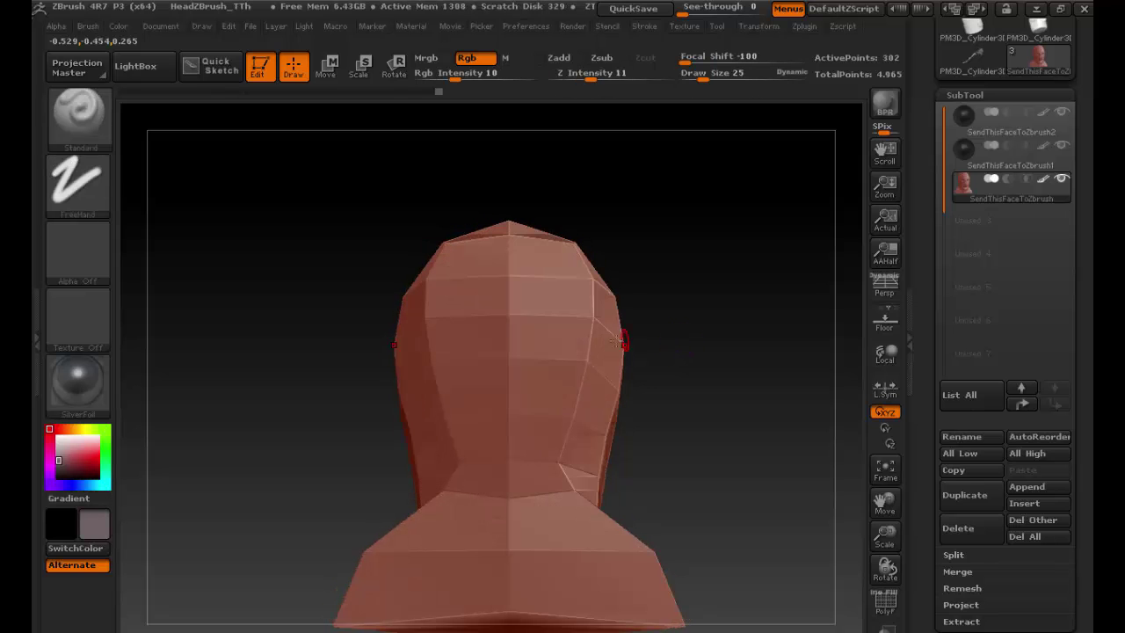
left_click_drag(487, 367, 640, 344, "alt")
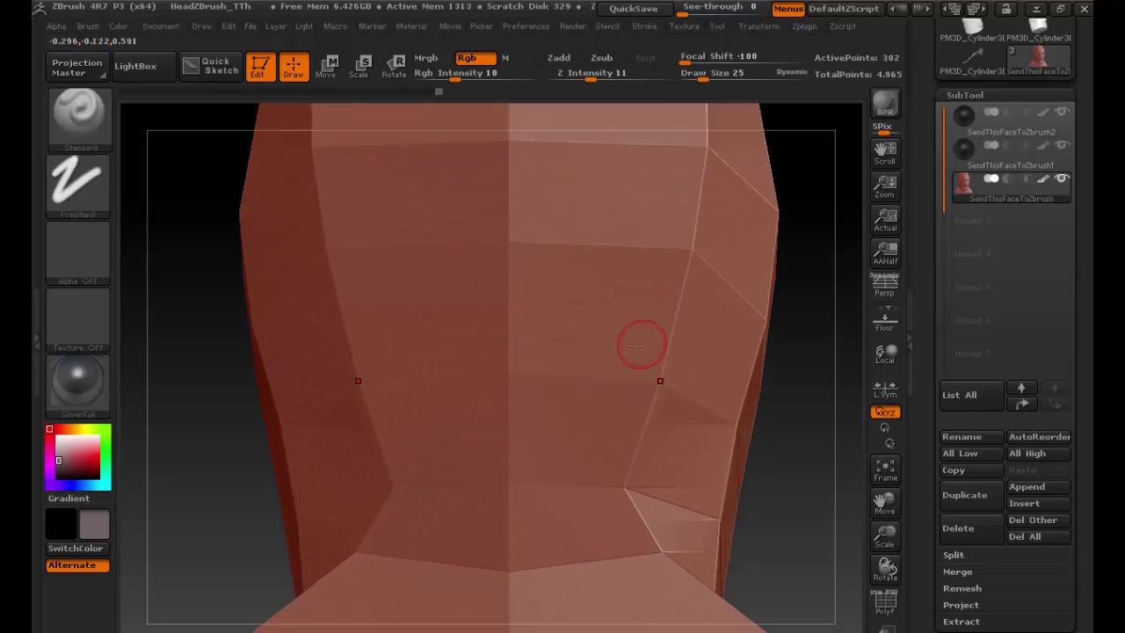
- Choose a dark red and, with Draw Size 14 and Rgb Intensity 100, paint a spot on the back of the low-resolution head
left_click_drag(83, 457, 98, 461)
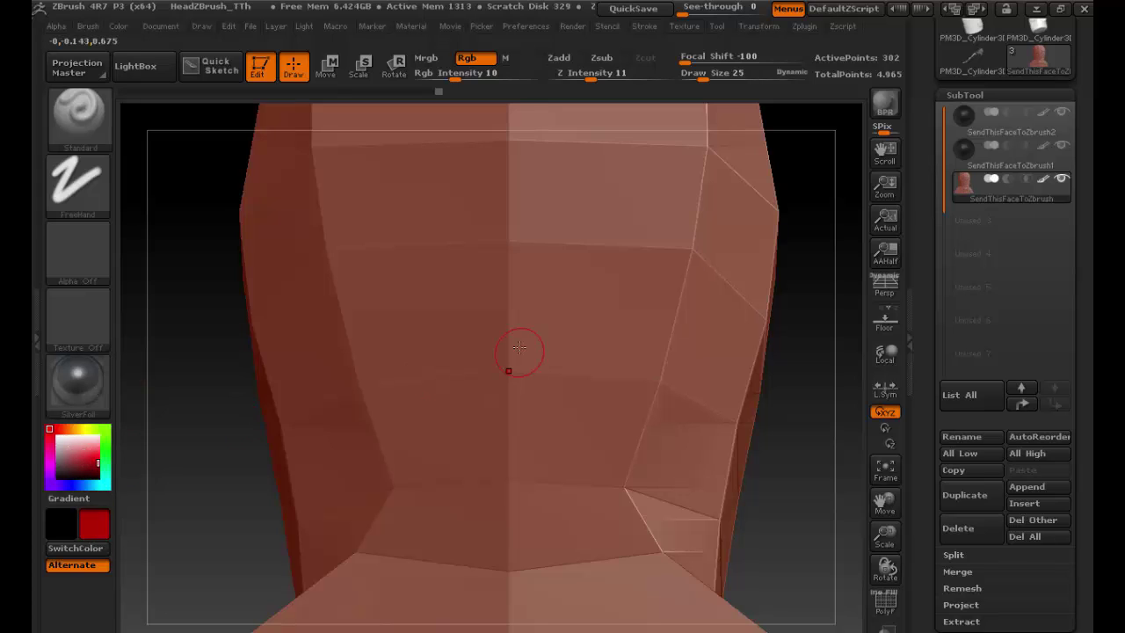
key("s")
left_click_drag(512, 314, 482, 321)
left_click(510, 369)
left_click_drag(455, 78, 538, 74)
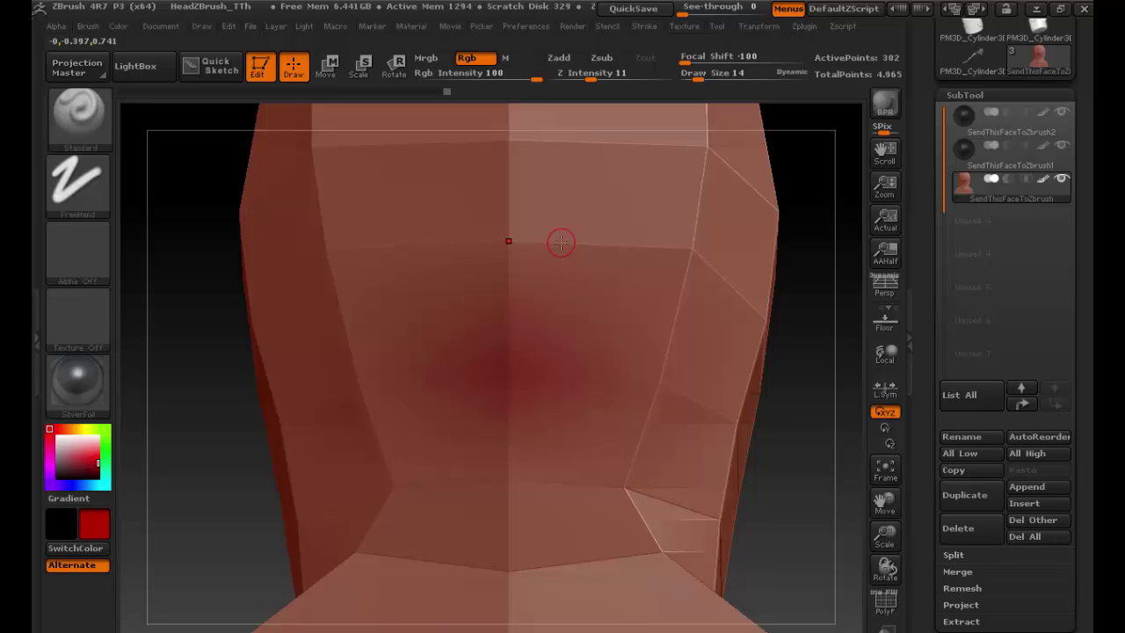
- Step the head up to higher subdivision levels and paint more dark red strokes across the back of the head
key("ctrl+d")
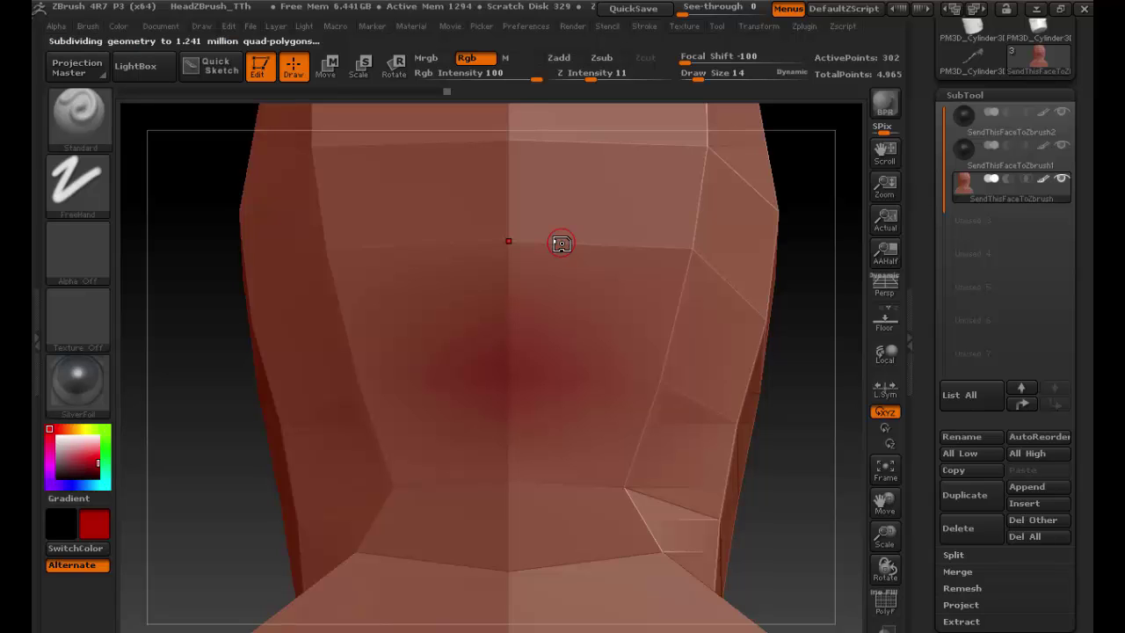
key("d")
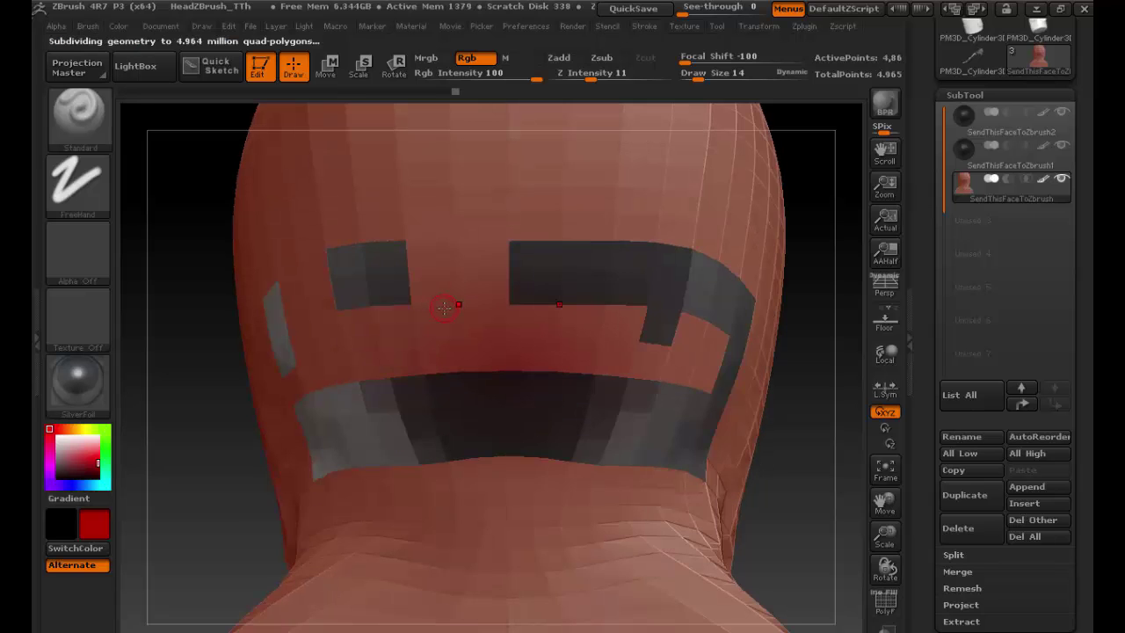
key("d")
mouse_move(787, 415)
left_mouse_down()
mouse_move(804, 416)
mouse_move(685, 419)
mouse_move(806, 420)
left_mouse_up()
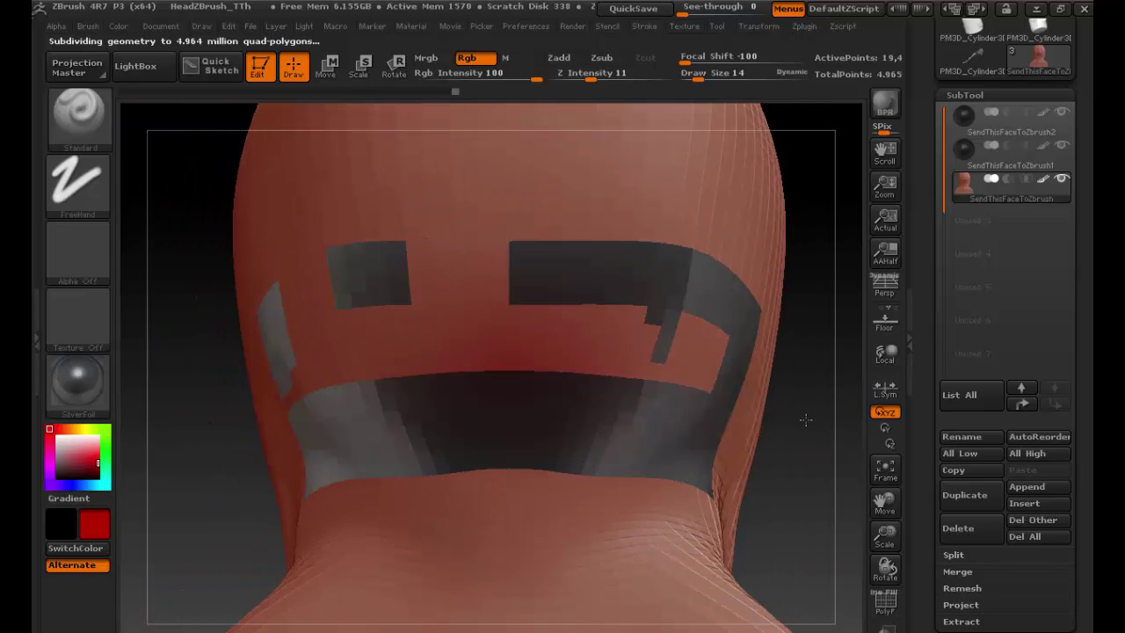
mouse_move(440, 314)
left_mouse_down()
mouse_move(452, 255)
mouse_move(479, 241)
mouse_move(489, 309)
mouse_move(448, 338)
mouse_move(395, 273)
left_mouse_up()
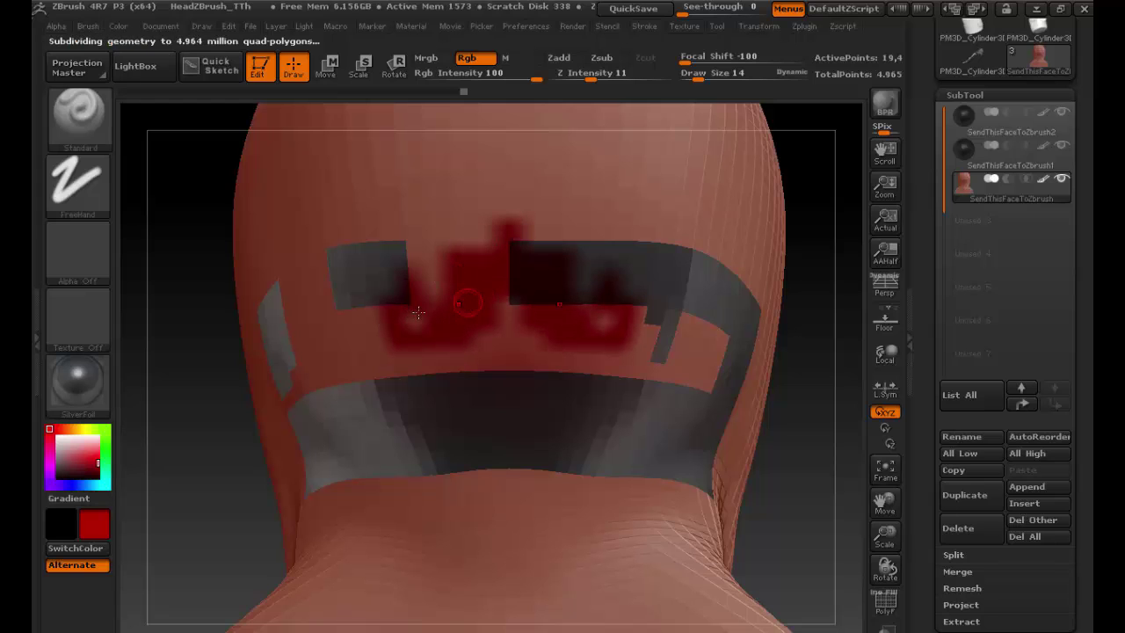
mouse_move(435, 311)
left_mouse_down()
mouse_move(439, 285)
mouse_move(424, 262)
mouse_move(456, 270)
left_mouse_up()
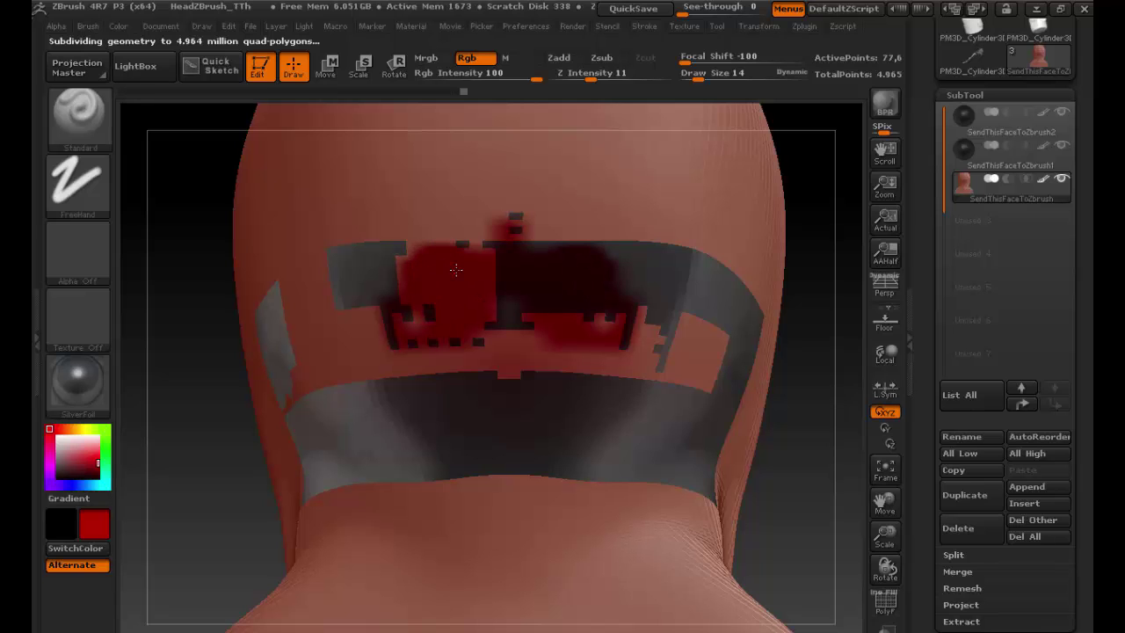
- Set the material to MatCap Sculpy2 and raise the head to a higher subdivision level
right_click_drag(455, 284, 301, 284, "ctrl")
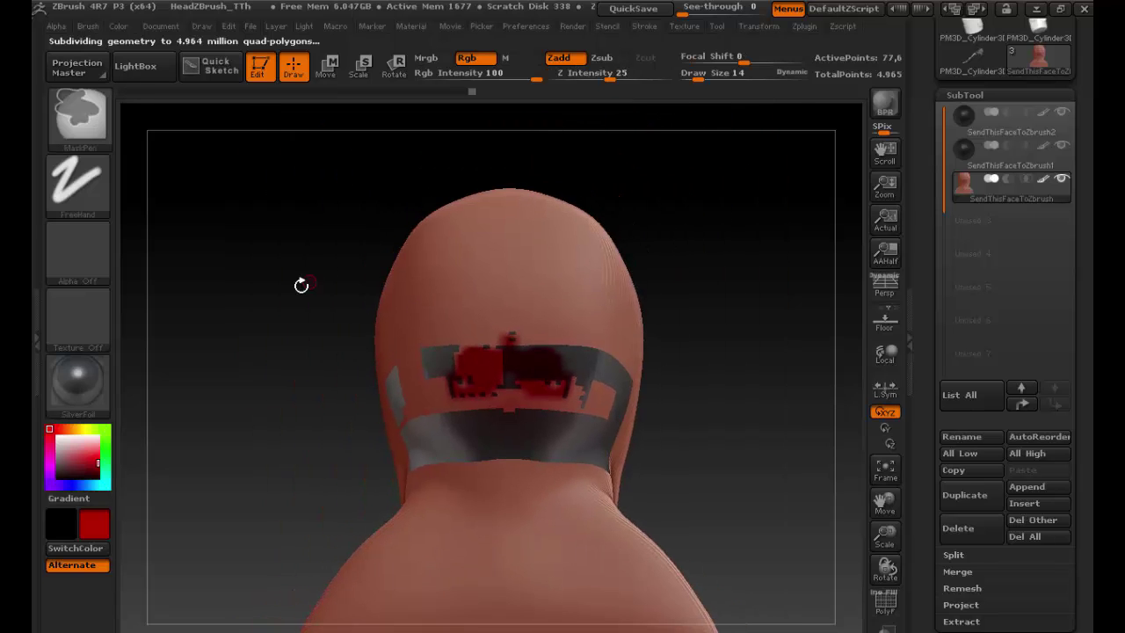
left_click(61, 378)
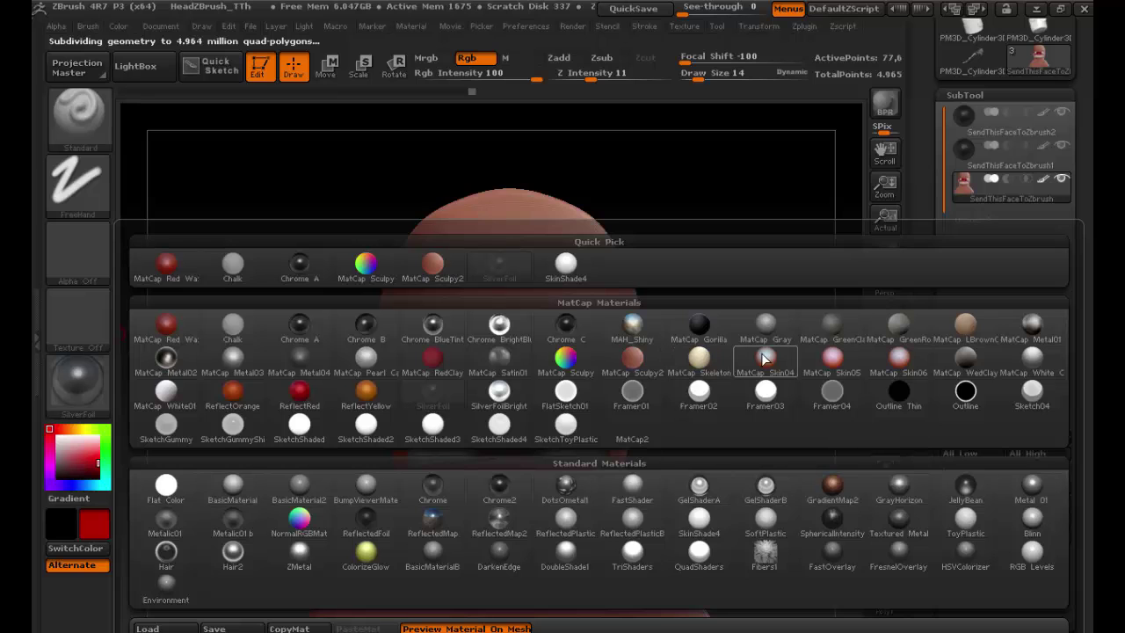
left_click(634, 358)
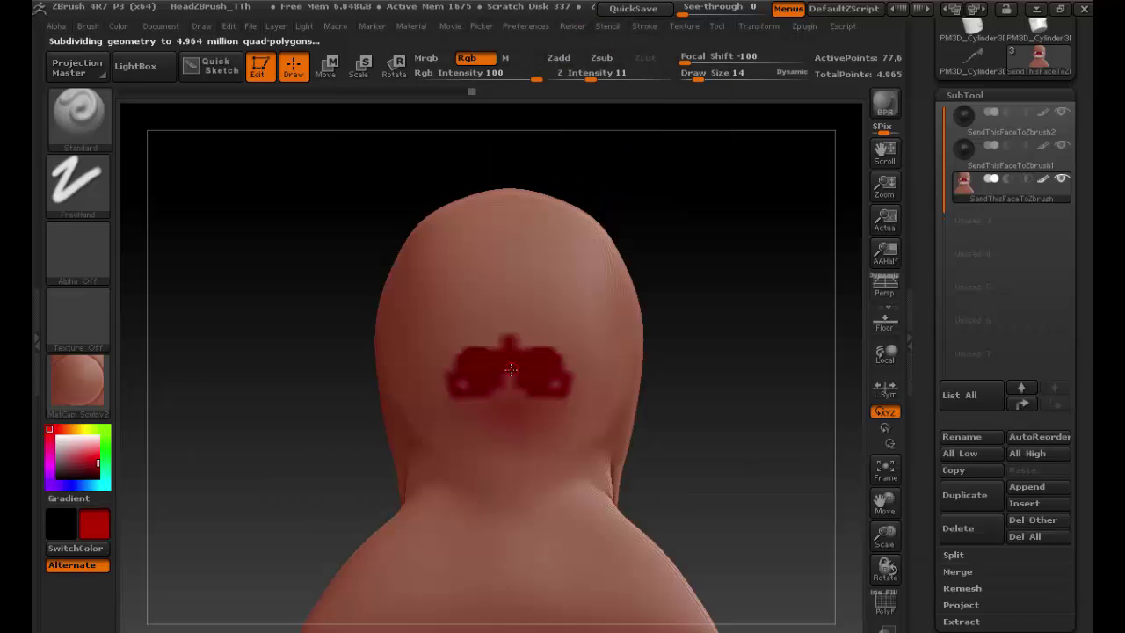
left_click_drag(735, 380, 753, 377)
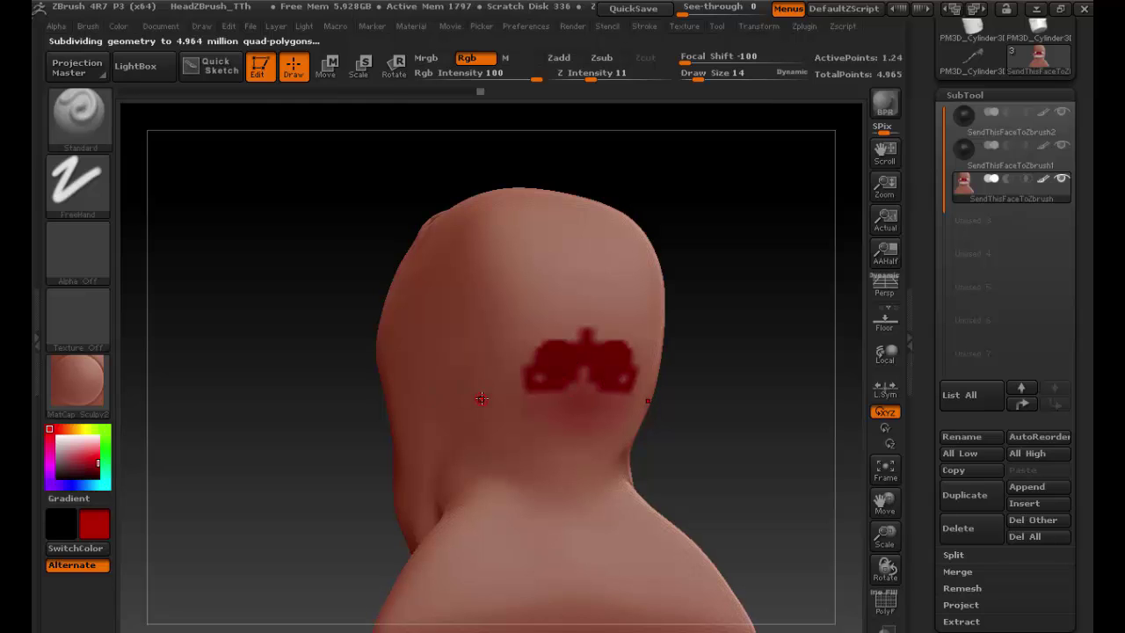
- Choose white, enable Mrgb with Draw Size 179, and paint over the dark red patch on the back of the head
left_click(57, 437)
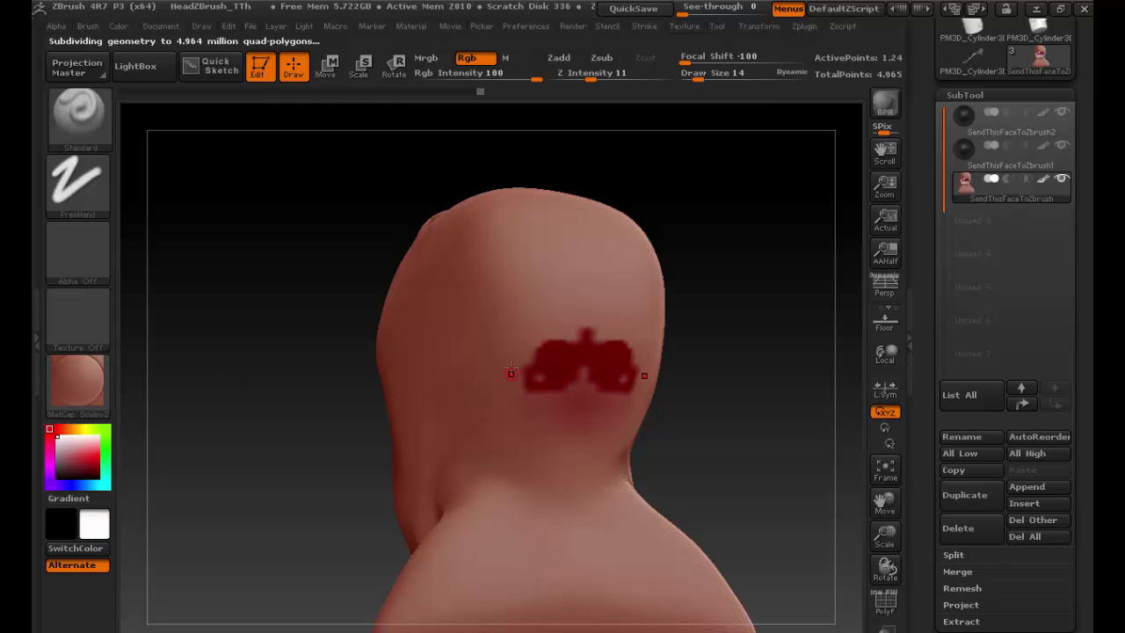
key("s")
mouse_move(500, 346)
left_mouse_down()
mouse_move(538, 346)
mouse_move(589, 378)
mouse_move(575, 396)
left_mouse_up()
left_click(426, 62)
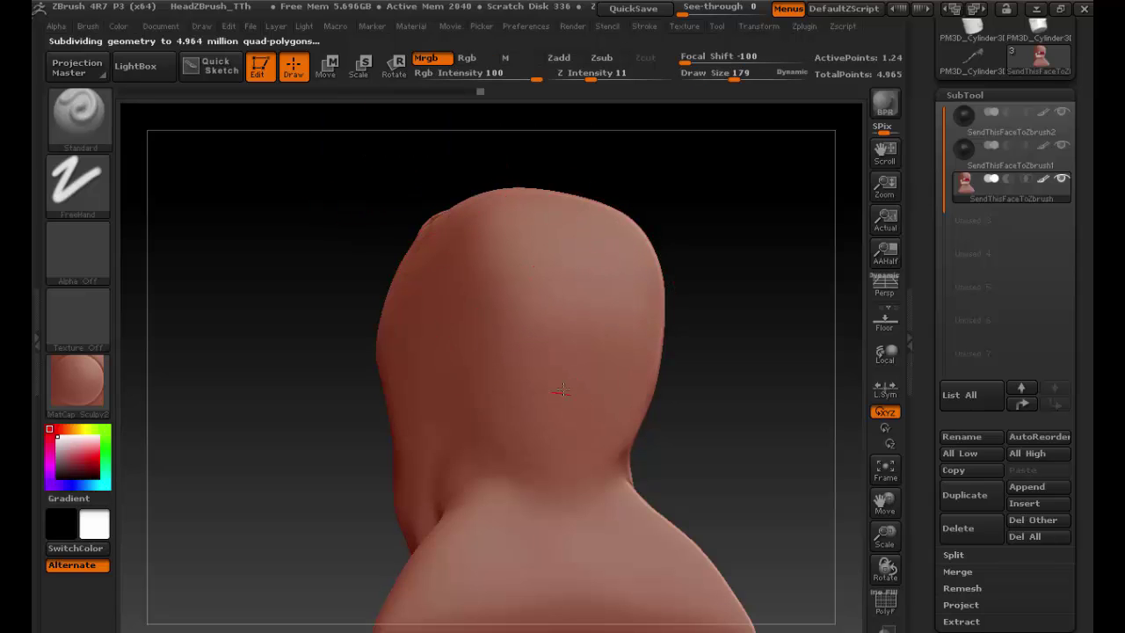
left_click_drag(610, 476, 600, 464)
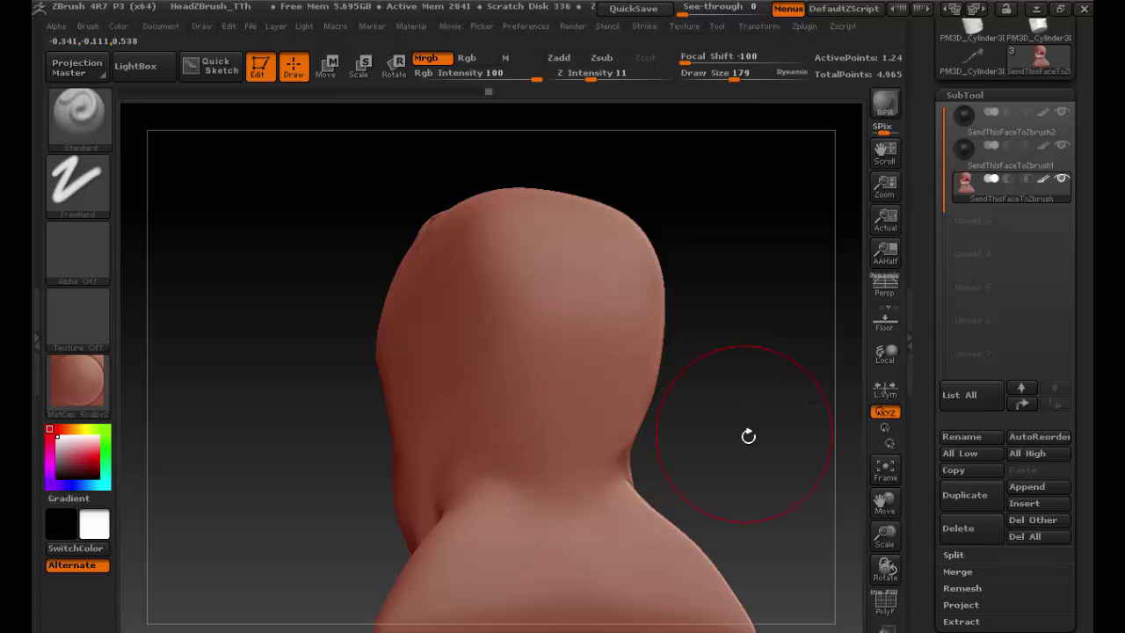
mouse_move(747, 434)
left_mouse_down()
mouse_move(836, 438)
mouse_move(813, 441)
left_mouse_up()
left_click_drag(636, 374, 585, 460, "shift")
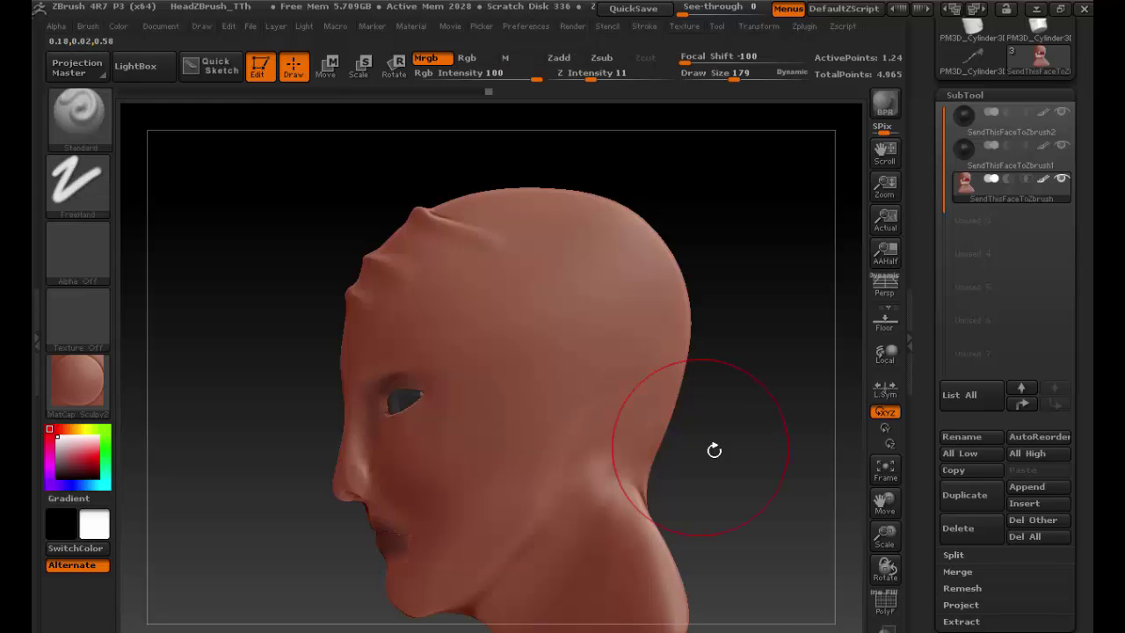
mouse_move(715, 447)
left_mouse_down()
mouse_move(786, 442)
mouse_move(747, 389)
left_mouse_up()
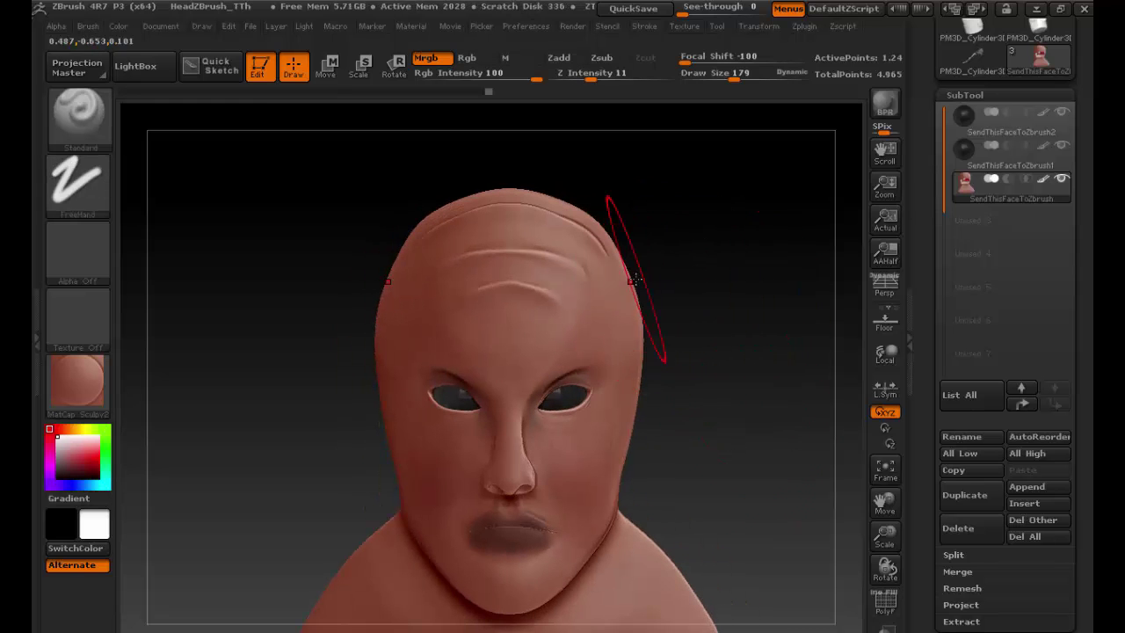
- Set the Draw Size to 73 and choose the dotted Alpha 23 for the Standard brush
key("s")
left_click_drag(650, 272, 615, 271)
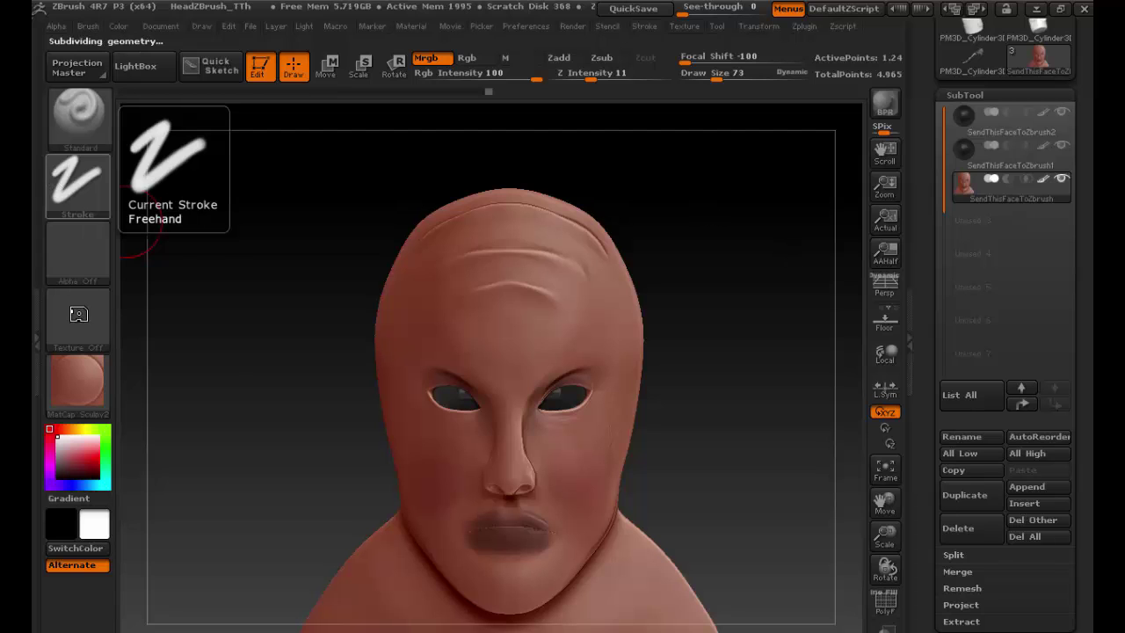
left_click(91, 263)
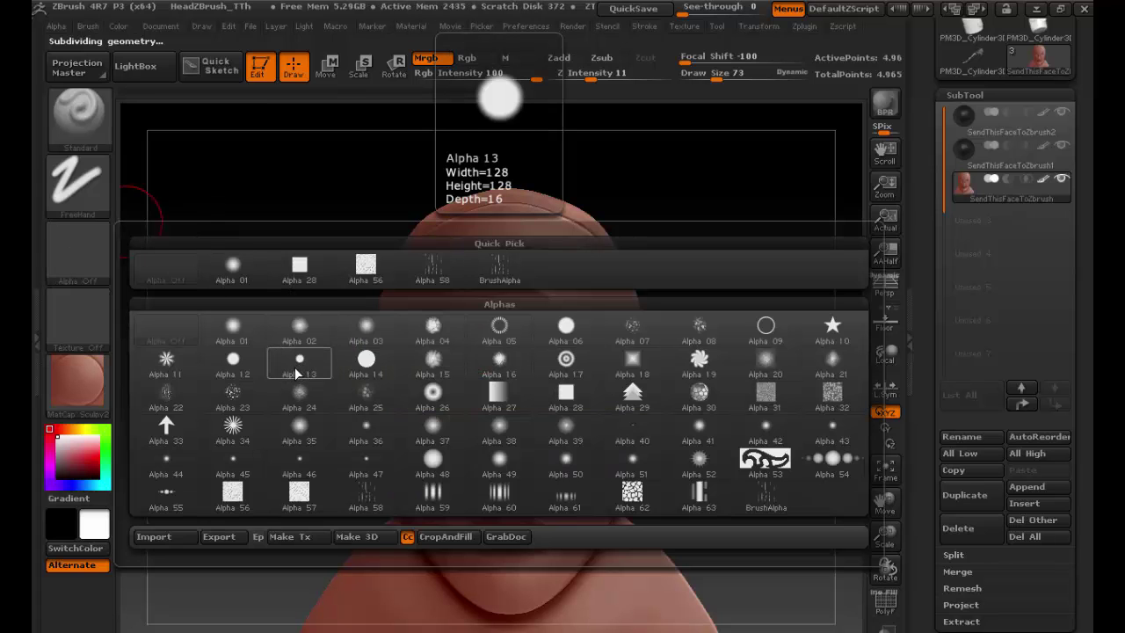
left_click(232, 396)
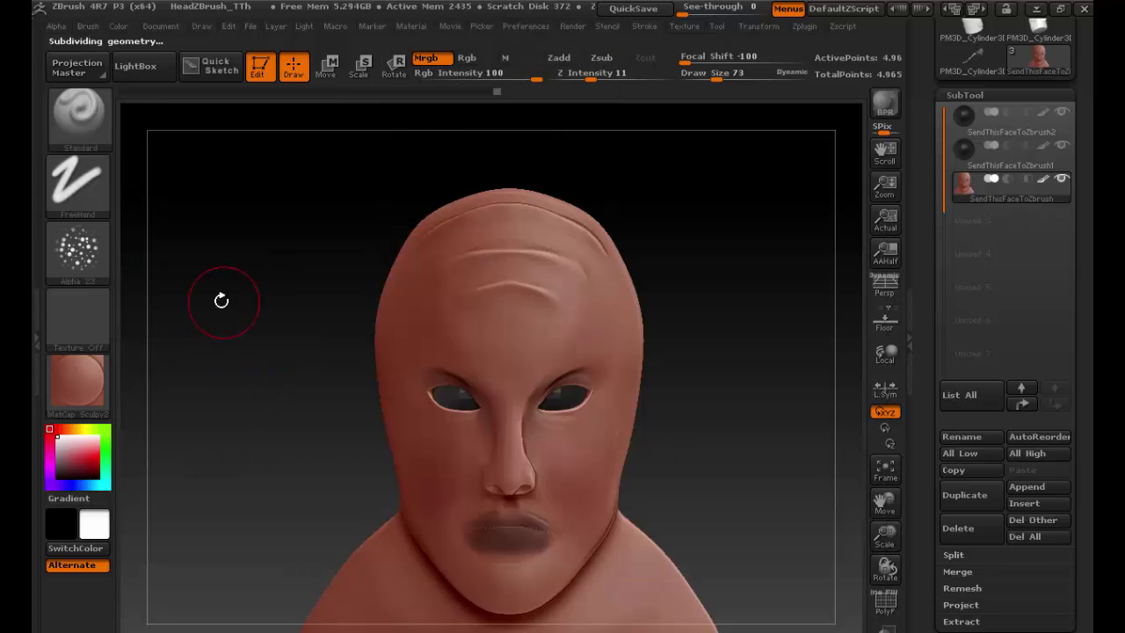
- Choose a medium brown with an orange hue as the painting colour
left_click(69, 448)
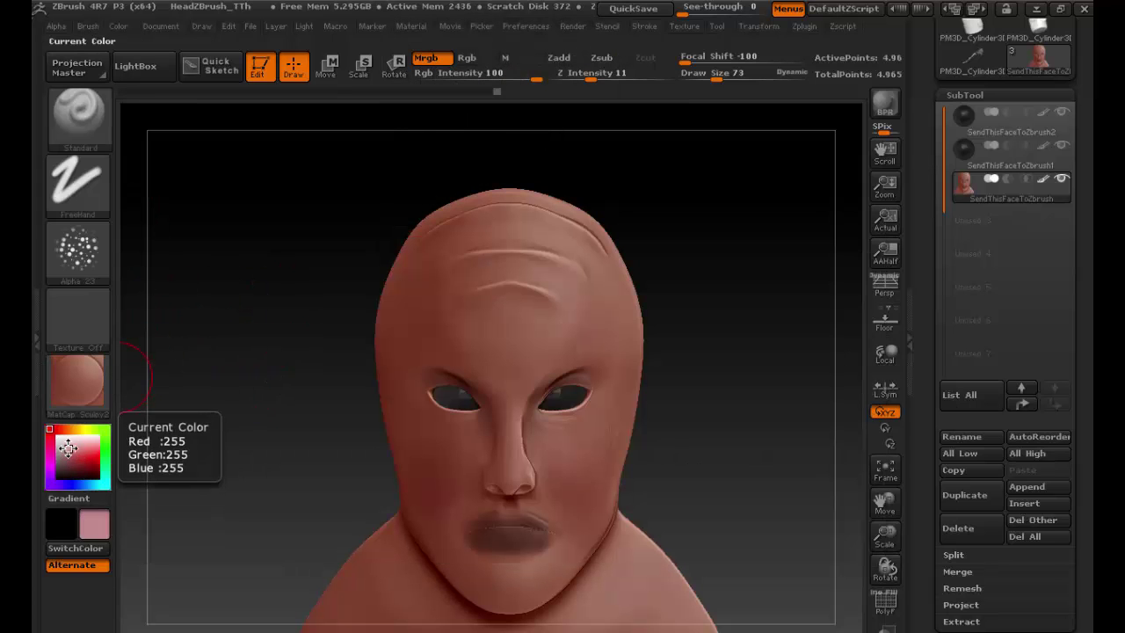
left_click_drag(68, 448, 80, 461)
left_click(64, 453)
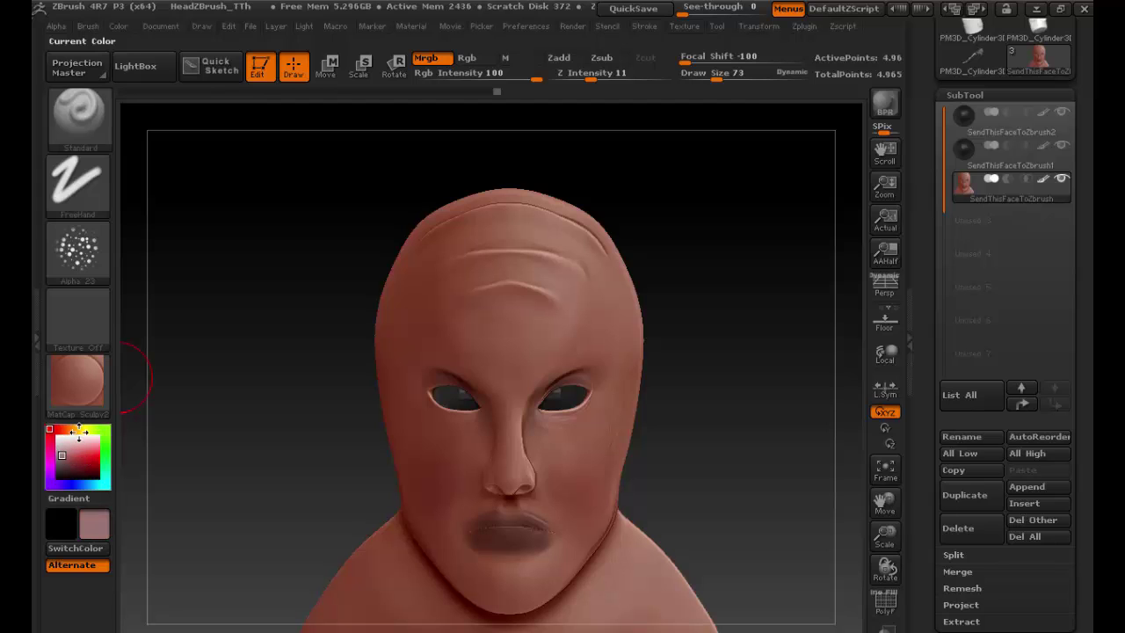
left_click(67, 429)
left_click_drag(76, 450, 79, 466)
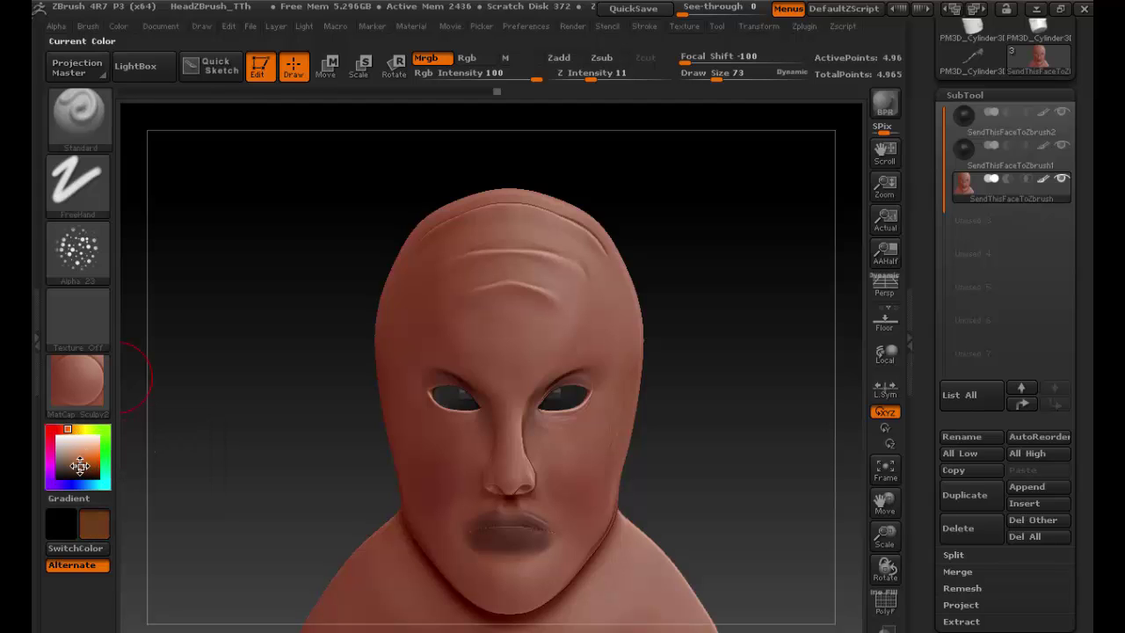
- Switch the stroke to DragRect and stamp a patch of brown freckles on the cheek beside the nose
left_click(79, 195)
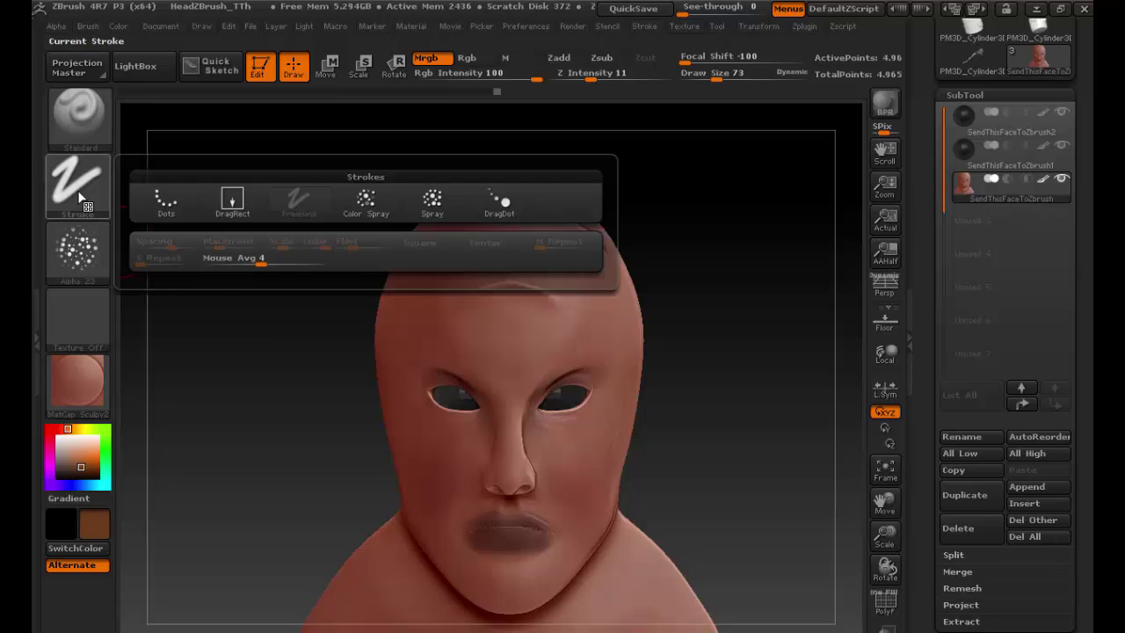
left_click(232, 200)
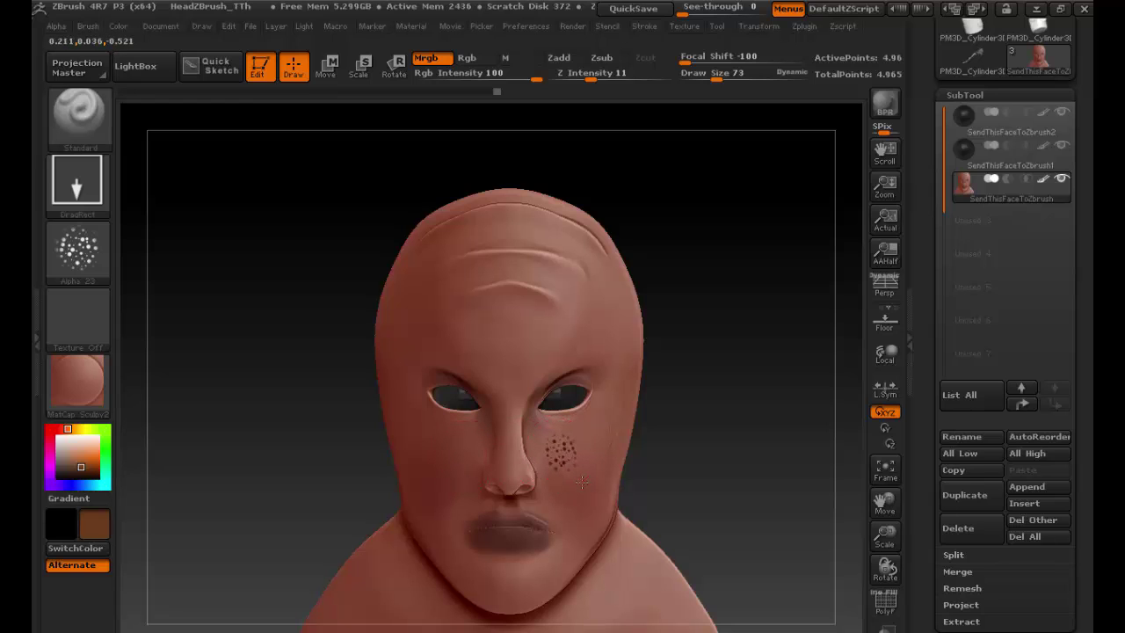
left_click_drag(545, 502, 536, 506)
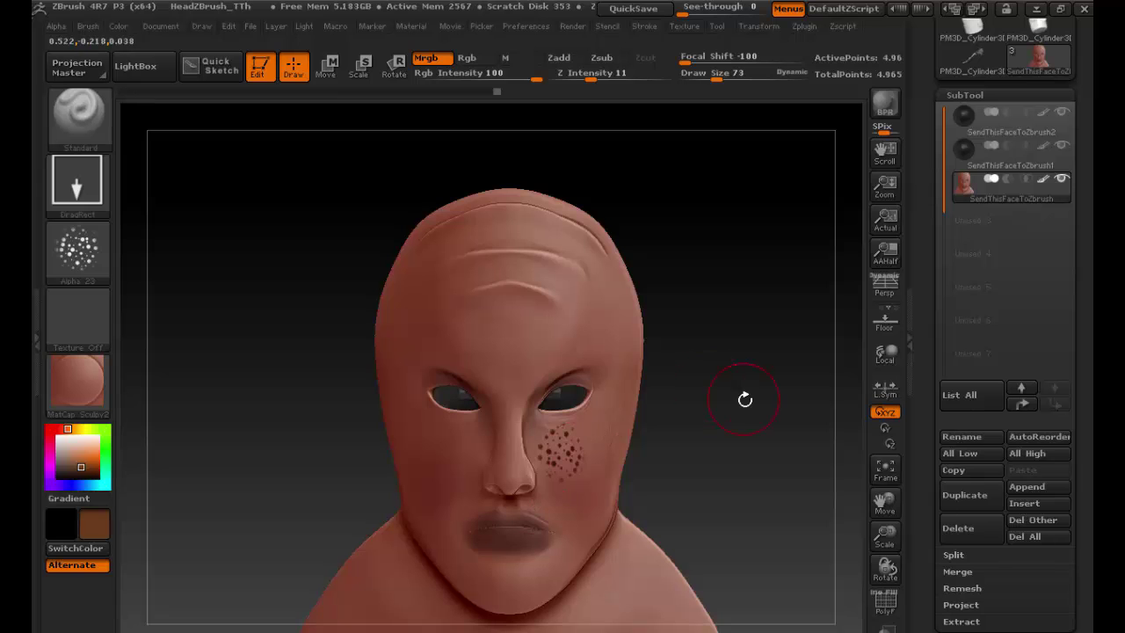
- Undo the large freckle stamp and, with Draw Size 27, stamp smaller brown freckle patches just below the eye
mouse_move(714, 438)
right_mouse_down("alt")
mouse_move(663, 393)
mouse_move(833, 399)
right_mouse_up("alt")
key("ctrl+z")
key("s")
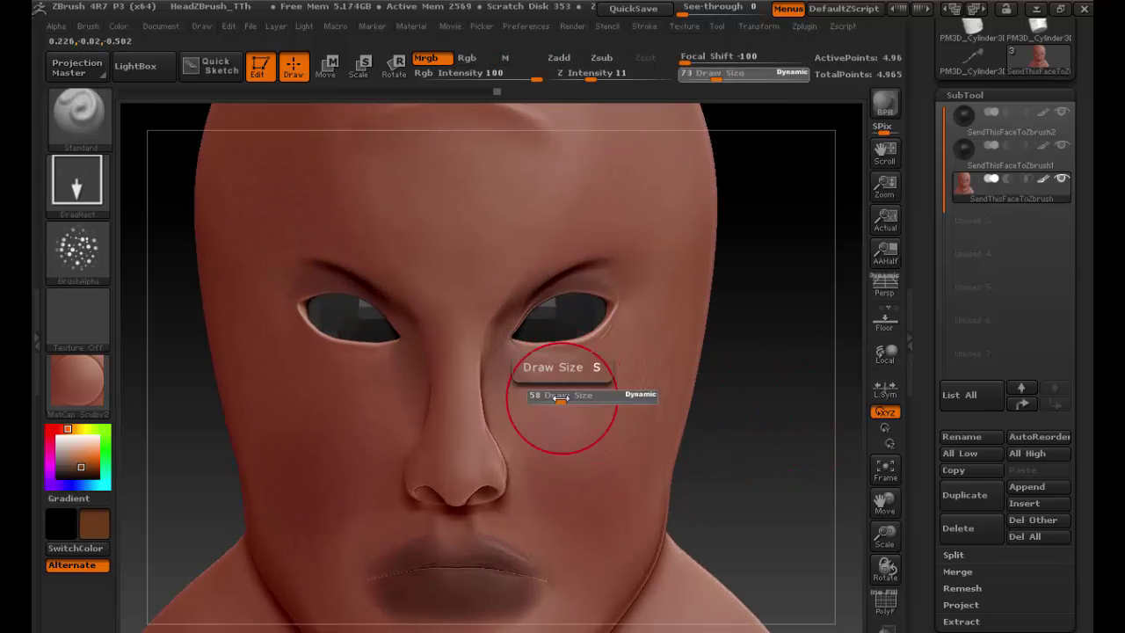
left_click_drag(572, 398, 551, 397)
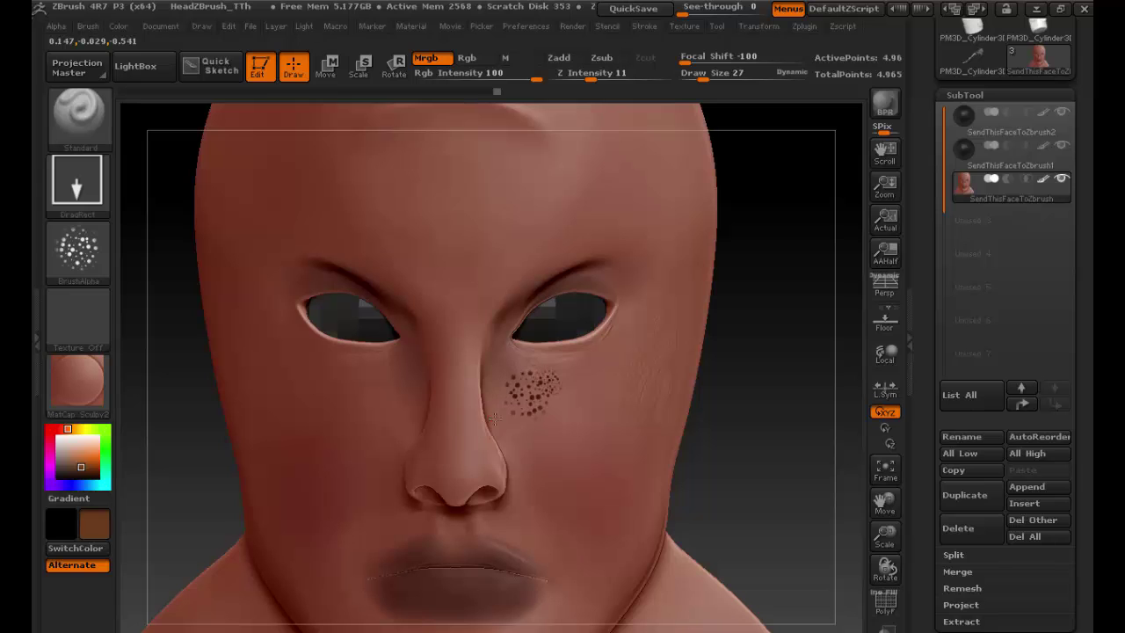
mouse_move(796, 414)
left_mouse_down()
mouse_move(756, 413)
mouse_move(782, 411)
left_mouse_up()
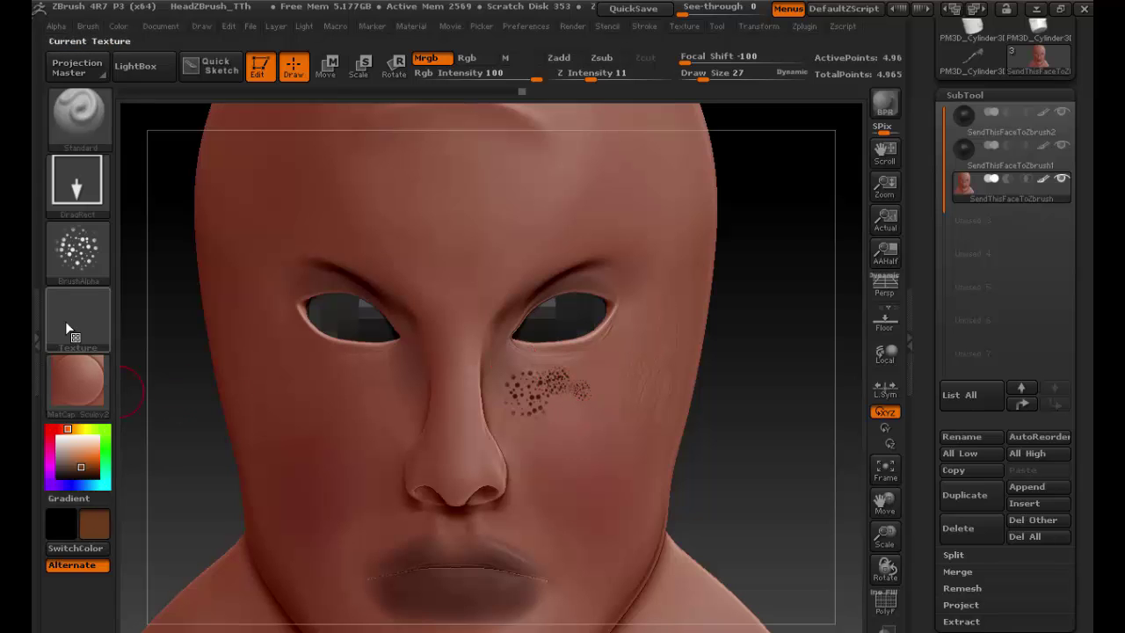
- Turn the brush alpha off and choose the jelly-bean Texture 23 as the brush texture
left_click(76, 279)
left_click(165, 275)
left_click(97, 318)
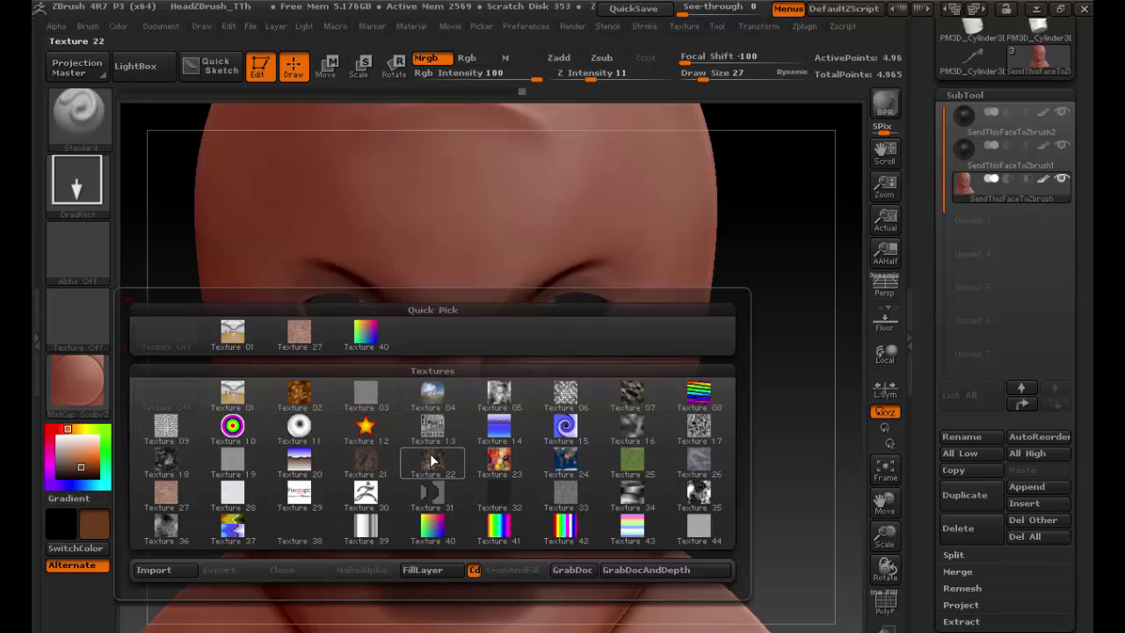
mouse_move(432, 462)
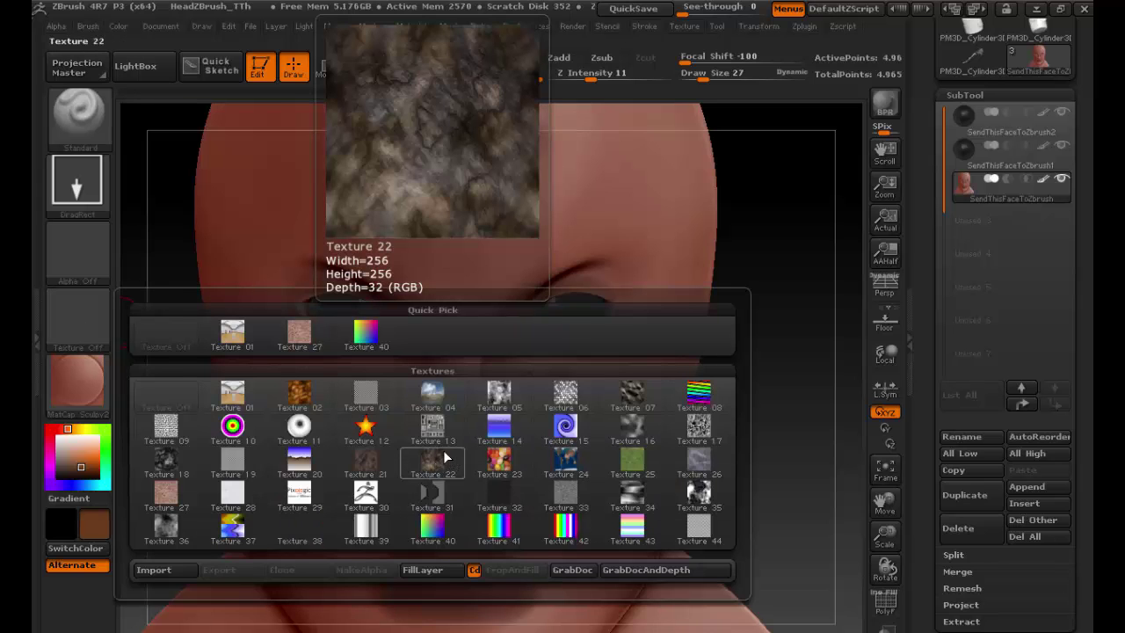
left_click(501, 463)
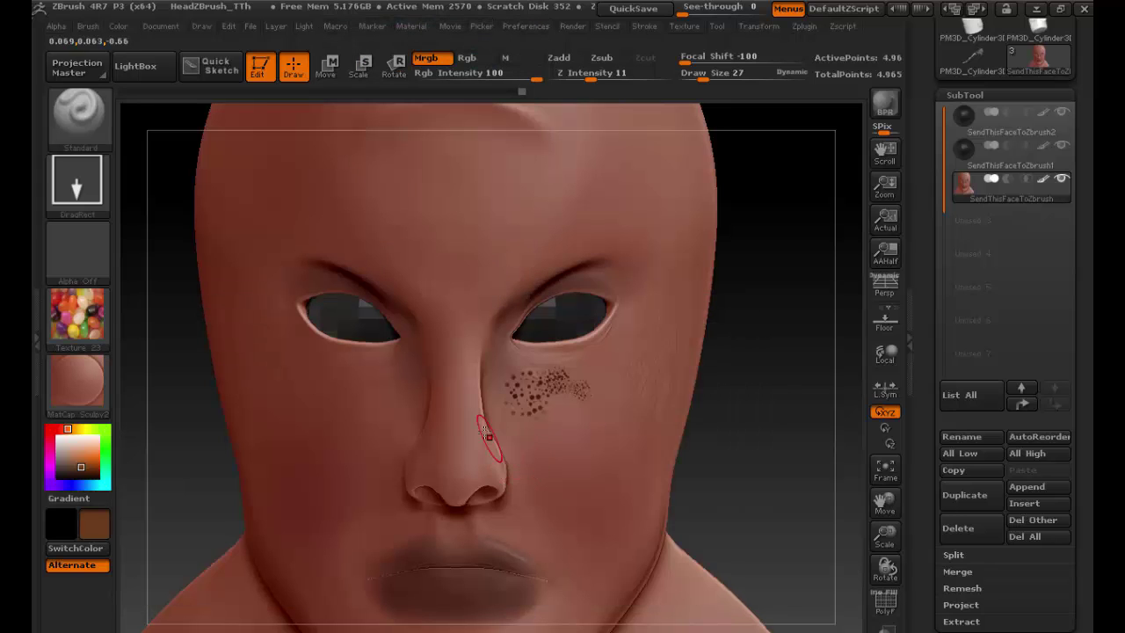
- Try the jelly-bean texture on the nose, stamping it with DragRect and painting with the Dots stroke, and undo these strokes
left_click_drag(428, 436, 382, 469)
left_click_drag(736, 489, 648, 447)
left_click(77, 180)
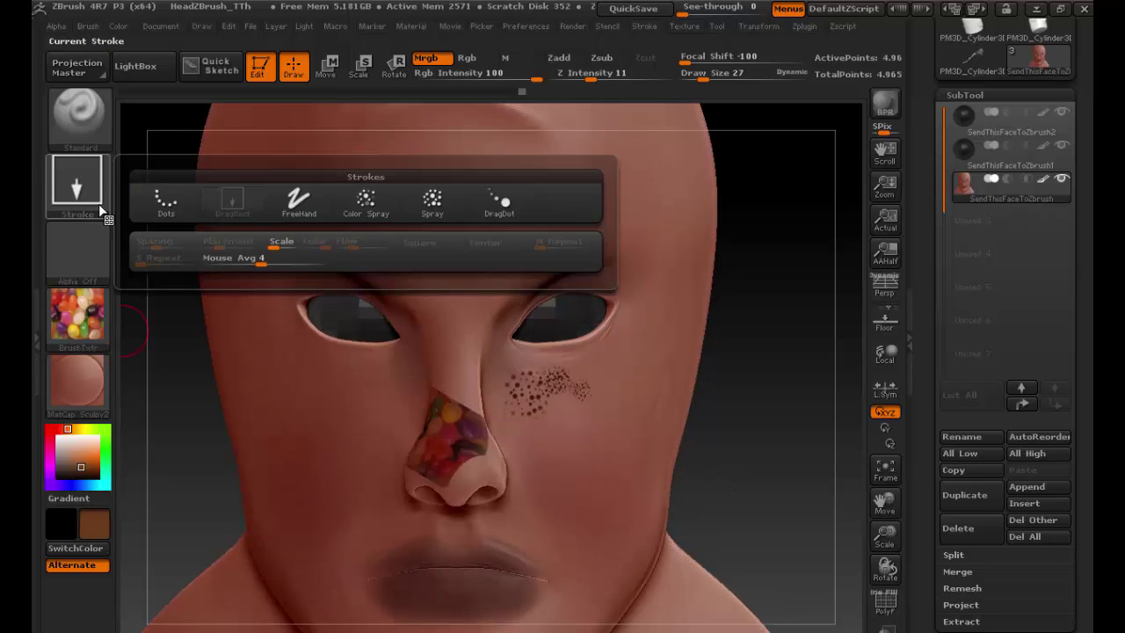
left_click(167, 198)
mouse_move(458, 380)
left_mouse_down()
mouse_move(462, 406)
mouse_move(501, 448)
mouse_move(458, 487)
mouse_move(418, 488)
mouse_move(494, 496)
mouse_move(475, 462)
left_mouse_up()
key("ctrl")
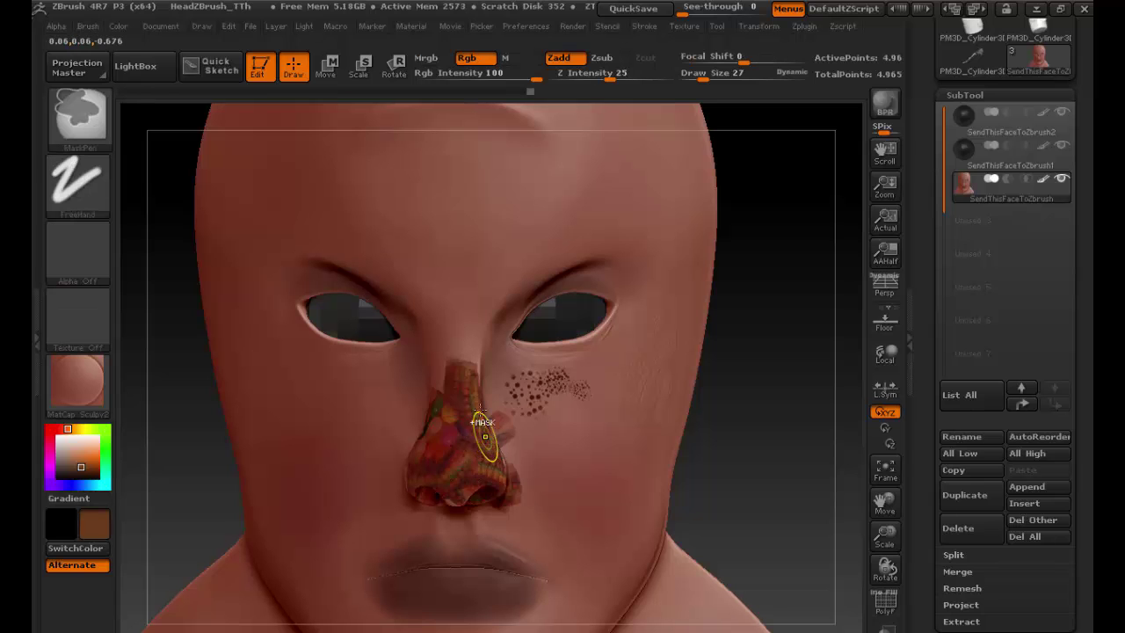
key("ctrl+z")
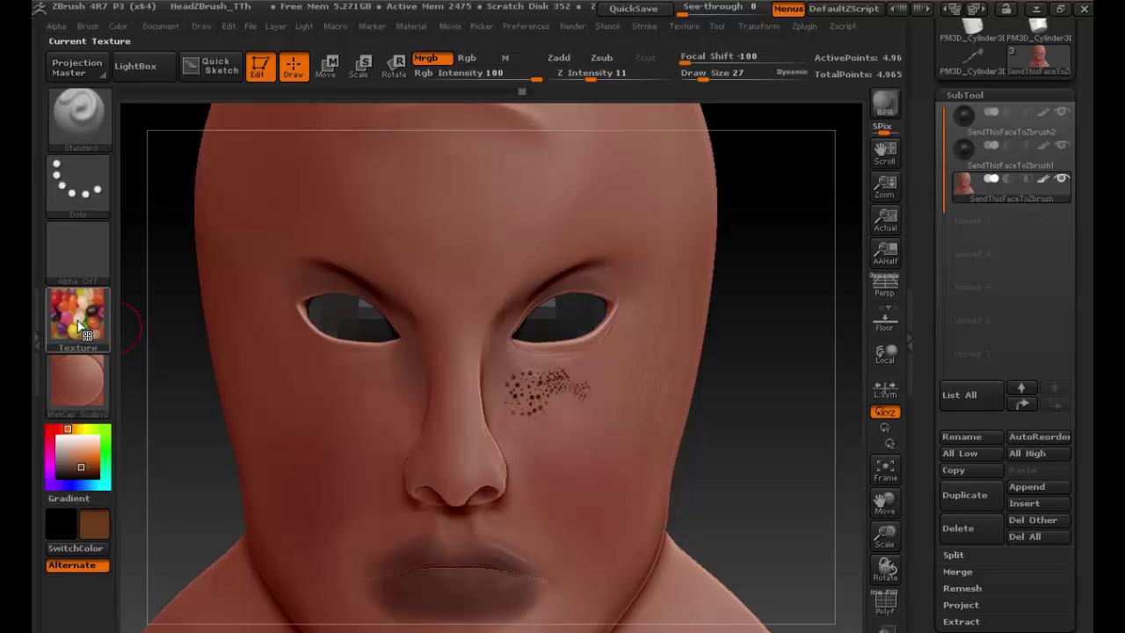
- Try stamping Texture 34 with the DragRect stroke between the forehead and the bridge of the nose, and undo the stamp
left_click(79, 327)
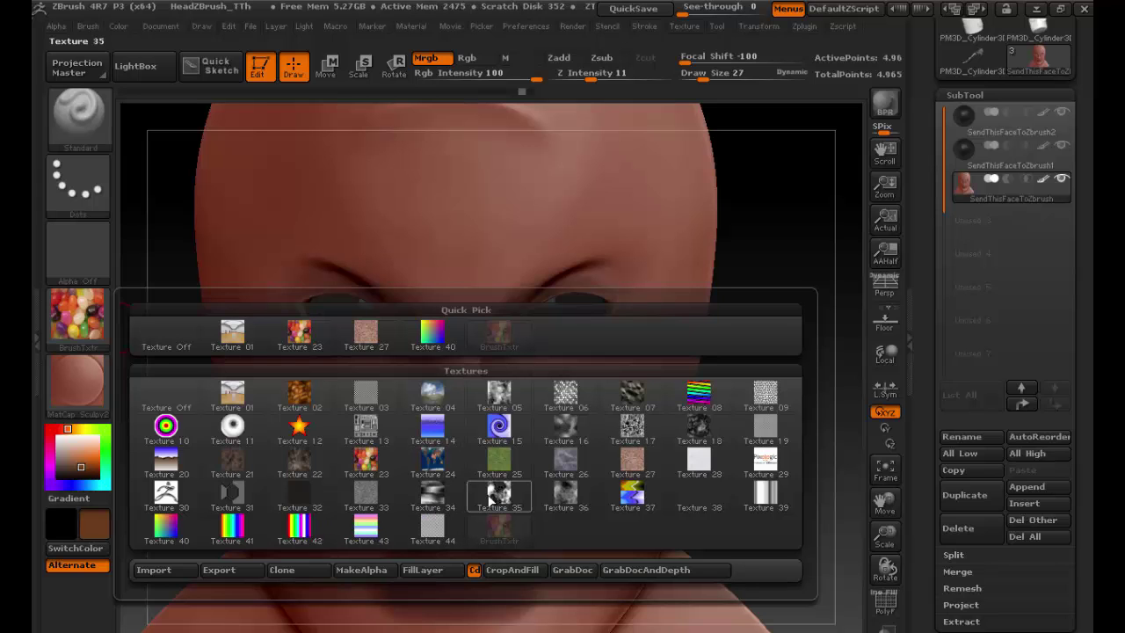
left_click(437, 498)
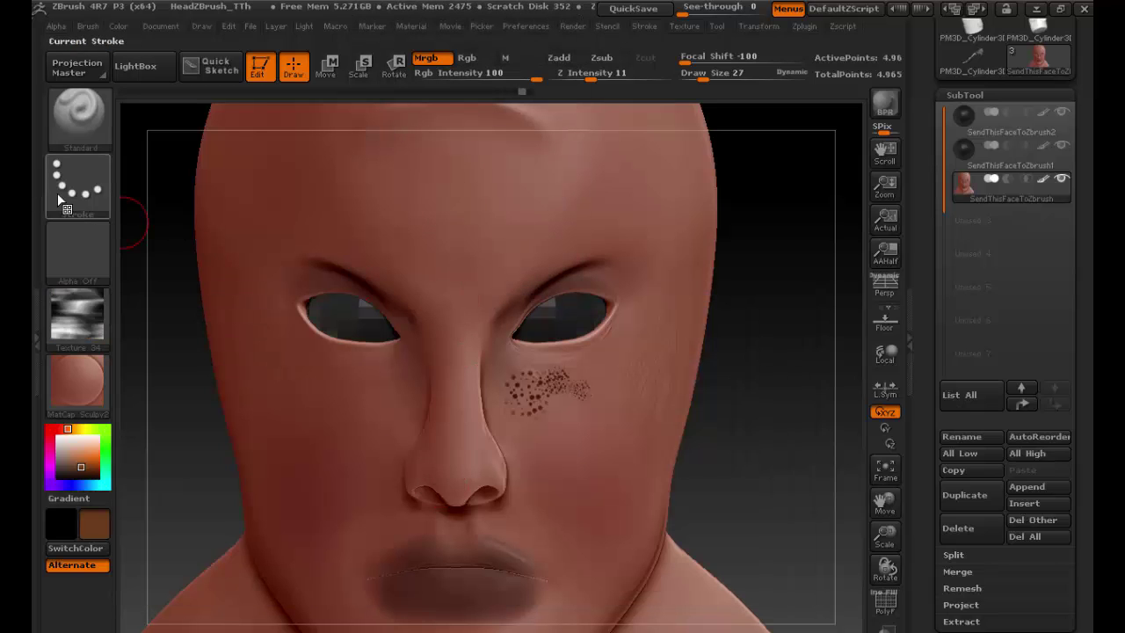
left_click(79, 187)
left_click(246, 203)
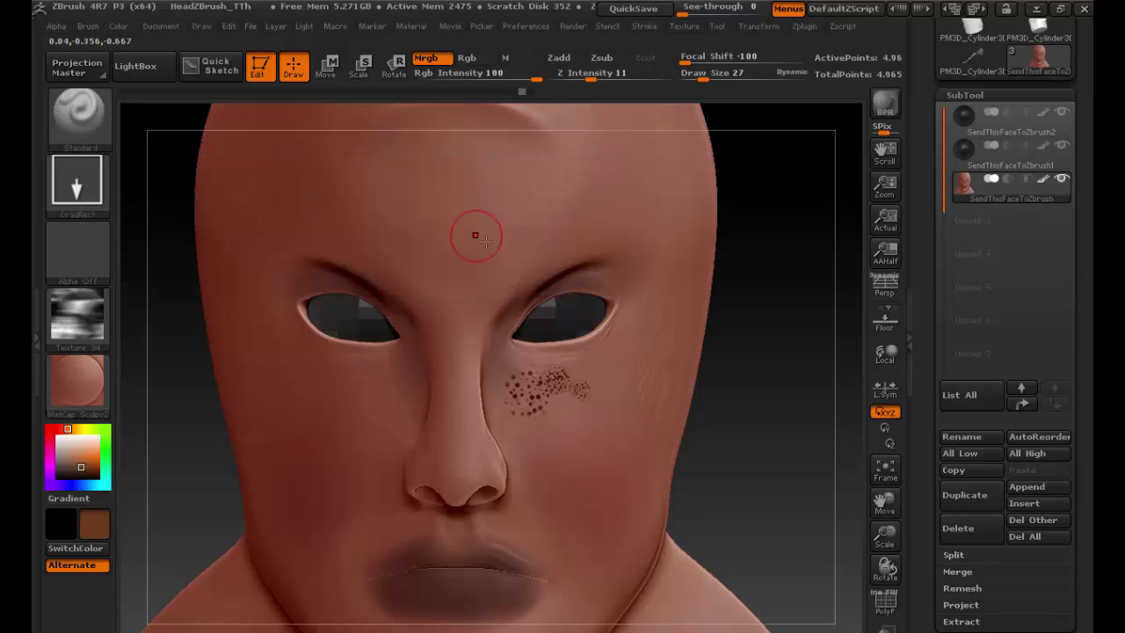
mouse_move(470, 242)
left_mouse_down()
mouse_move(466, 369)
mouse_move(301, 419)
mouse_move(298, 359)
left_mouse_up()
mouse_move(292, 314)
left_mouse_down()
mouse_move(307, 295)
mouse_move(361, 297)
left_mouse_up()
key("ctrl")
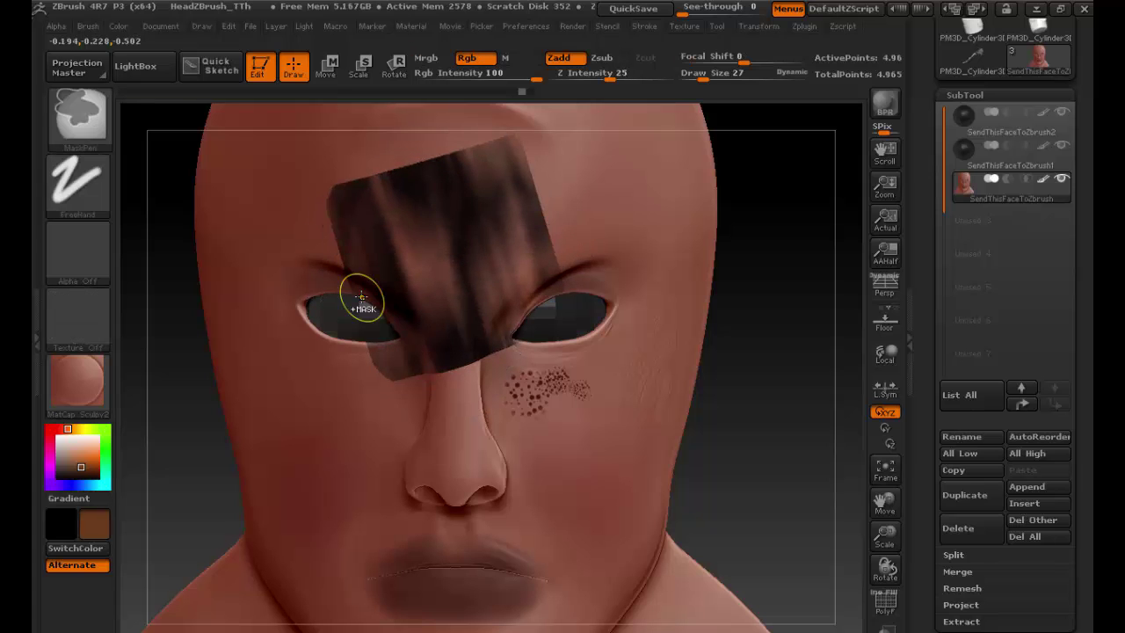
key("ctrl+z")
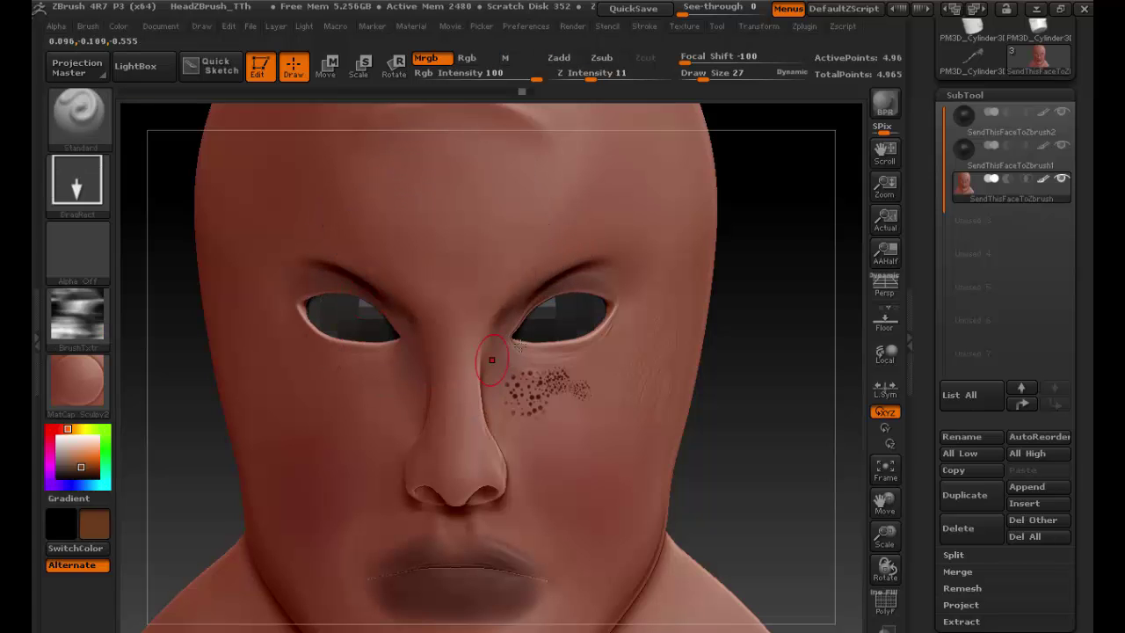
- Turn the brush texture off and return to a front view of the whole bust
left_click_drag(804, 360, 527, 351)
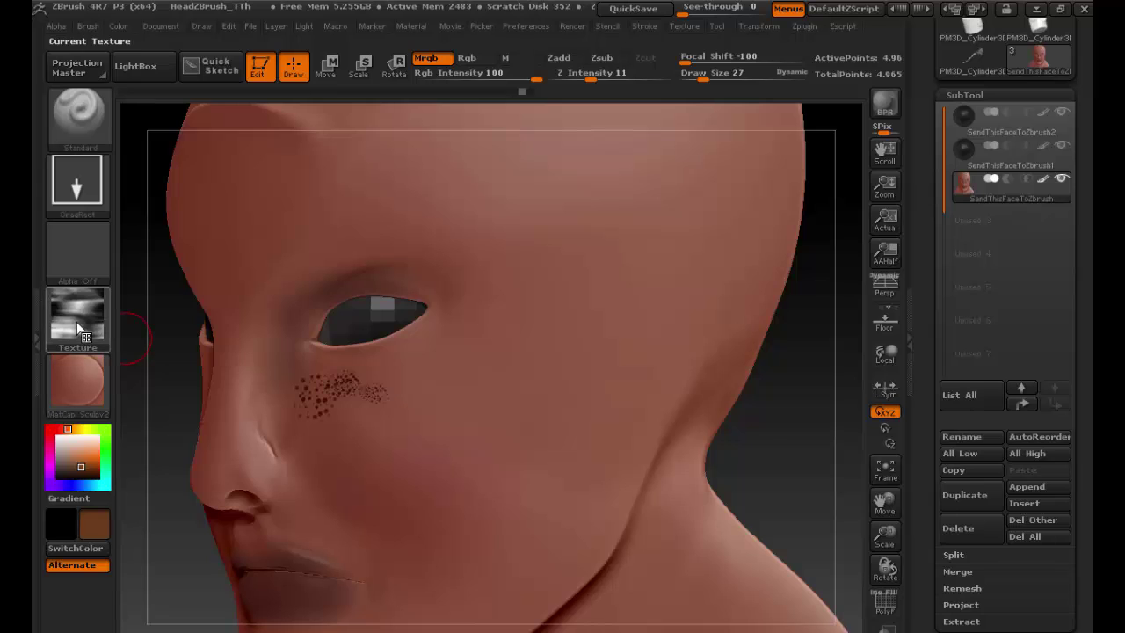
left_click(77, 314)
left_click(172, 343)
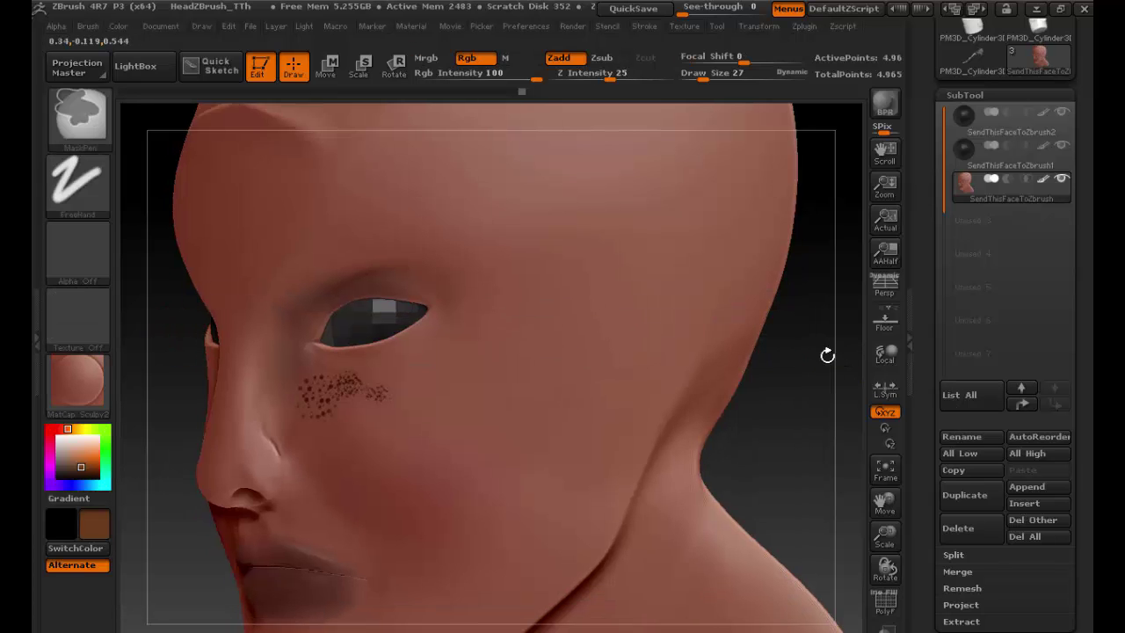
left_click_drag(829, 355, 732, 359)
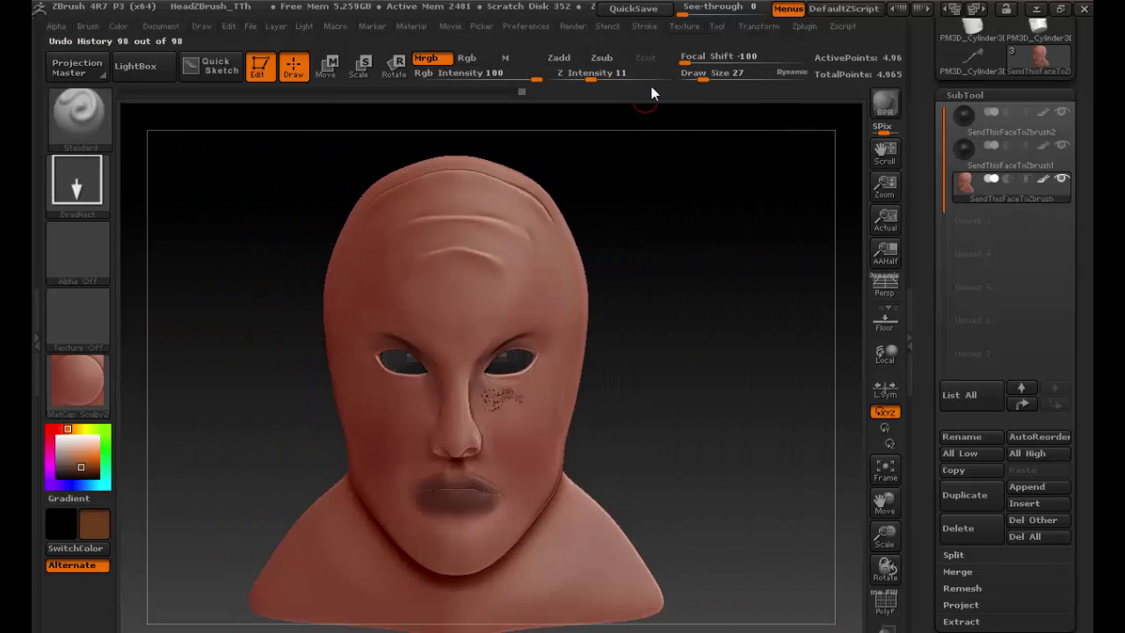
- Import the LabelSheet image from the sourceimages folder of the Sarcona_Drone_MW project into the texture library
left_click(689, 28)
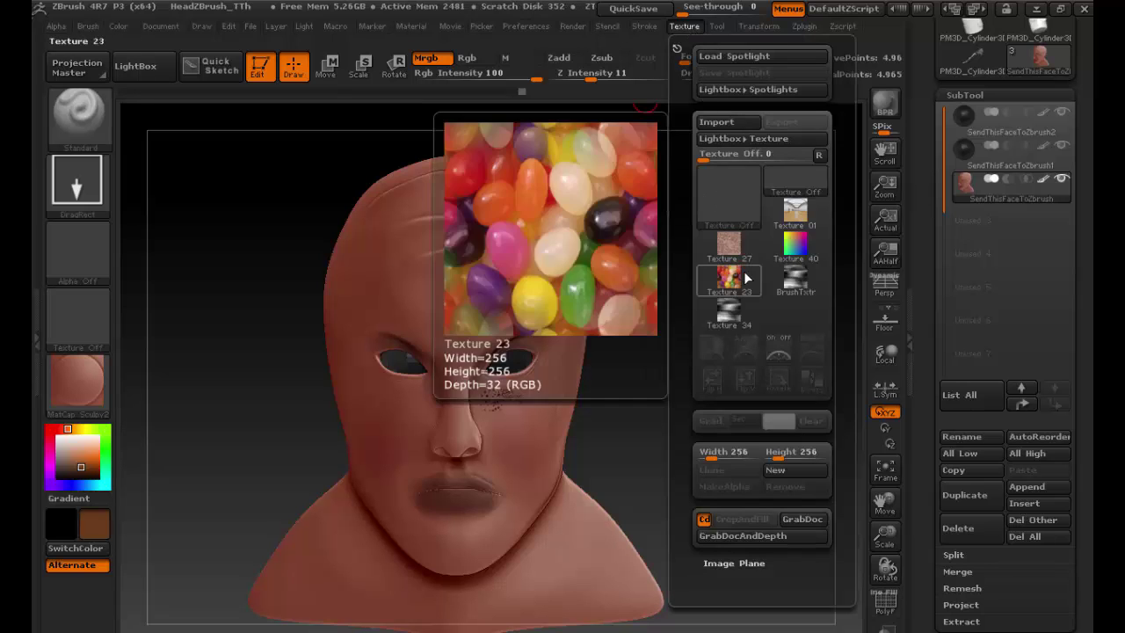
left_click(731, 195)
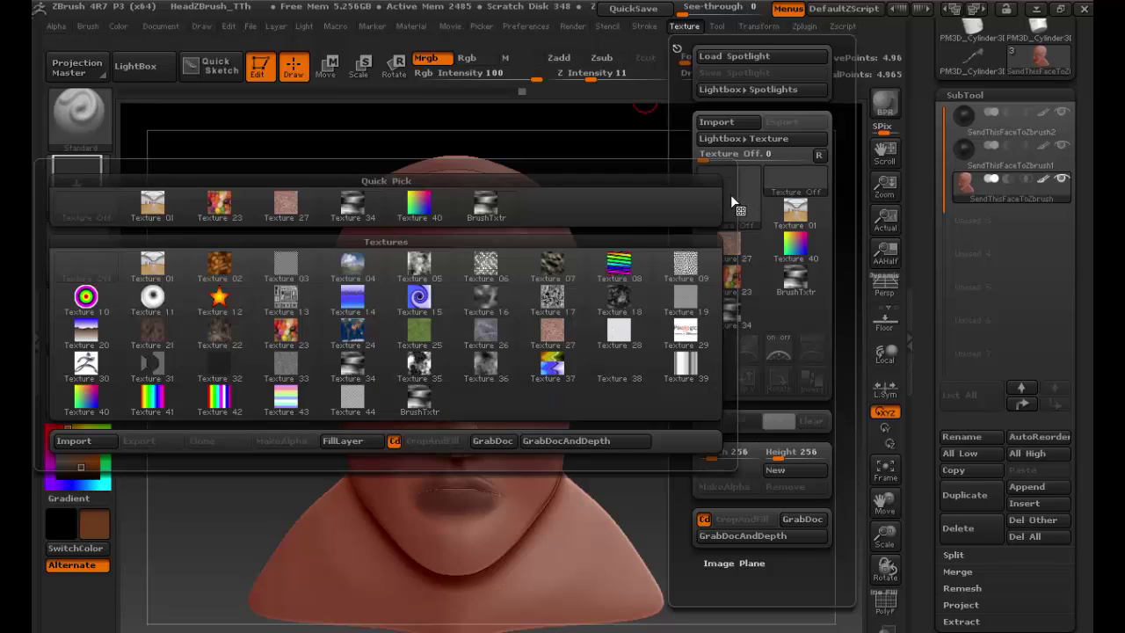
left_click(74, 440)
left_click(182, 37)
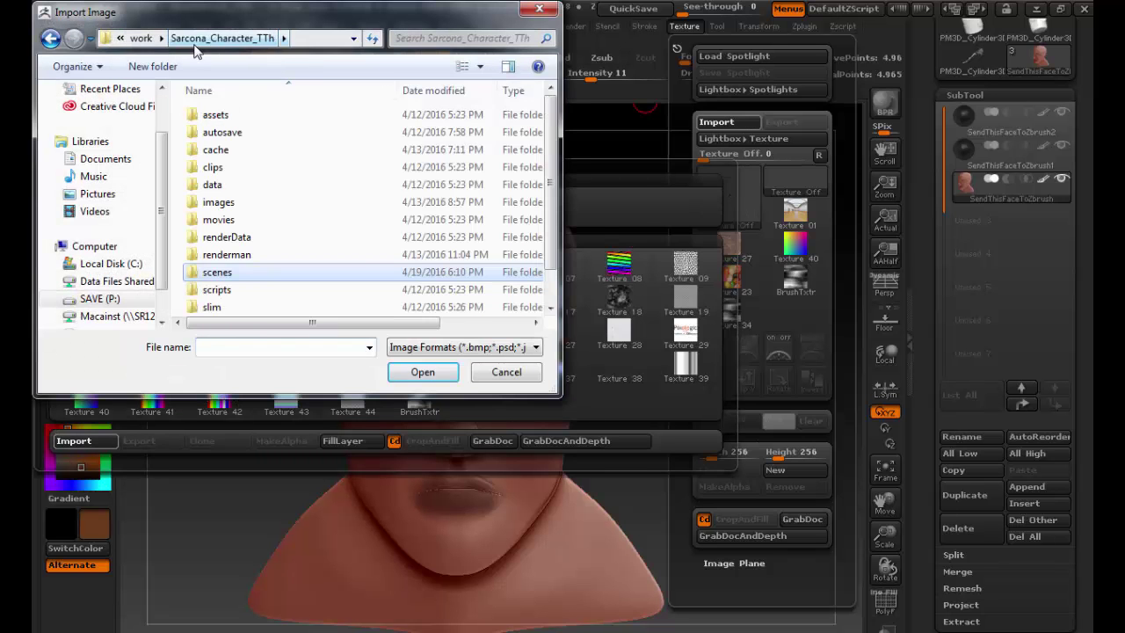
left_click(161, 38)
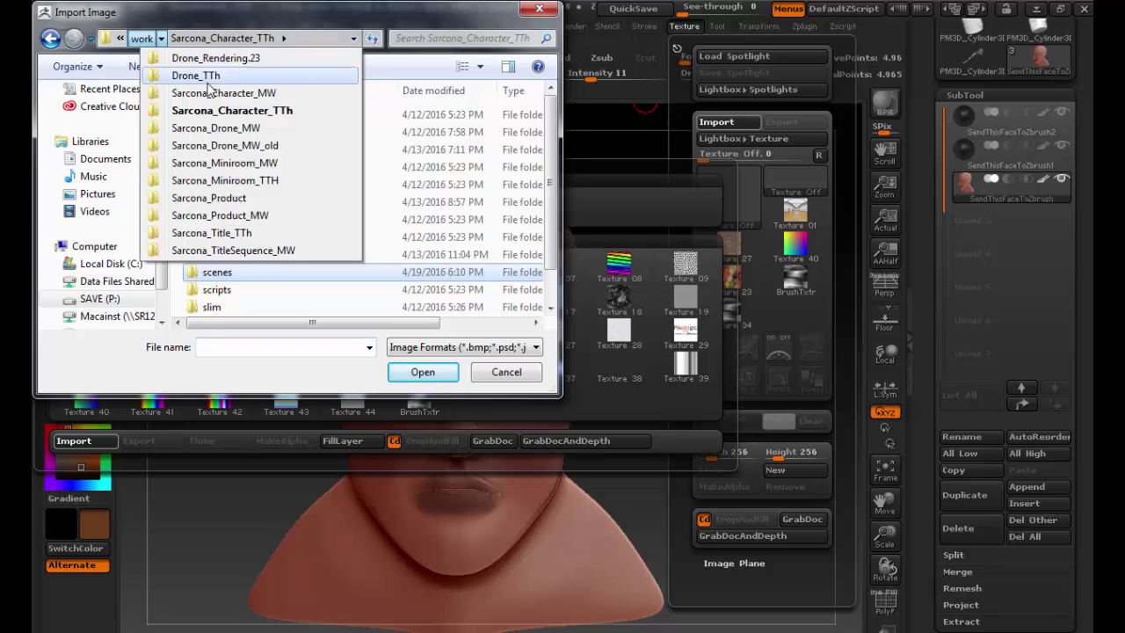
left_click(240, 129)
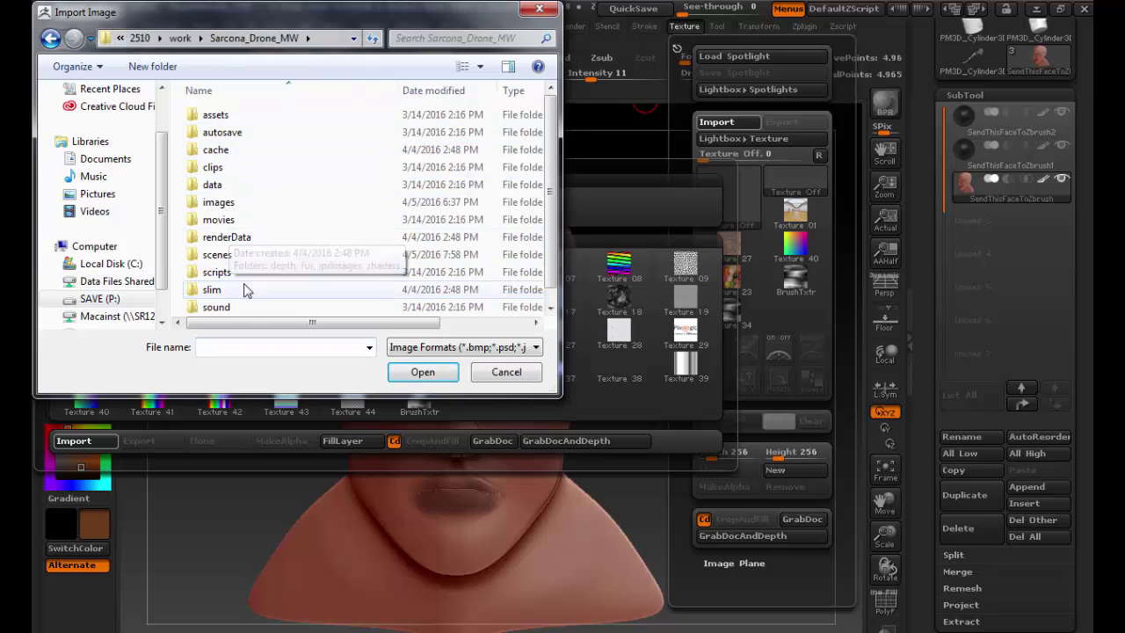
left_click(235, 304)
double_click(233, 305)
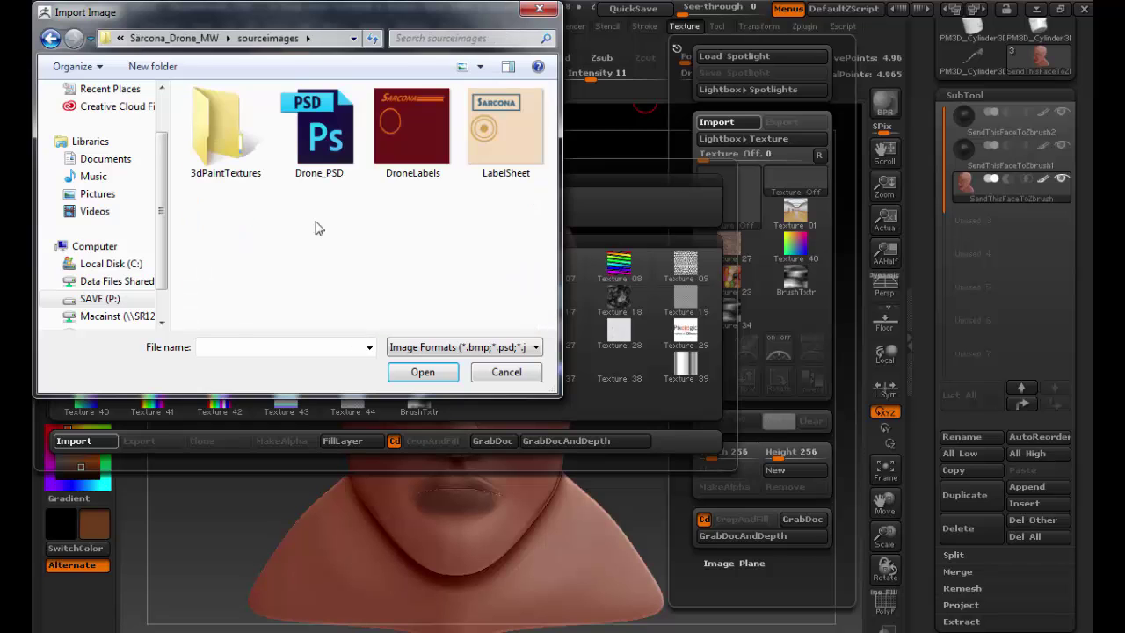
left_click(498, 136)
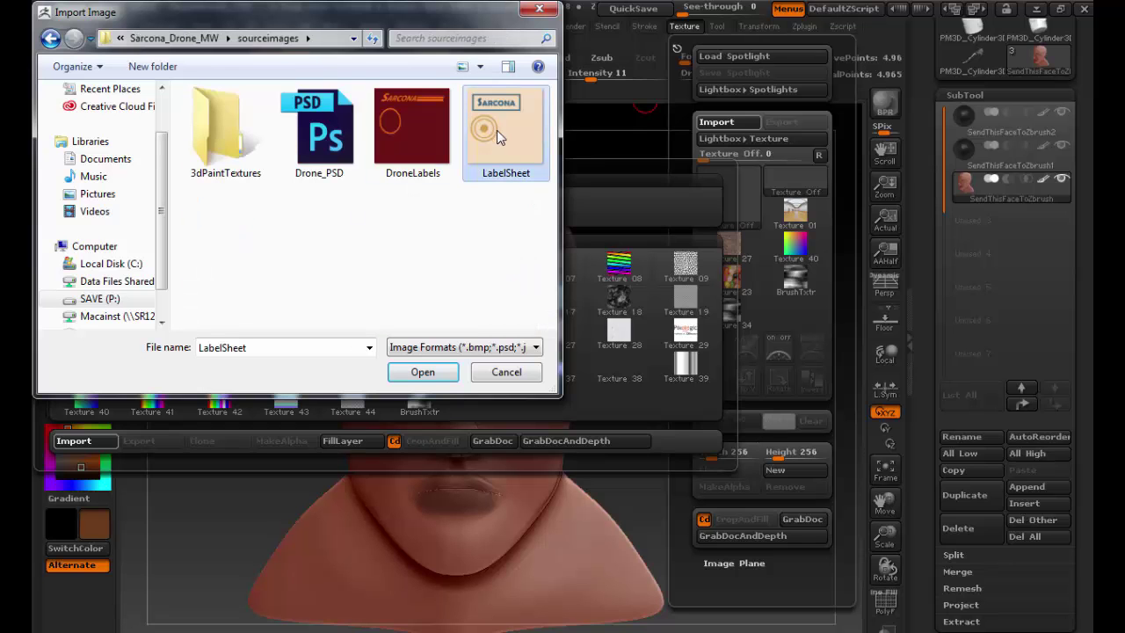
left_click(421, 373)
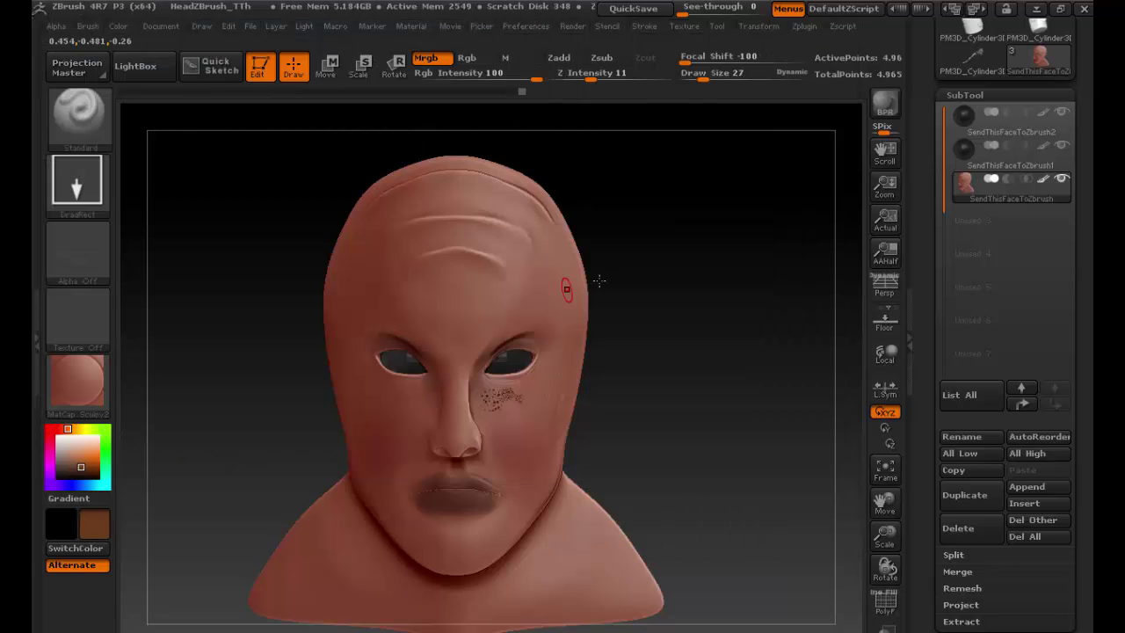
left_click(684, 26)
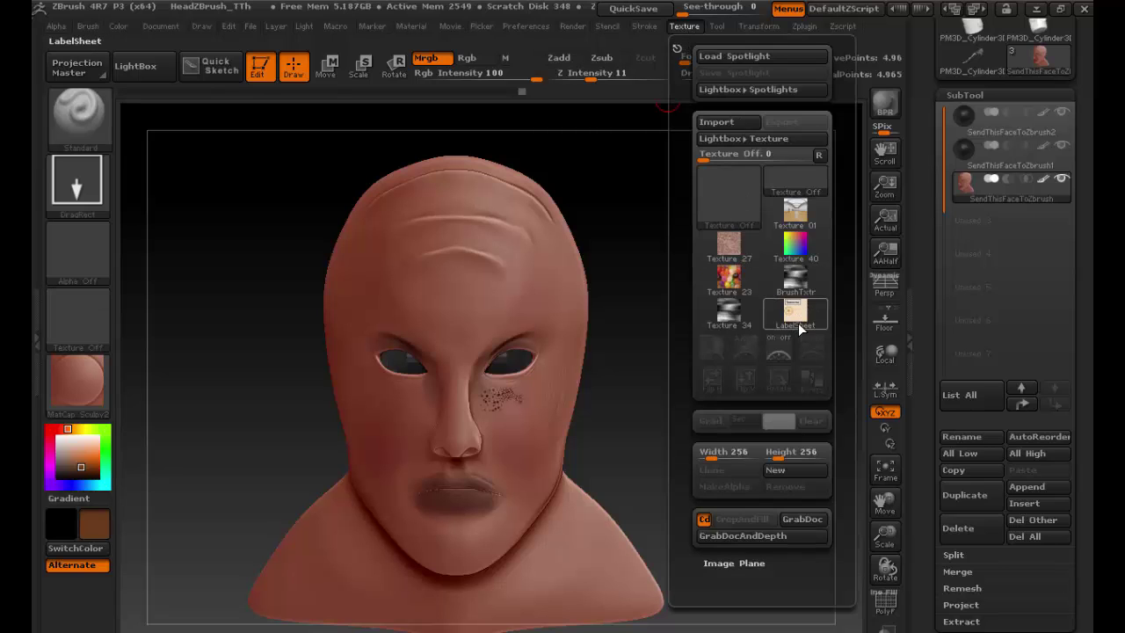
- Add the LabelSheet texture to Spotlight and close the LightBox browser covering the canvas
left_click(803, 322)
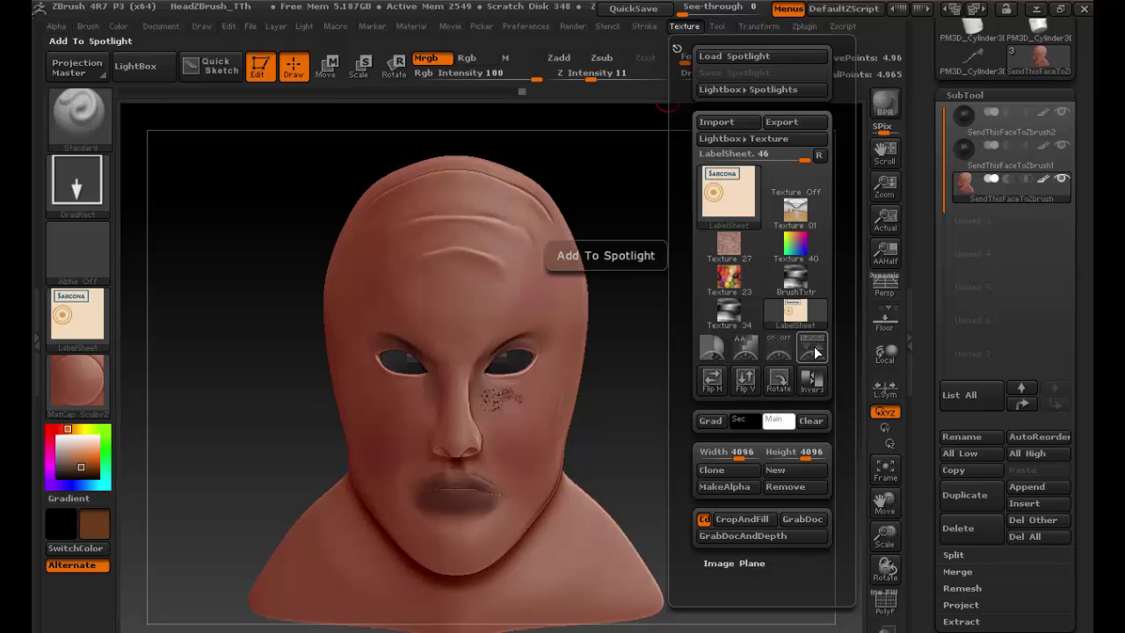
left_click(814, 347)
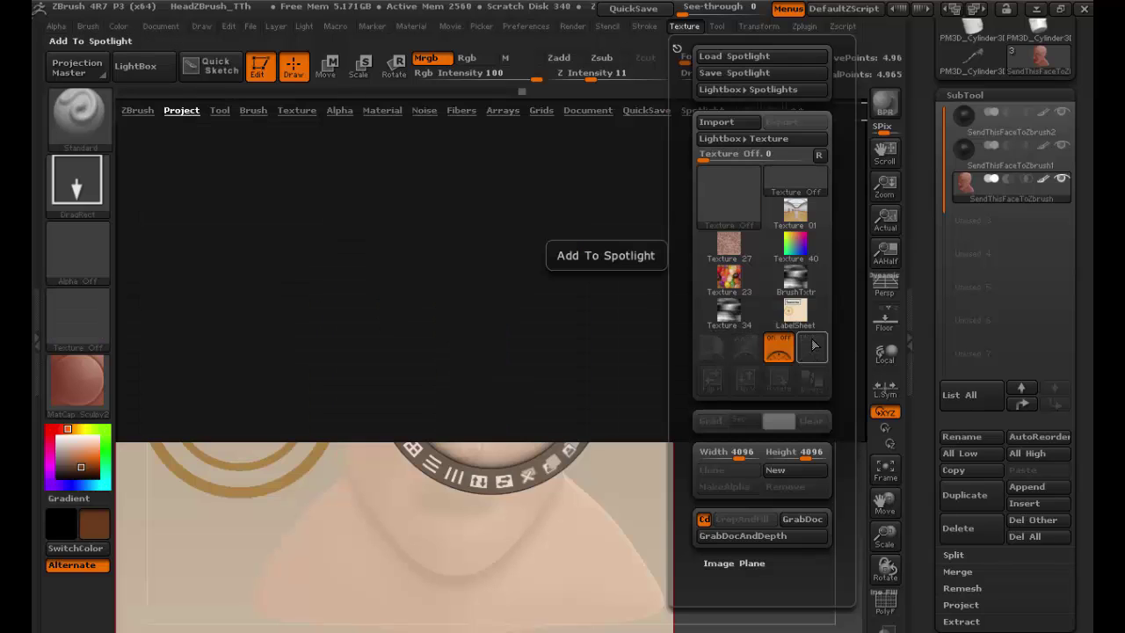
left_click(138, 70)
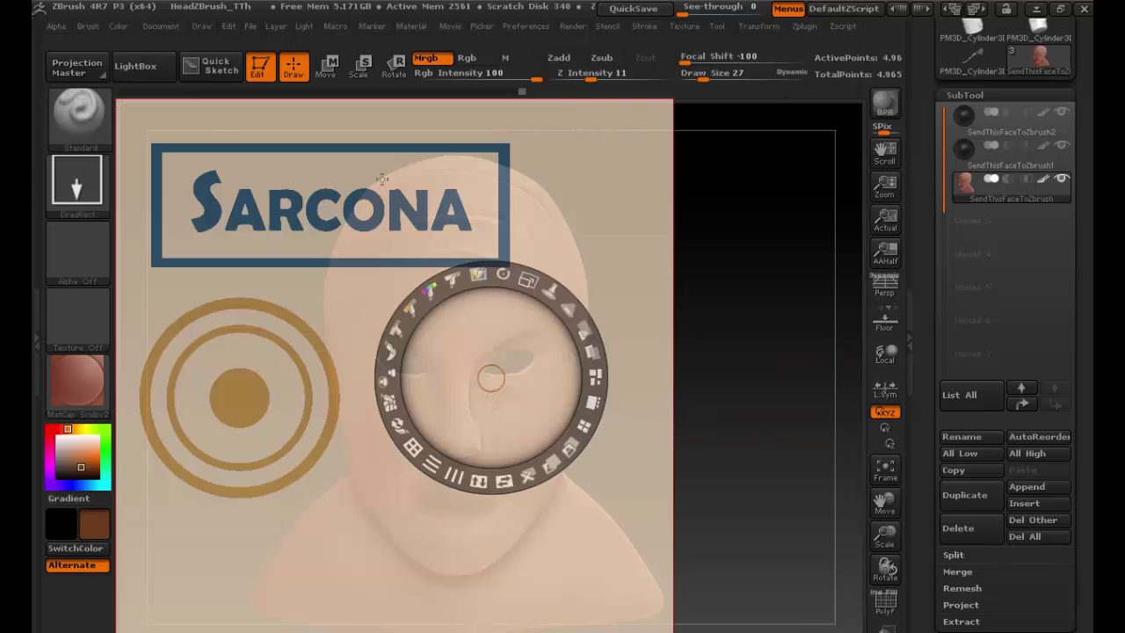
- Scale down and slightly rotate the LabelSheet image in Spotlight, placing its Sarcona label over the forehead
left_click_drag(492, 377, 235, 384)
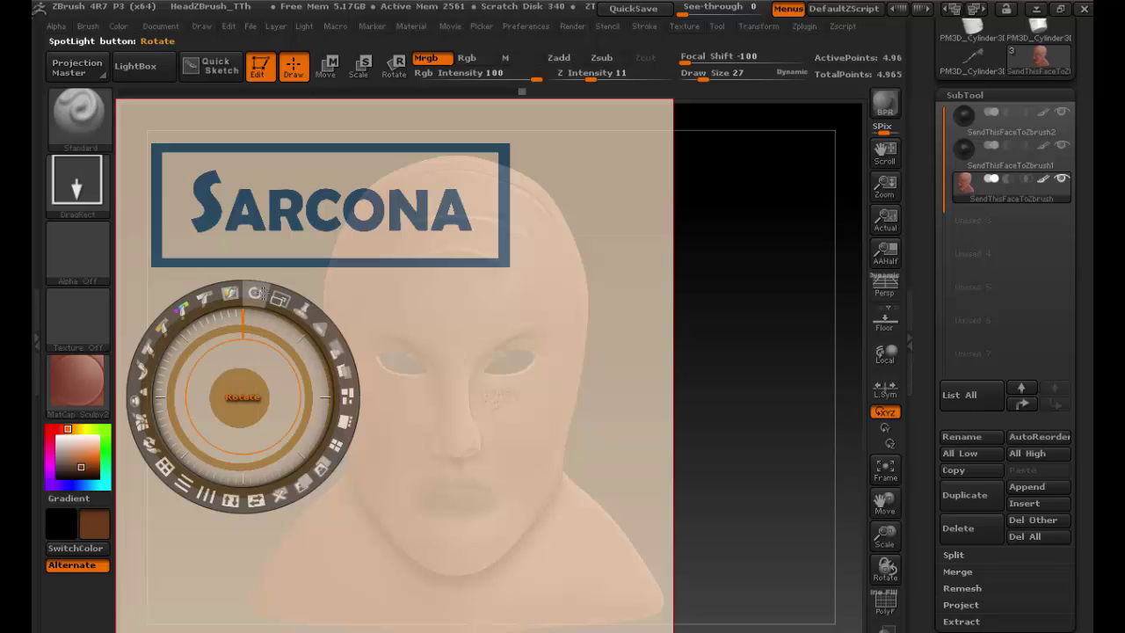
left_click_drag(278, 299, 442, 253)
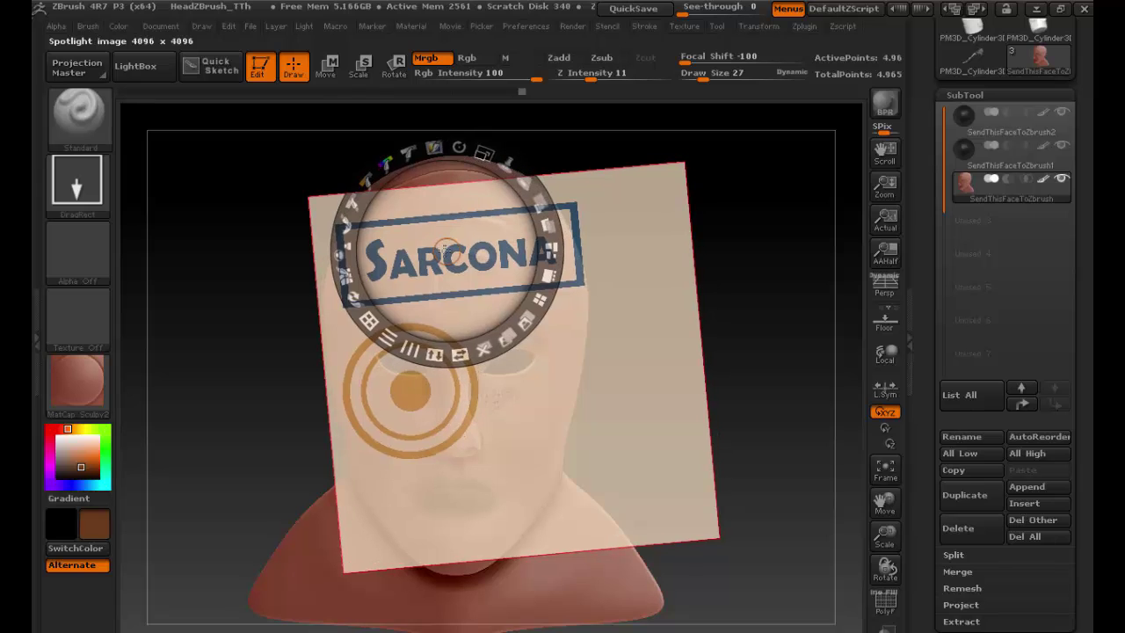
left_click_drag(477, 165, 422, 174)
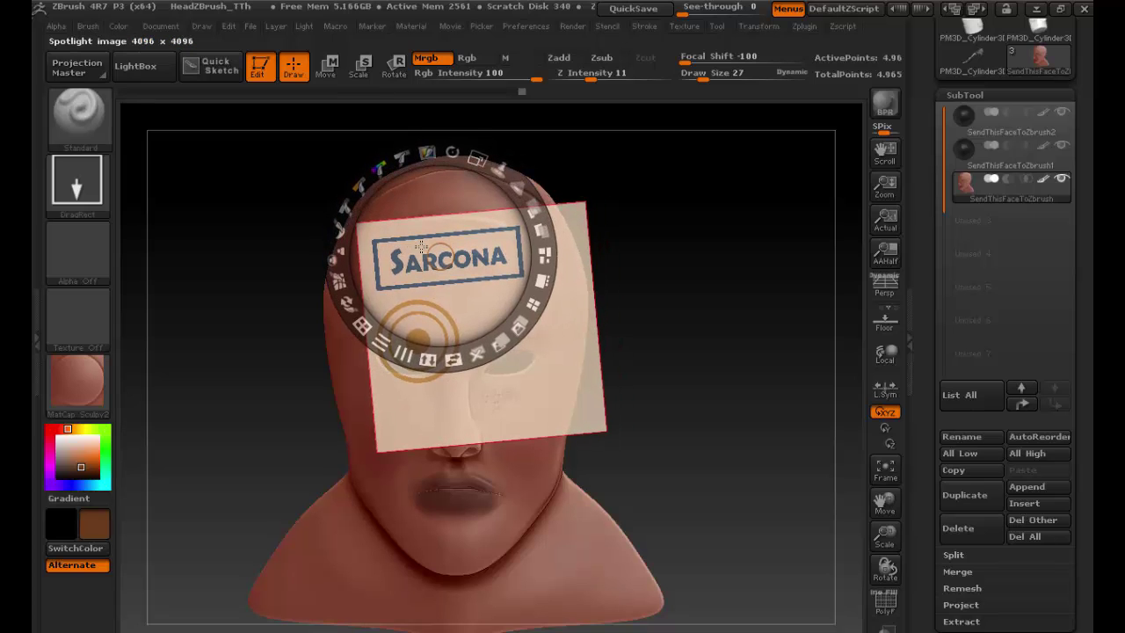
- Paint the Sarcona label from Spotlight onto the forehead with the Dots stroke at draw size 106, and turn Spotlight off
key("z")
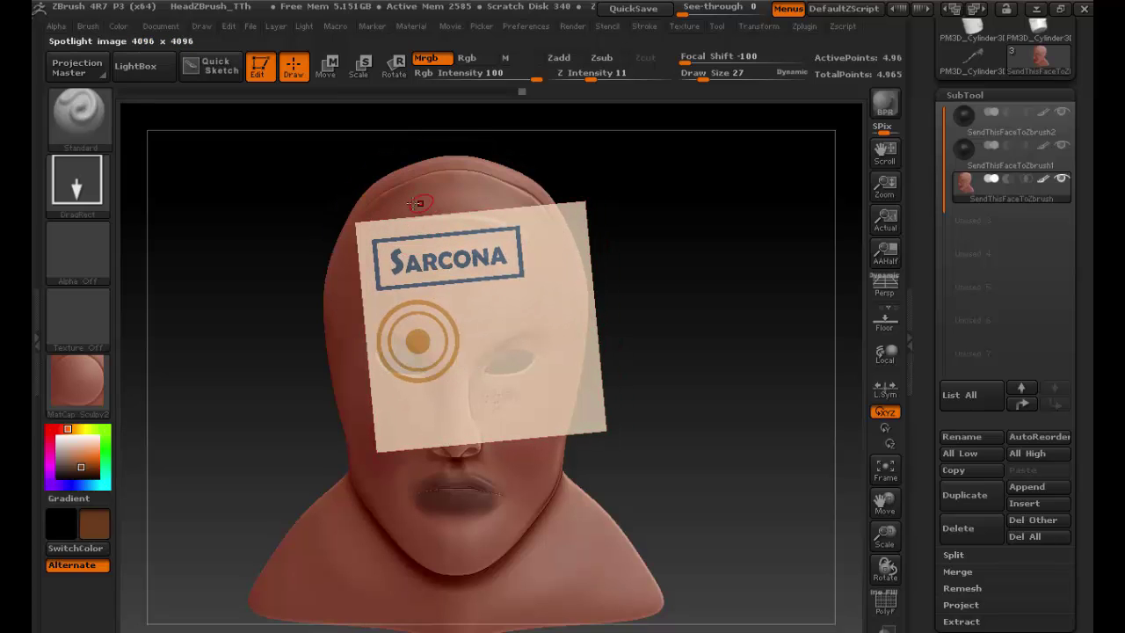
key("s")
left_click_drag(392, 251, 412, 253)
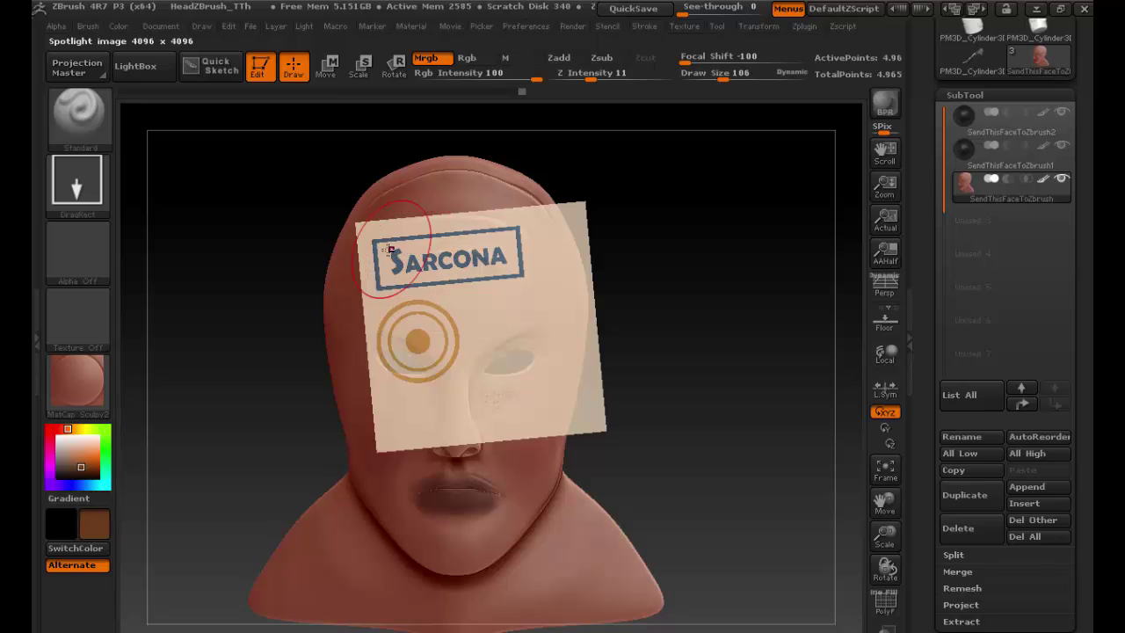
left_click(71, 176)
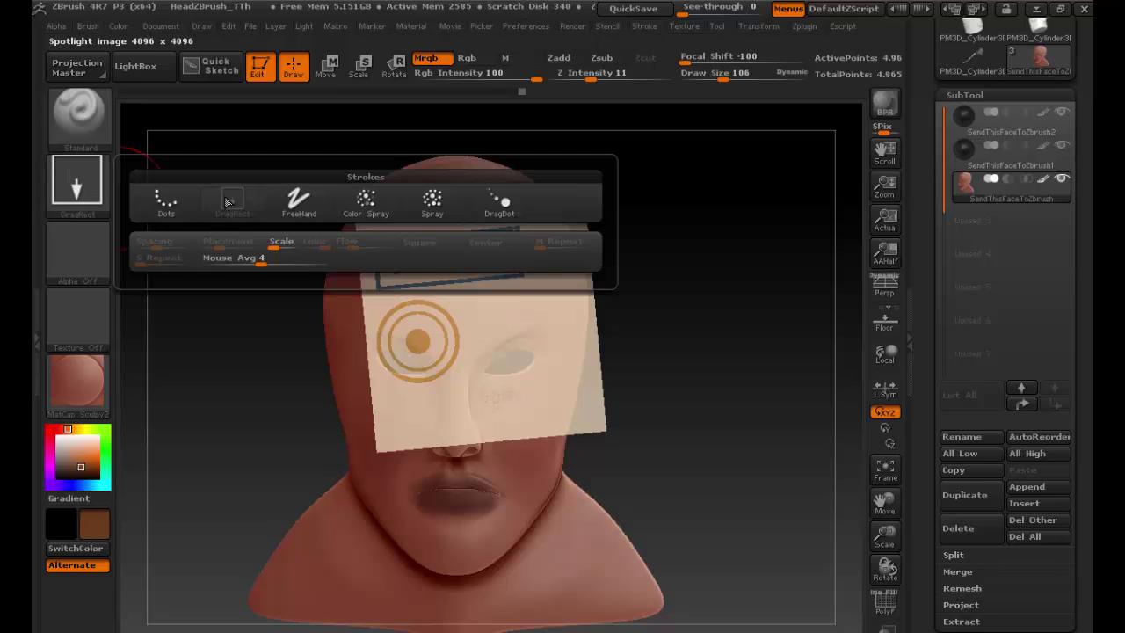
left_click(163, 204)
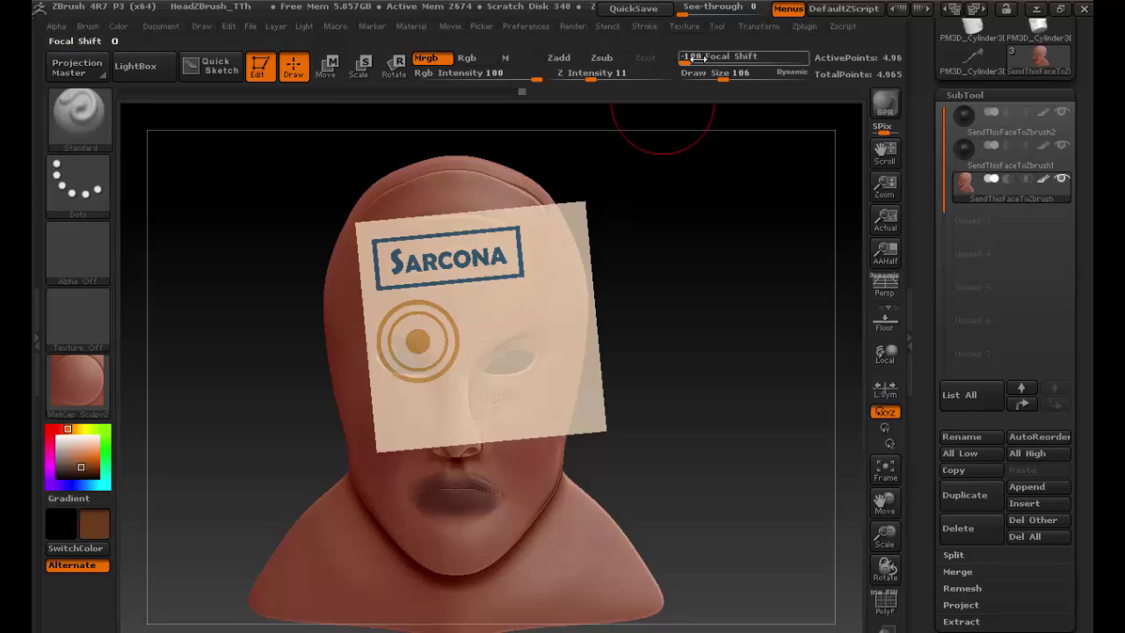
left_click(683, 27)
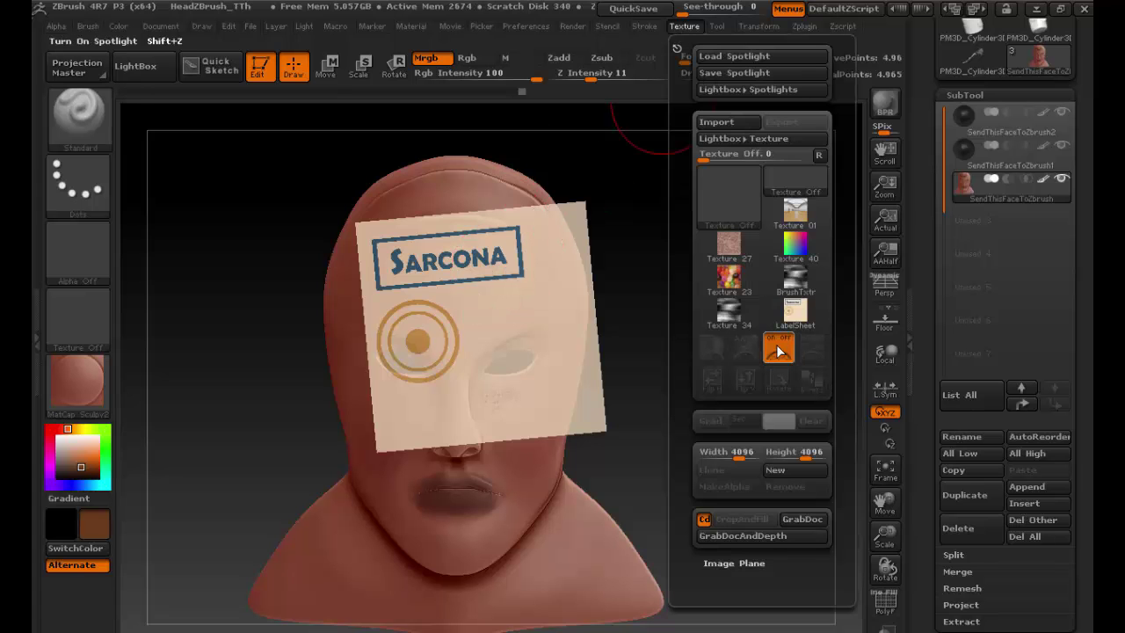
left_click(778, 352)
left_click_drag(709, 329, 705, 359)
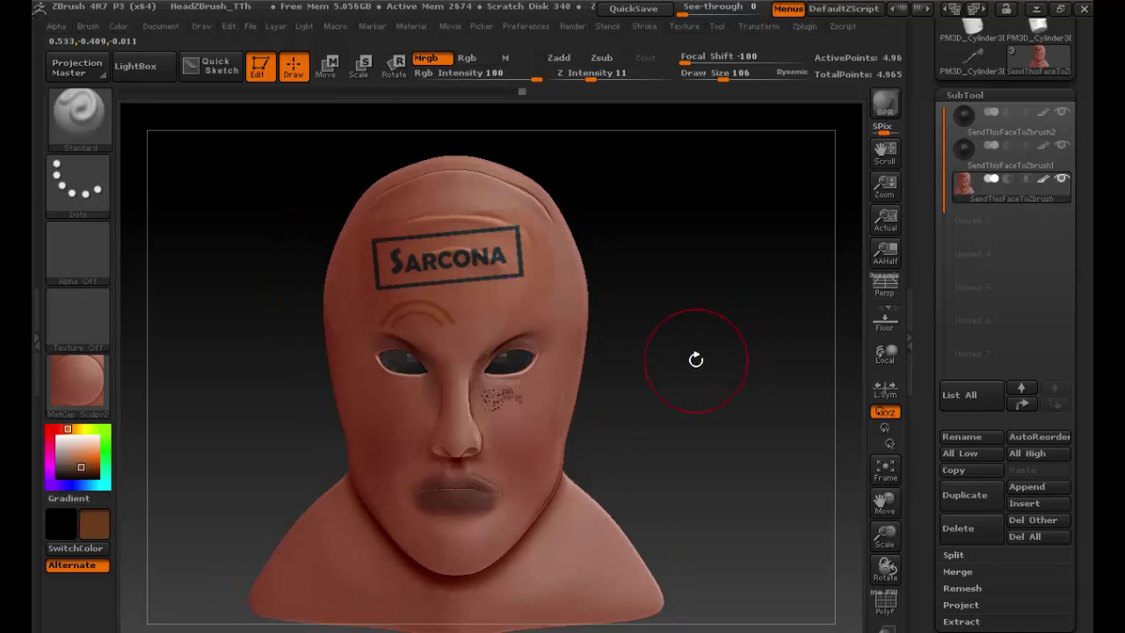
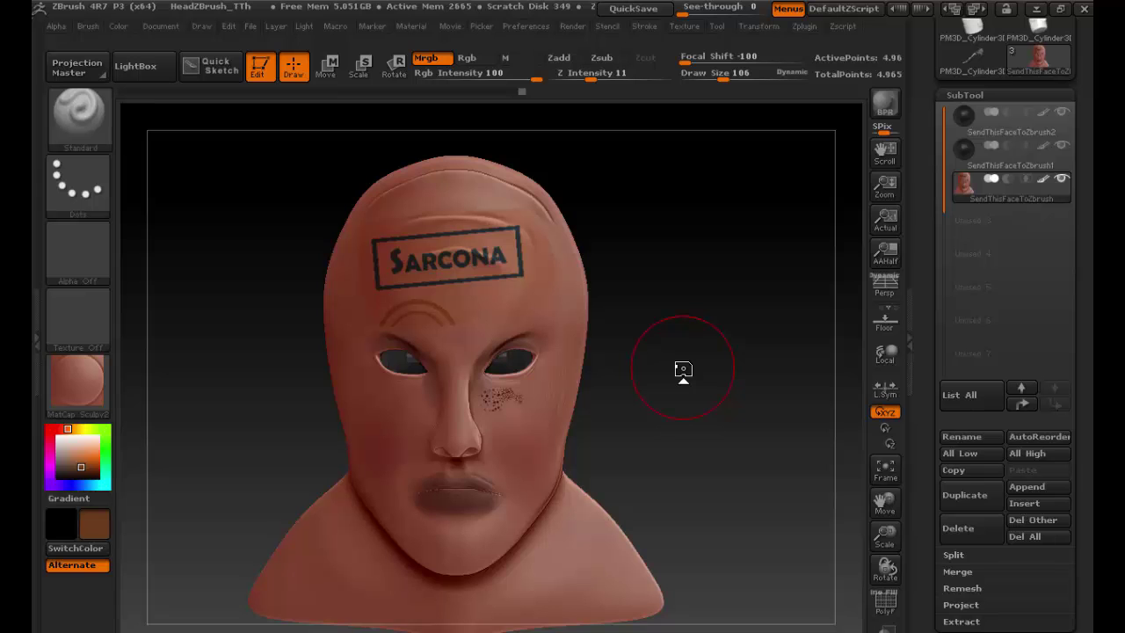
- Soften the painted Sarcona label on the forehead with the Smooth brush
right_click_drag(665, 272, 800, 244, "ctrl")
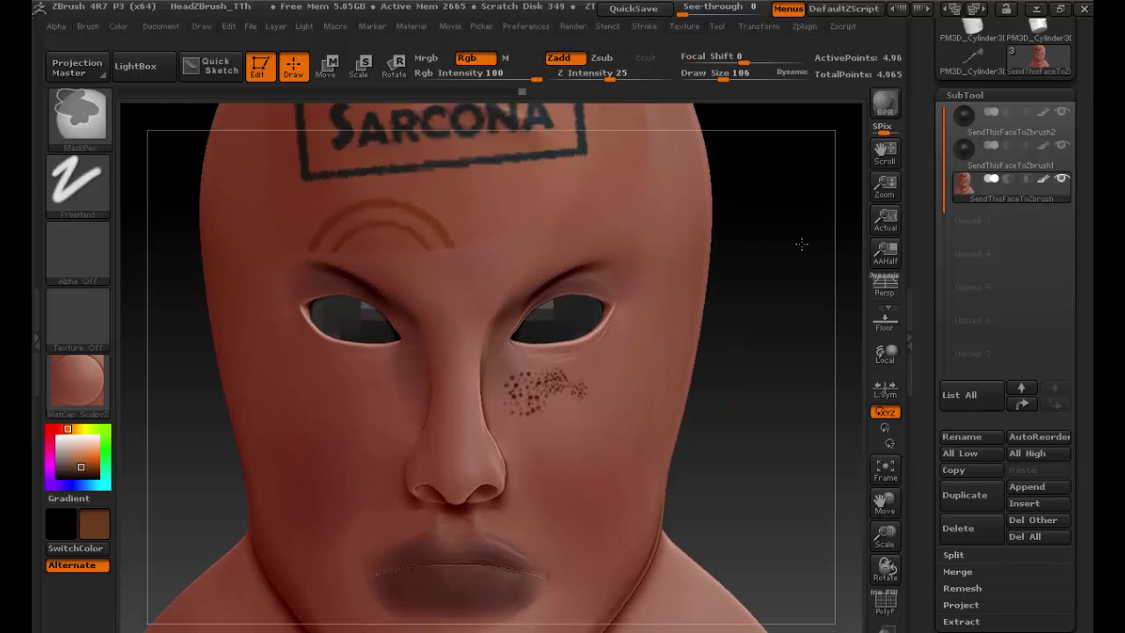
mouse_move(781, 213)
left_mouse_down()
mouse_move(761, 352)
mouse_move(709, 328)
left_mouse_up()
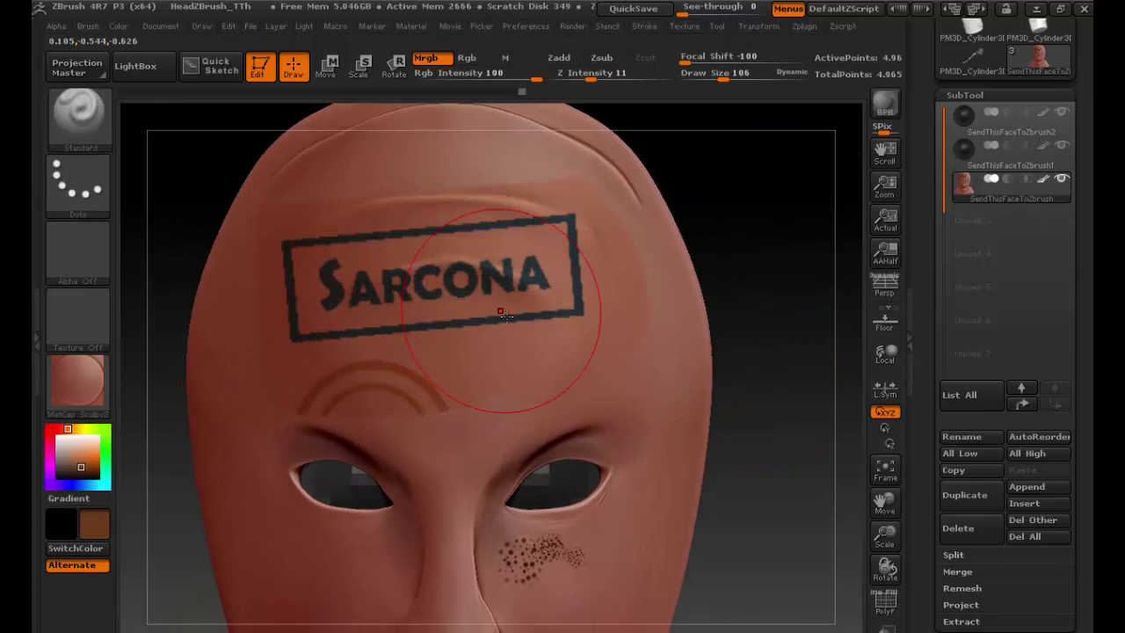
key("shift")
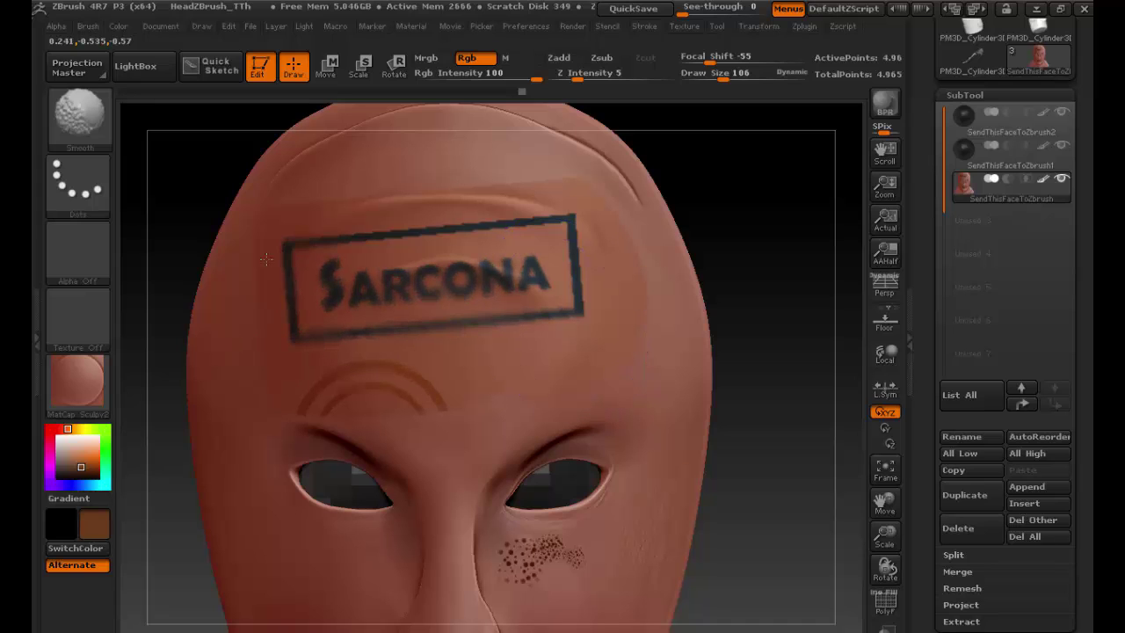
left_click_drag(219, 275, 683, 241, "shift")
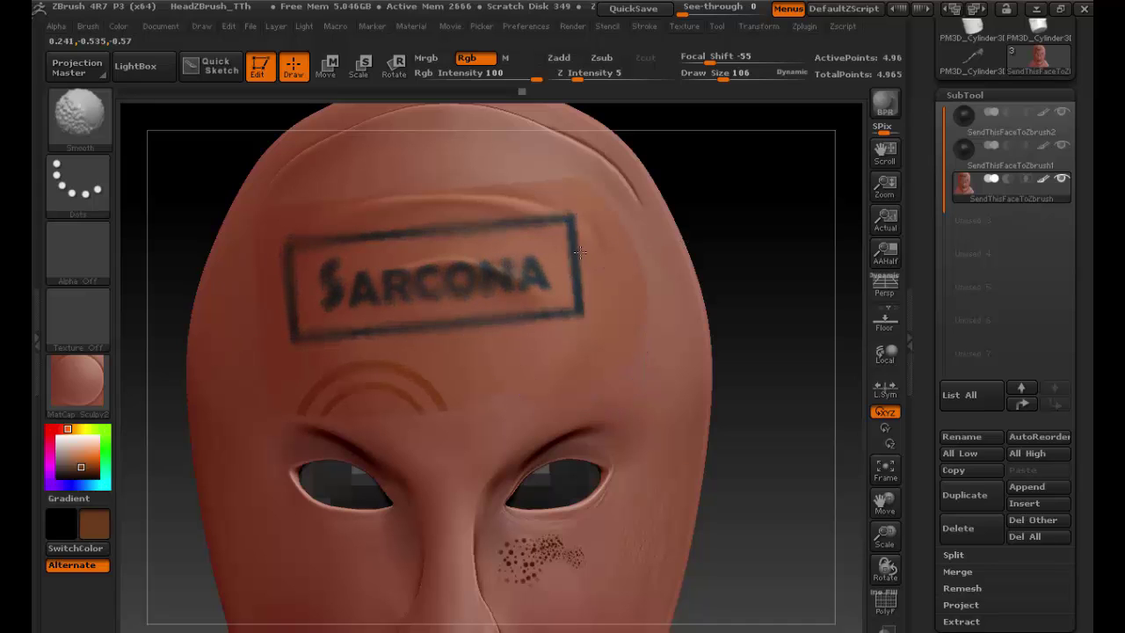
mouse_move(861, 330)
left_mouse_down()
mouse_move(728, 334)
mouse_move(926, 326)
mouse_move(856, 329)
mouse_move(829, 301)
left_mouse_up()
key("ctrl")
mouse_move(763, 314)
left_mouse_down()
mouse_move(695, 414)
mouse_move(740, 314)
mouse_move(717, 409)
mouse_move(685, 381)
left_mouse_up()
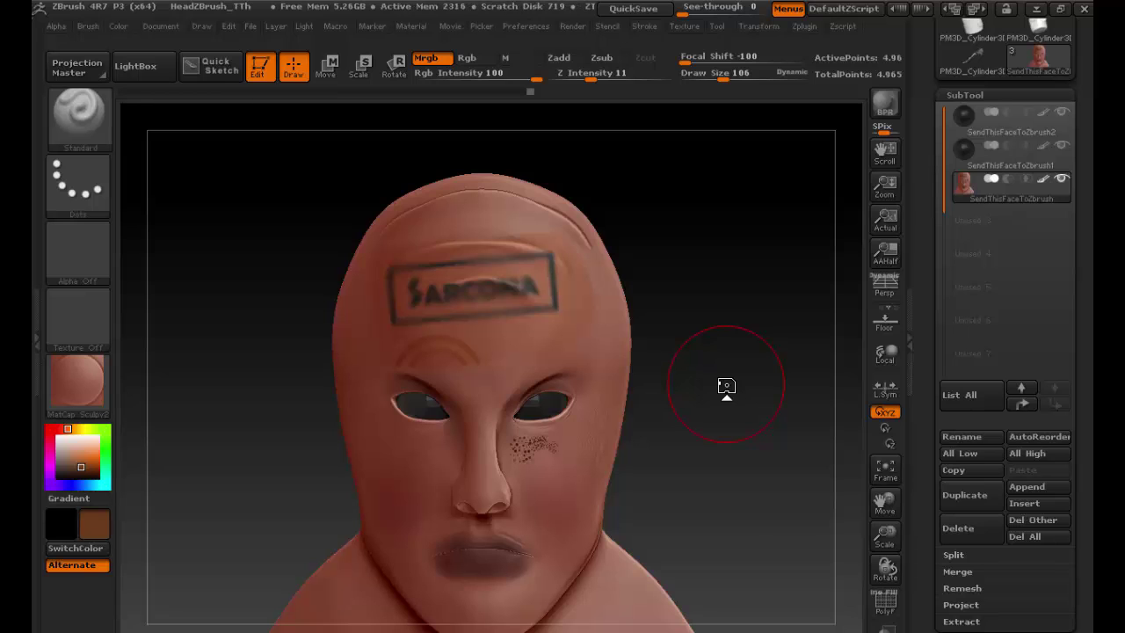
- Switch to Internet Explorer and open the textures.com website
key("super")
left_click(132, 262)
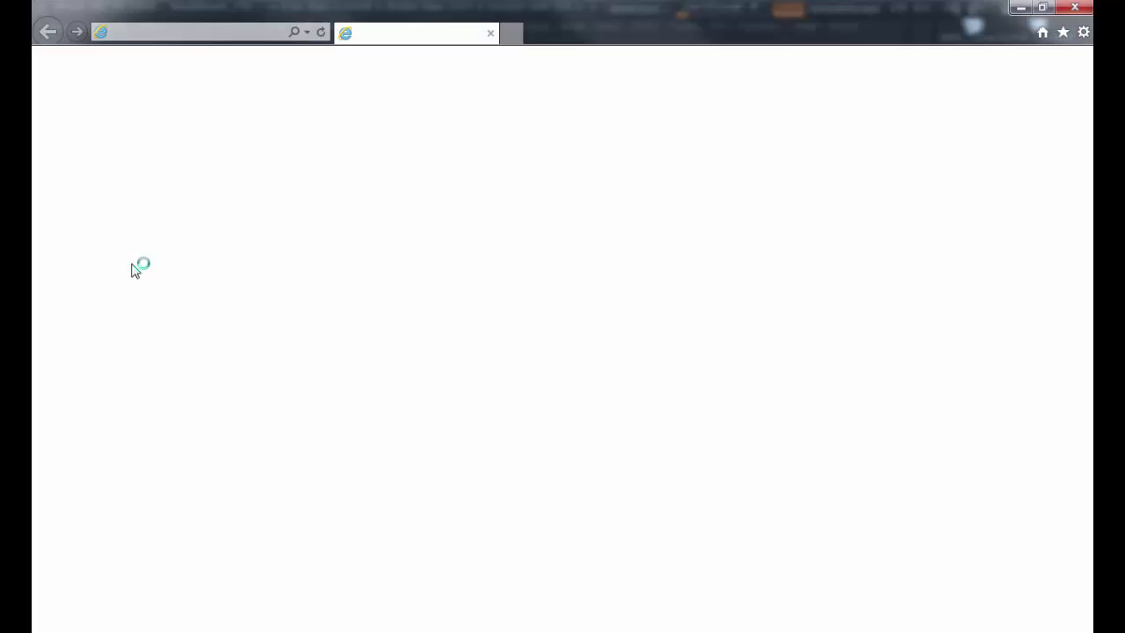
key("alt+d")
type("textur")
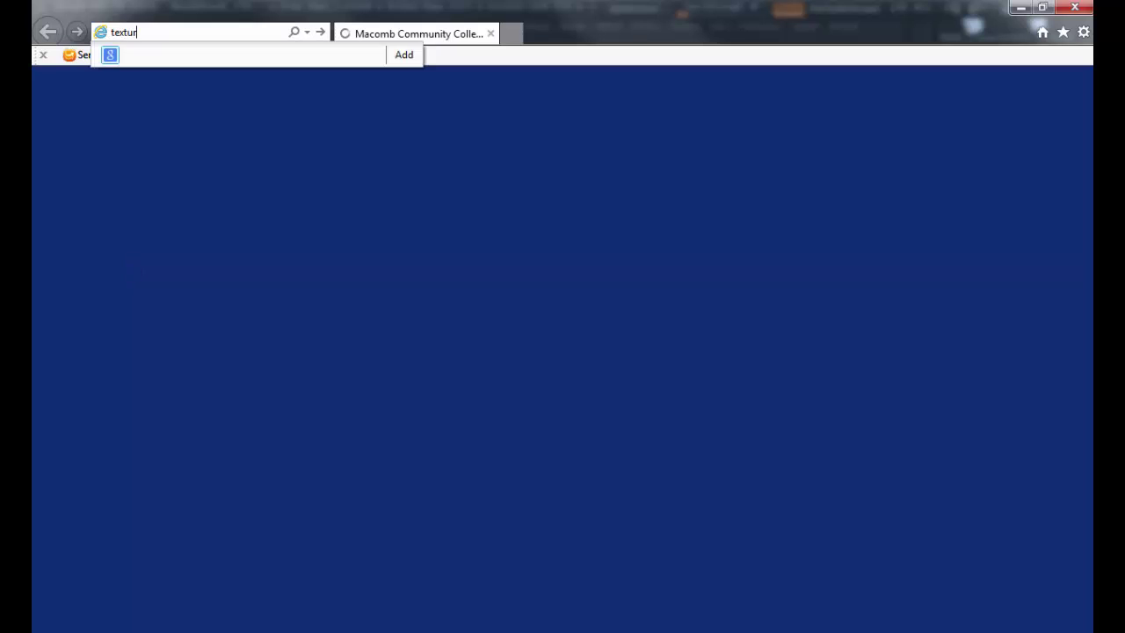
type("es.com")
key("Return")
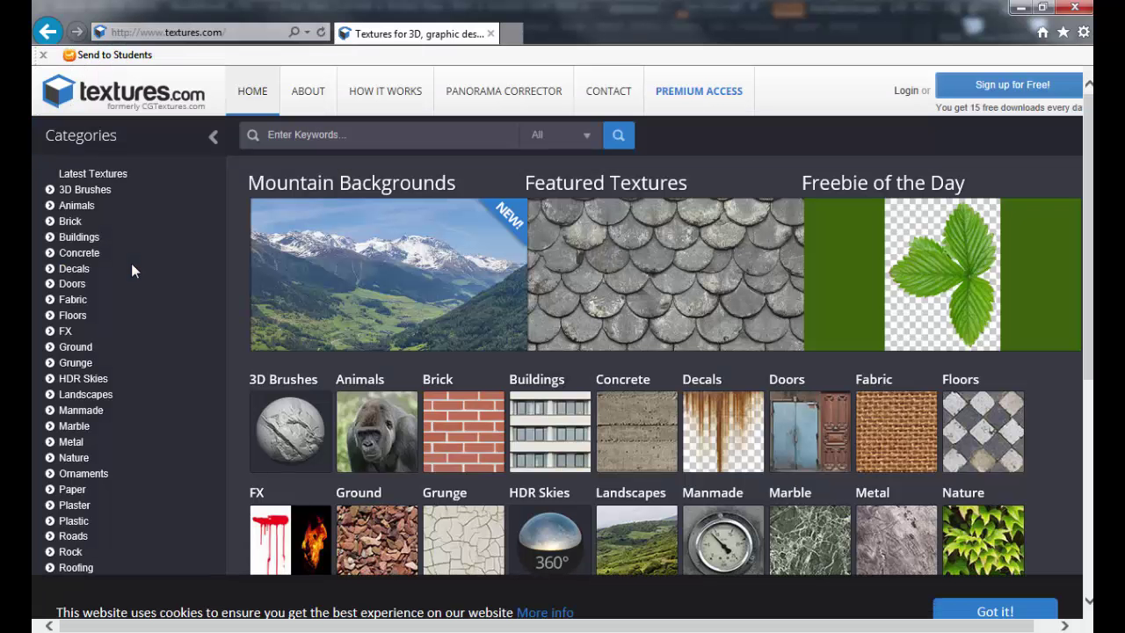
- Search textures.com for elephant and look through the skin photos
left_click(378, 431)
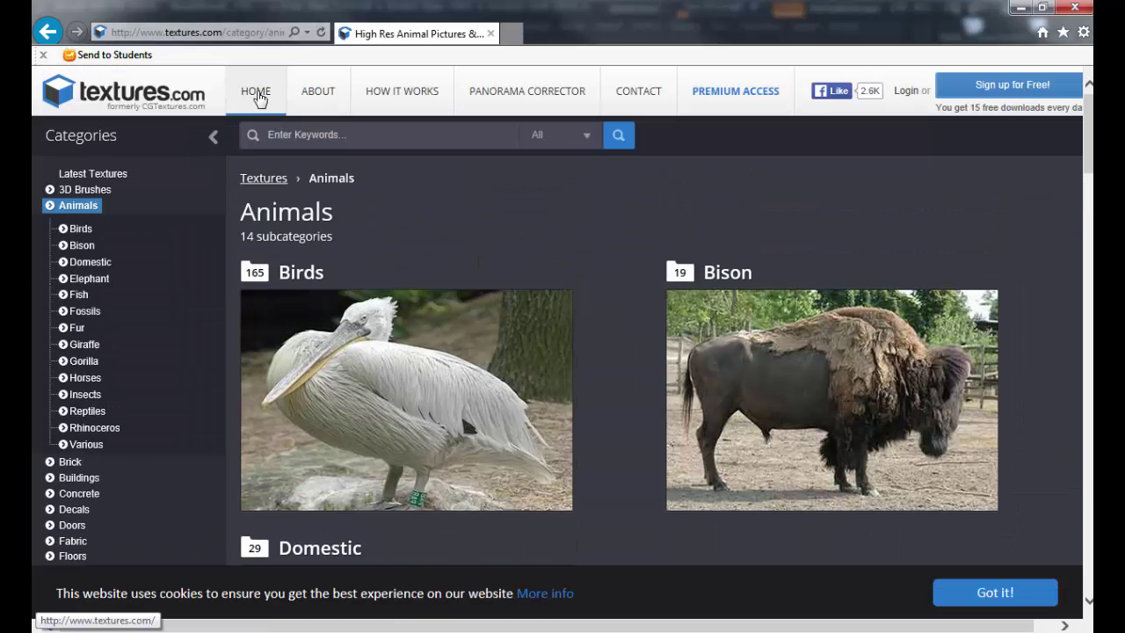
left_click(297, 133)
type("elephant")
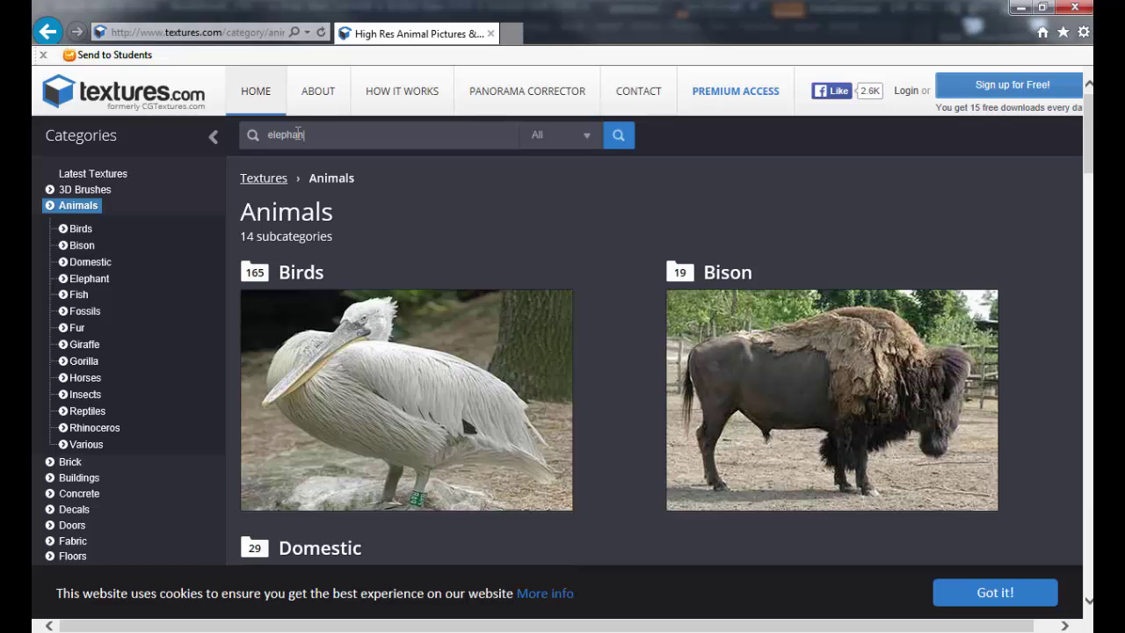
key("Return")
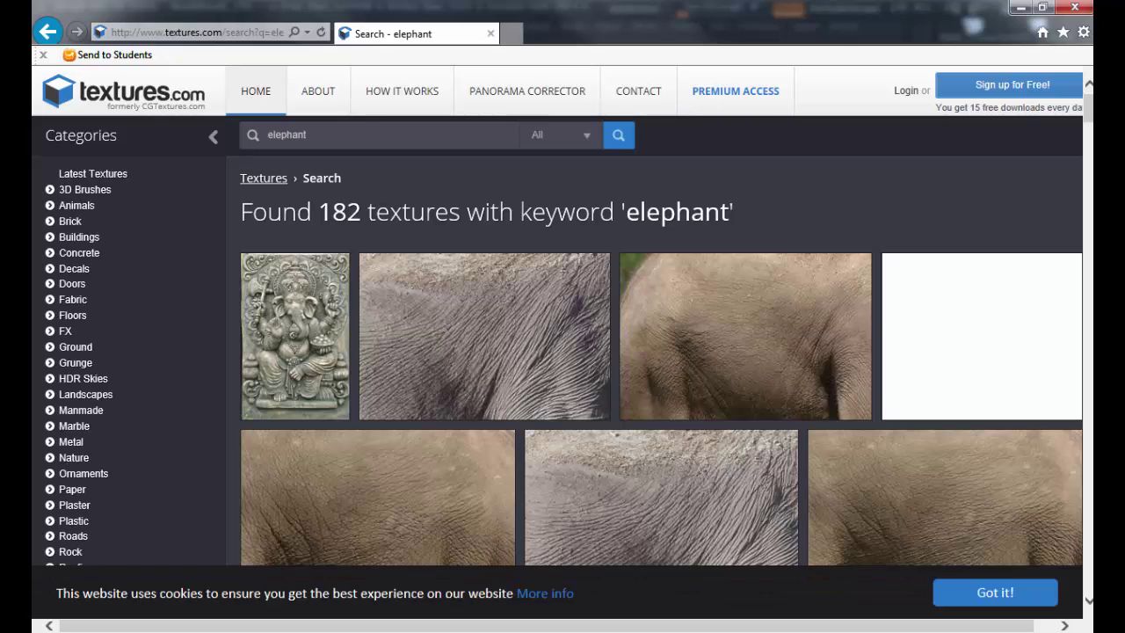
scroll(816, 314, "down", 2)
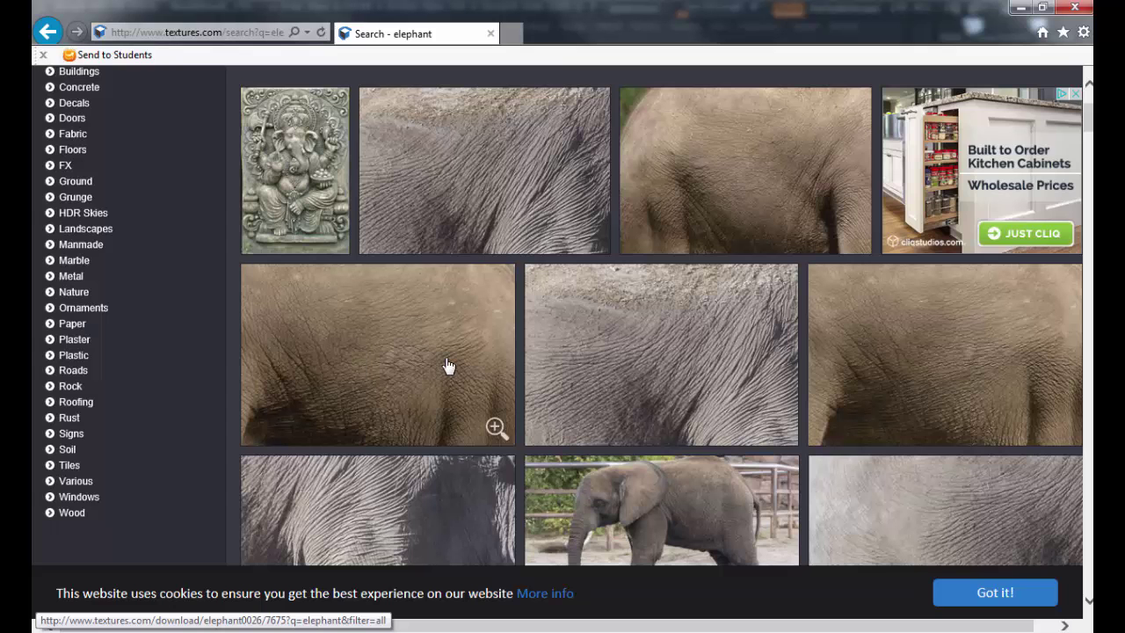
scroll(446, 368, "down", 6)
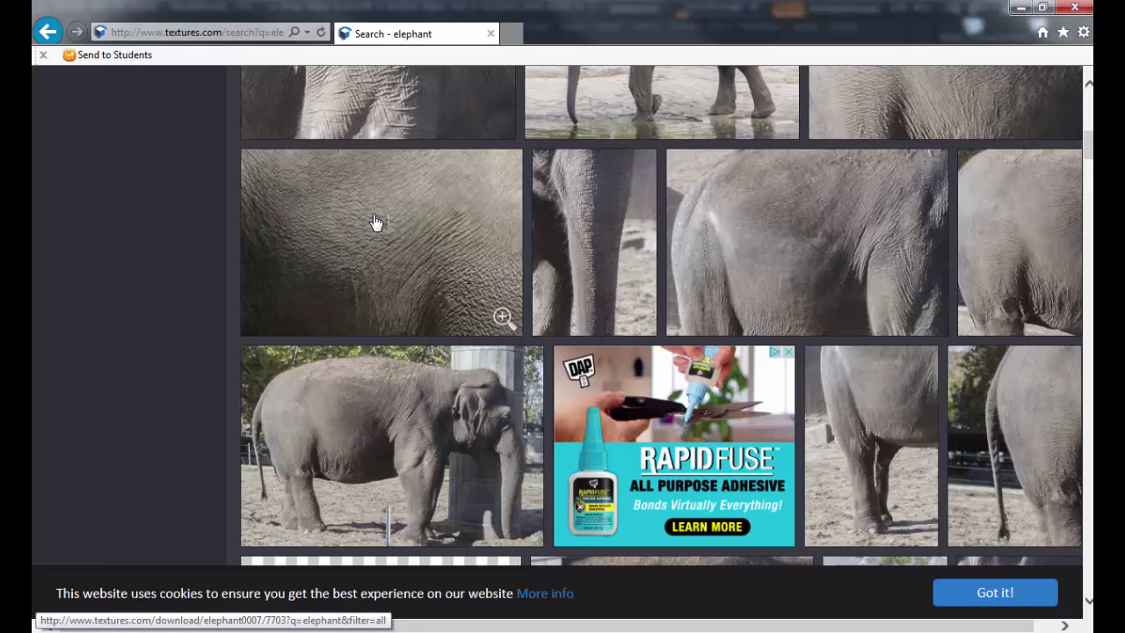
scroll(374, 222, "up", 7)
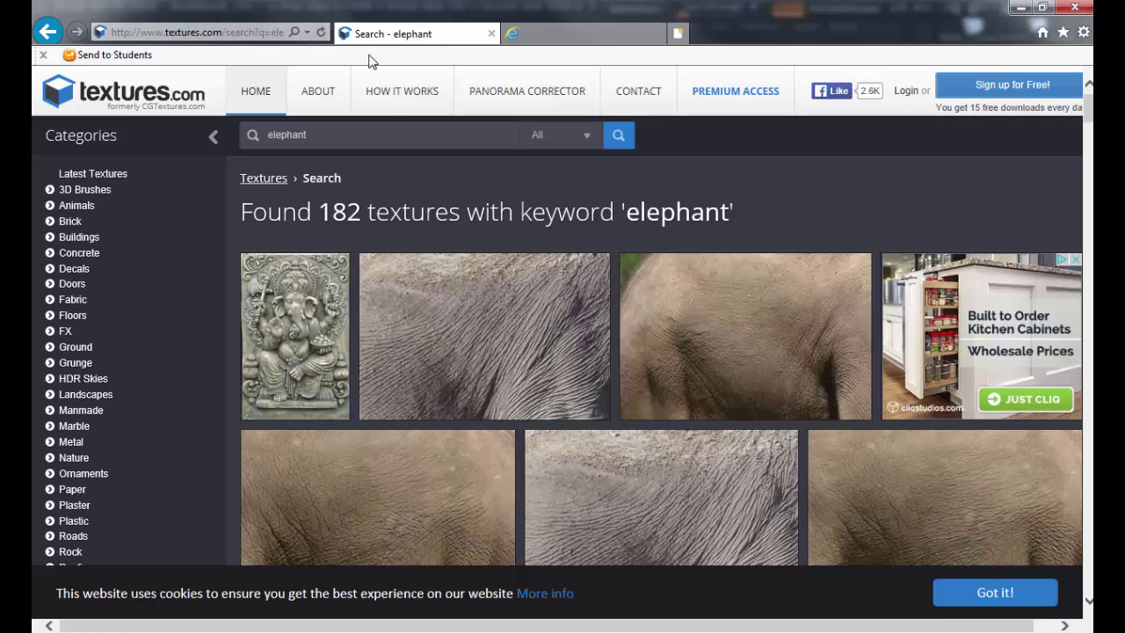
- Open a second browser tab, then search textures.com for skin in the first tab and browse the textures
key("ctrl+t")
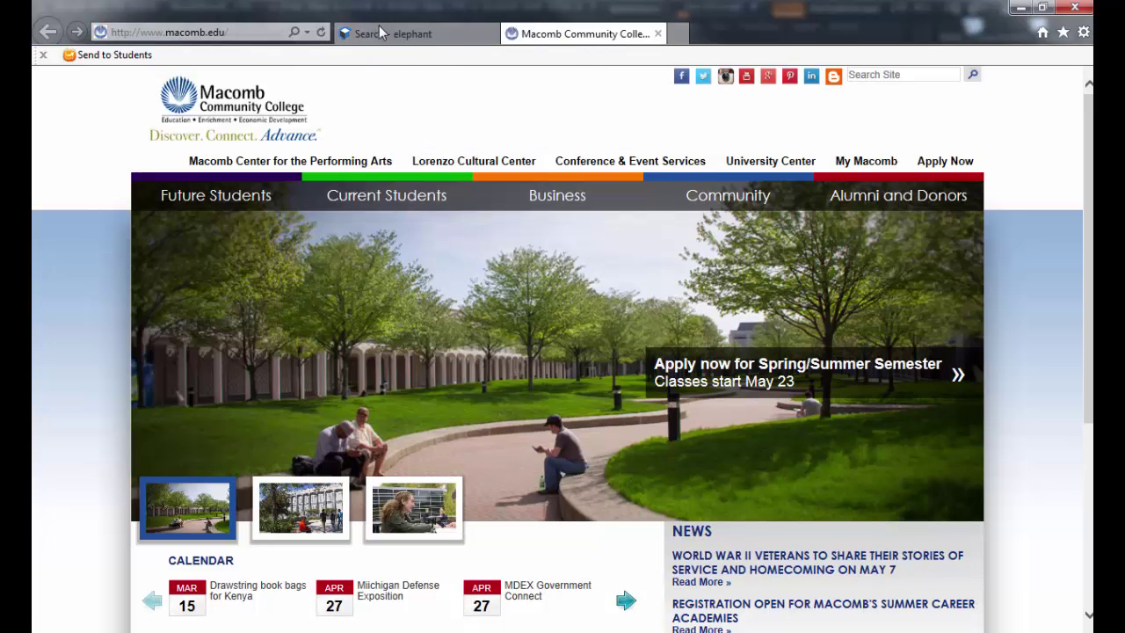
left_click(378, 27)
left_click(361, 142)
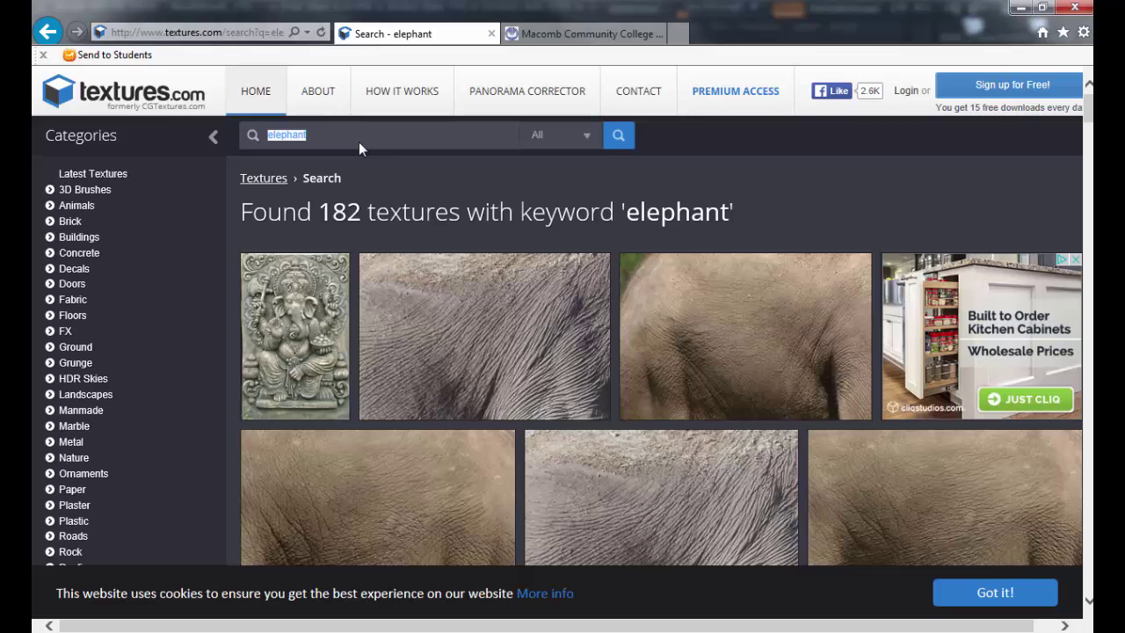
type("skin")
key("Return")
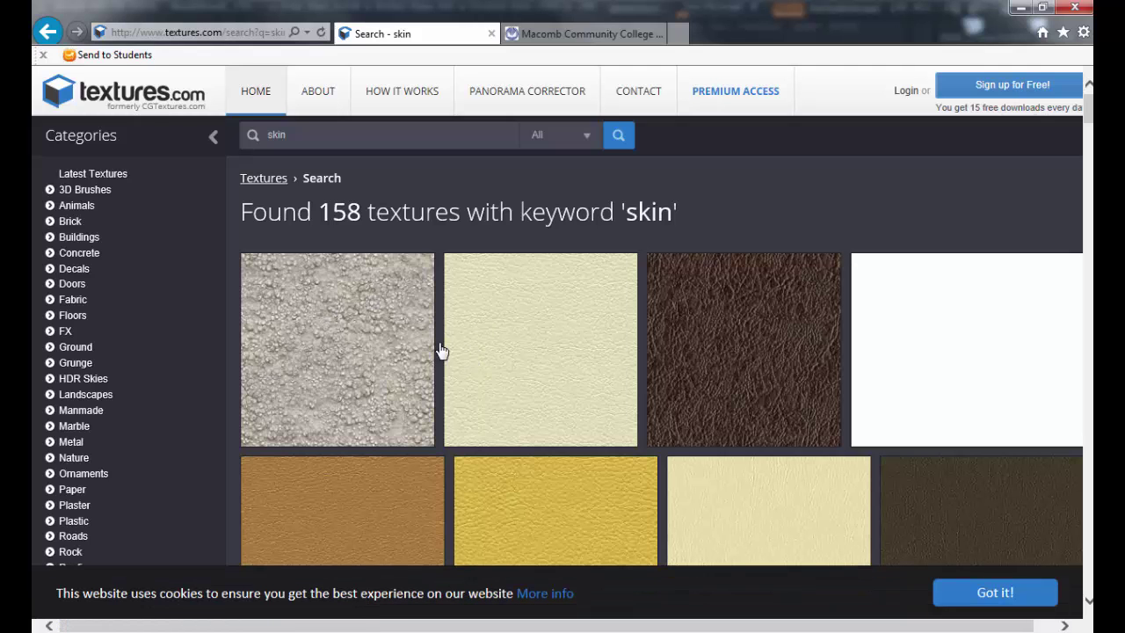
scroll(255, 361, "down", 1)
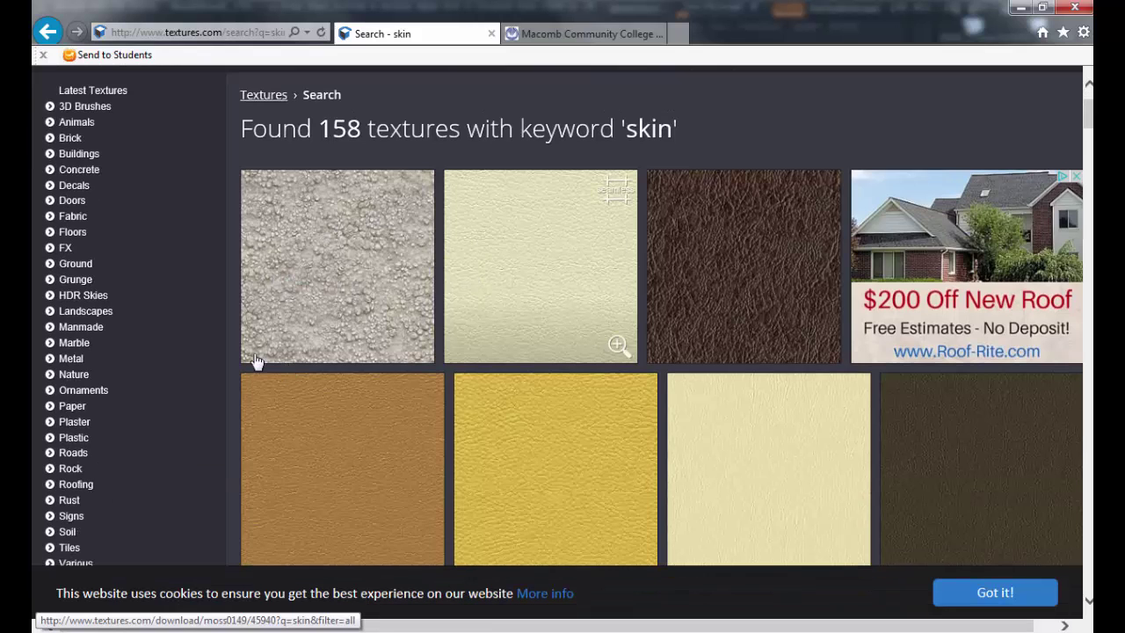
scroll(255, 360, "down", 15)
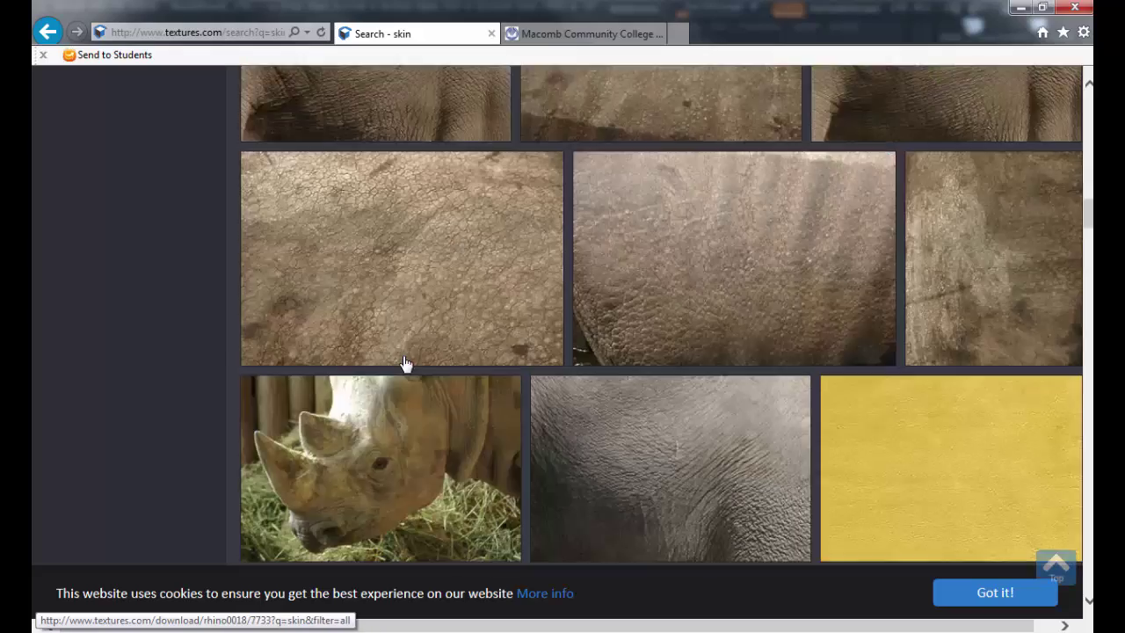
scroll(408, 364, "down", 15)
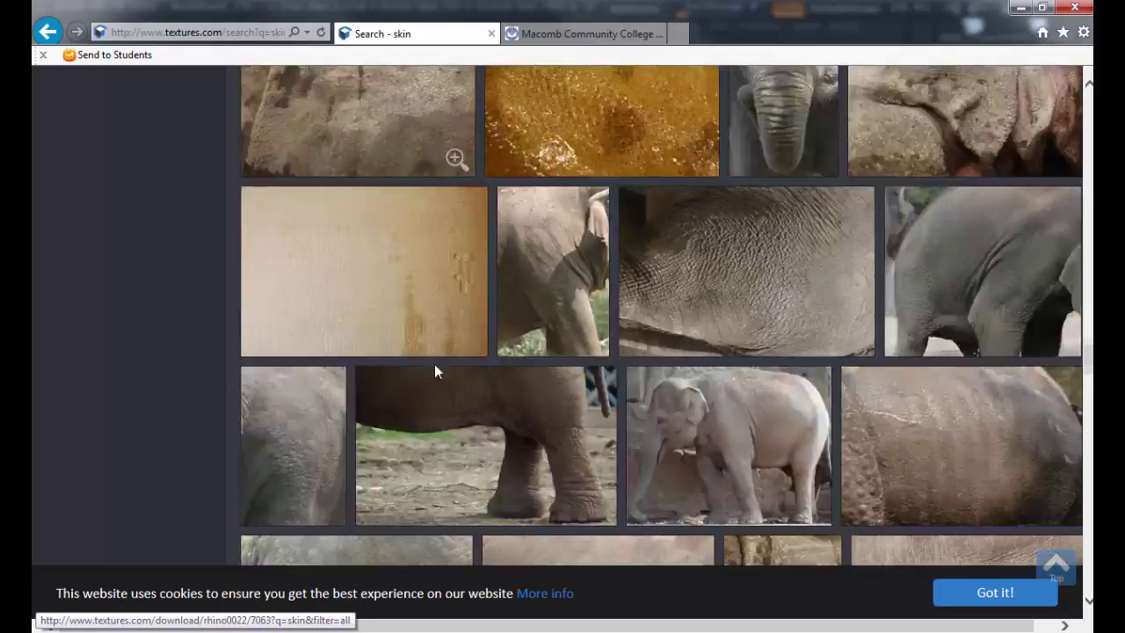
scroll(451, 371, "down", 10)
- Search Google for skin in the second browser tab
left_click(547, 33)
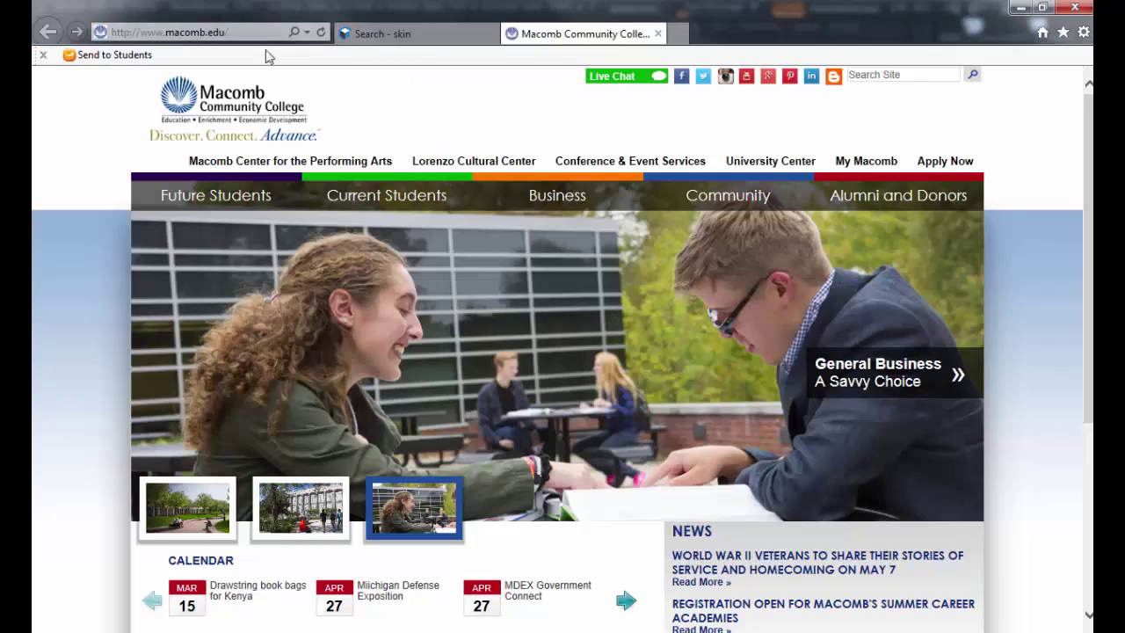
left_click(255, 32)
type("skin")
key("Return")
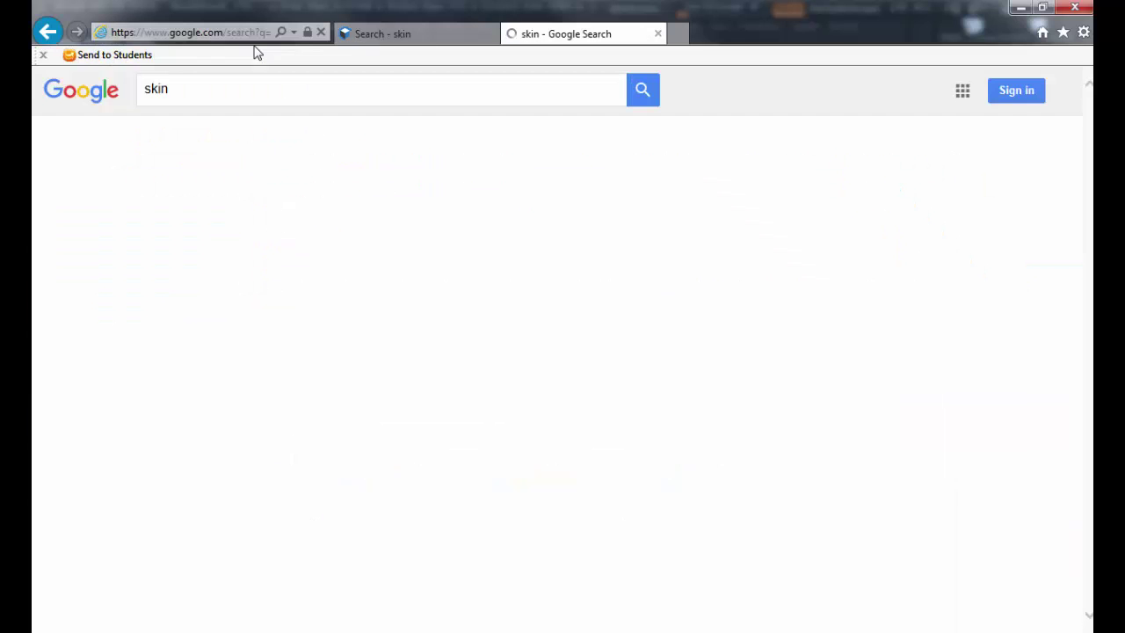
- Show Google image results, search for skin texture, and browse the skin photos
left_click(209, 145)
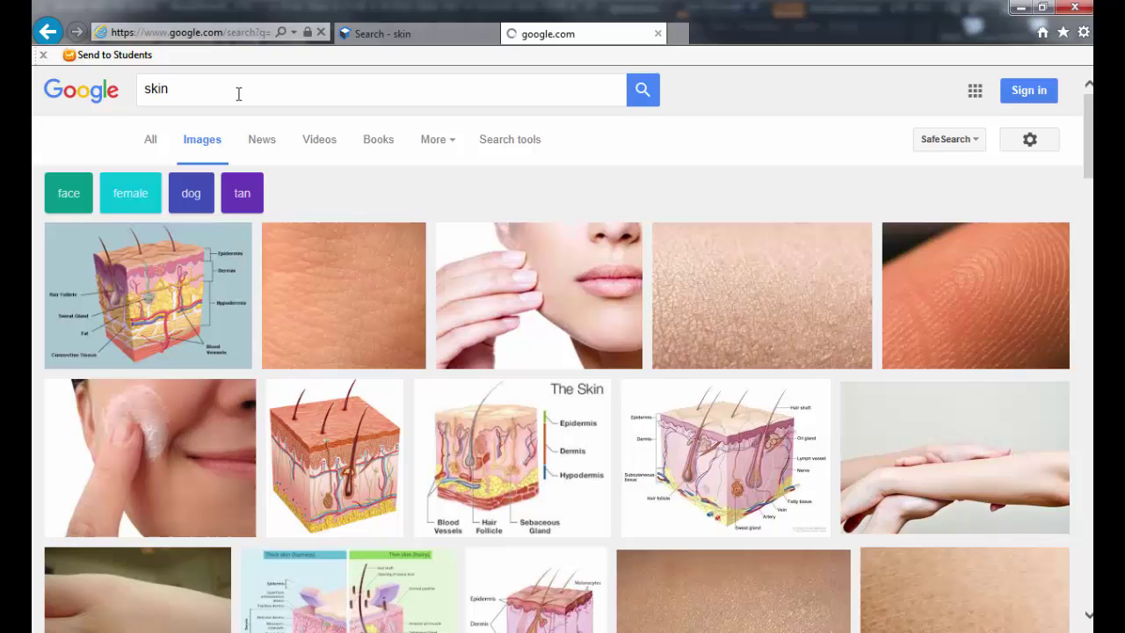
left_click(238, 92)
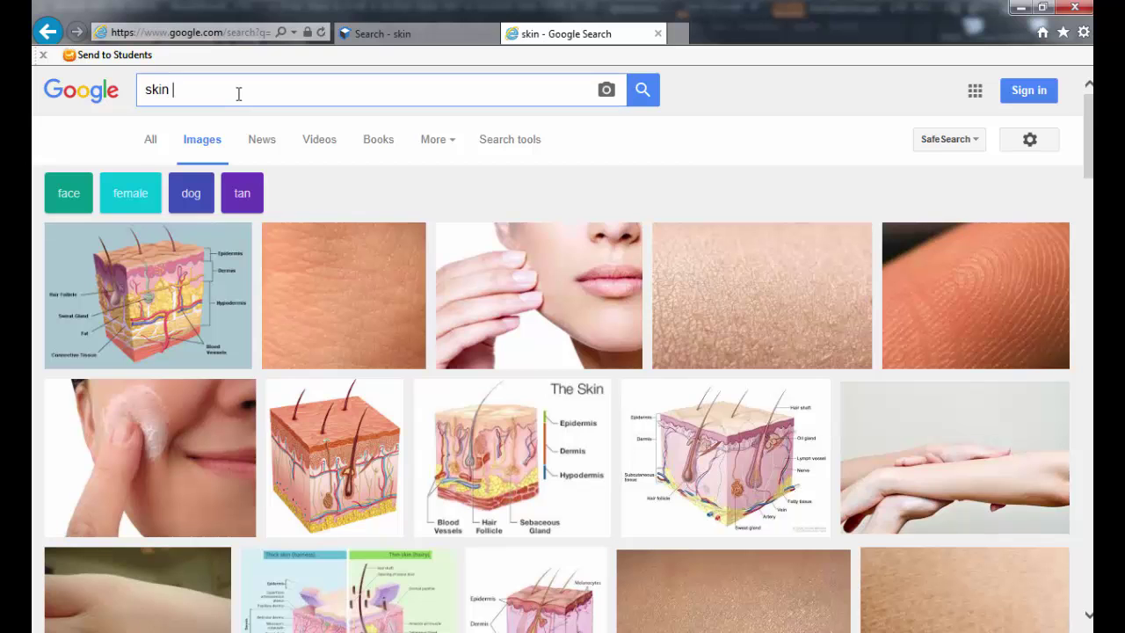
type("texture")
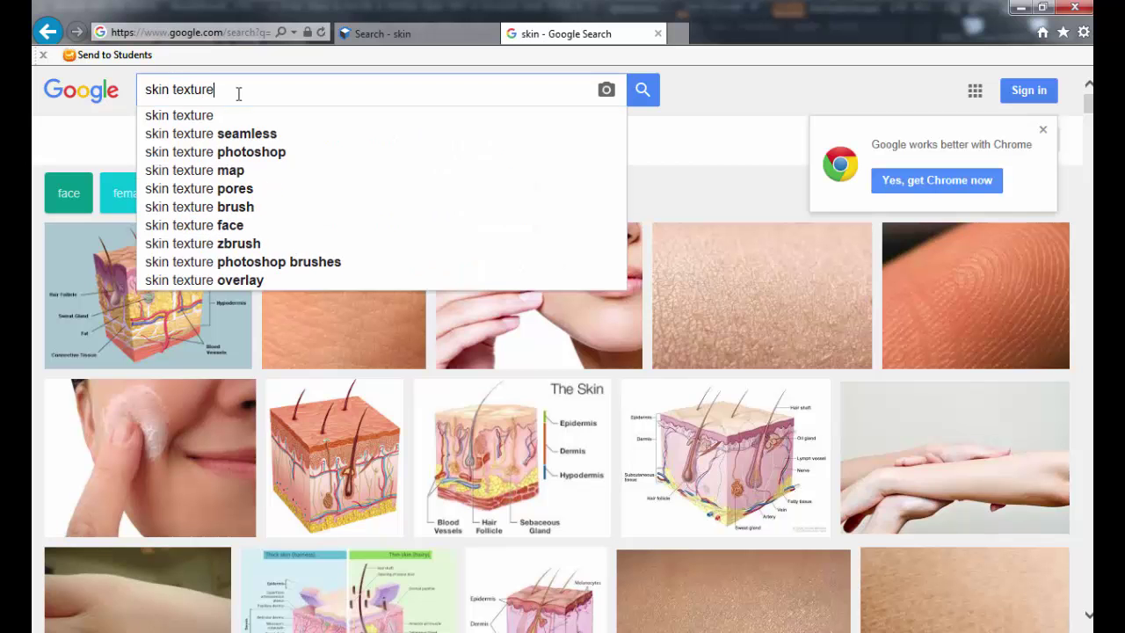
key("Return")
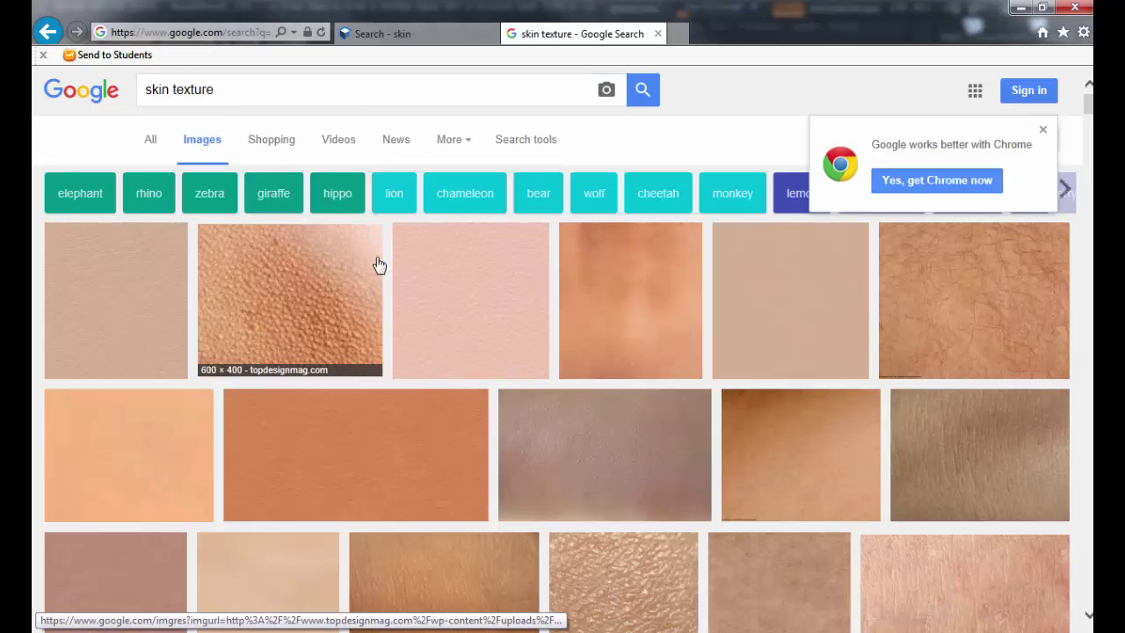
scroll(400, 268, "down", 3)
scroll(402, 268, "up", 2)
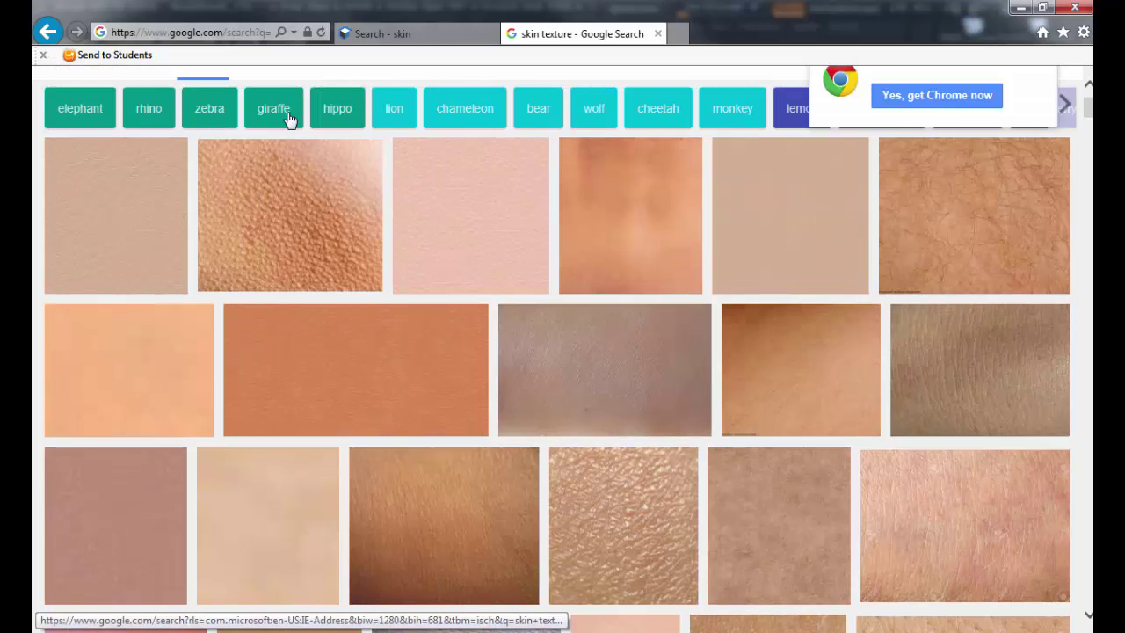
- Search Google Images for face and limit the results to images larger than 6 MP
scroll(225, 83, "up", 1)
triple_click(228, 96)
type("face")
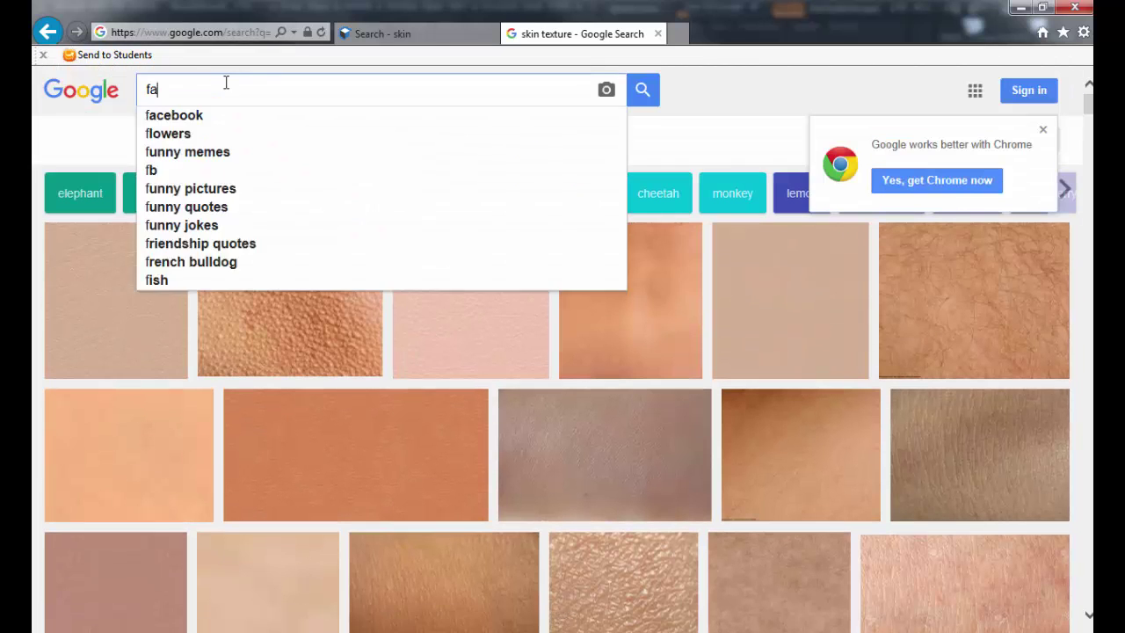
key("Return")
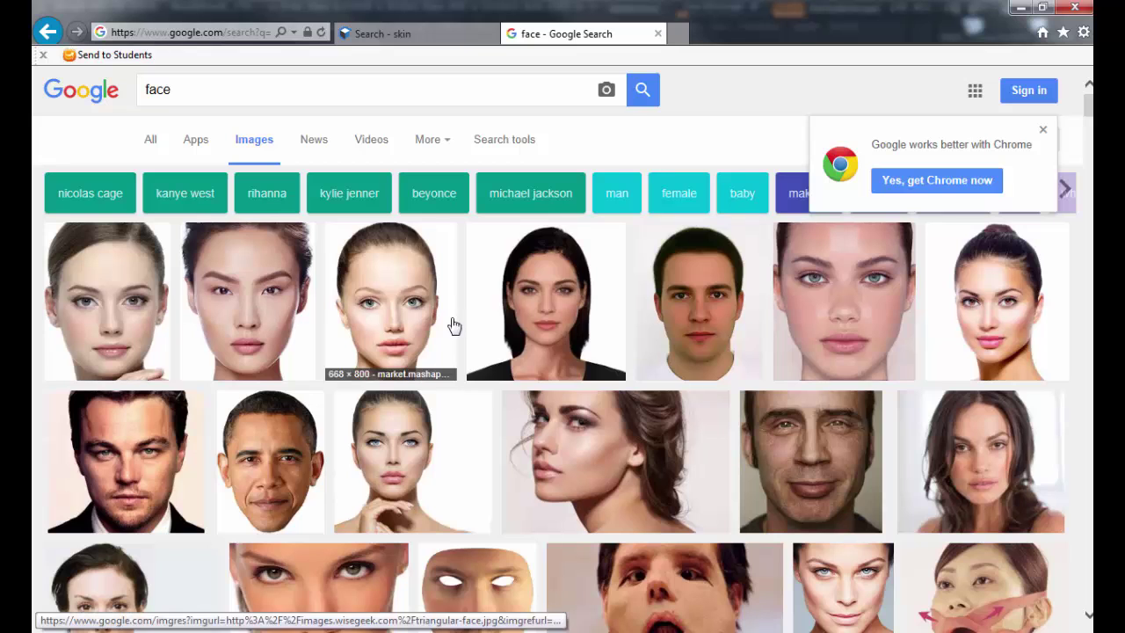
left_click(520, 141)
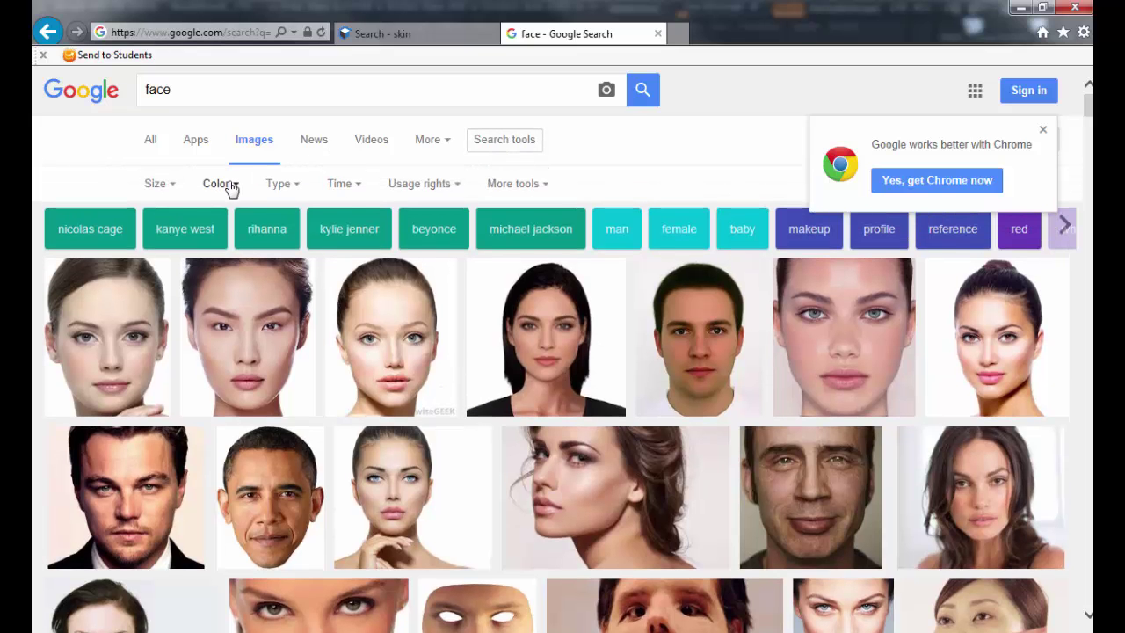
left_click(164, 184)
mouse_move(180, 310)
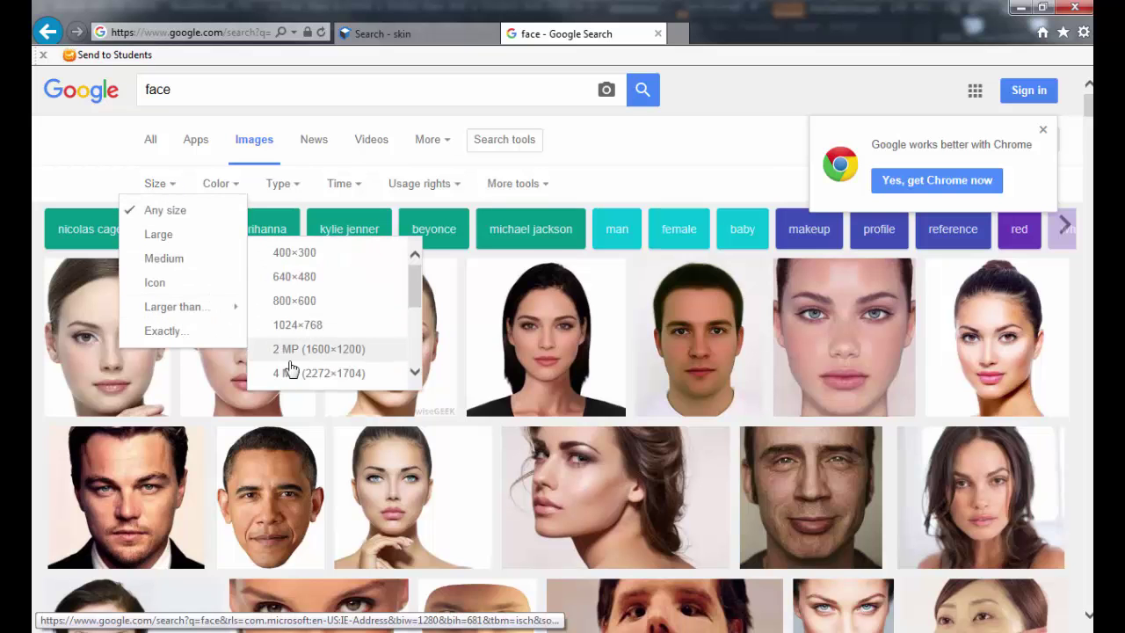
scroll(304, 355, "down", 1)
left_click(306, 373)
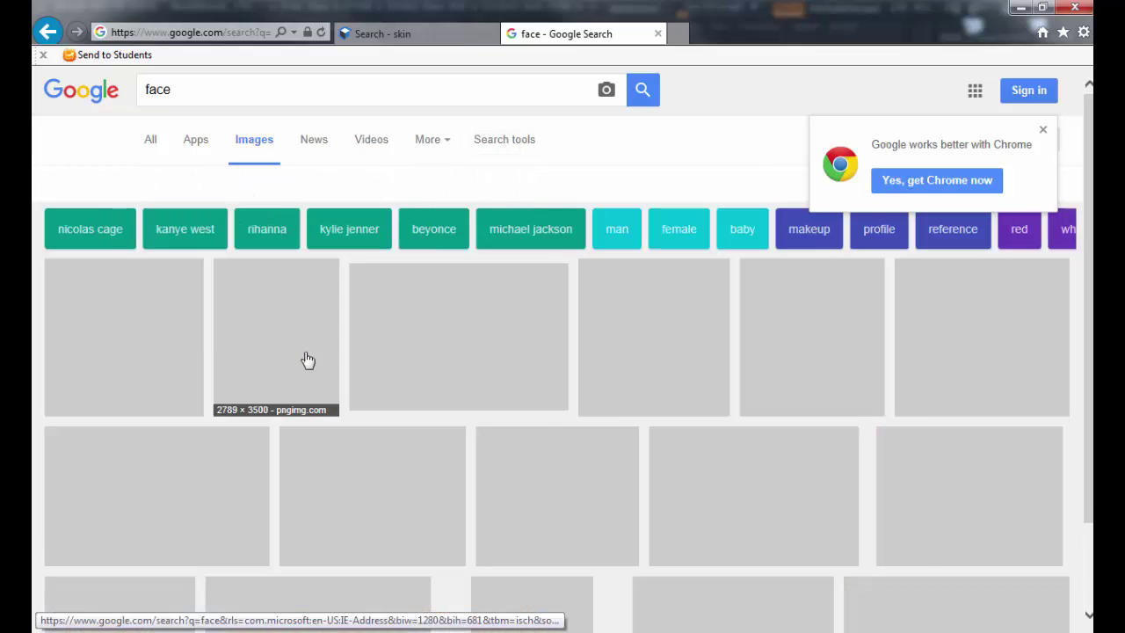
- Open the 2448 × 2448 frontal face photo from all4desktop.com at full size and save it to the Desktop as JPEG 4242435-face
left_click(659, 356)
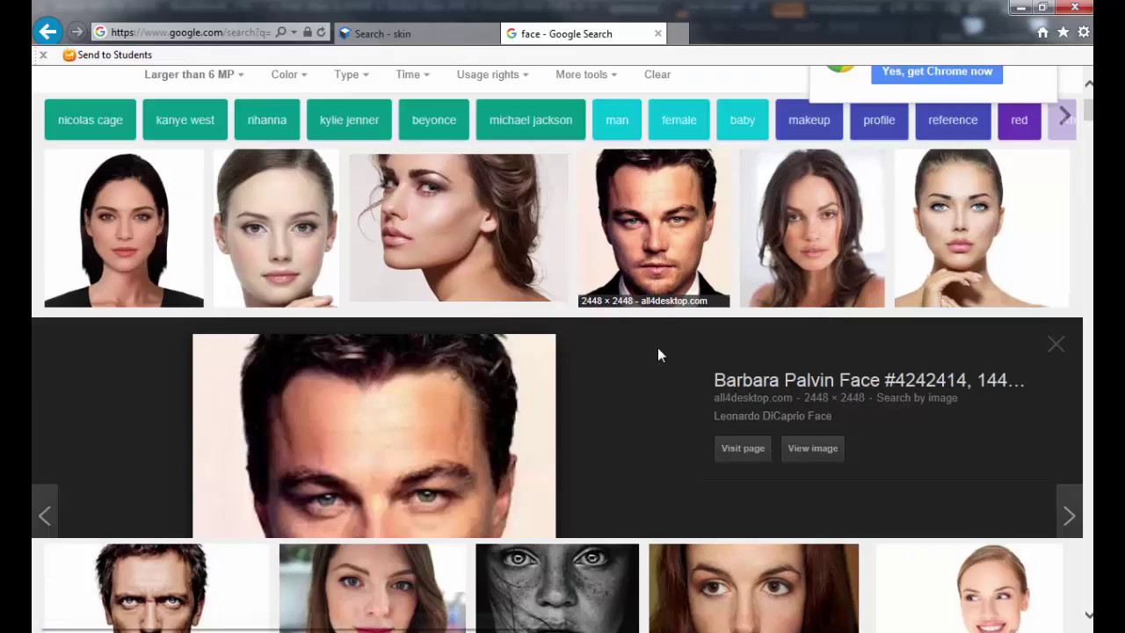
left_click(561, 326)
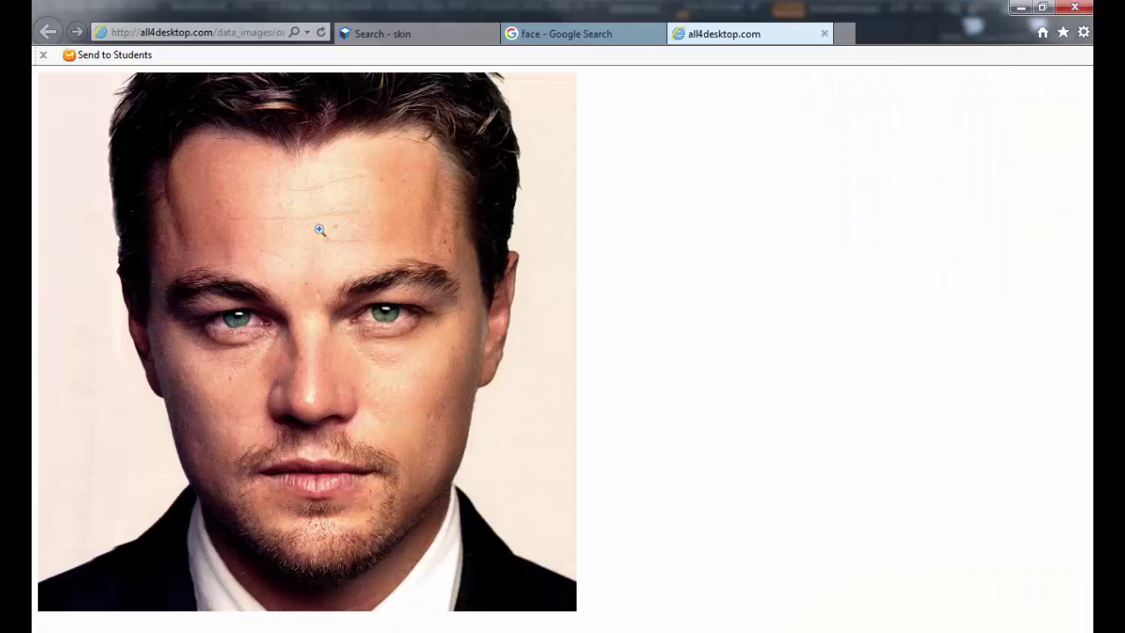
right_click(320, 230)
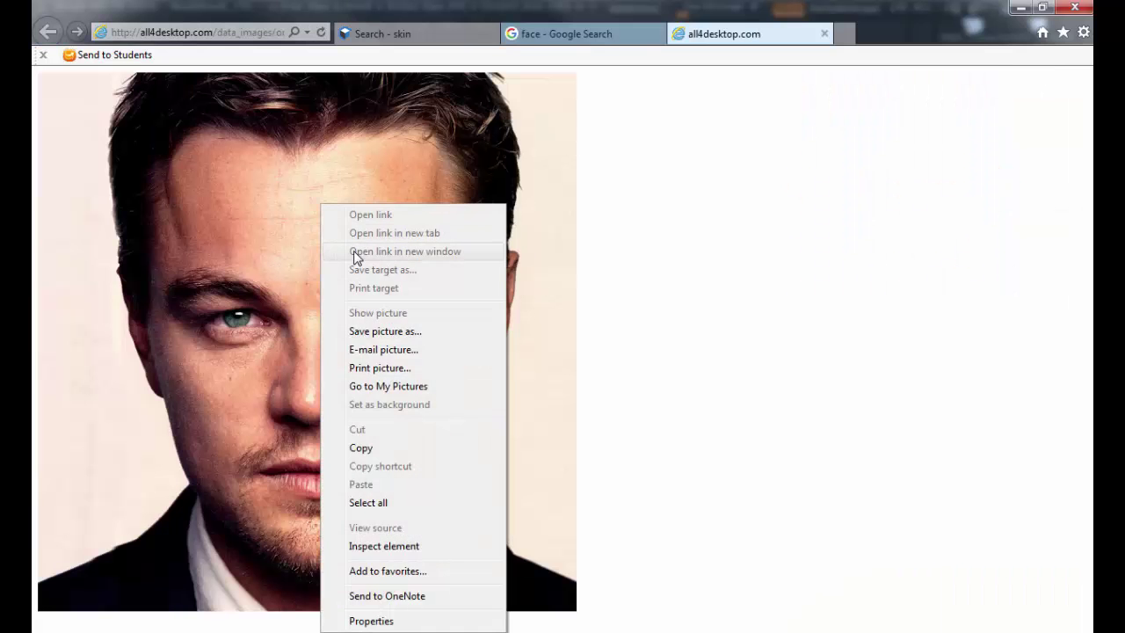
left_click(384, 328)
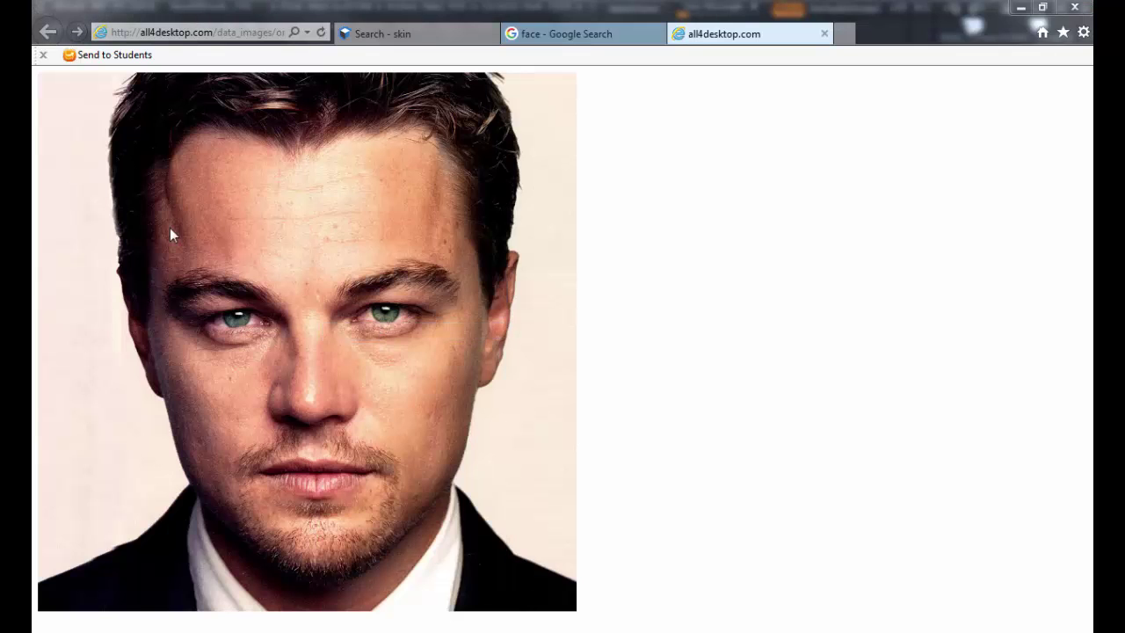
left_click(98, 113)
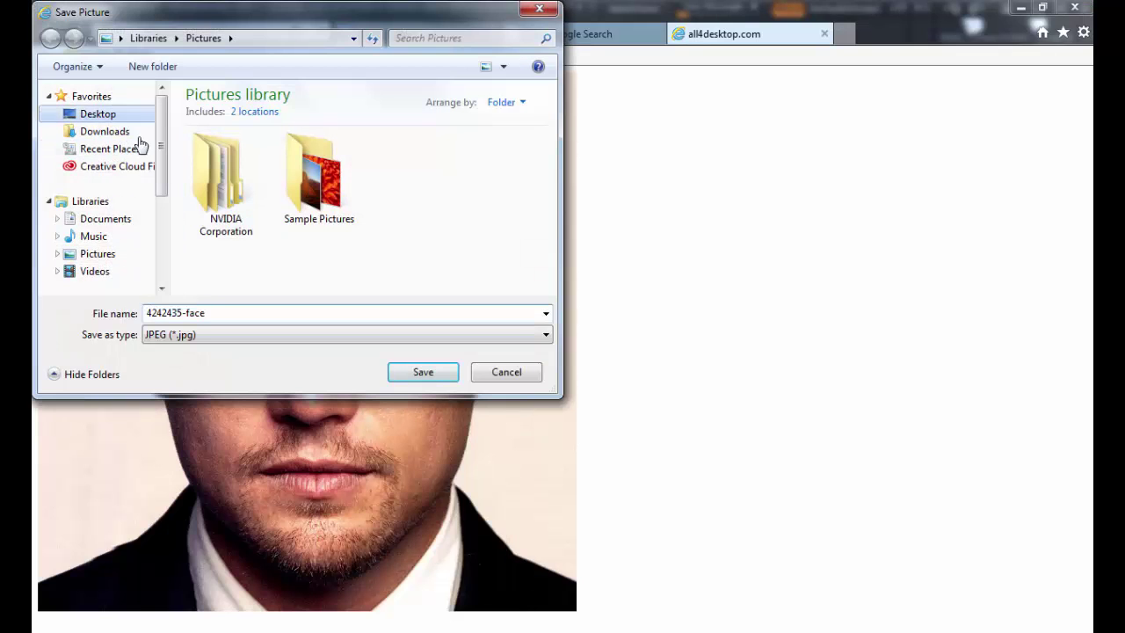
left_click(424, 373)
- Switch to ZBrush and import the 4242435-face image from the Desktop as a texture
key("alt+Tab")
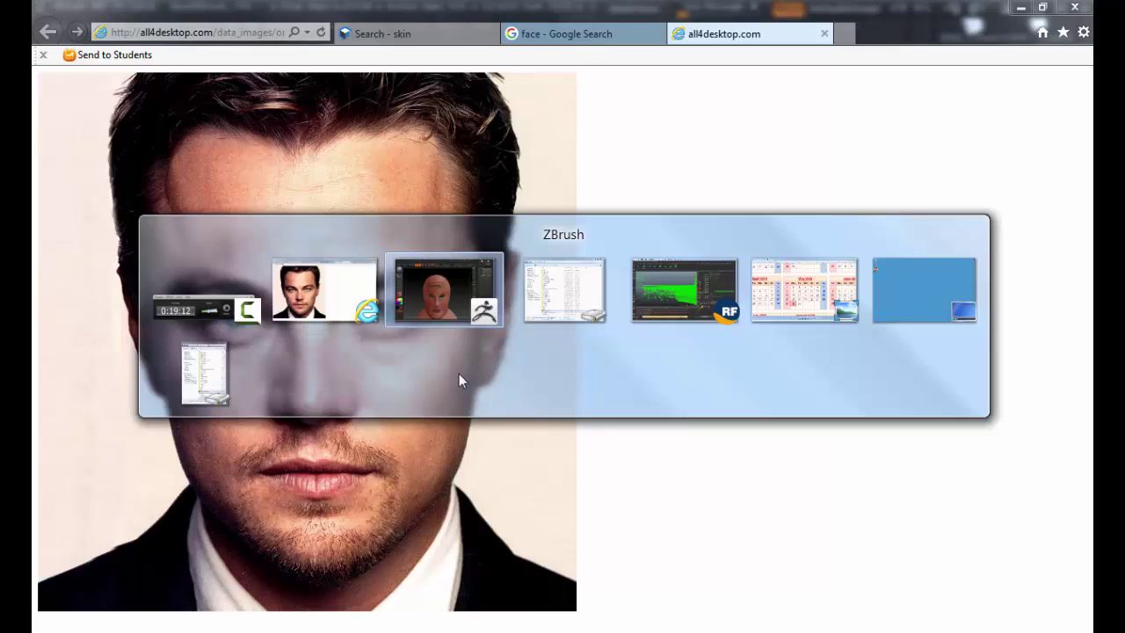
left_click(683, 27)
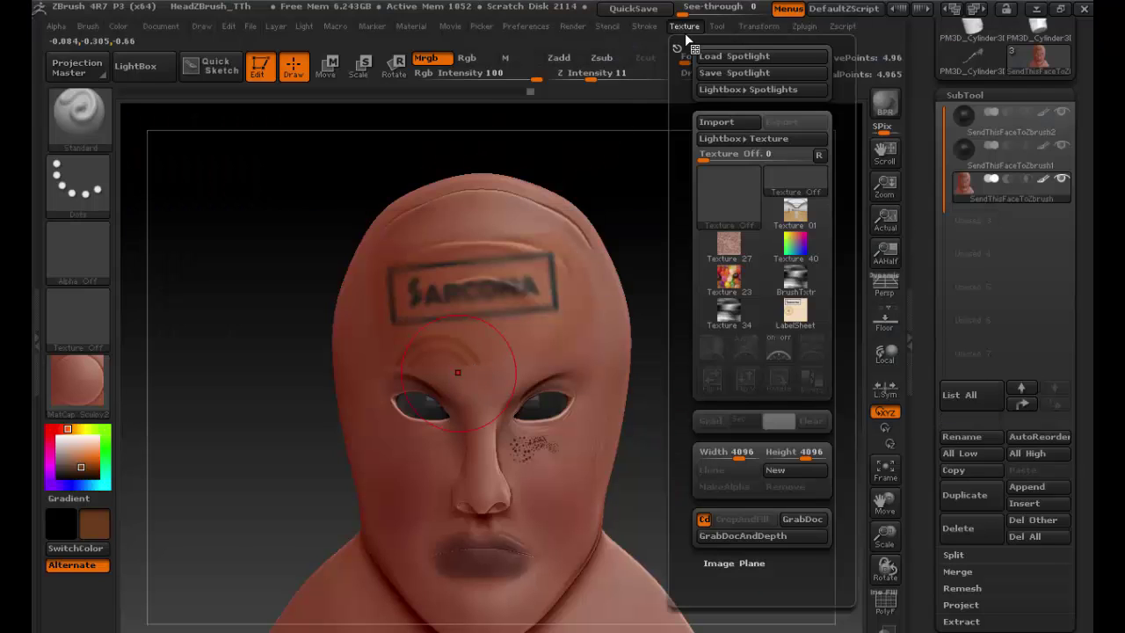
left_click(735, 191)
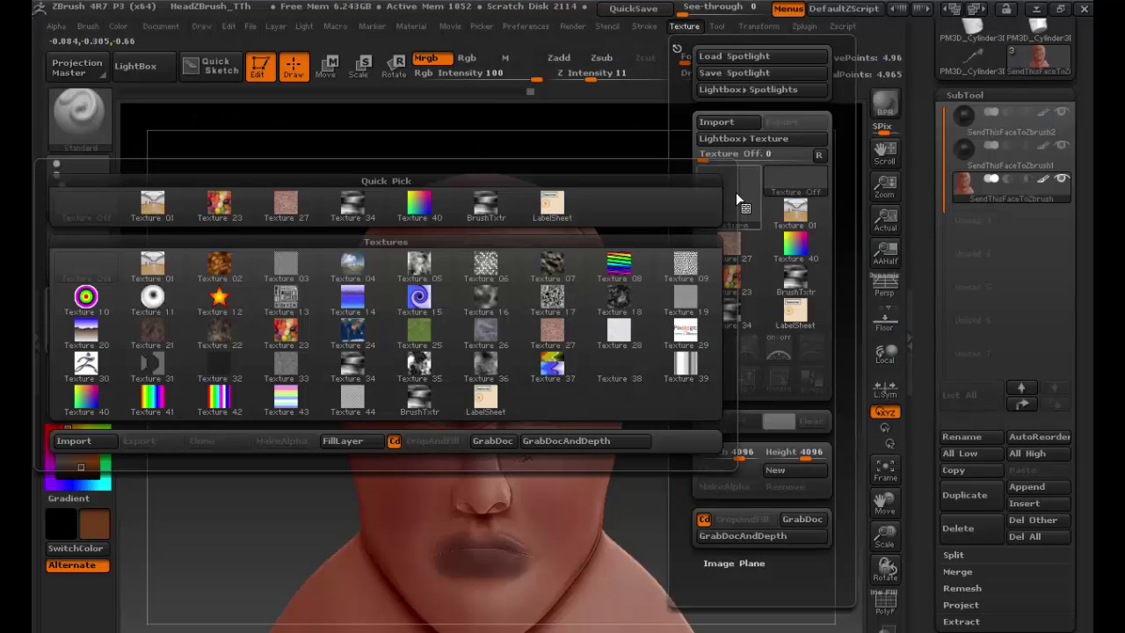
left_click(97, 441)
scroll(149, 127, "up", 3)
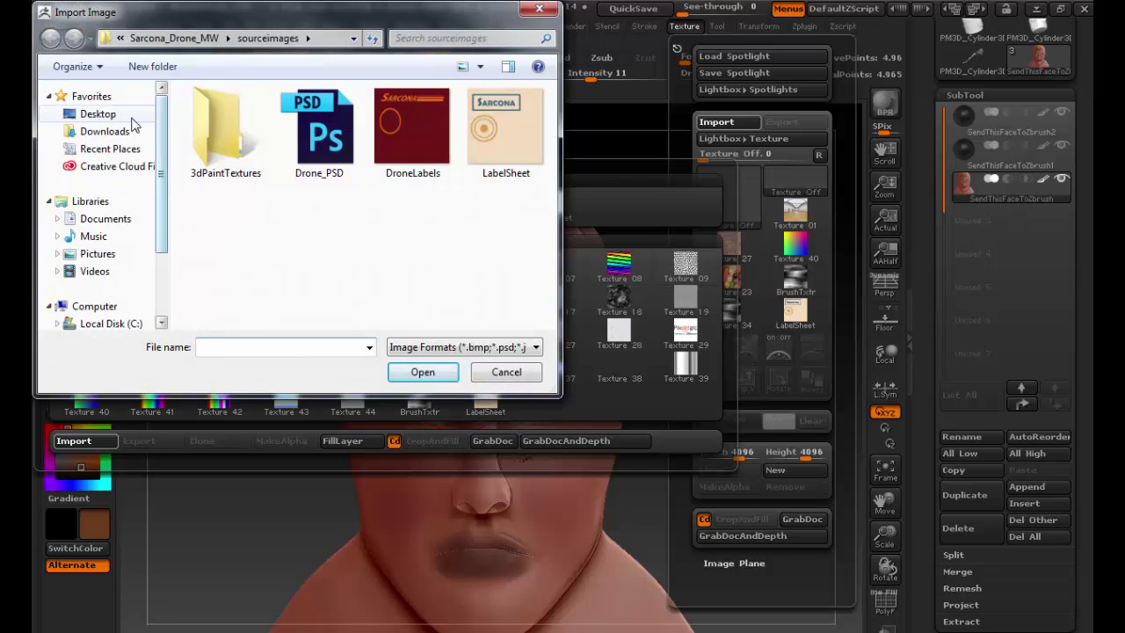
left_click(132, 116)
double_click(280, 268)
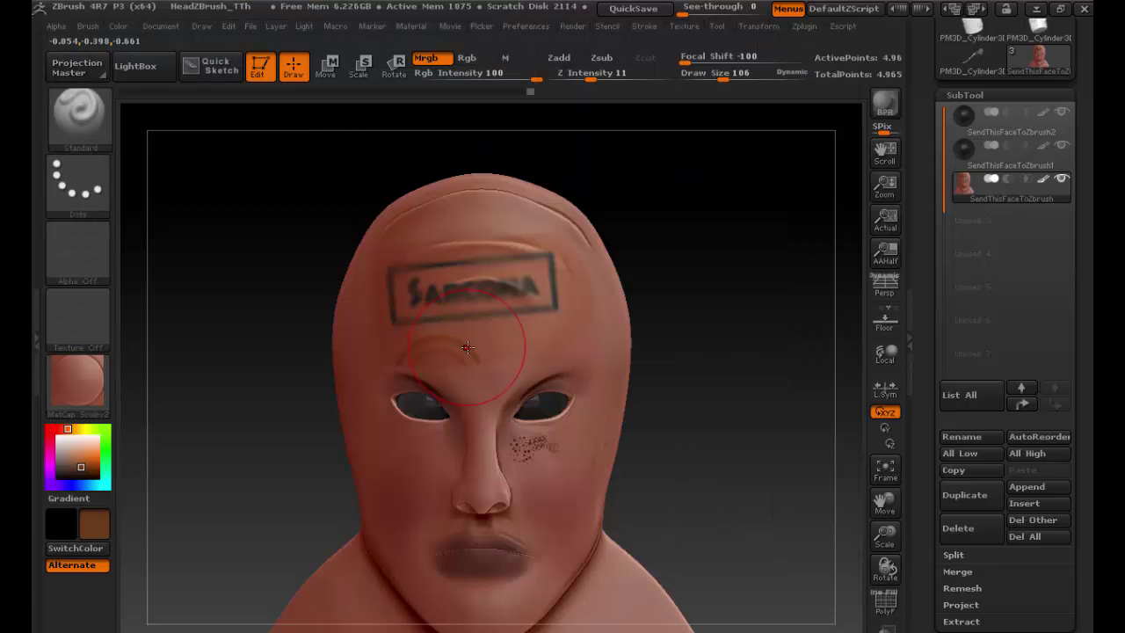
- Add the 4242435-face texture to Spotlight and place the Spotlight dial beside the face in the photo
left_click(684, 26)
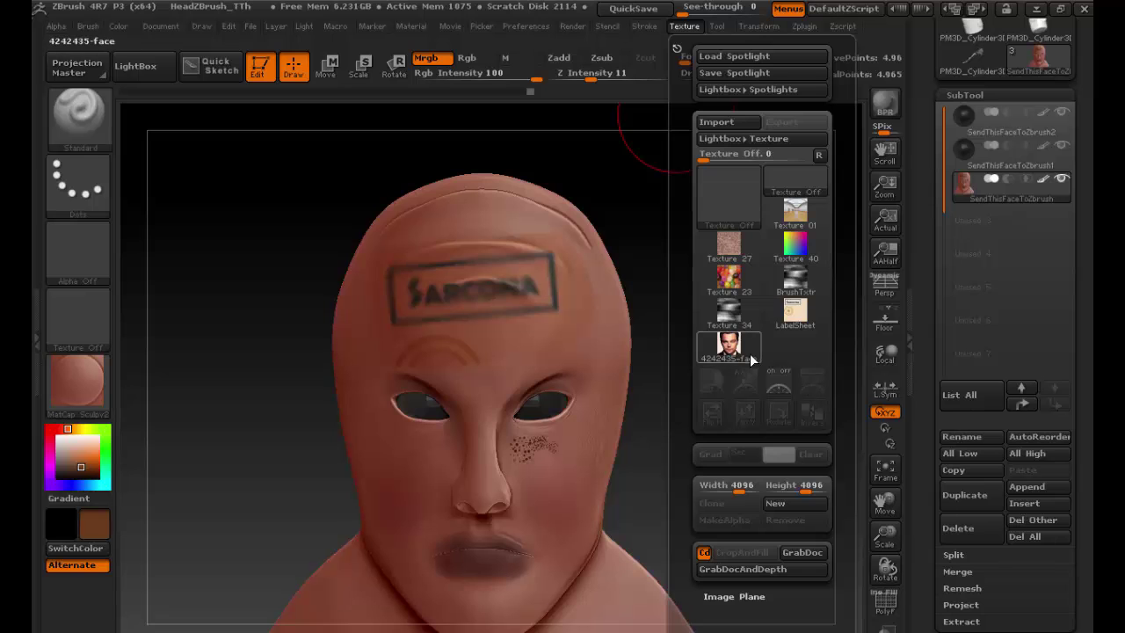
left_click(731, 346)
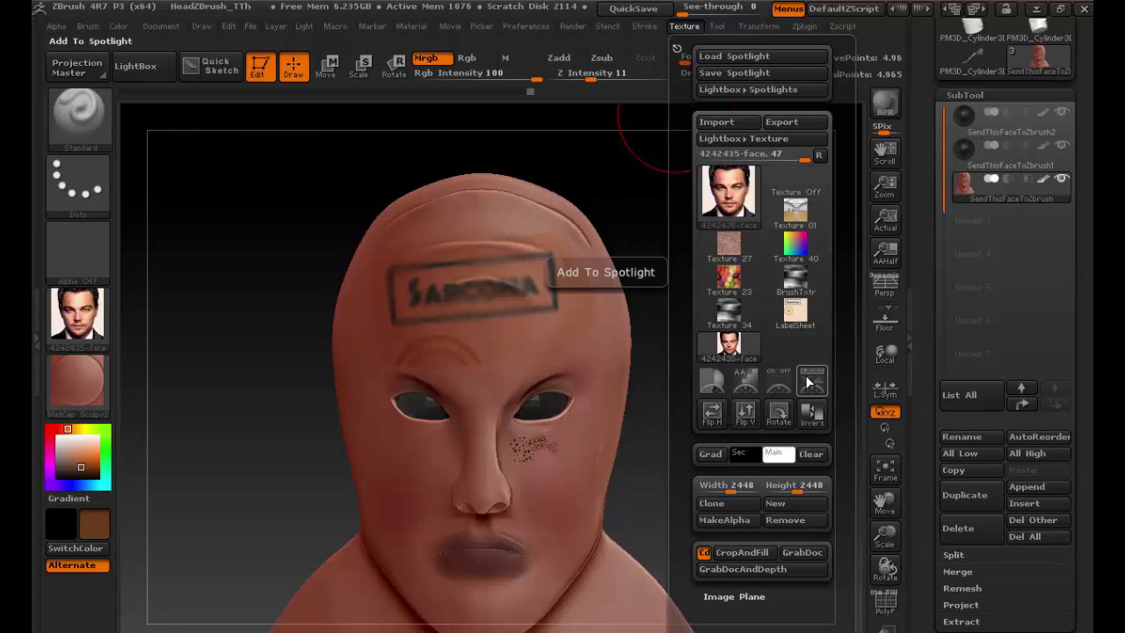
left_click(809, 381)
left_click(149, 68)
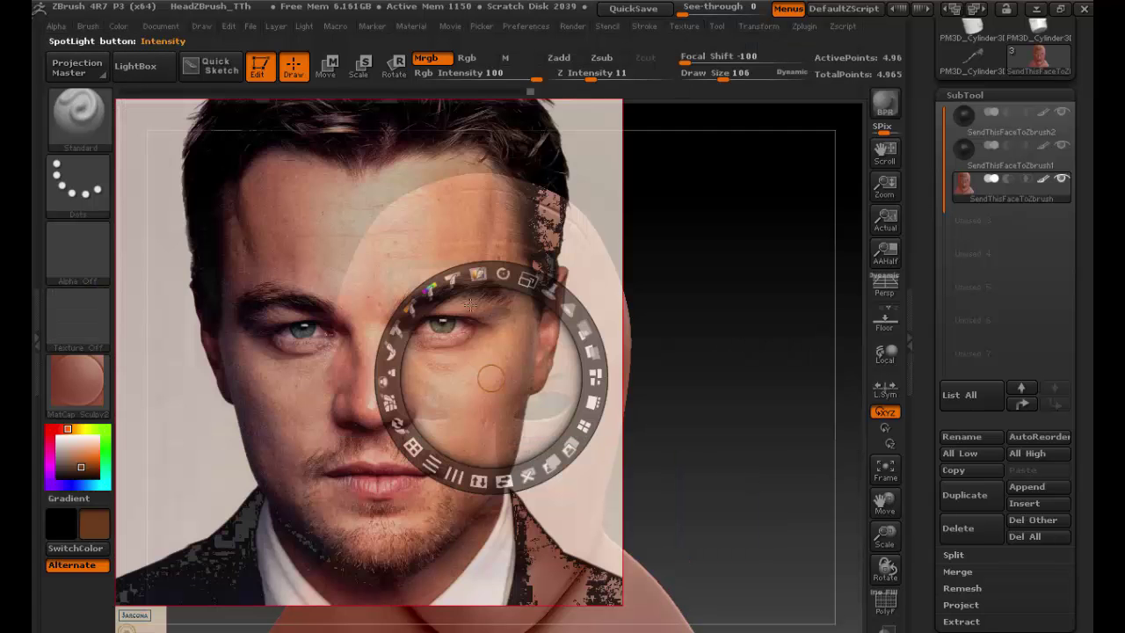
mouse_move(707, 475)
left_mouse_down()
mouse_move(673, 407)
mouse_move(733, 451)
mouse_move(736, 488)
mouse_move(715, 326)
mouse_move(738, 342)
left_mouse_up()
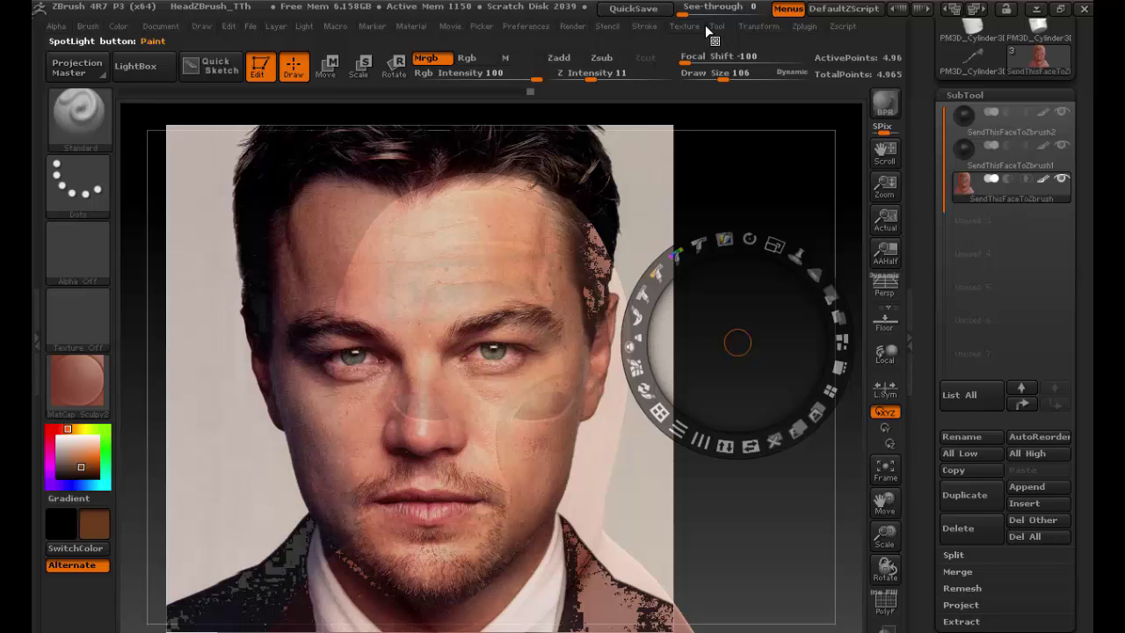
- Frame the whole bust with Spotlight off, and turn Spotlight back on with the 4242435-face texture selected
left_click(692, 25)
left_click(777, 379)
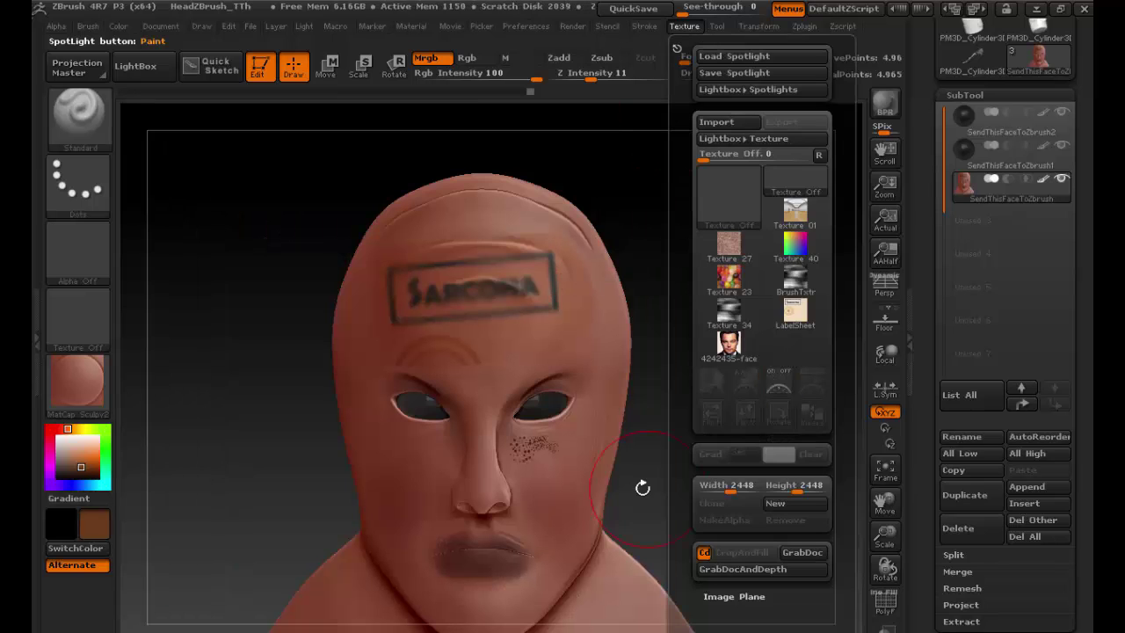
mouse_move(650, 401)
left_mouse_down("alt")
mouse_move(677, 402)
mouse_move(669, 429)
mouse_move(680, 392)
left_mouse_up("alt")
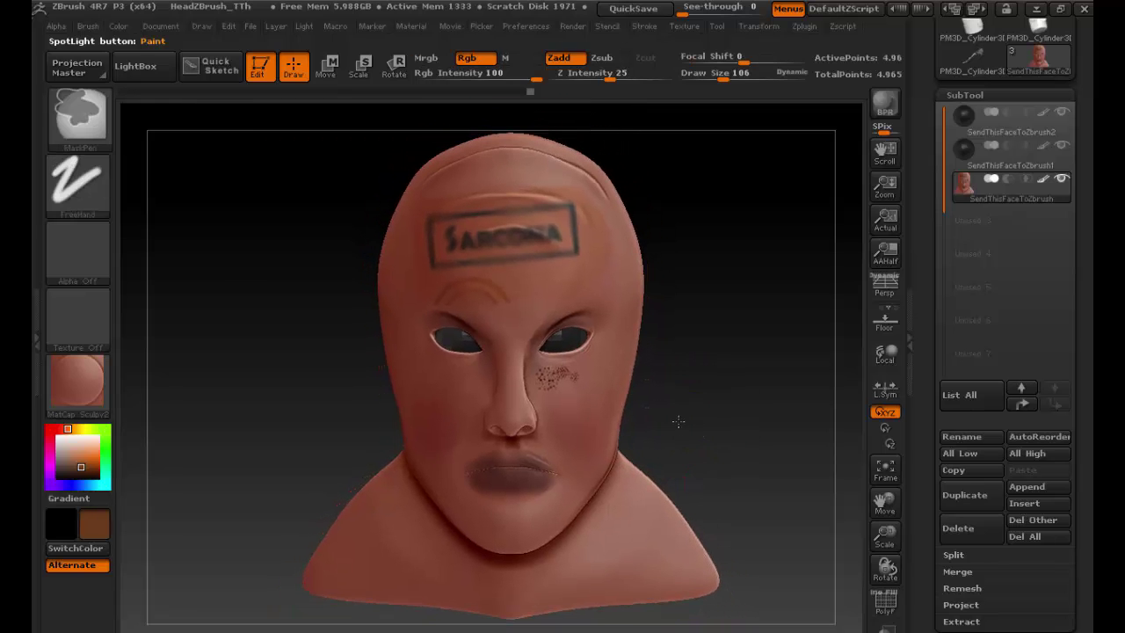
left_click(690, 27)
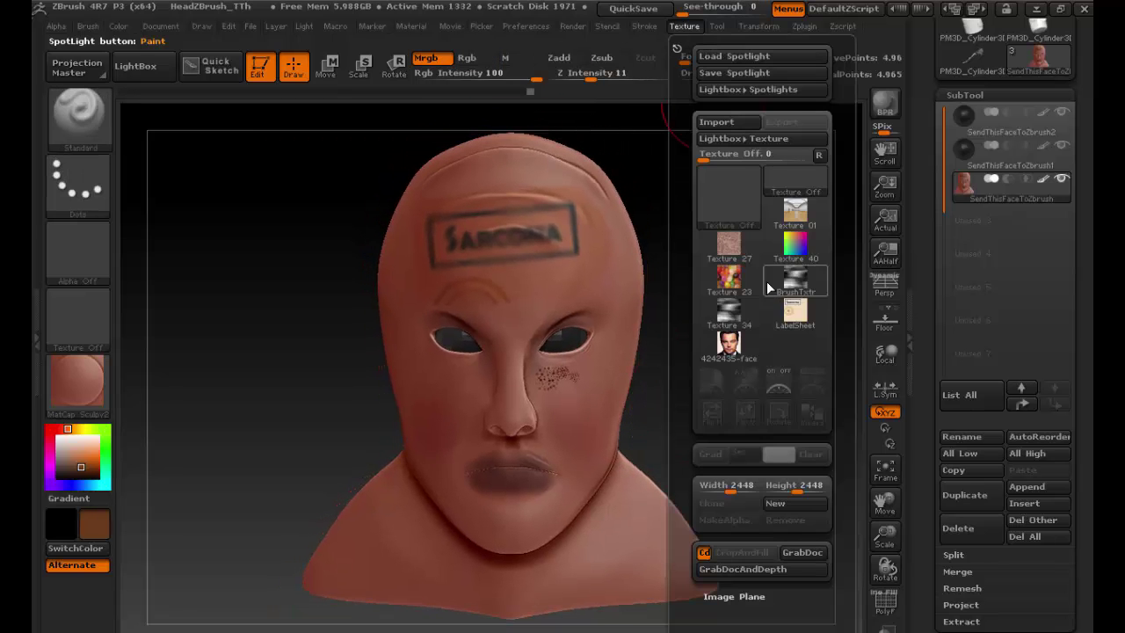
left_click(728, 344)
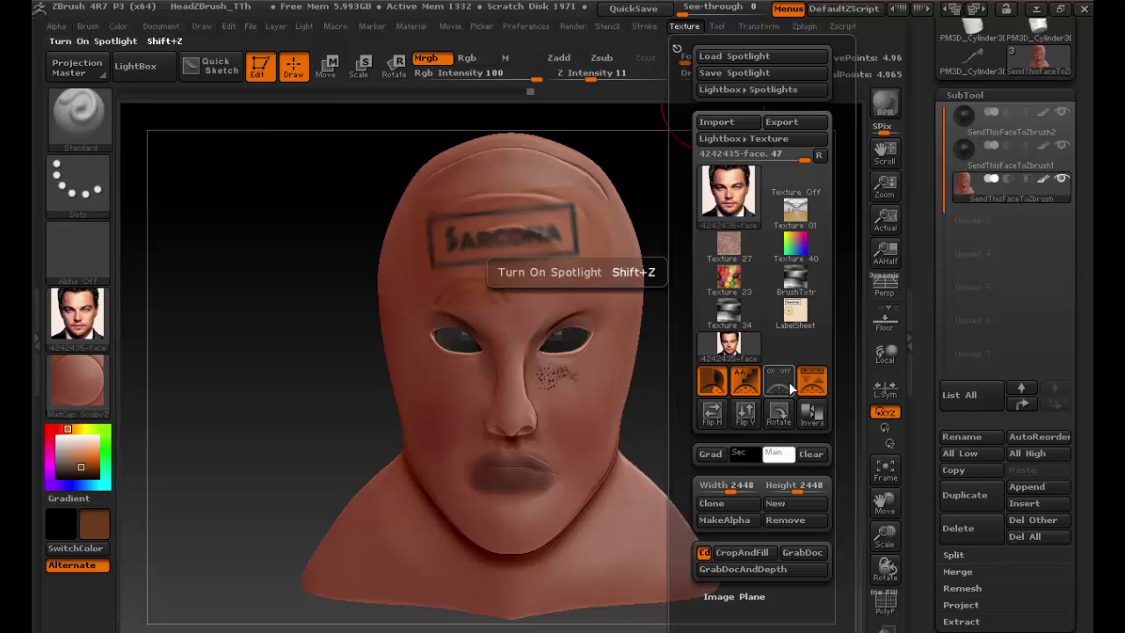
left_click(788, 388)
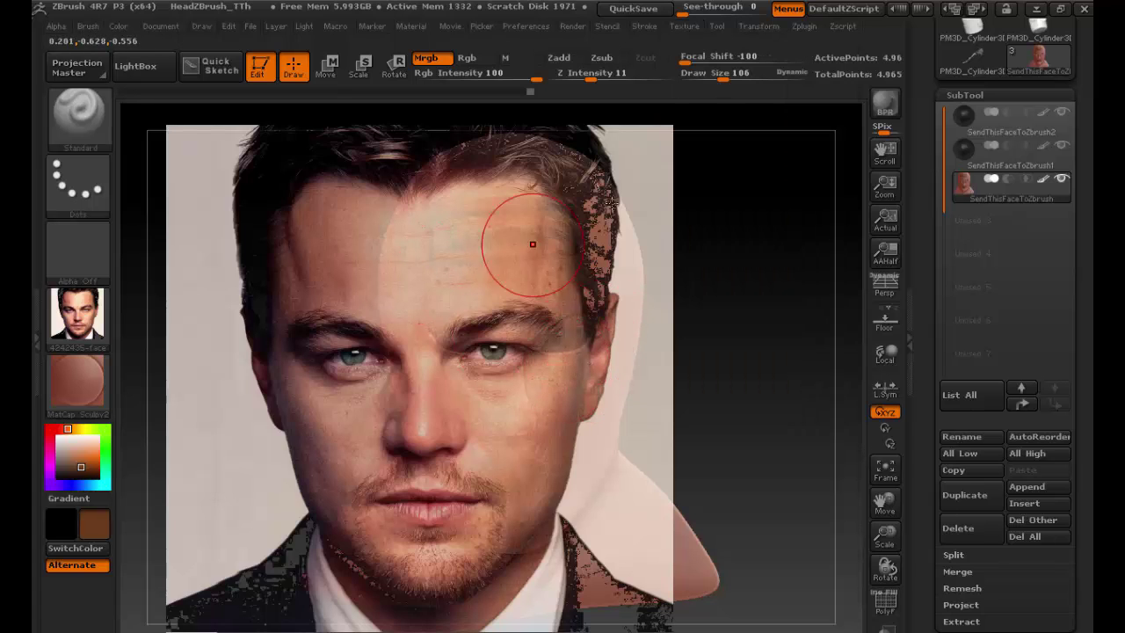
- Scale the face photo down, lower its opacity, and align its eyes, nose and mouth with the sculpted head
key("z")
left_click_drag(773, 245, 734, 239)
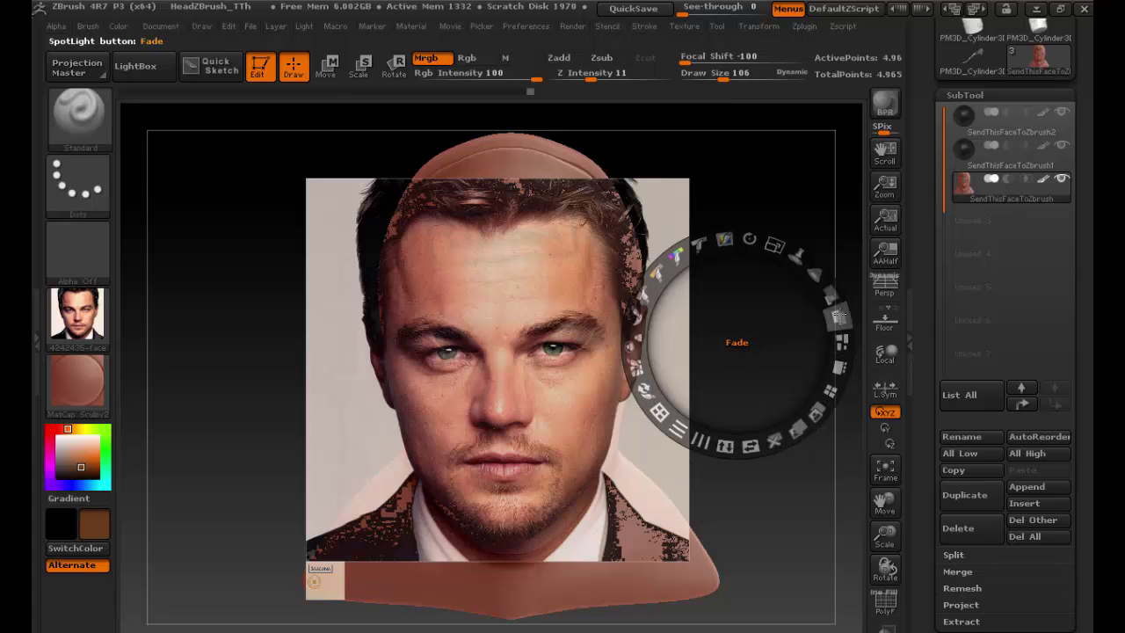
left_click_drag(827, 294, 762, 241)
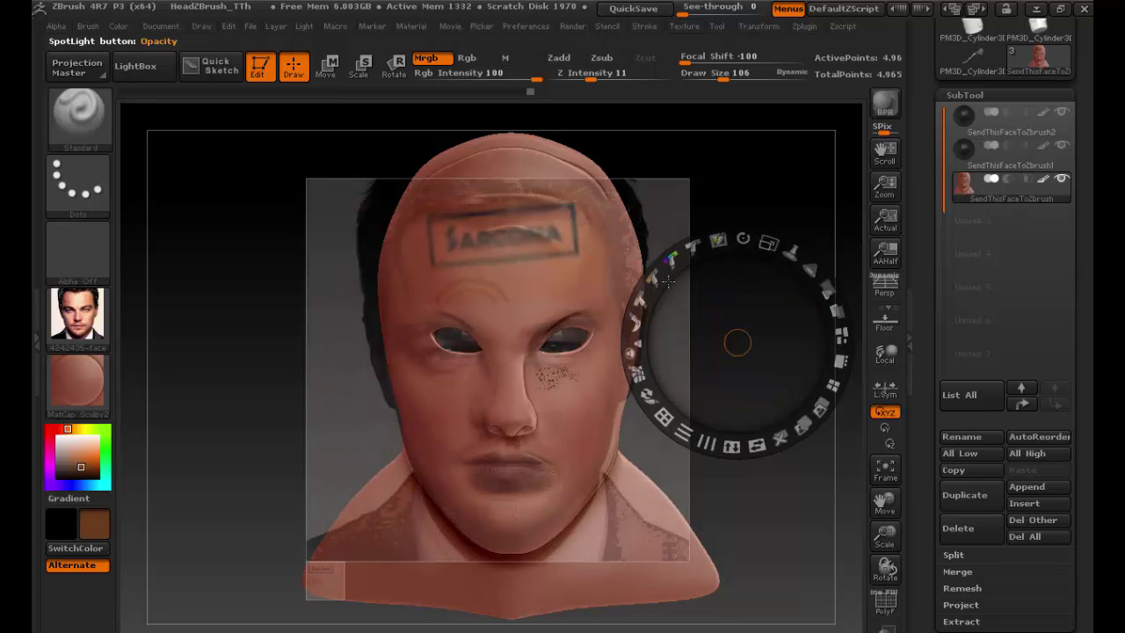
left_click(560, 305)
left_click_drag(560, 307, 557, 310)
left_click_drag(561, 310, 558, 311)
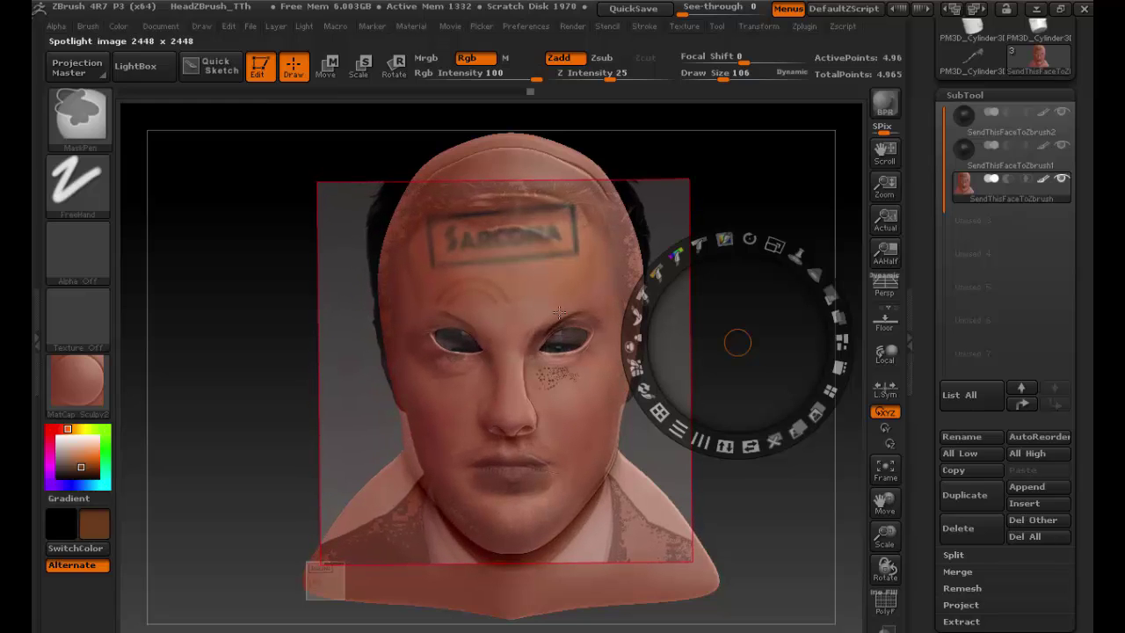
- Set the draw size to 120 and paint the photo's eyes, nose, mouth and beard onto the sculpted face through Spotlight
key("z")
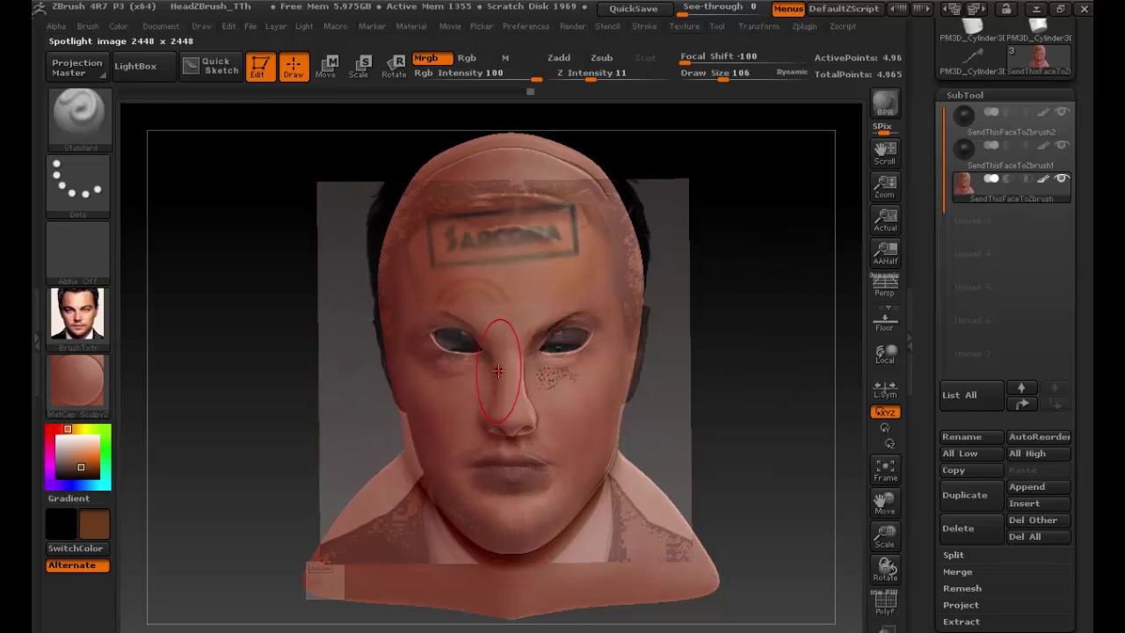
key("s")
mouse_move(498, 372)
left_mouse_down()
mouse_move(540, 402)
mouse_move(529, 452)
mouse_move(517, 475)
mouse_move(461, 474)
mouse_move(482, 511)
mouse_move(527, 528)
mouse_move(444, 378)
mouse_move(562, 317)
mouse_move(459, 360)
left_mouse_up()
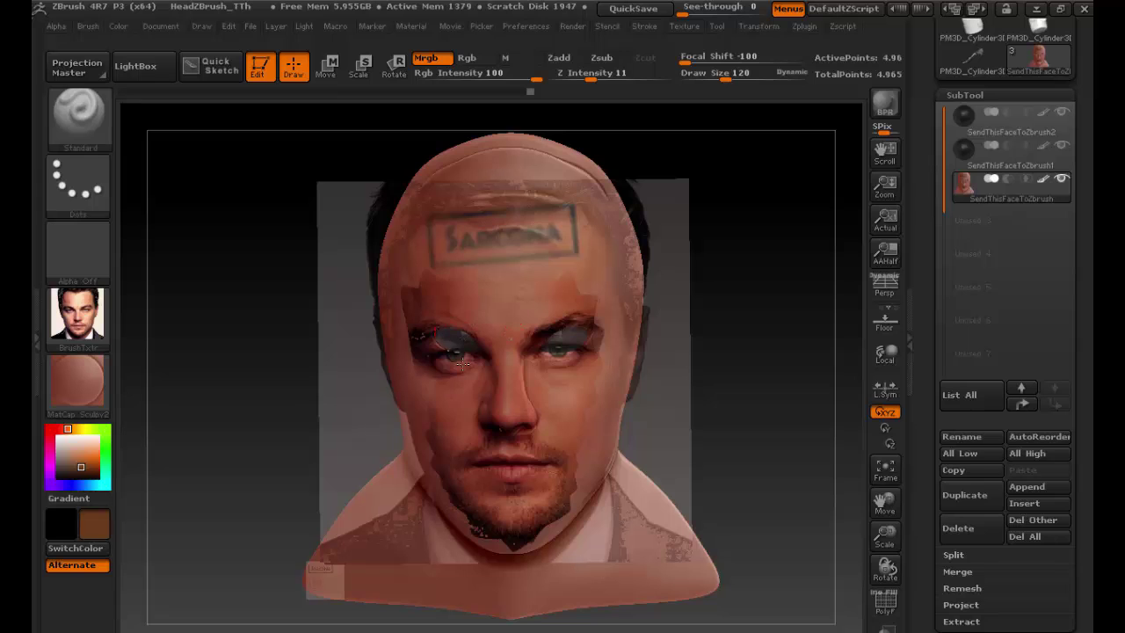
mouse_move(575, 376)
left_mouse_down()
mouse_move(607, 334)
mouse_move(584, 479)
mouse_move(550, 527)
mouse_move(457, 451)
left_mouse_up()
left_click(683, 25)
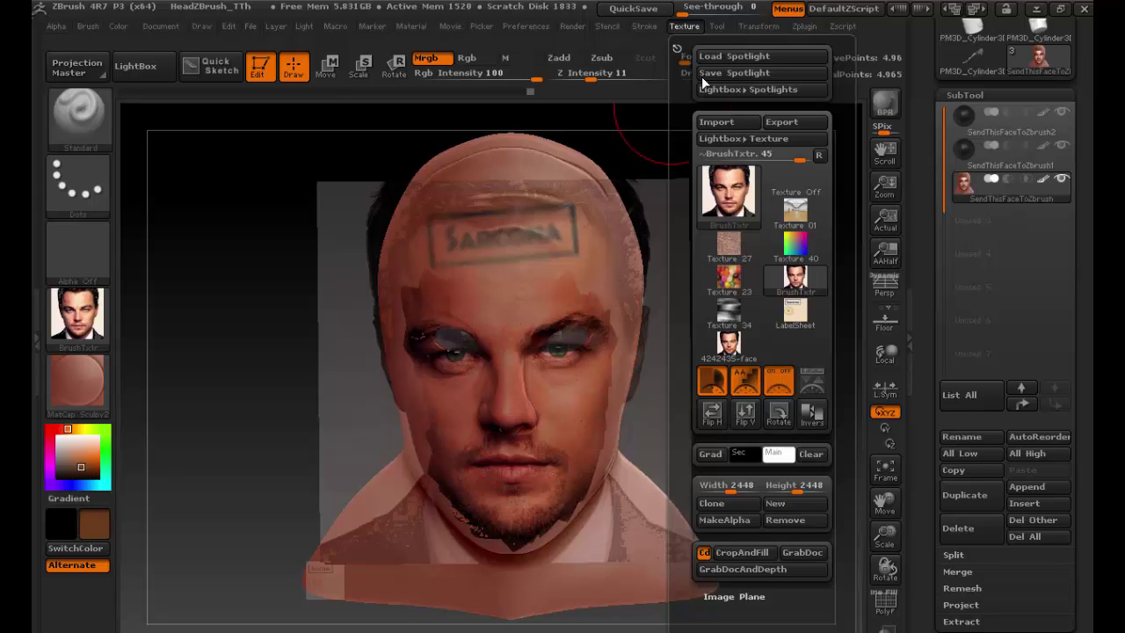
- Turn Spotlight off and inspect the projected face on the head from the side and front
left_click(779, 381)
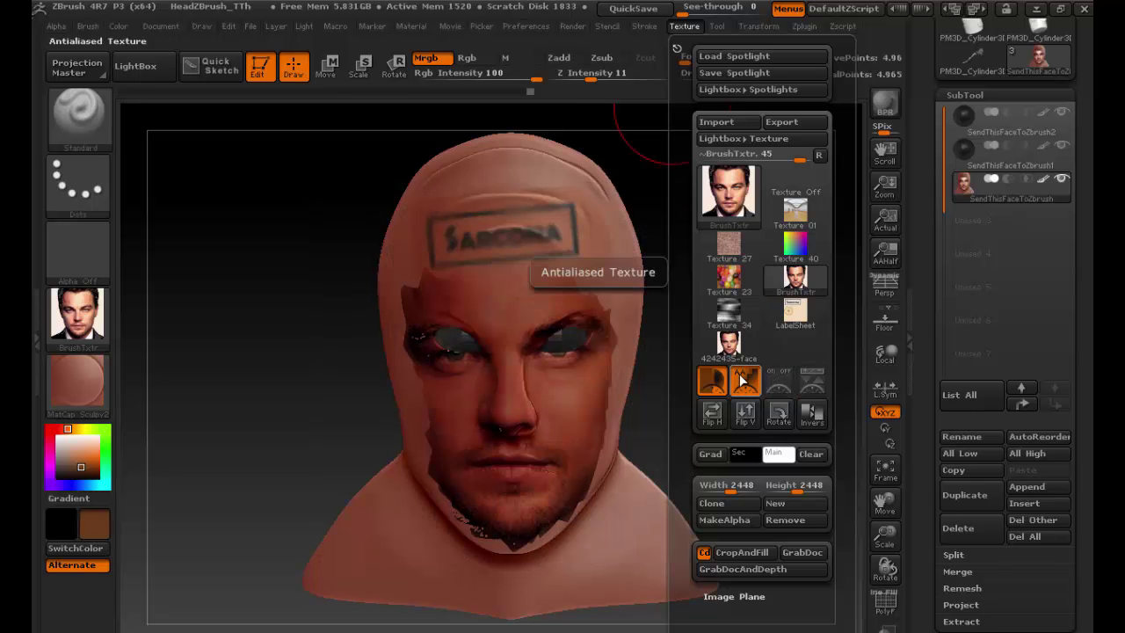
left_click_drag(316, 329, 340, 278)
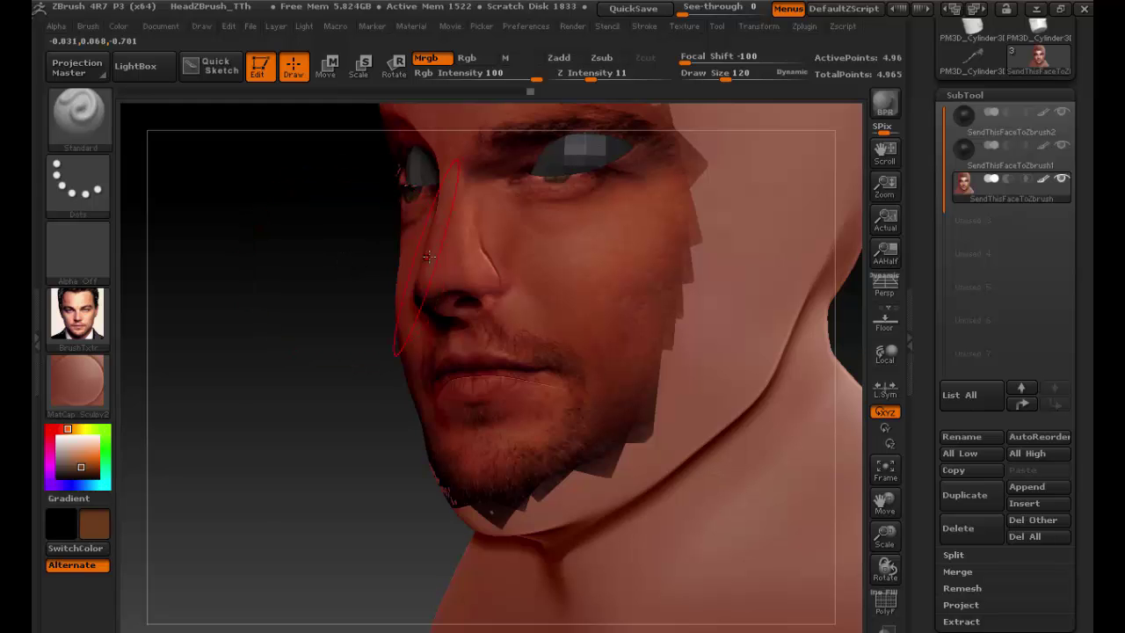
left_click_drag(236, 325, 321, 360)
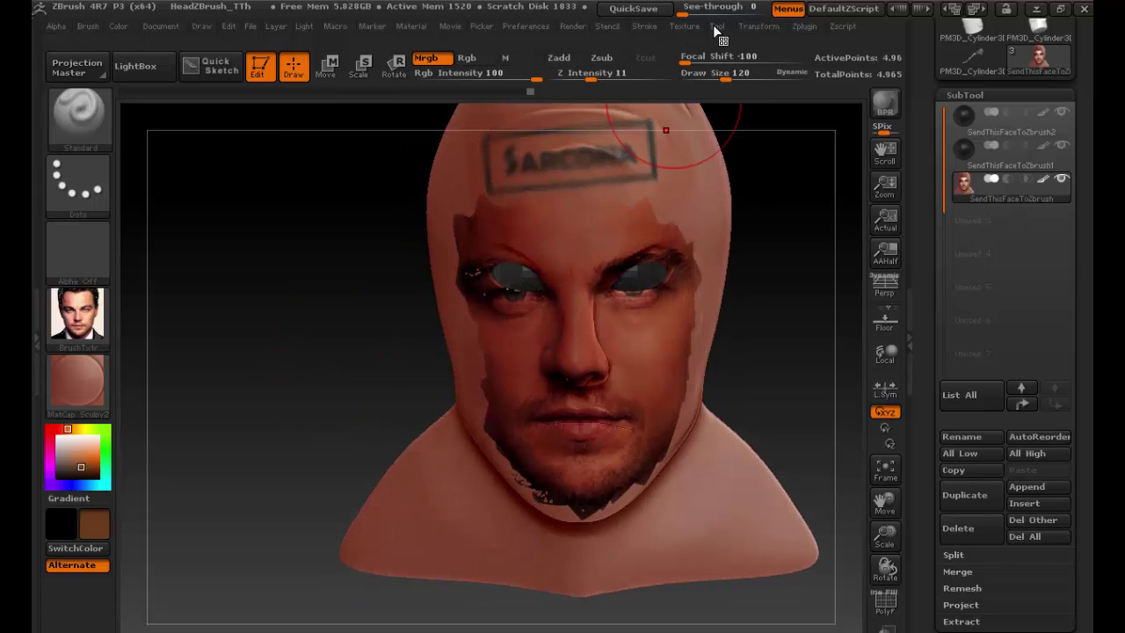
- Turn Spotlight back on and move the face photo to line up with the head in the new view
left_click(755, 27)
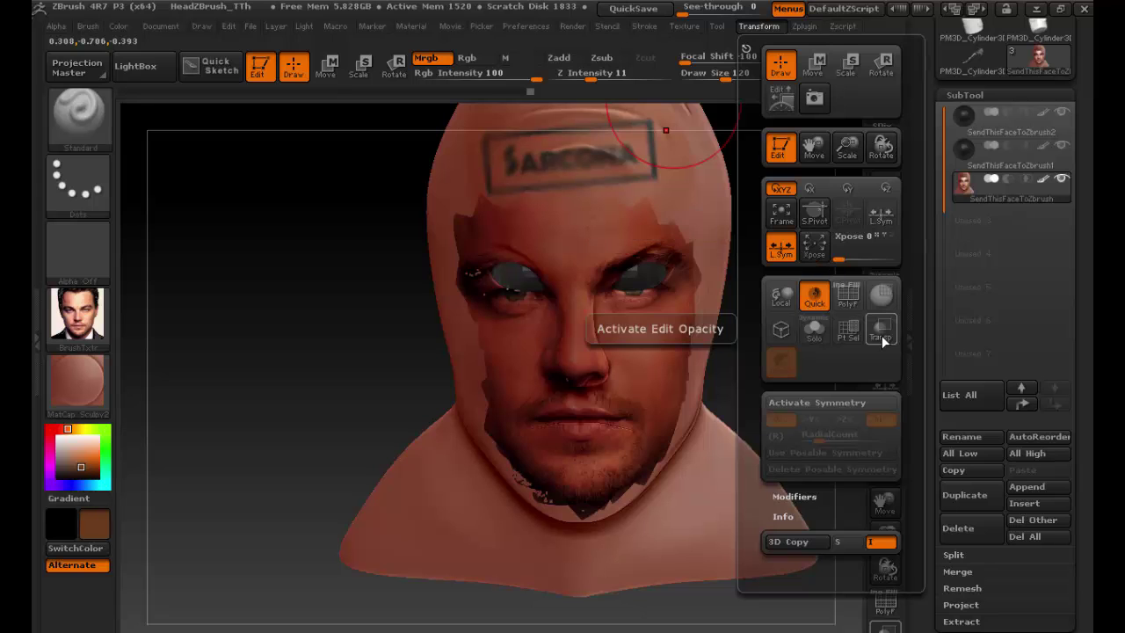
left_click(684, 26)
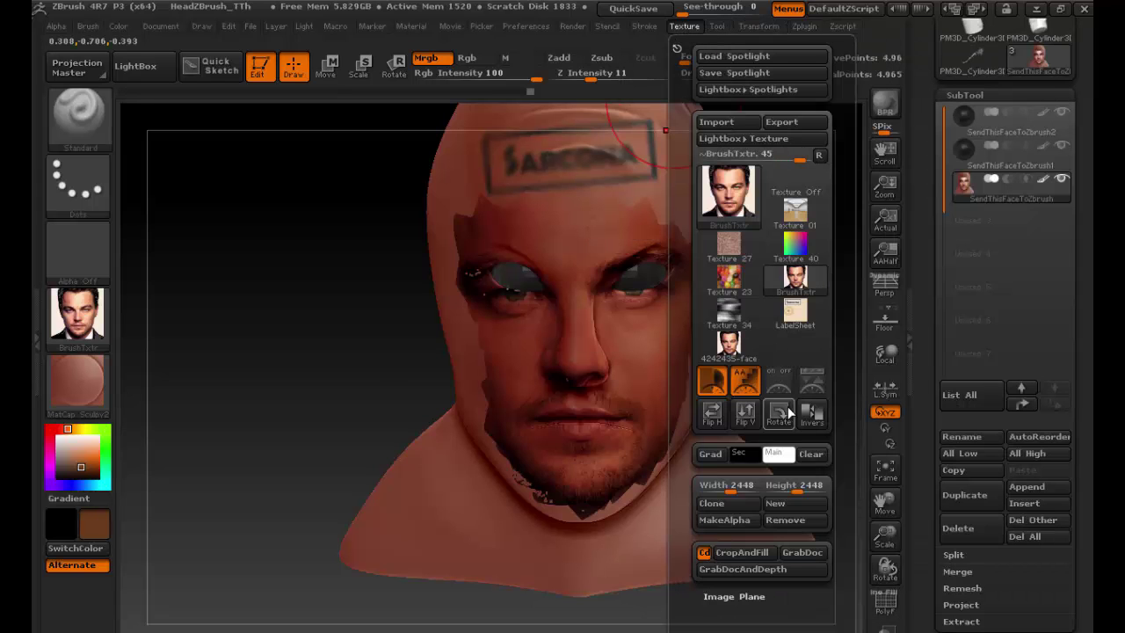
left_click(778, 380)
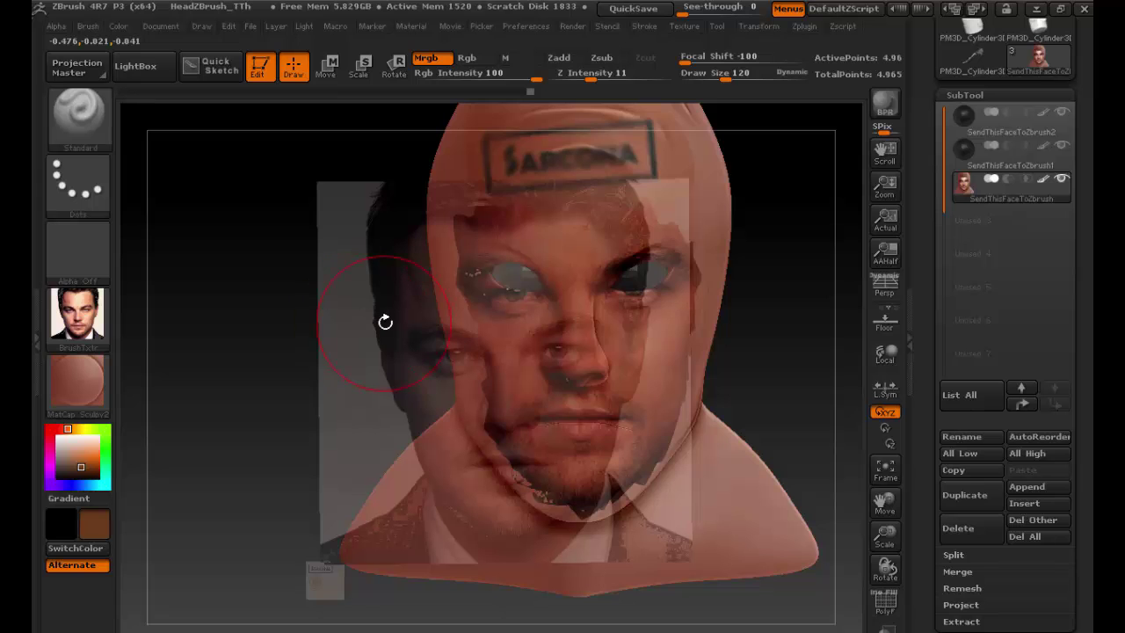
key("z")
left_click_drag(728, 328, 749, 264)
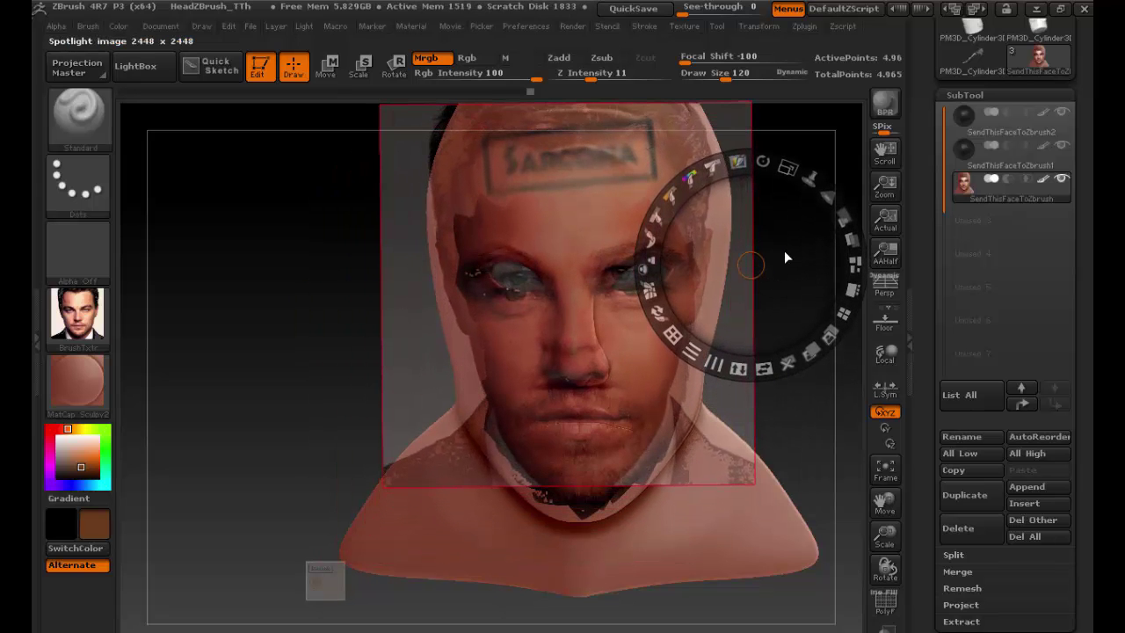
- Set the draw size to 46 and the Rgb intensity to 21, and touch up the skin around the eyes from the photo
key("z")
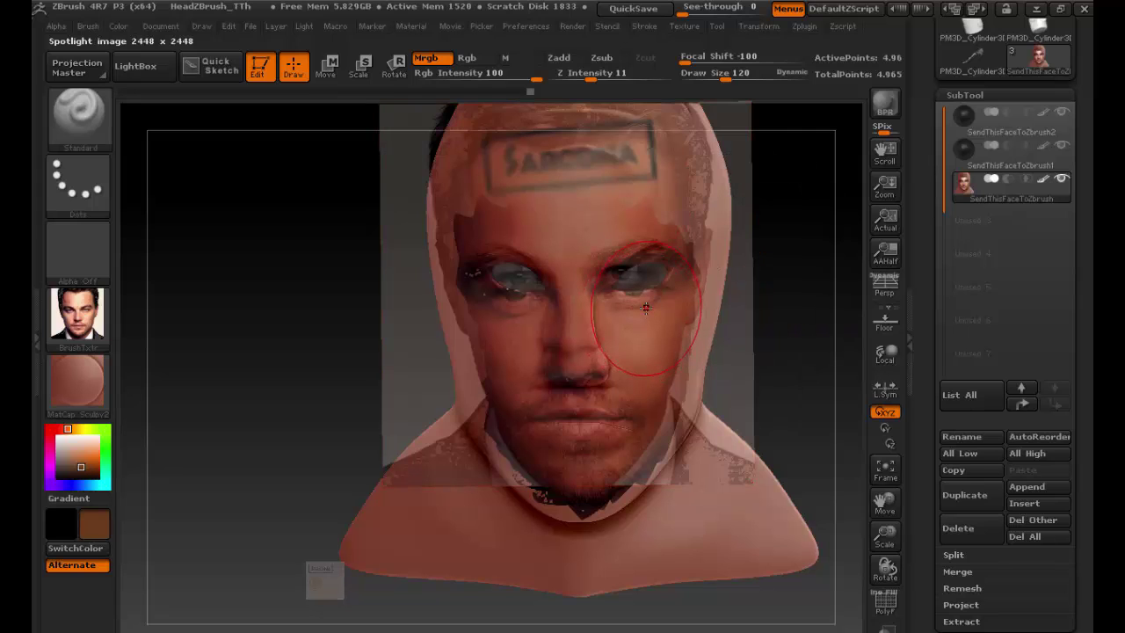
left_click_drag(645, 305, 642, 300)
key("ctrl")
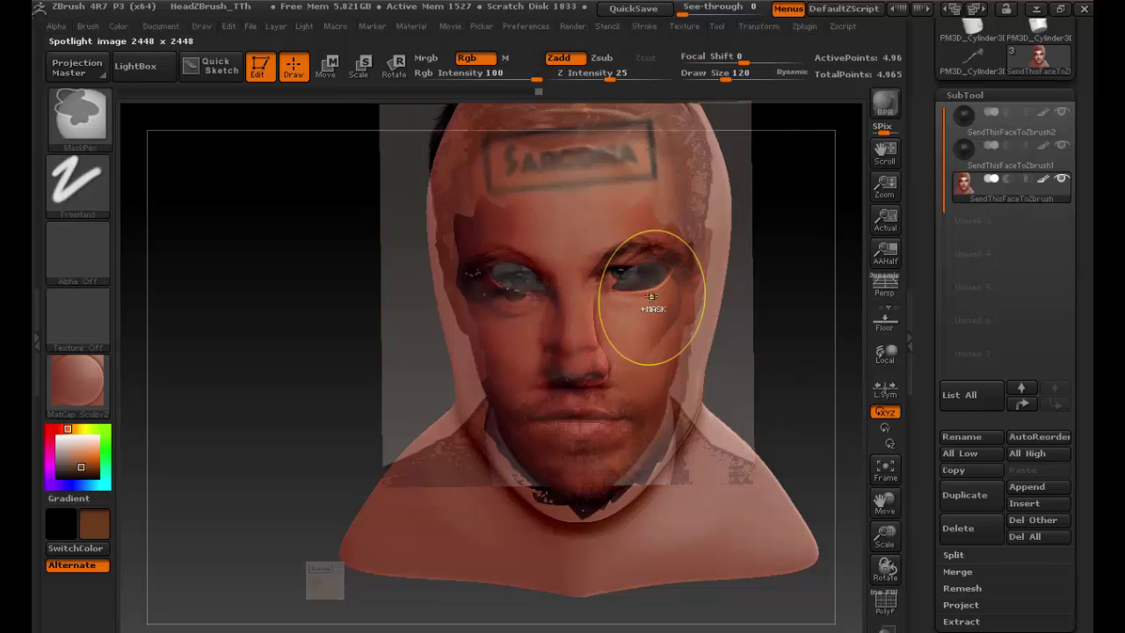
key("s")
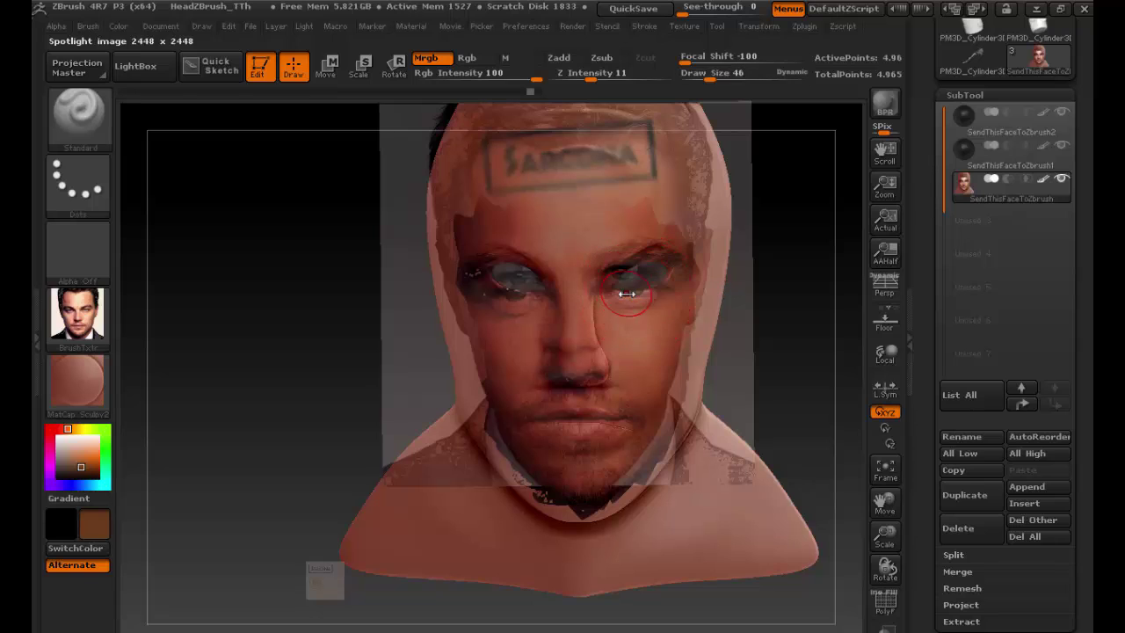
left_click_drag(645, 306, 642, 299)
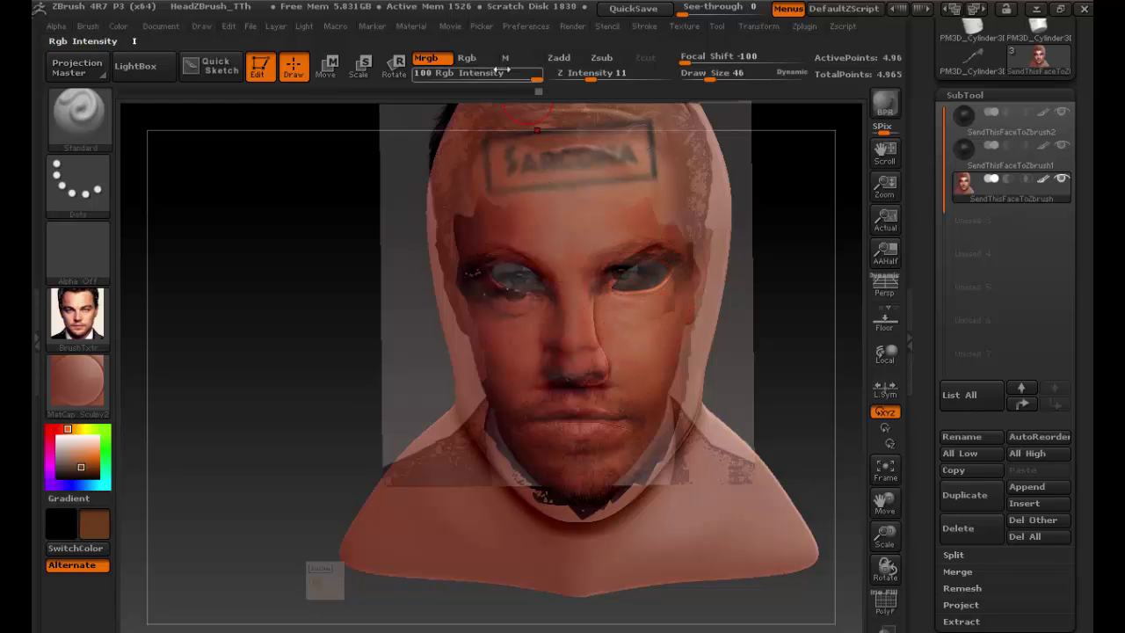
left_click_drag(491, 73, 471, 74)
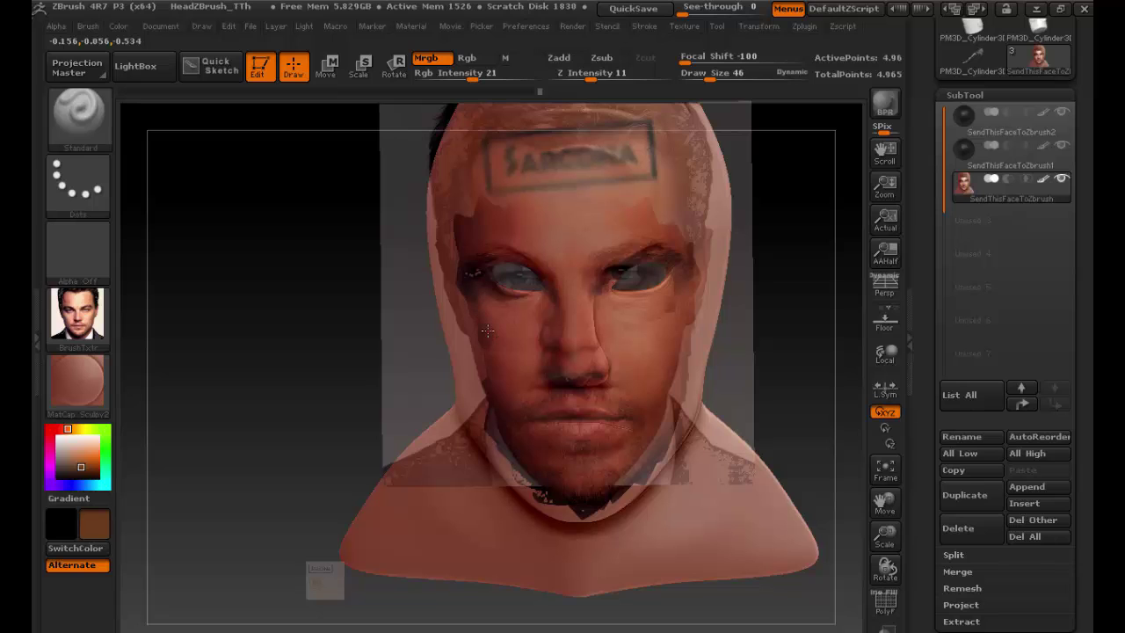
- Turn Spotlight off and frame the whole painted head from the front
left_click(673, 25)
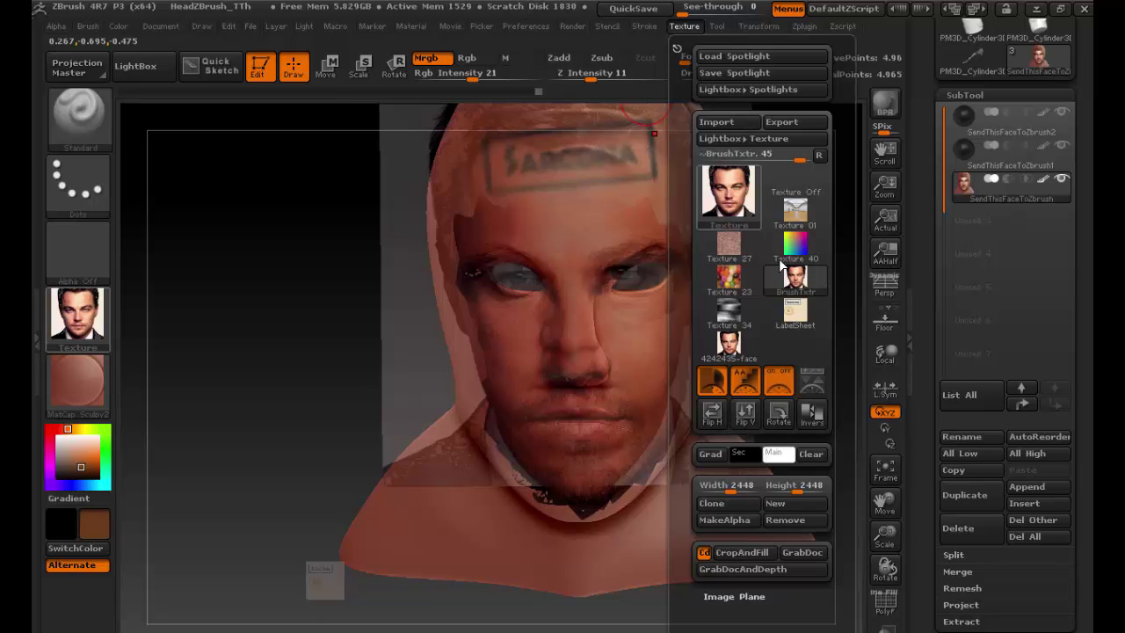
key("shift+z")
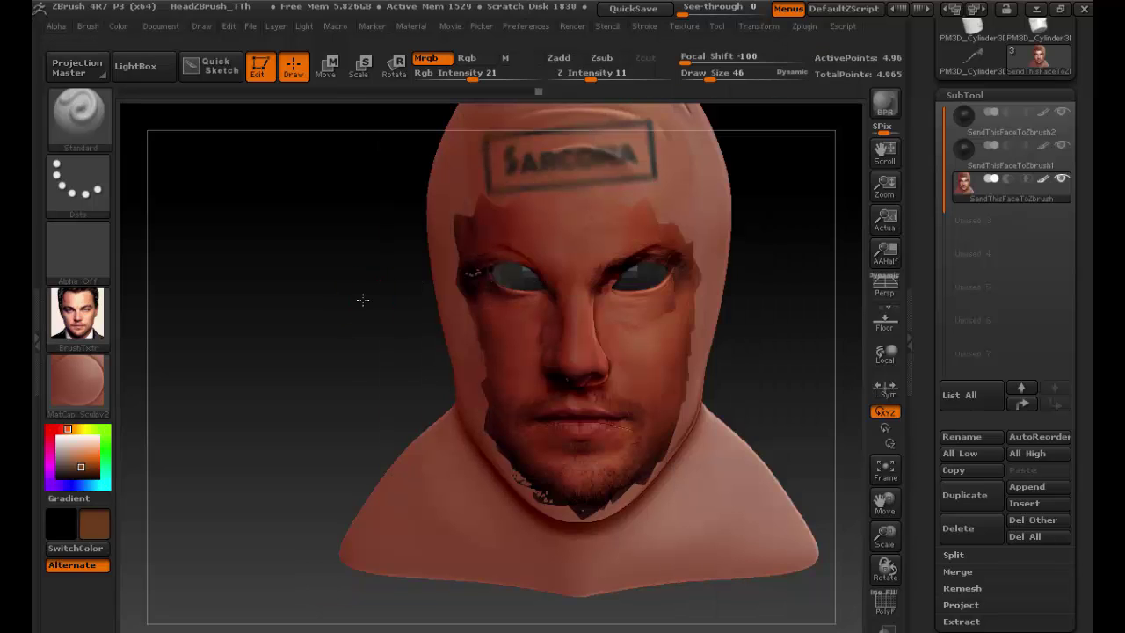
mouse_move(358, 303)
left_mouse_down()
mouse_move(351, 329)
mouse_move(379, 326)
mouse_move(284, 323)
mouse_move(344, 314)
left_mouse_up()
left_click(343, 315)
left_click_drag(371, 304, 386, 360)
left_click_drag(316, 381, 247, 380)
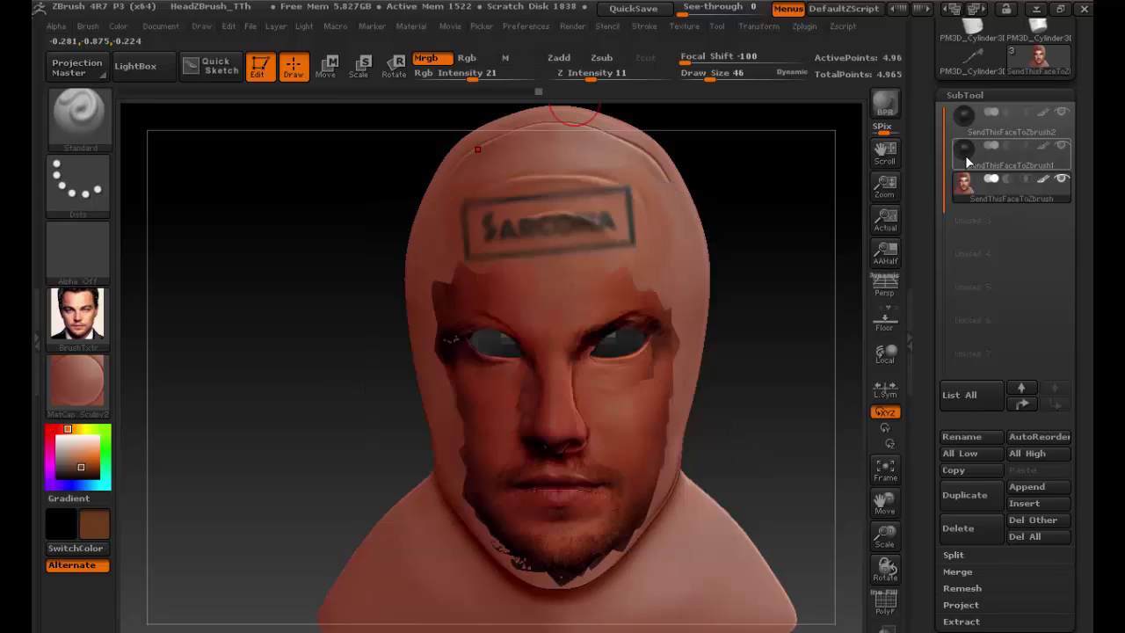
- Select the SendThisFaceToZbrush1 eyeball subtool, remove the brush texture, and choose white with the MatCap White C material
left_click(965, 155)
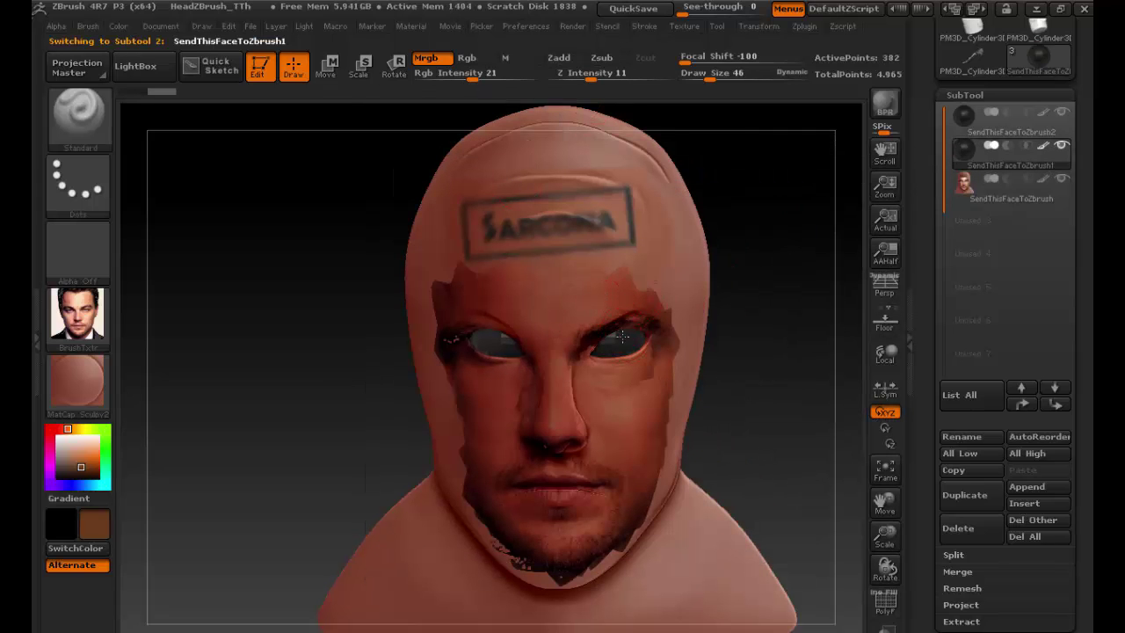
left_click(77, 314)
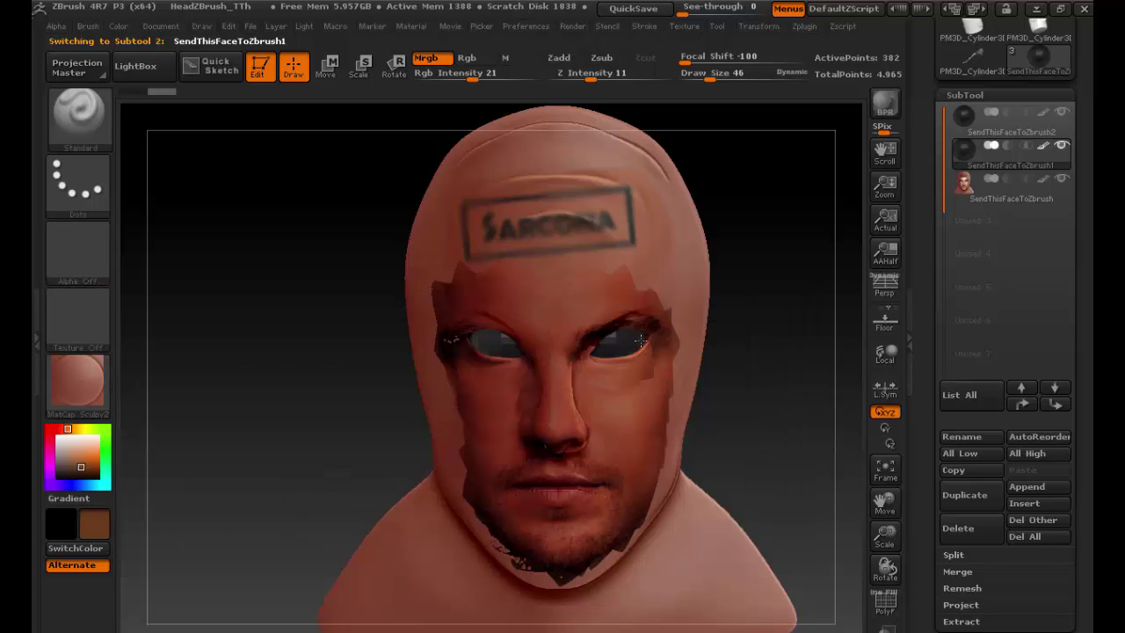
left_click(58, 435)
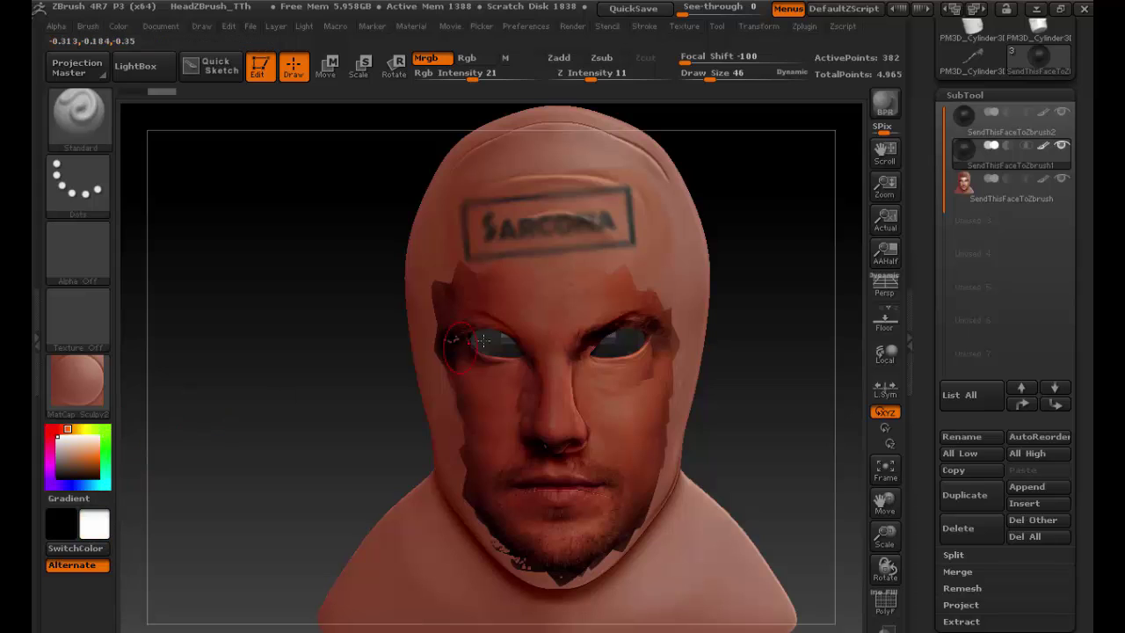
left_click(426, 58)
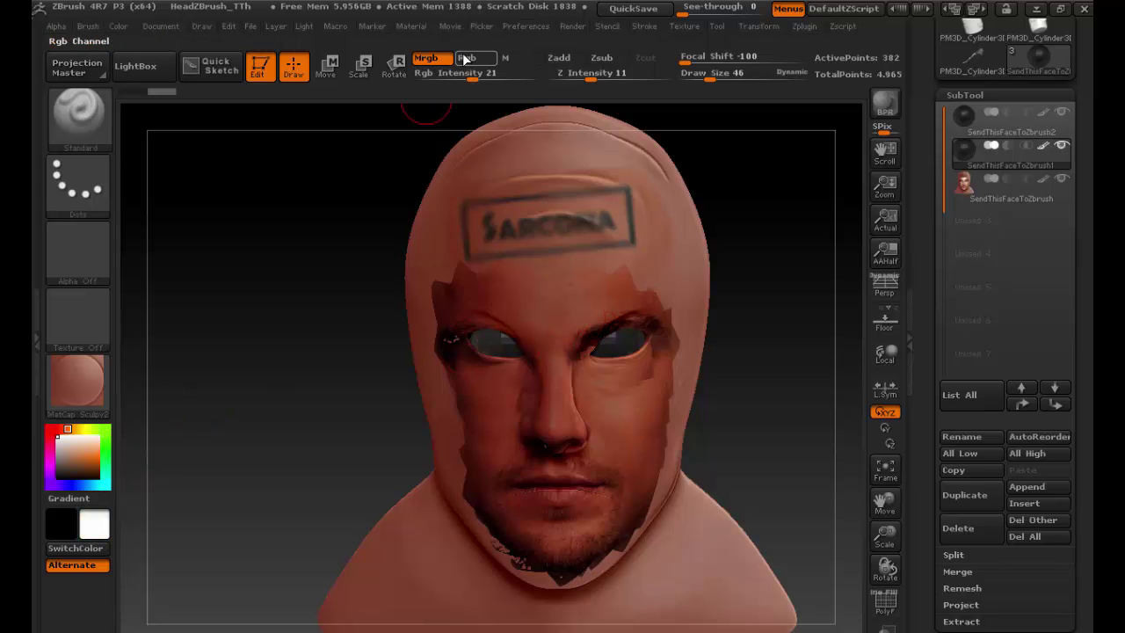
left_click(463, 59)
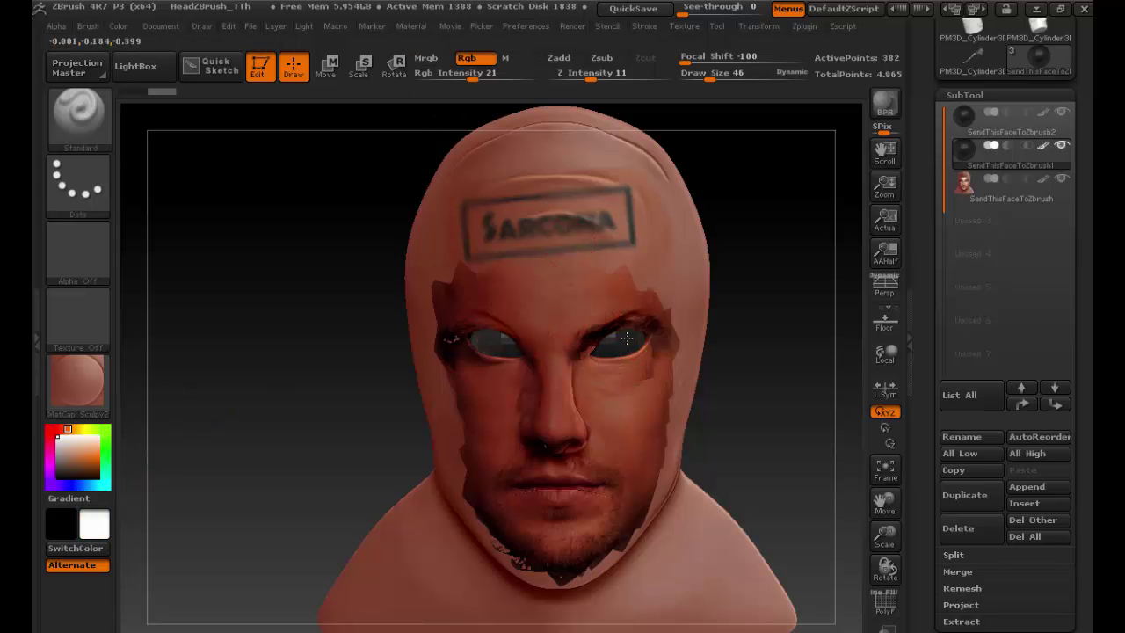
left_click(72, 377)
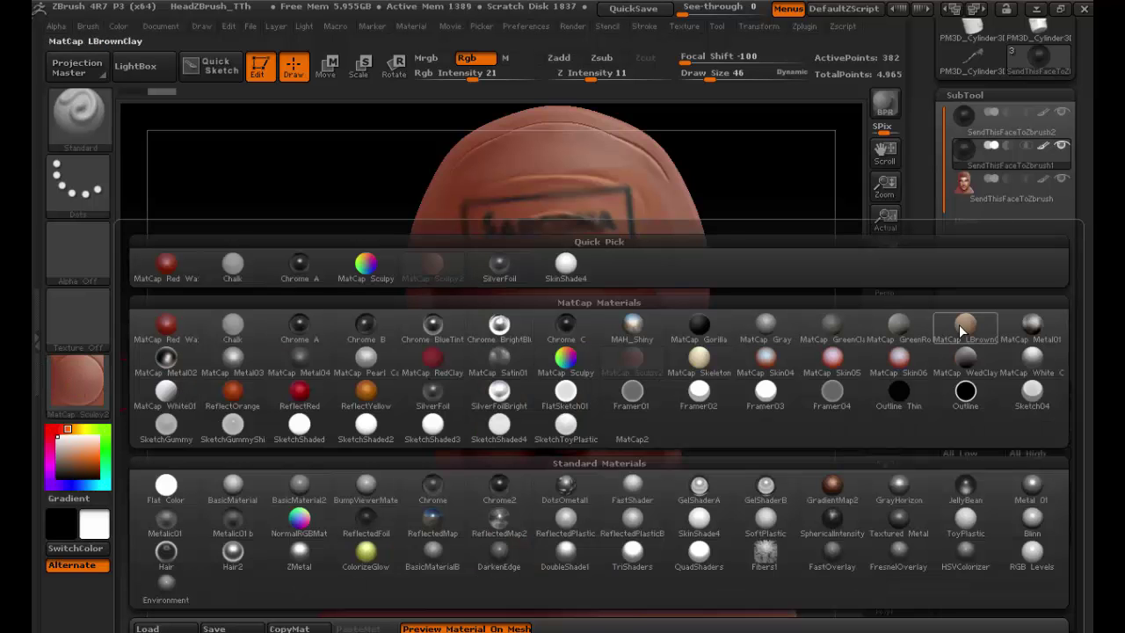
left_click(1031, 355)
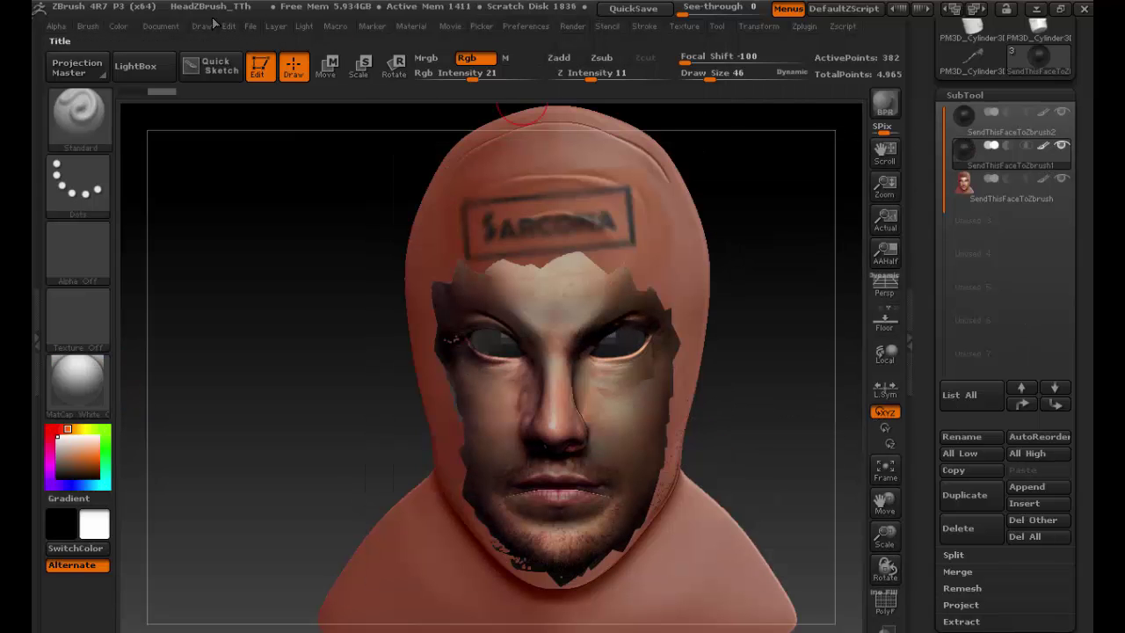
- Fill the eyeball subtools SendThisFaceToZbrush2 and SendThisFaceToZbrush1 with white and the current material in Mrgb mode
left_click(153, 28)
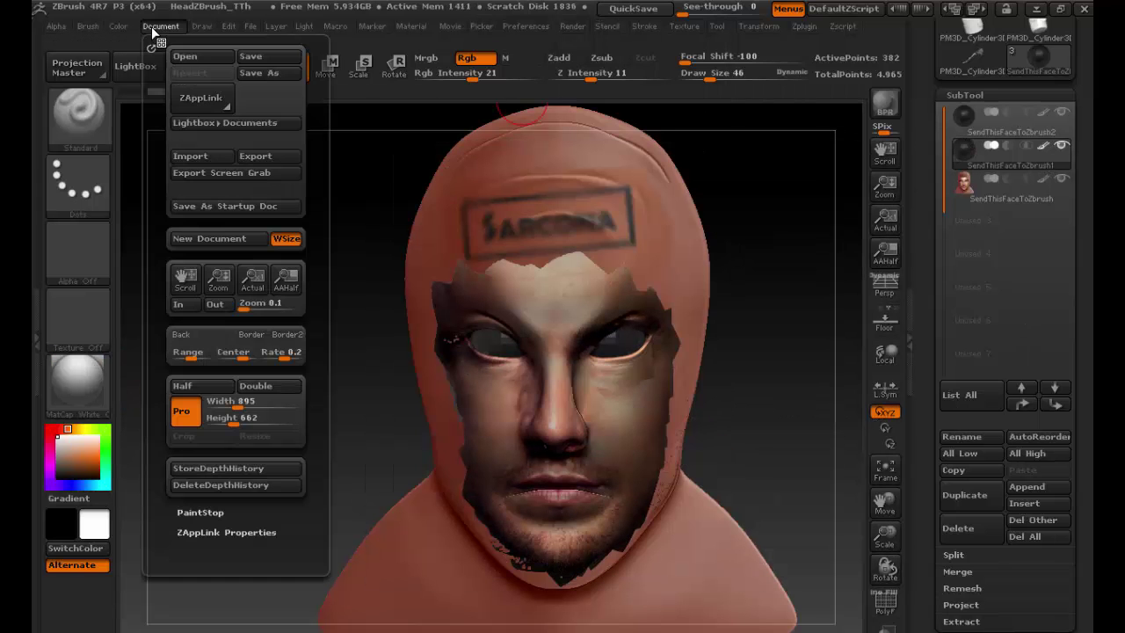
left_click(124, 28)
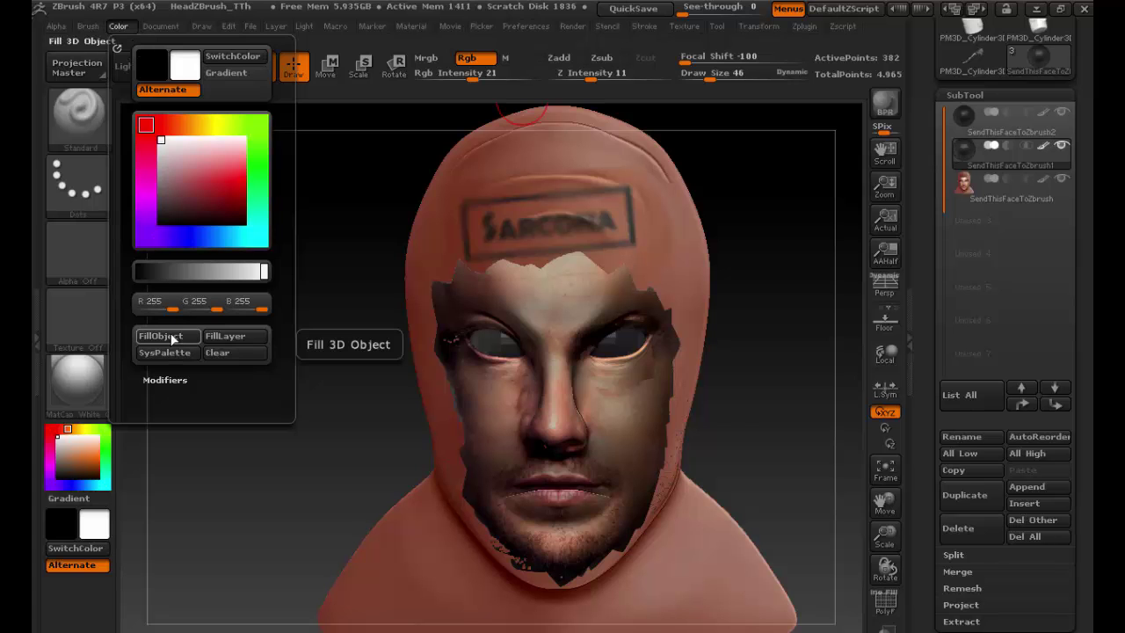
left_click(964, 115)
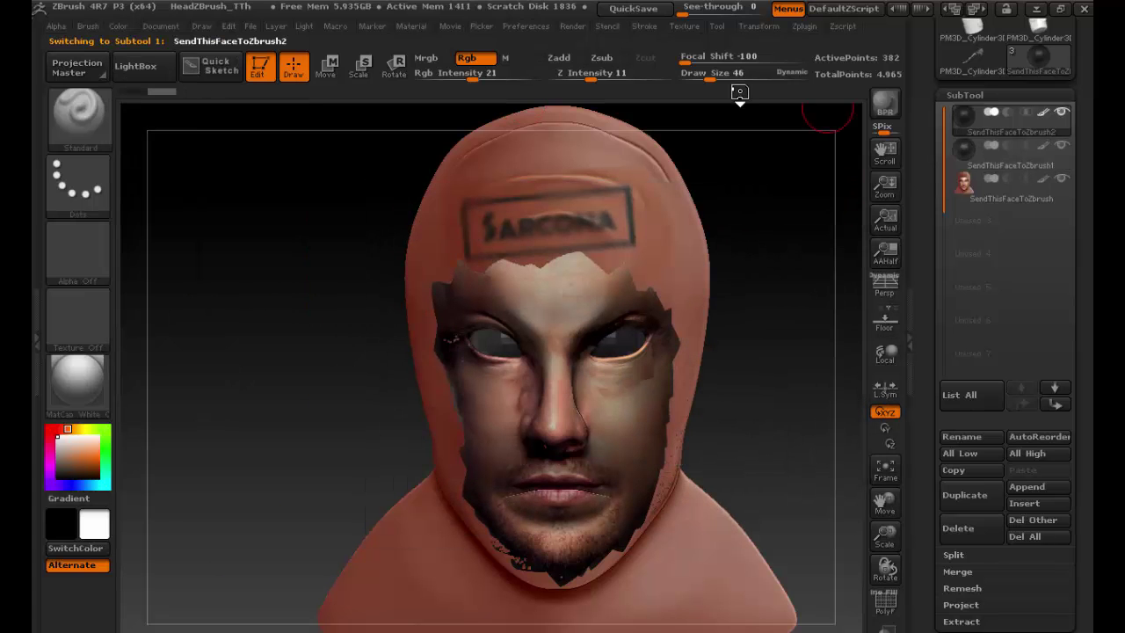
left_click(425, 57)
left_click(123, 26)
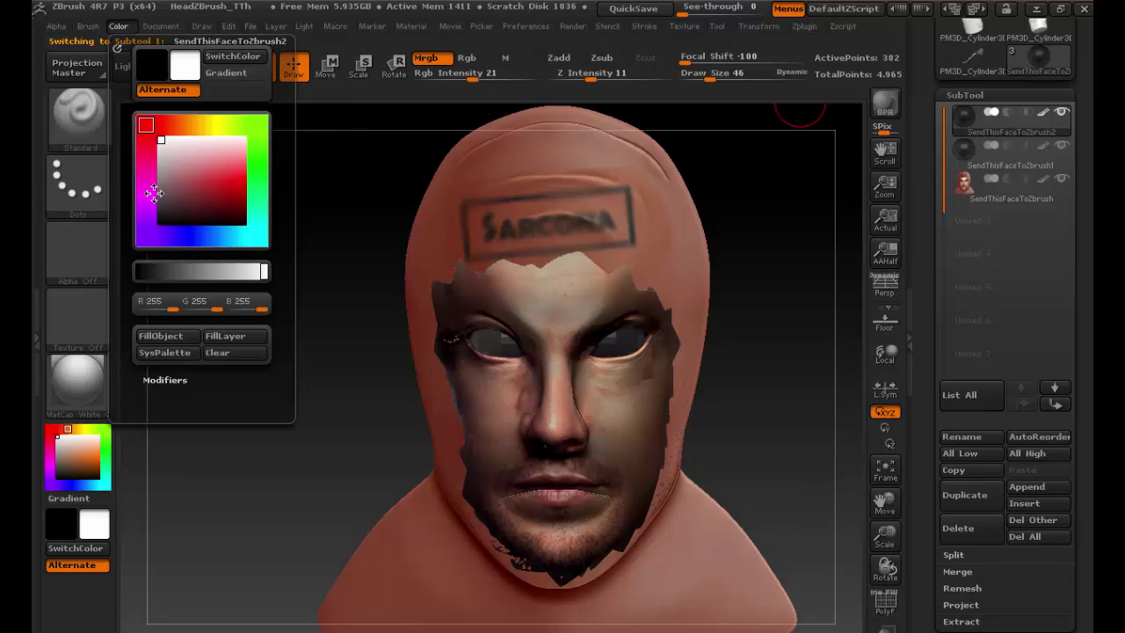
left_click(163, 338)
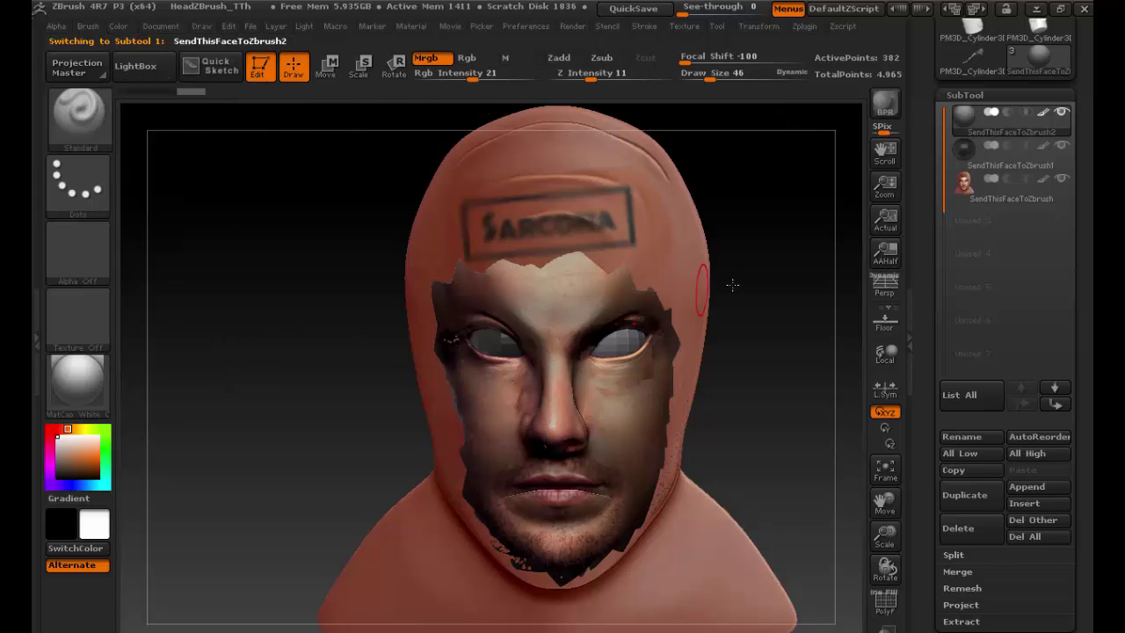
left_click(964, 148)
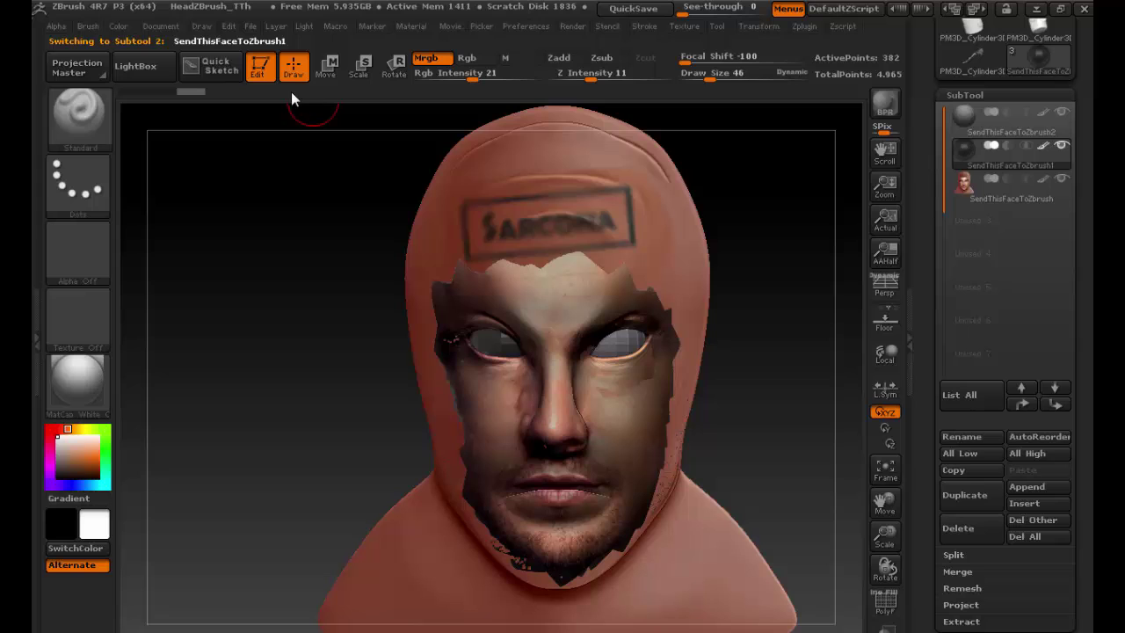
left_click(118, 26)
left_click(166, 336)
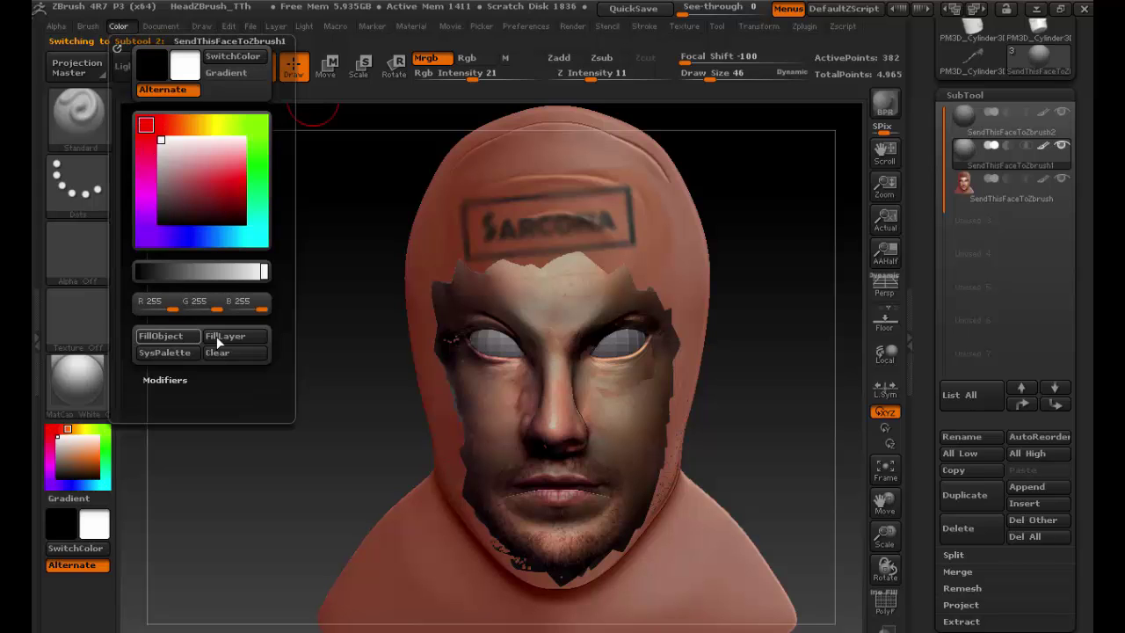
- Switch the active material back to MatCap Sculpy2
left_click(88, 387)
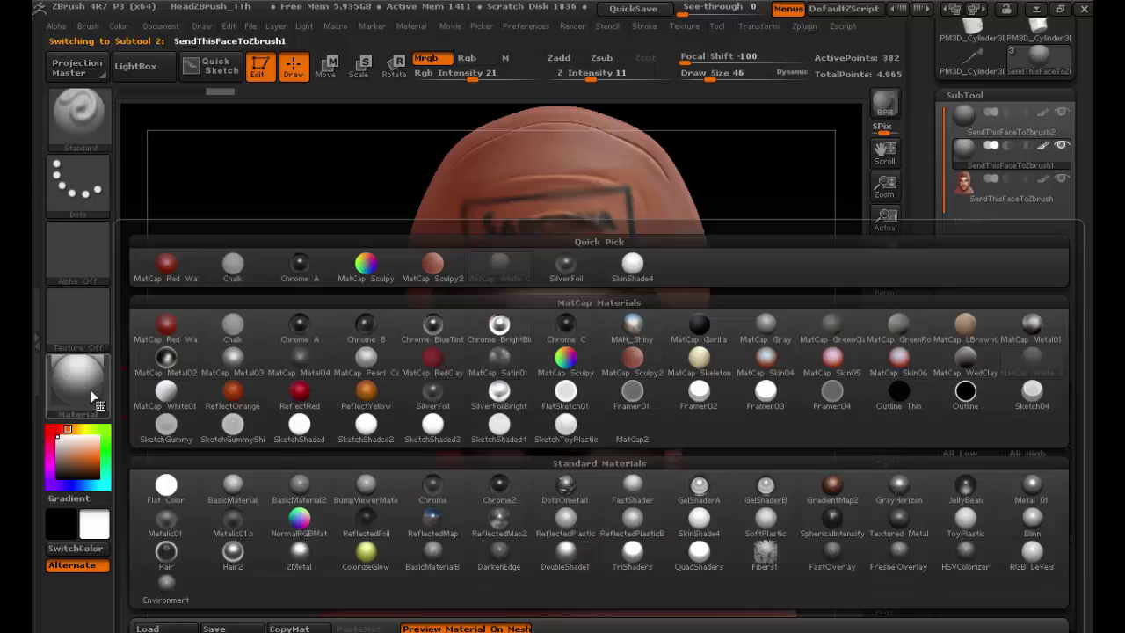
left_click(169, 268)
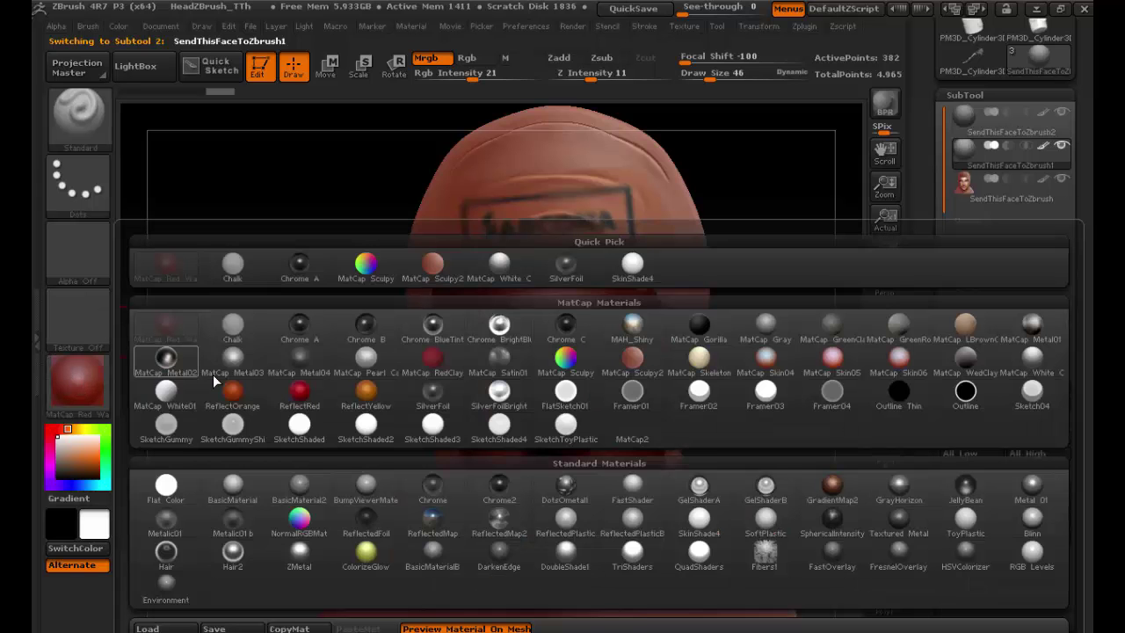
left_click(63, 376)
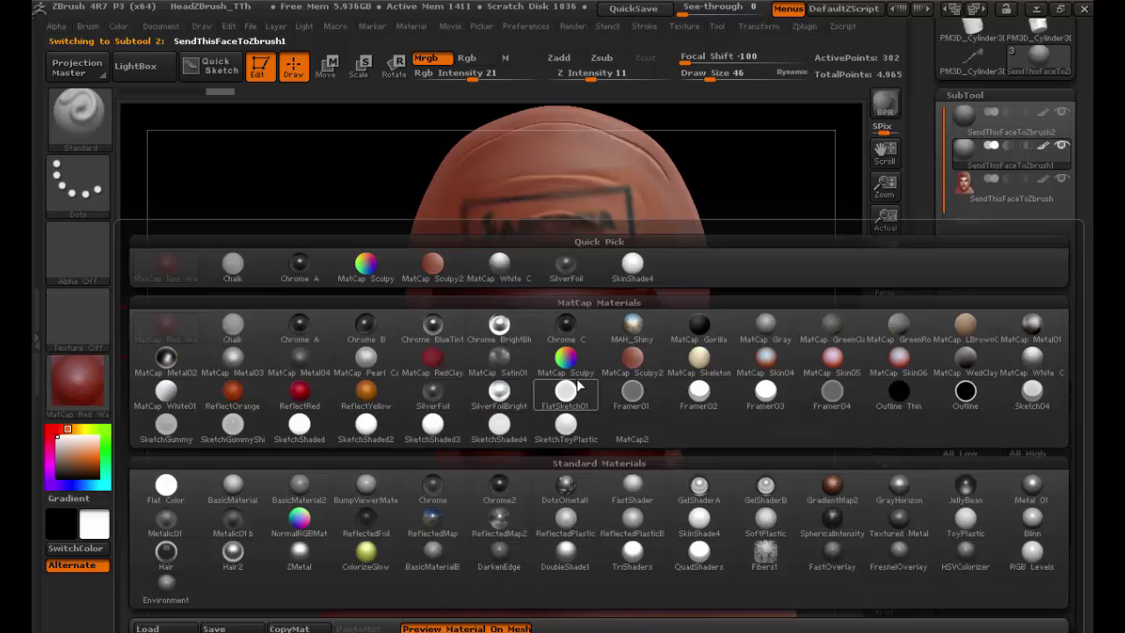
left_click(635, 360)
- Choose a dark brown colour and set the brush to Rgb-only painting at intensity 100 for the eyeballs
left_click_drag(780, 376, 757, 382)
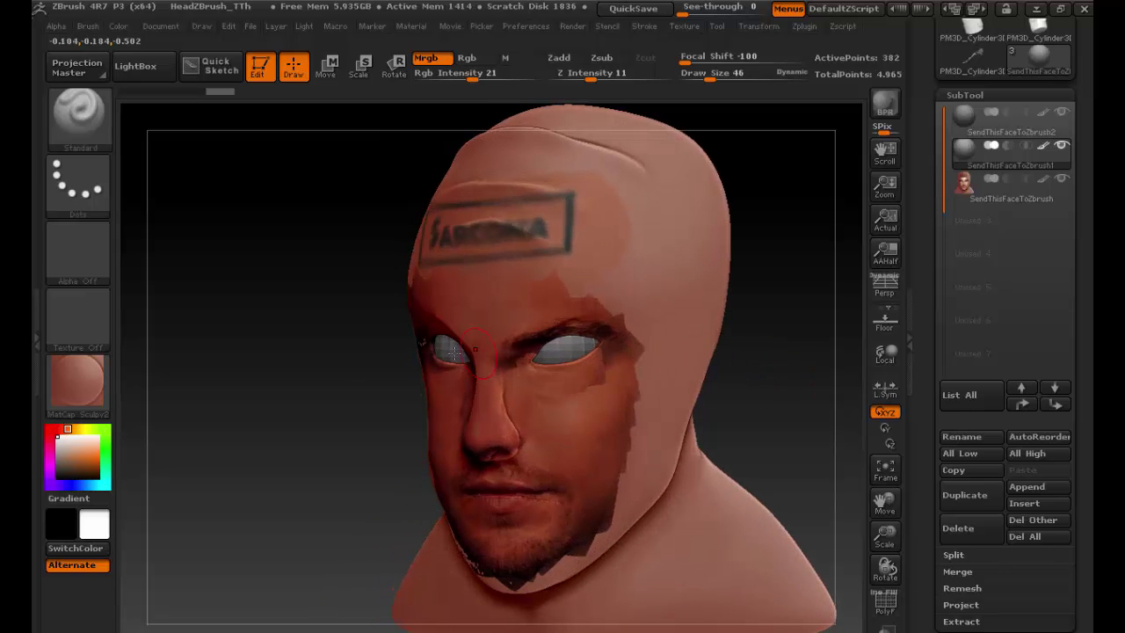
right_click_drag(385, 358, 404, 428, "ctrl")
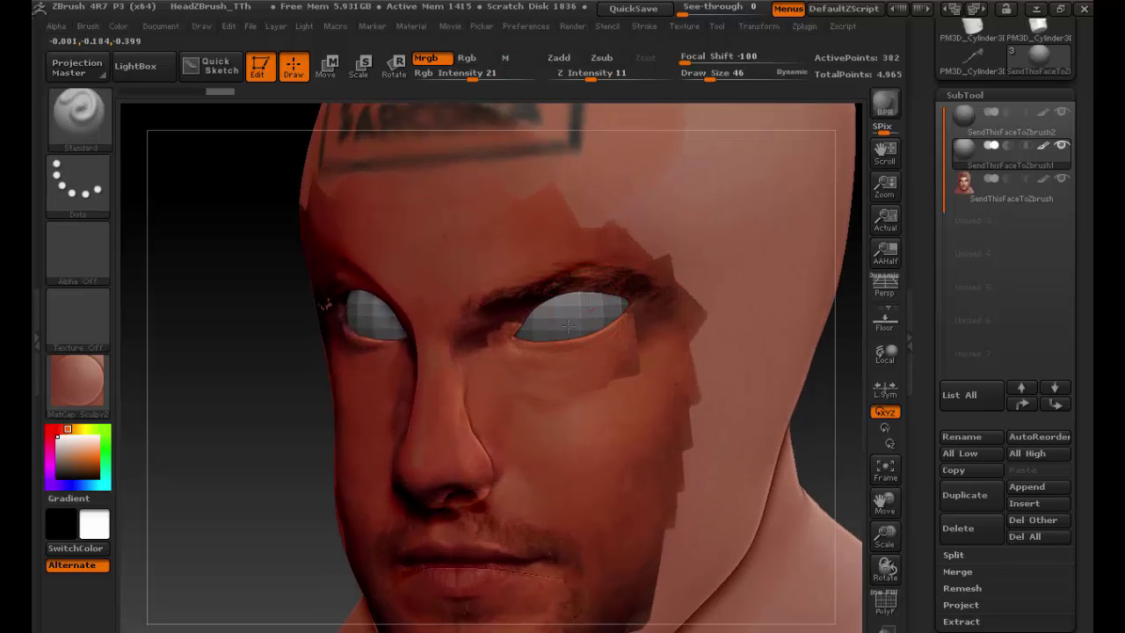
left_click(87, 470)
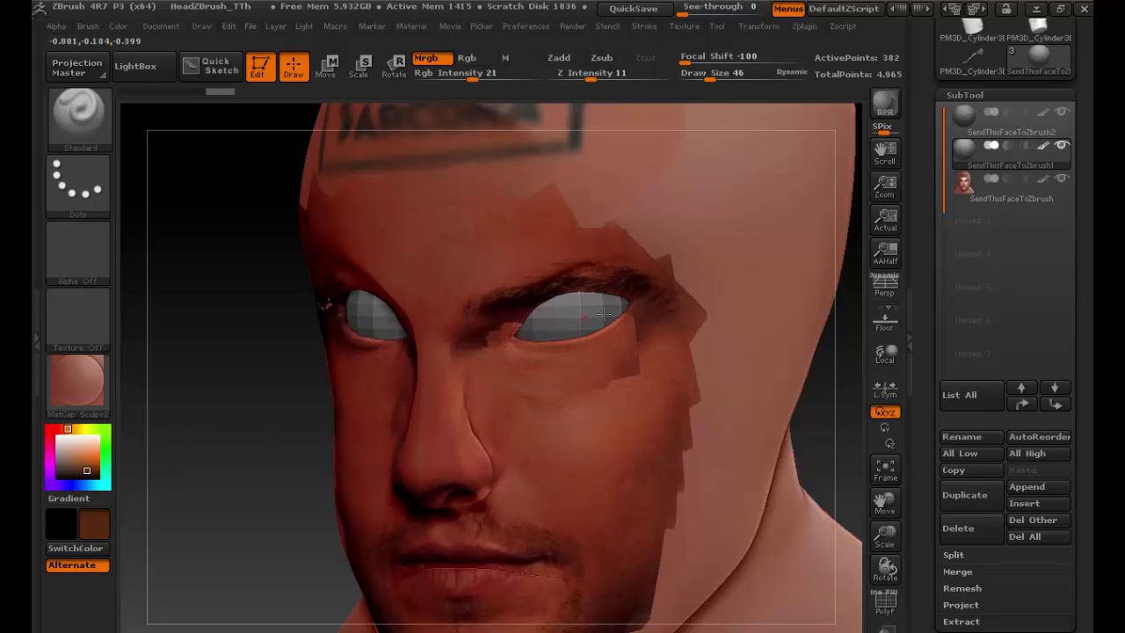
left_click(470, 58)
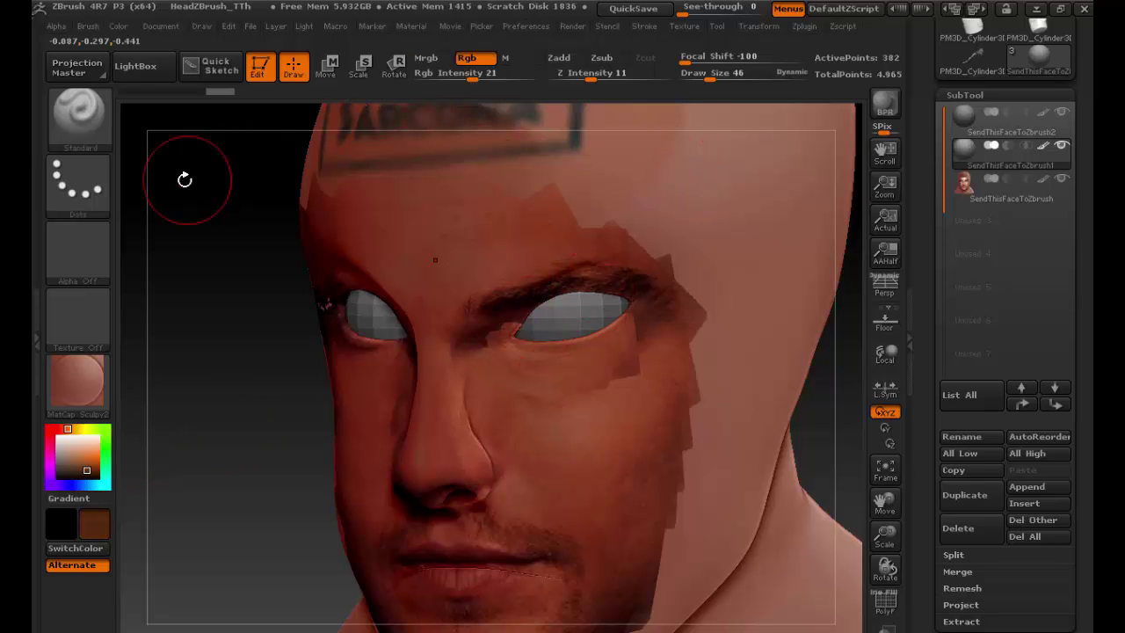
left_click_drag(497, 76, 542, 76)
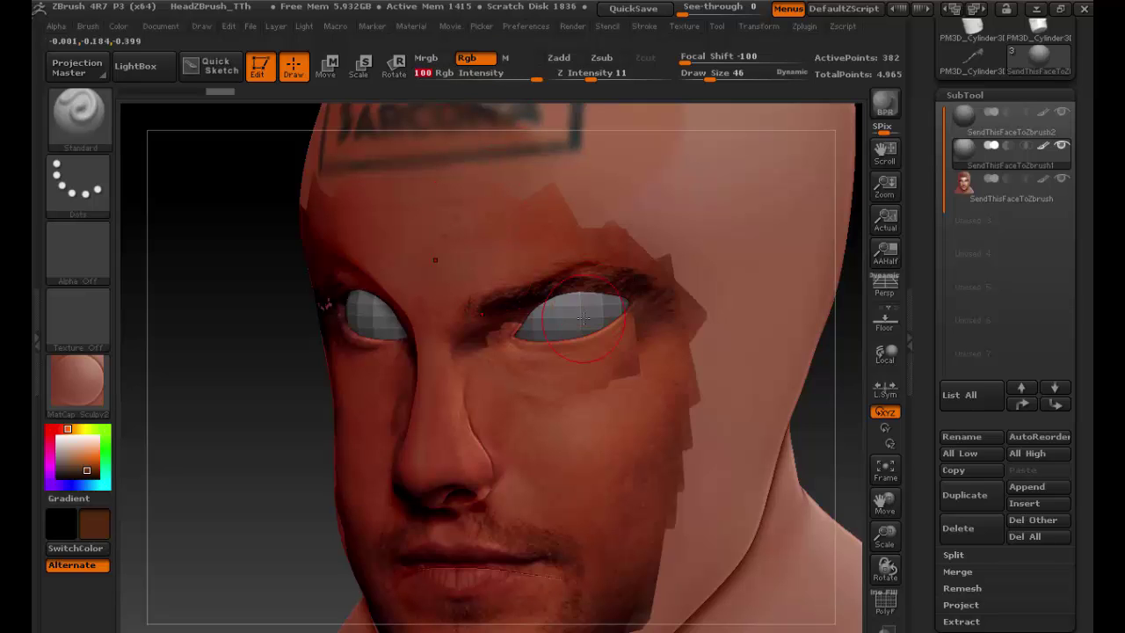
- Hide the head, try painting brown on the isolated SendThisFaceToZbrush1 and SendThisFaceToZbrush2 eyeballs, and undo the strokes
left_click(1061, 178)
left_click(1062, 114)
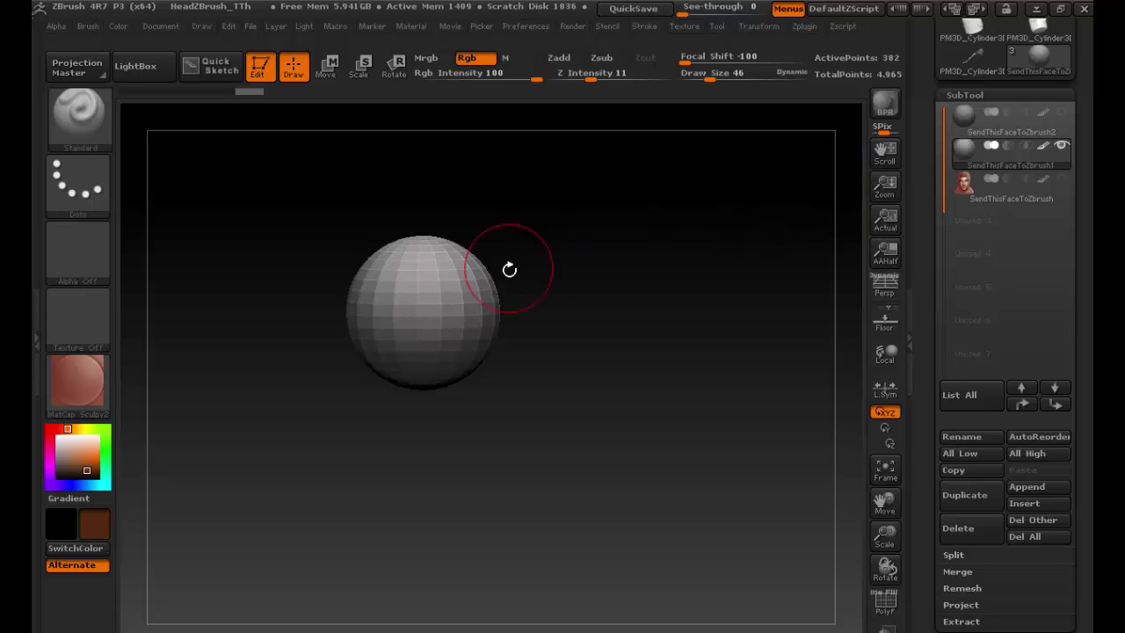
mouse_move(509, 264)
left_mouse_down()
mouse_move(479, 290)
mouse_move(431, 283)
left_mouse_up()
key("ctrl+z")
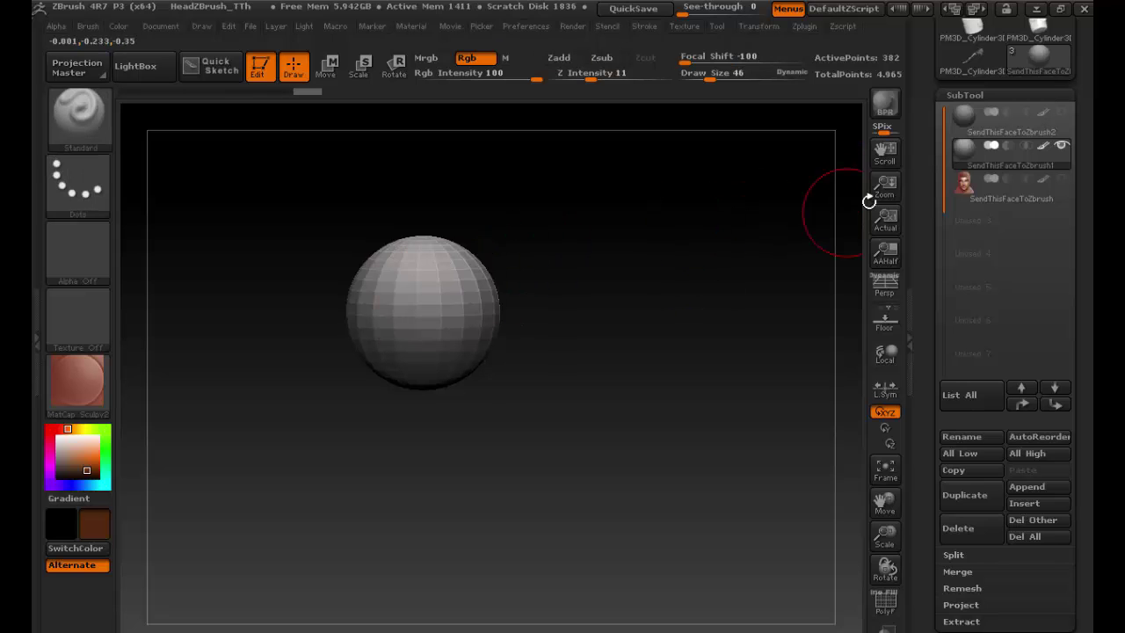
left_click(971, 131)
mouse_move(600, 301)
left_mouse_down()
mouse_move(580, 313)
mouse_move(543, 294)
mouse_move(560, 283)
left_mouse_up()
key("ctrl+z")
- Show all subtools again with the SendThisFaceToZbrush head active, and view the whole head from the front
left_click(1058, 180)
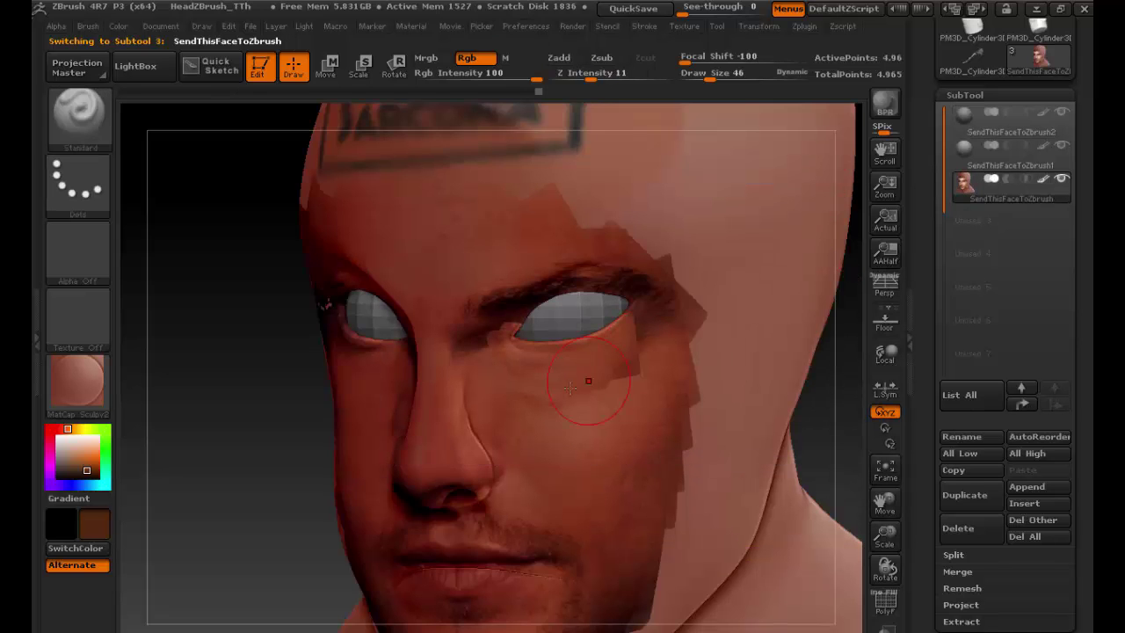
mouse_move(269, 411)
right_mouse_down("ctrl")
mouse_move(138, 402)
mouse_move(278, 408)
right_mouse_up("ctrl")
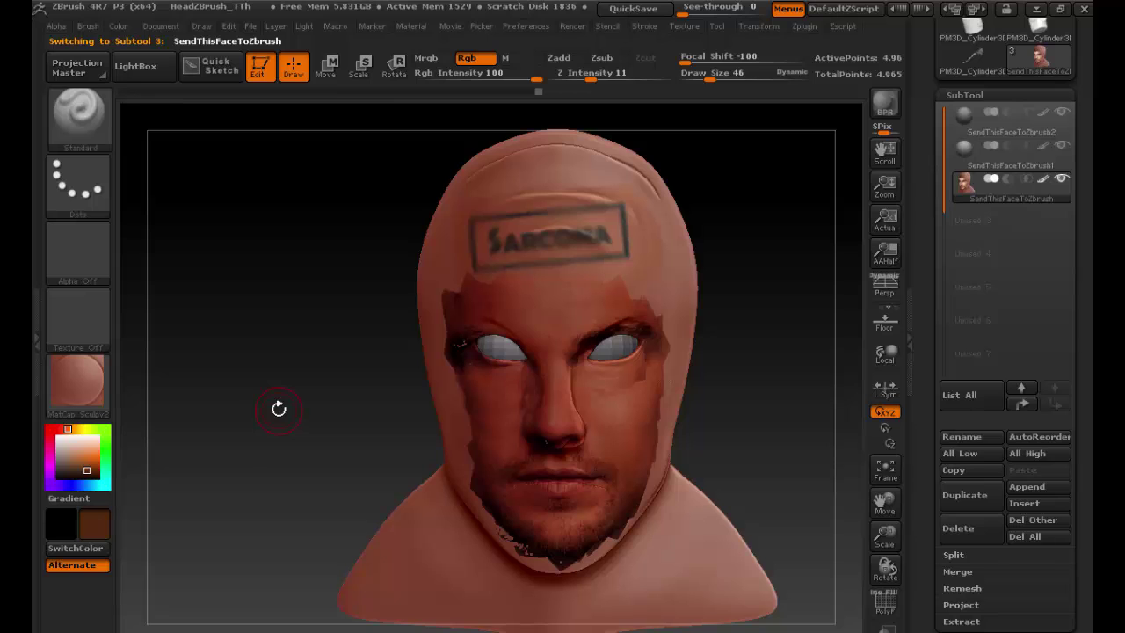